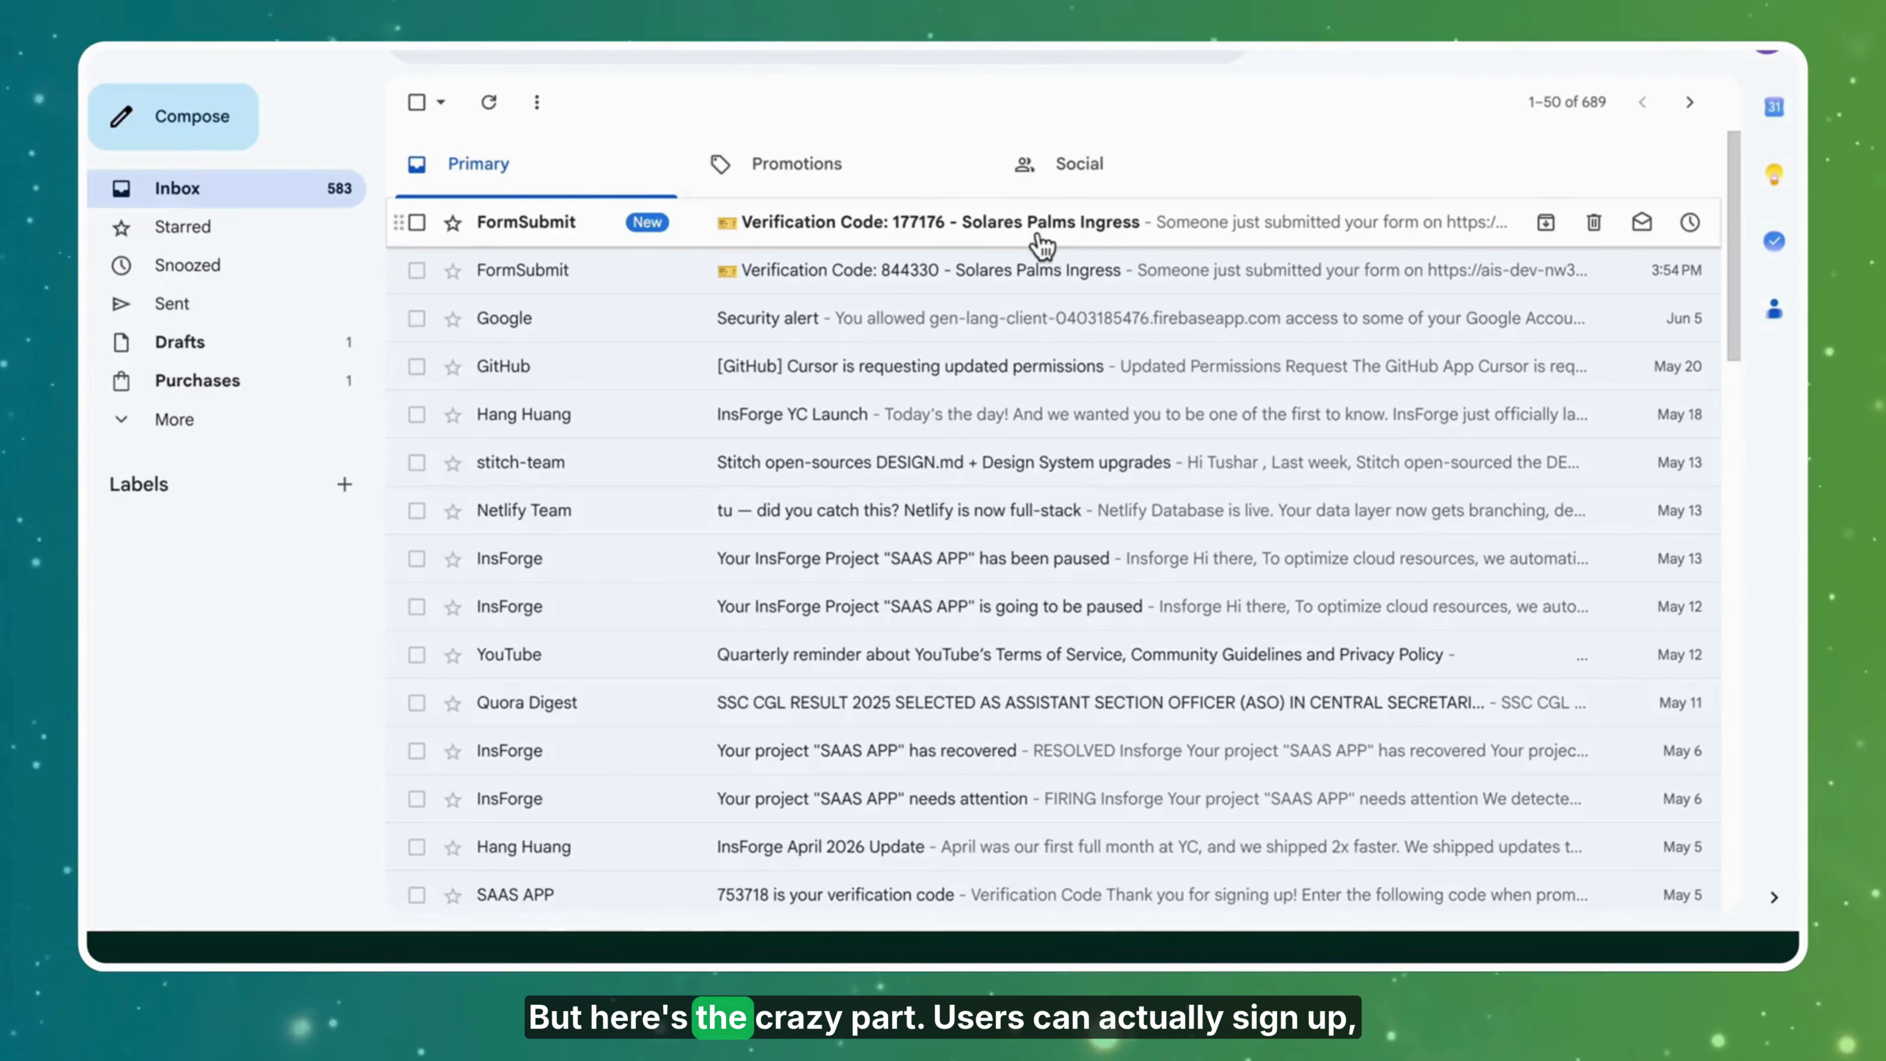
Select the verification code in the newest FormSubmit email's subject line.
{"action": "left_click_drag", "start_coordinate": [528, 462], "coordinate": [467, 461]}
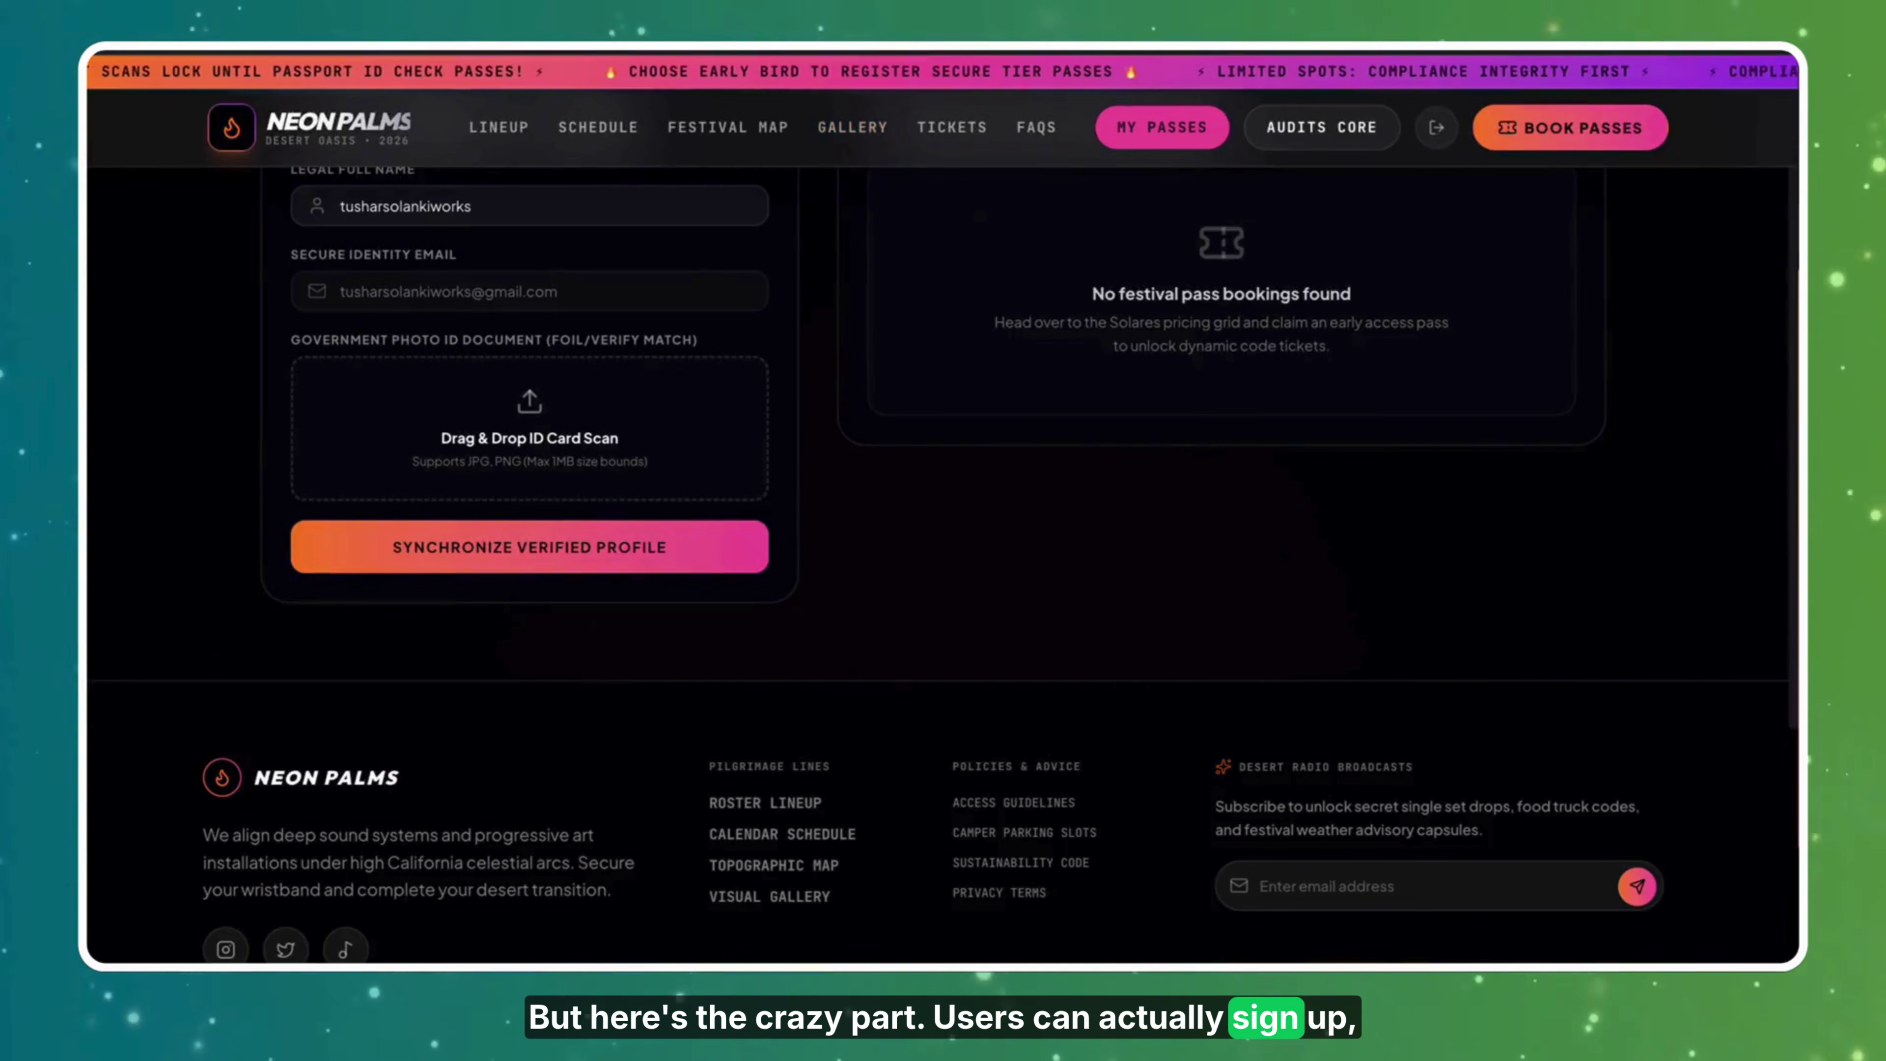
Upload images.jpeg as the ID scan, enter the legal full name, and save the profile.
{"action": "scroll", "coordinate": [943, 520], "scroll_direction": "up", "scroll_amount": 5}
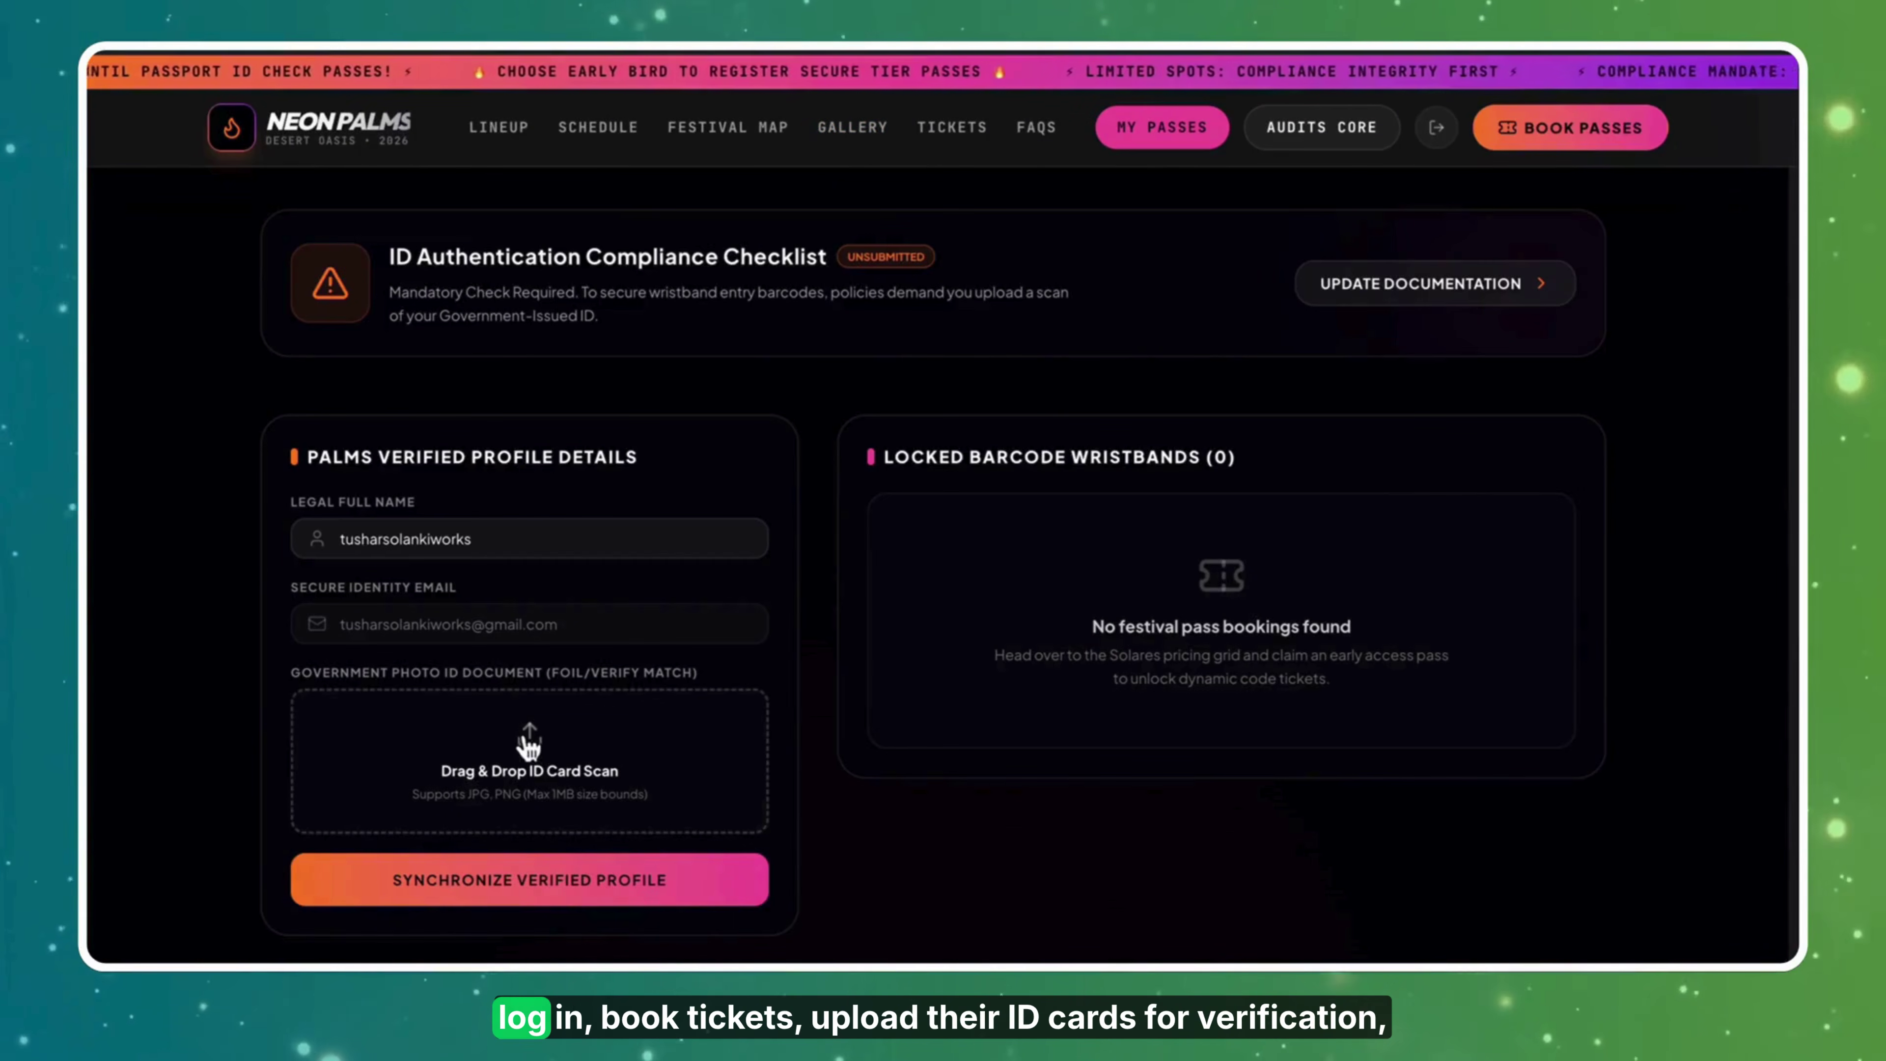
{"action": "left_click", "coordinate": [530, 749]}
{"action": "left_click", "coordinate": [669, 376]}
{"action": "left_click", "coordinate": [1670, 897]}
{"action": "double_click", "coordinate": [454, 536]}
{"action": "type", "text": "SAMPLE WENDY"}
{"action": "left_click", "coordinate": [636, 944]}
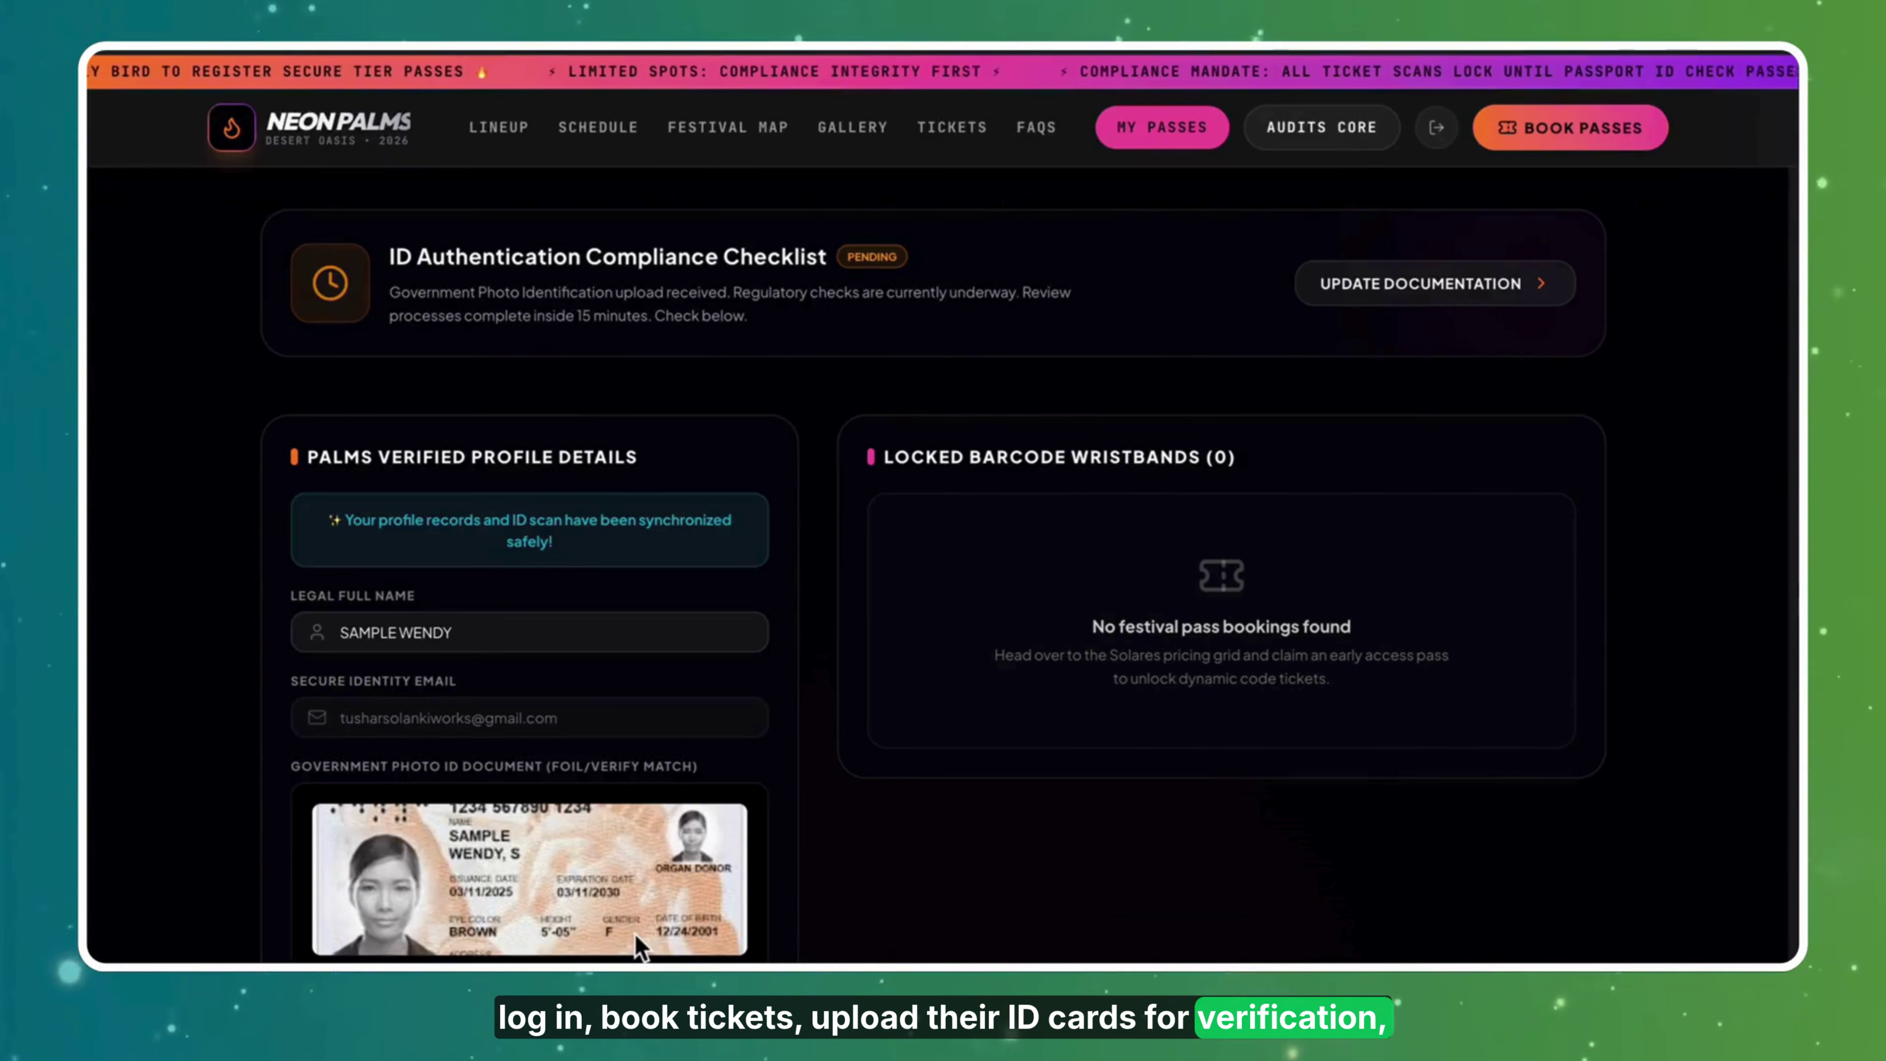
Book four Early Bird passes for $796 and dismiss the confirmation.
{"action": "left_click", "coordinate": [1507, 134]}
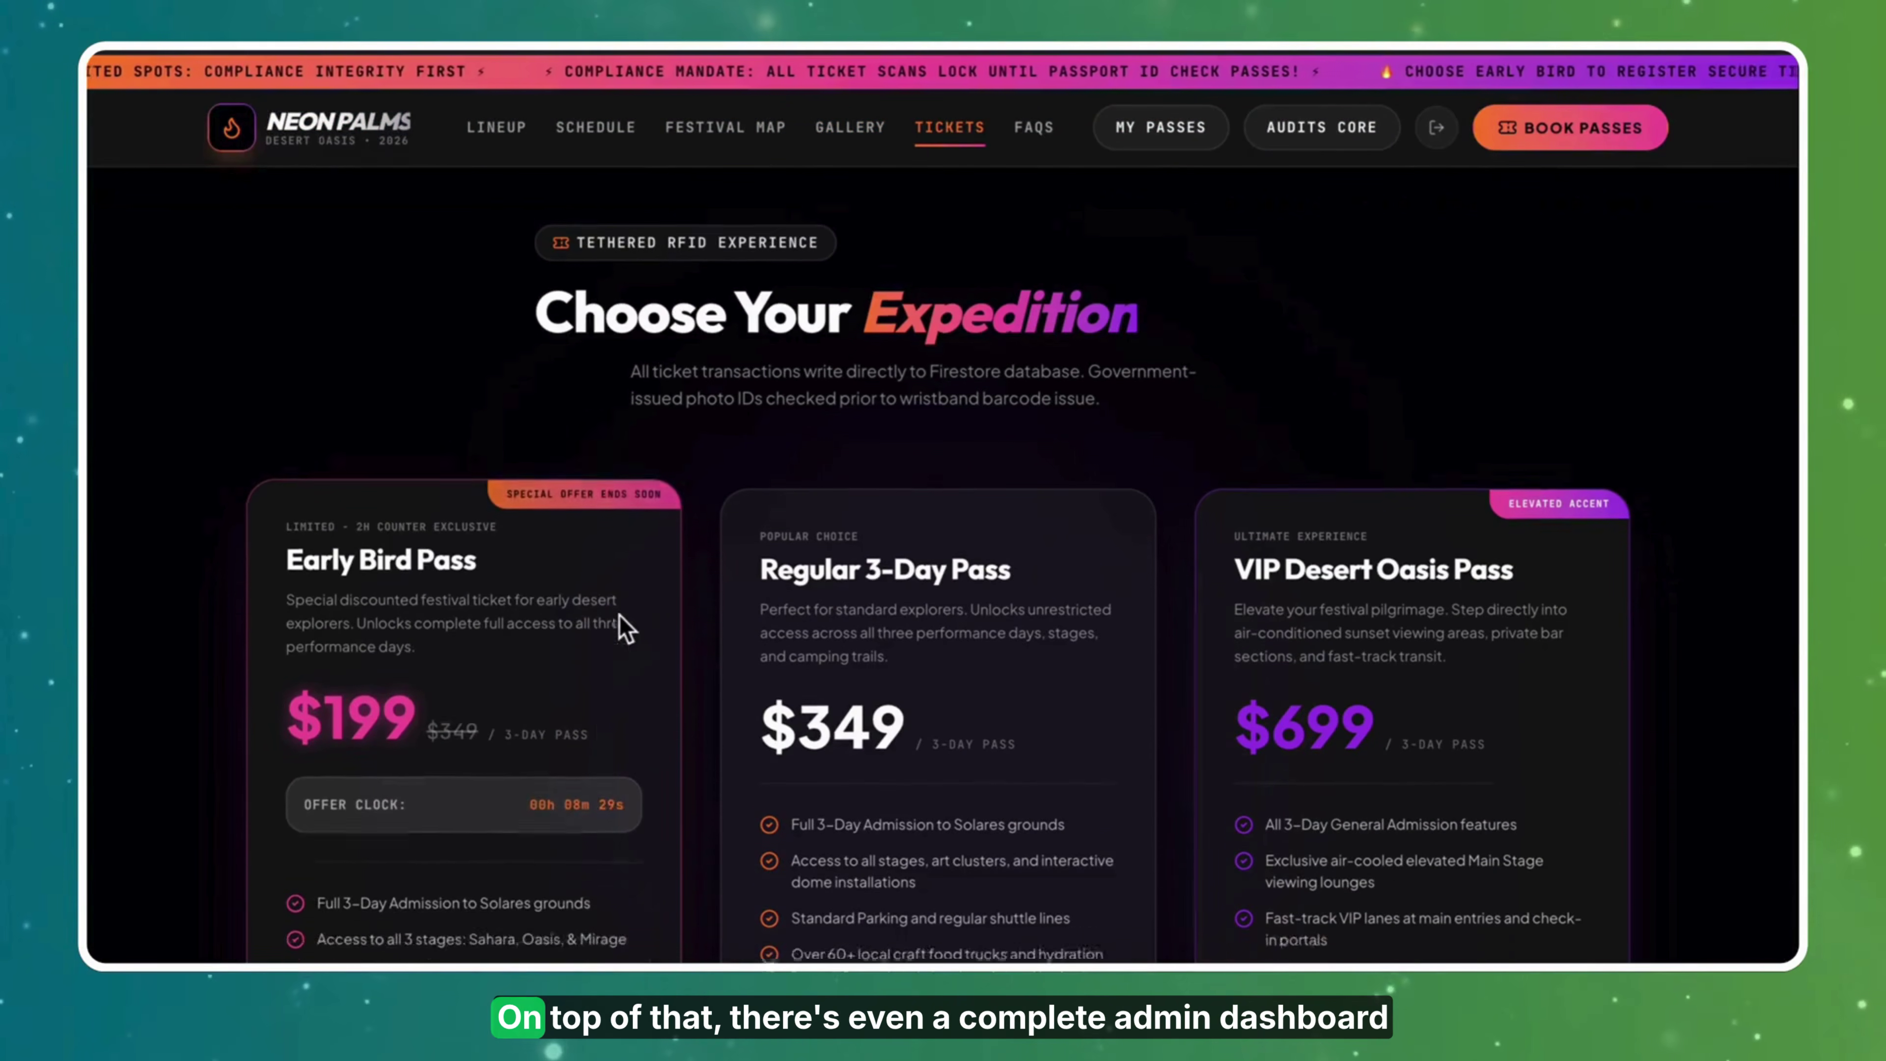
{"action": "scroll", "coordinate": [624, 628], "scroll_direction": "down", "scroll_amount": 5}
{"action": "left_click", "coordinate": [493, 847]}
{"action": "left_click", "coordinate": [1197, 431]}
{"action": "left_click", "coordinate": [1197, 431]}
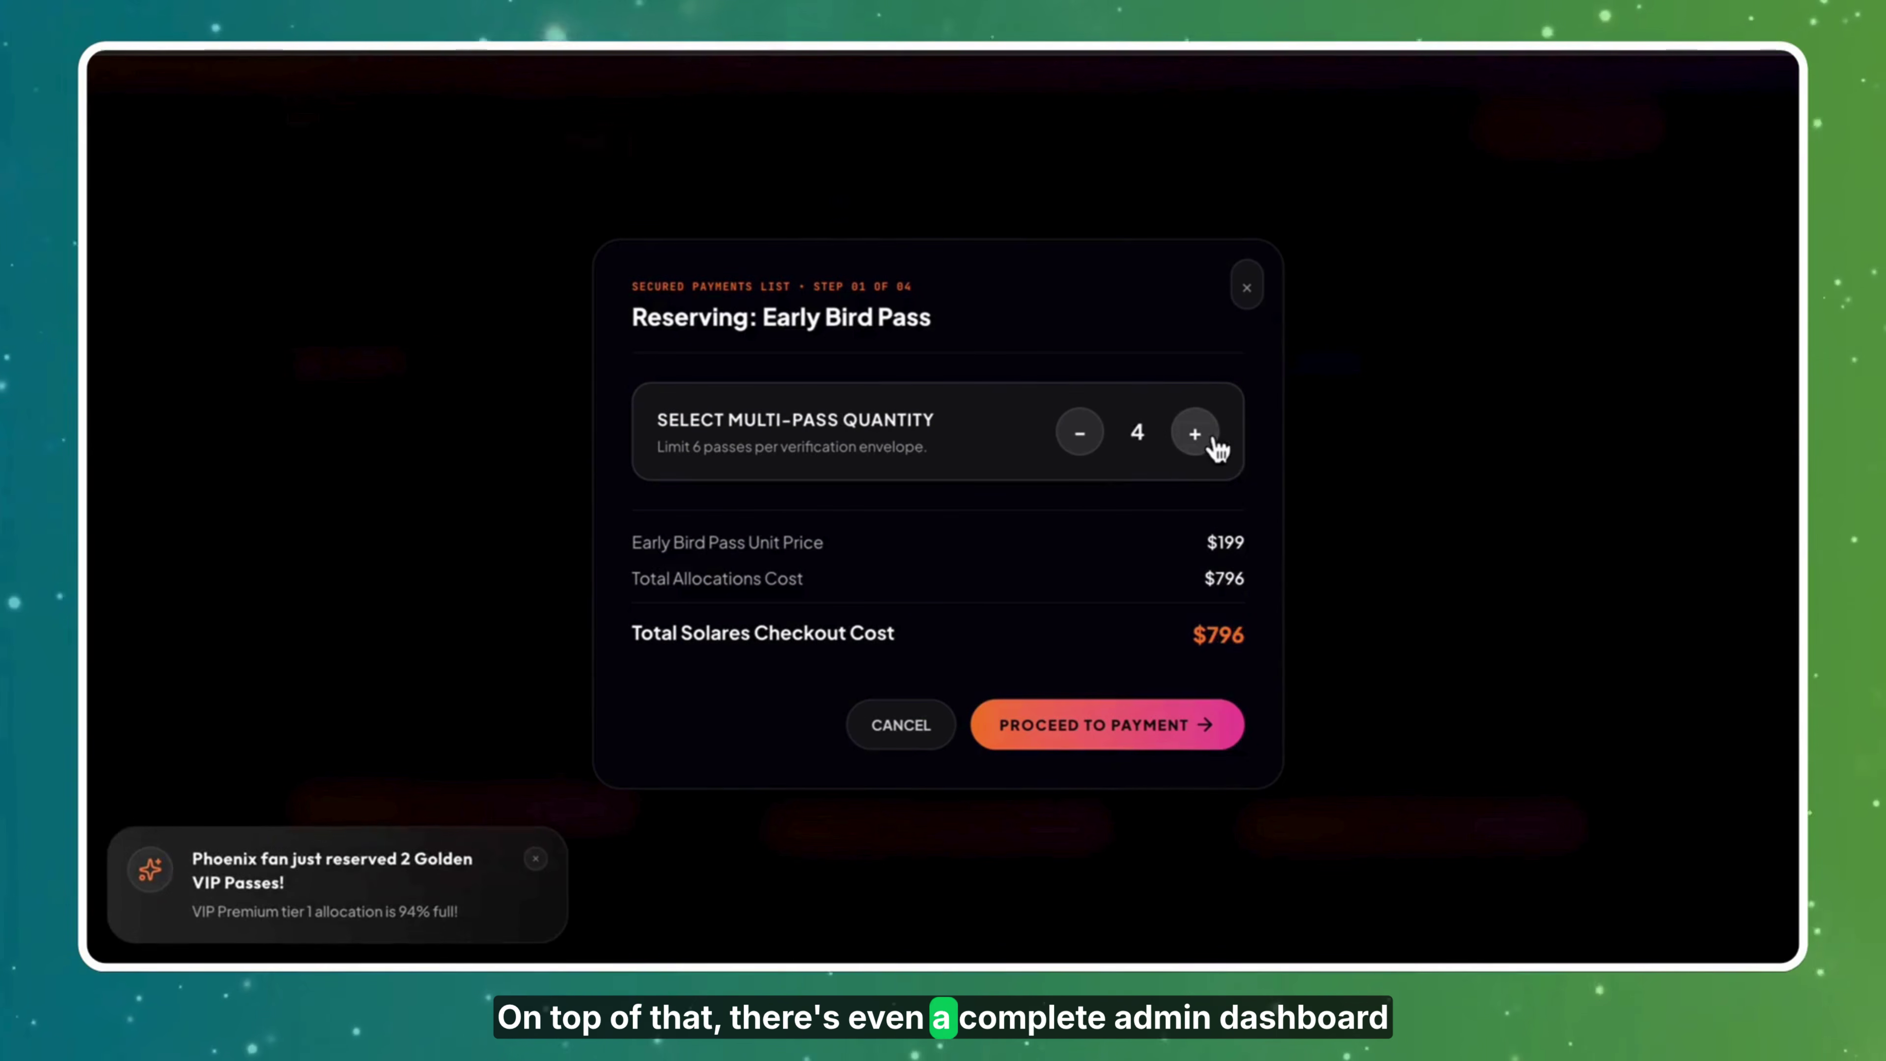
{"action": "left_click", "coordinate": [1197, 431]}
{"action": "left_click", "coordinate": [1107, 725]}
{"action": "left_click", "coordinate": [1019, 806]}
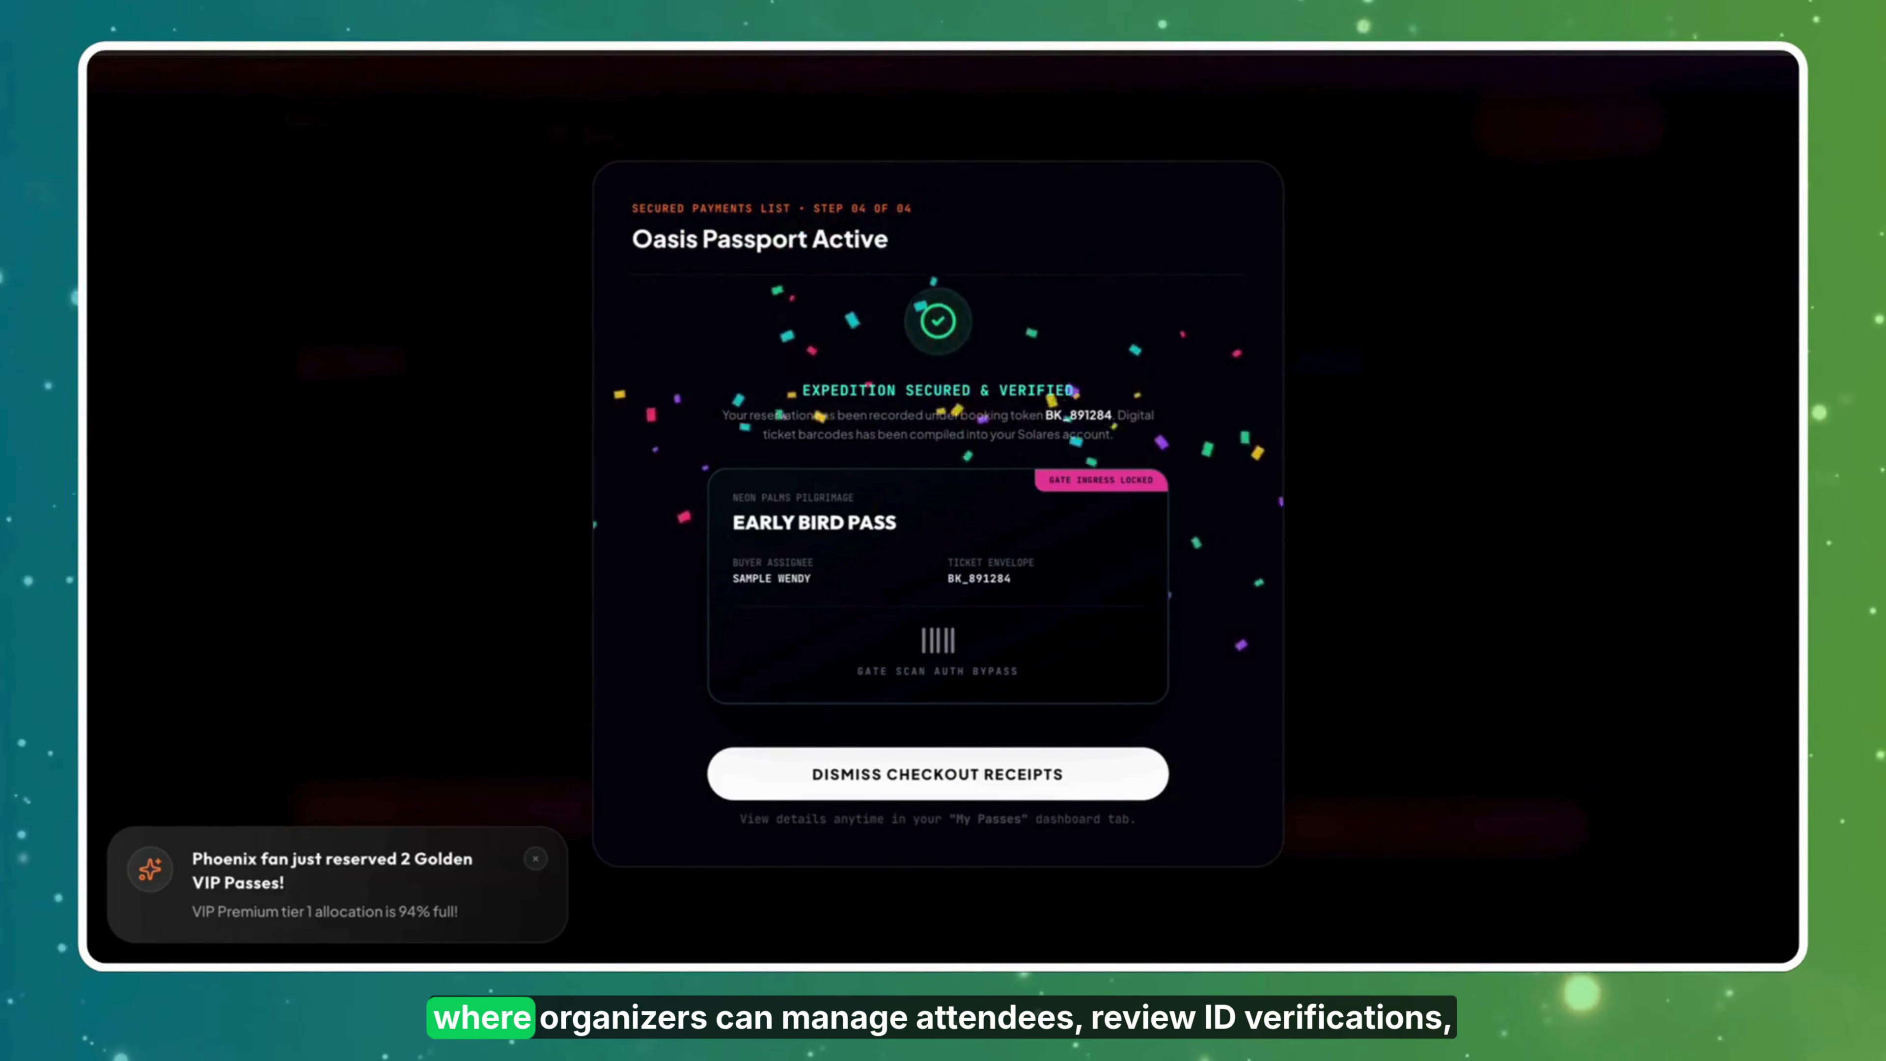
{"action": "left_click", "coordinate": [1007, 793]}
Review the organizer dashboard's sales ledger, artist scheduler and user directory, then My Passes.
{"action": "left_click", "coordinate": [1322, 128]}
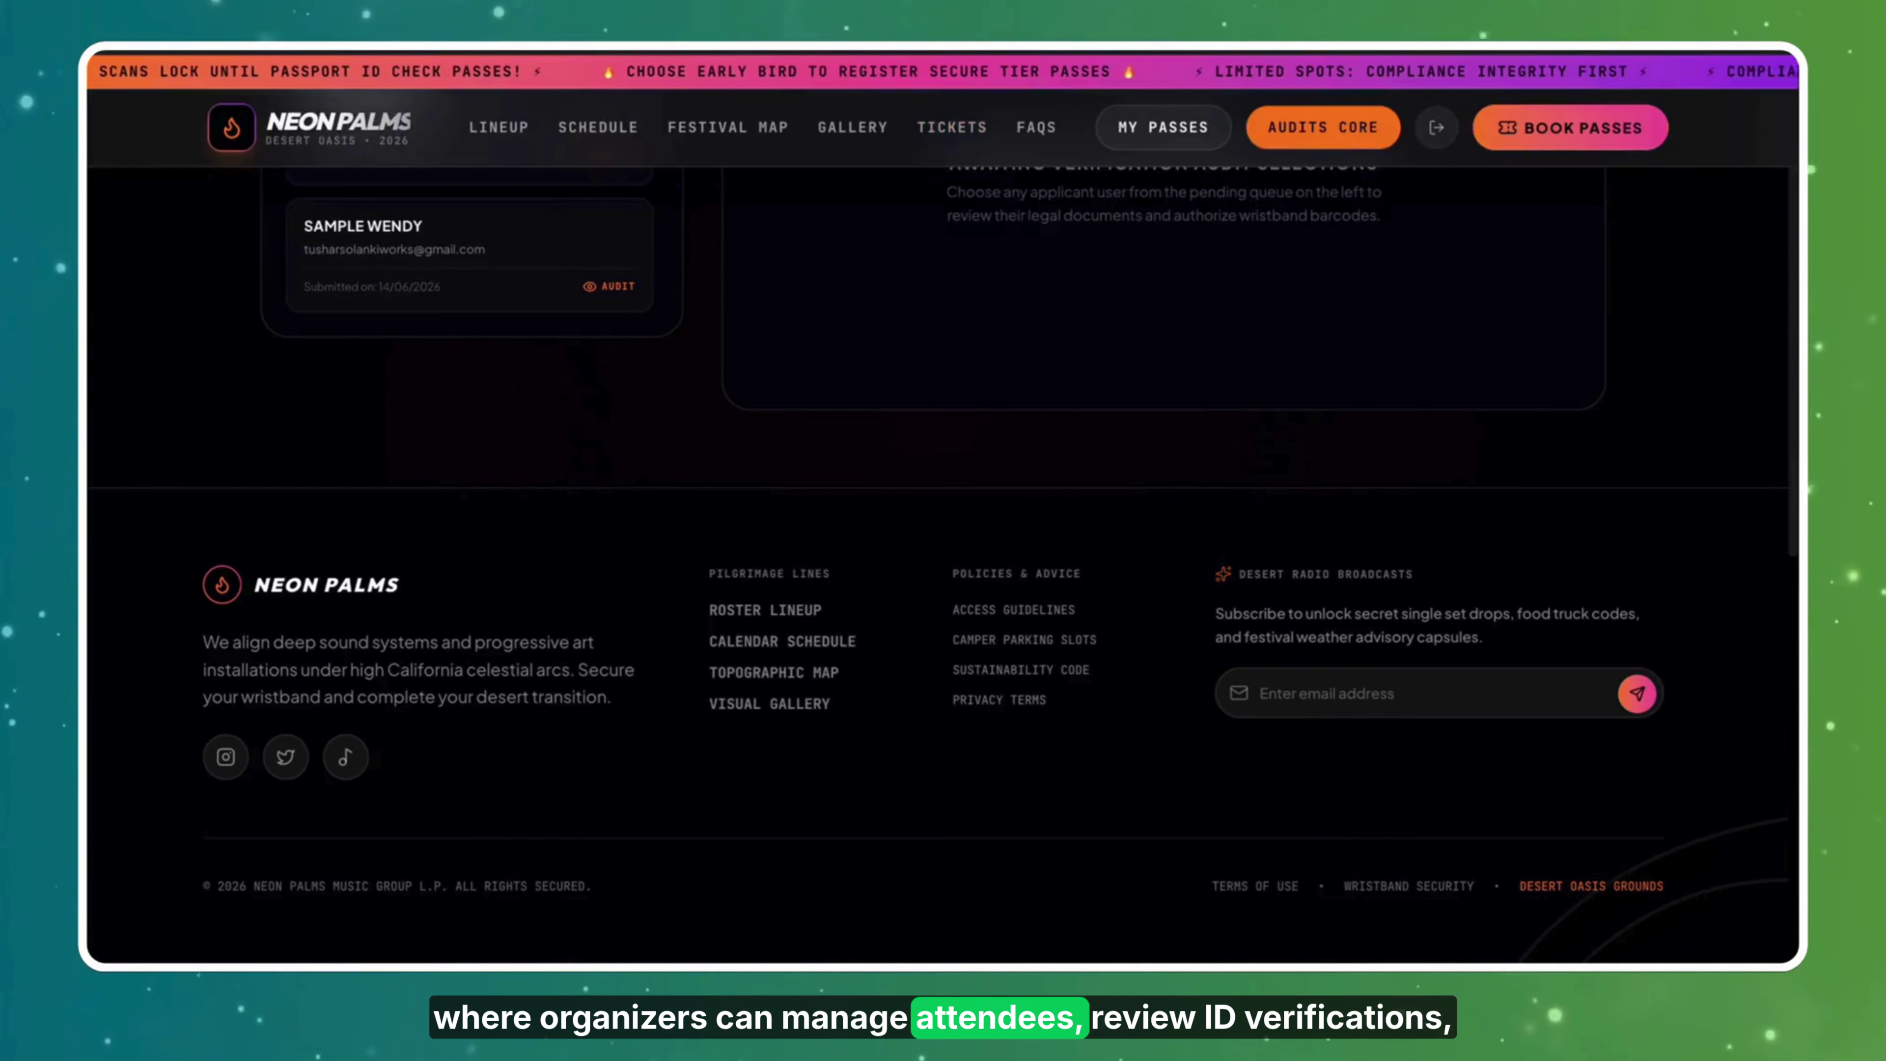
{"action": "left_click", "coordinate": [1222, 260]}
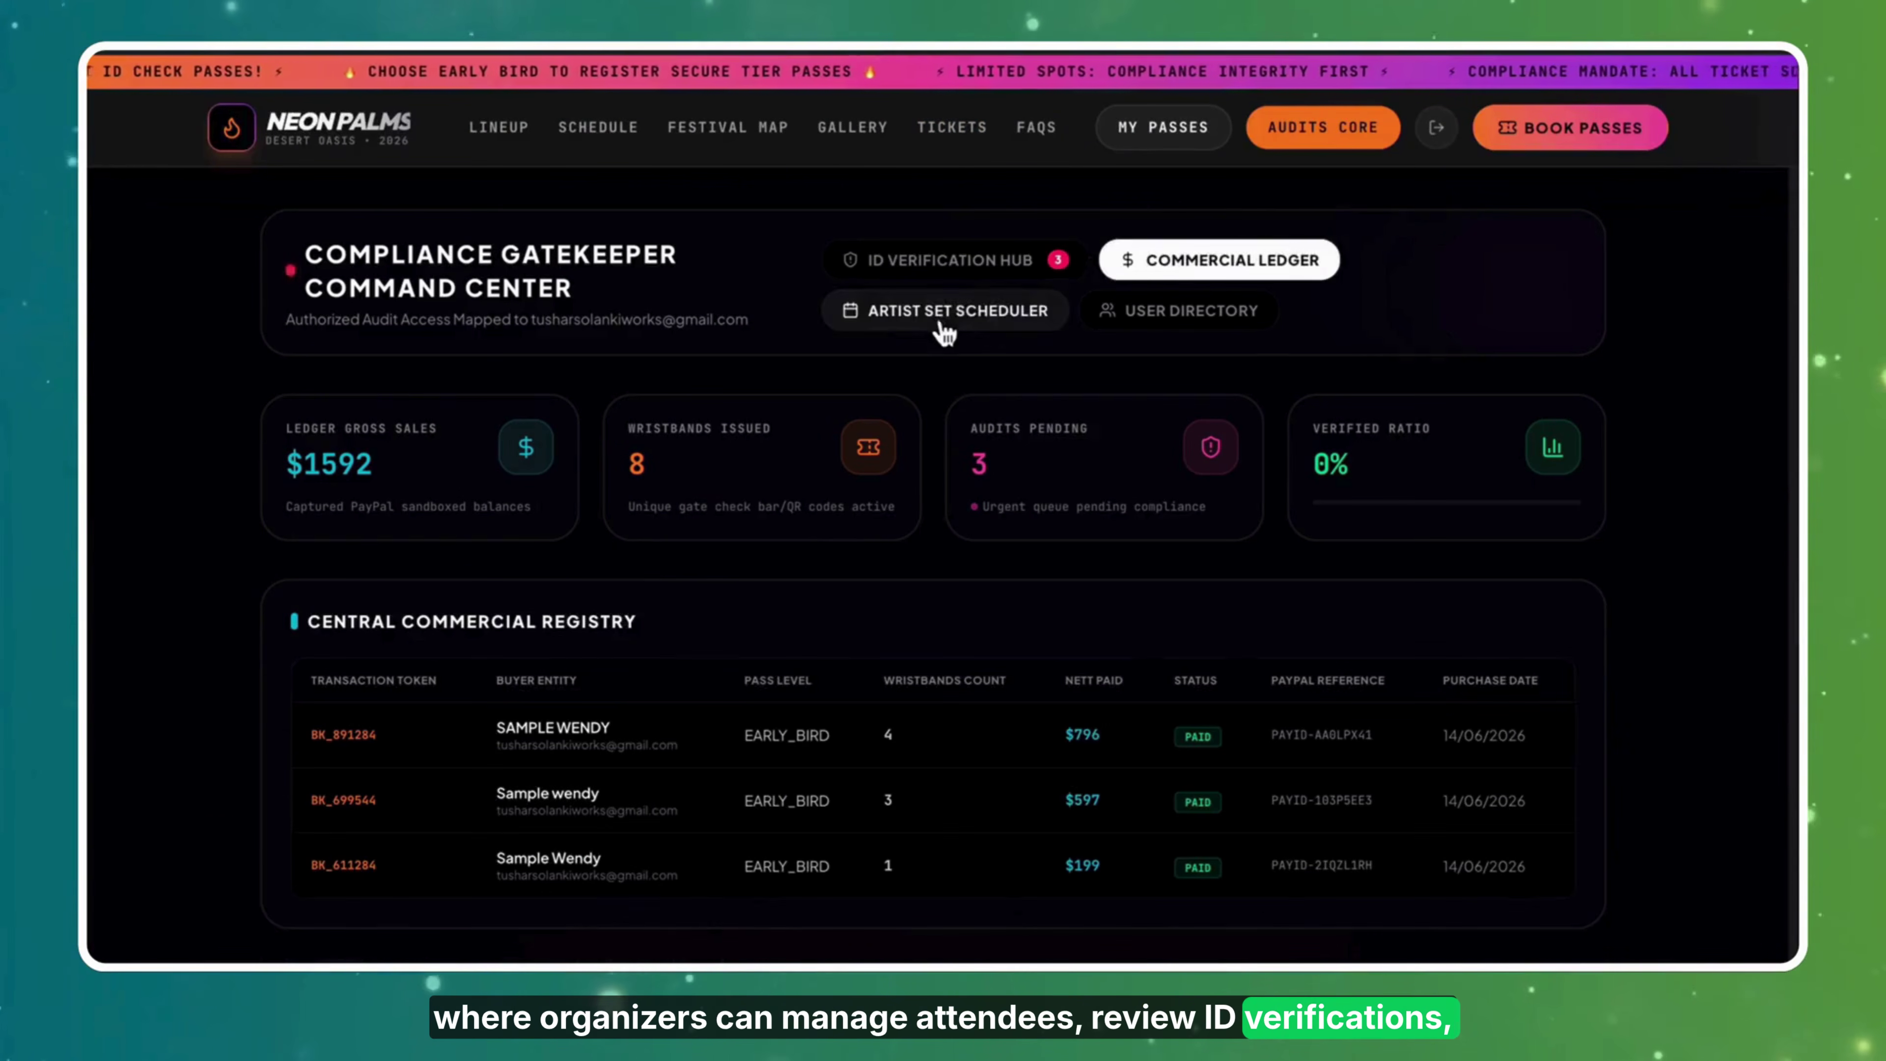
{"action": "left_click", "coordinate": [936, 311]}
{"action": "left_click", "coordinate": [1181, 311]}
{"action": "left_click", "coordinate": [1163, 127]}
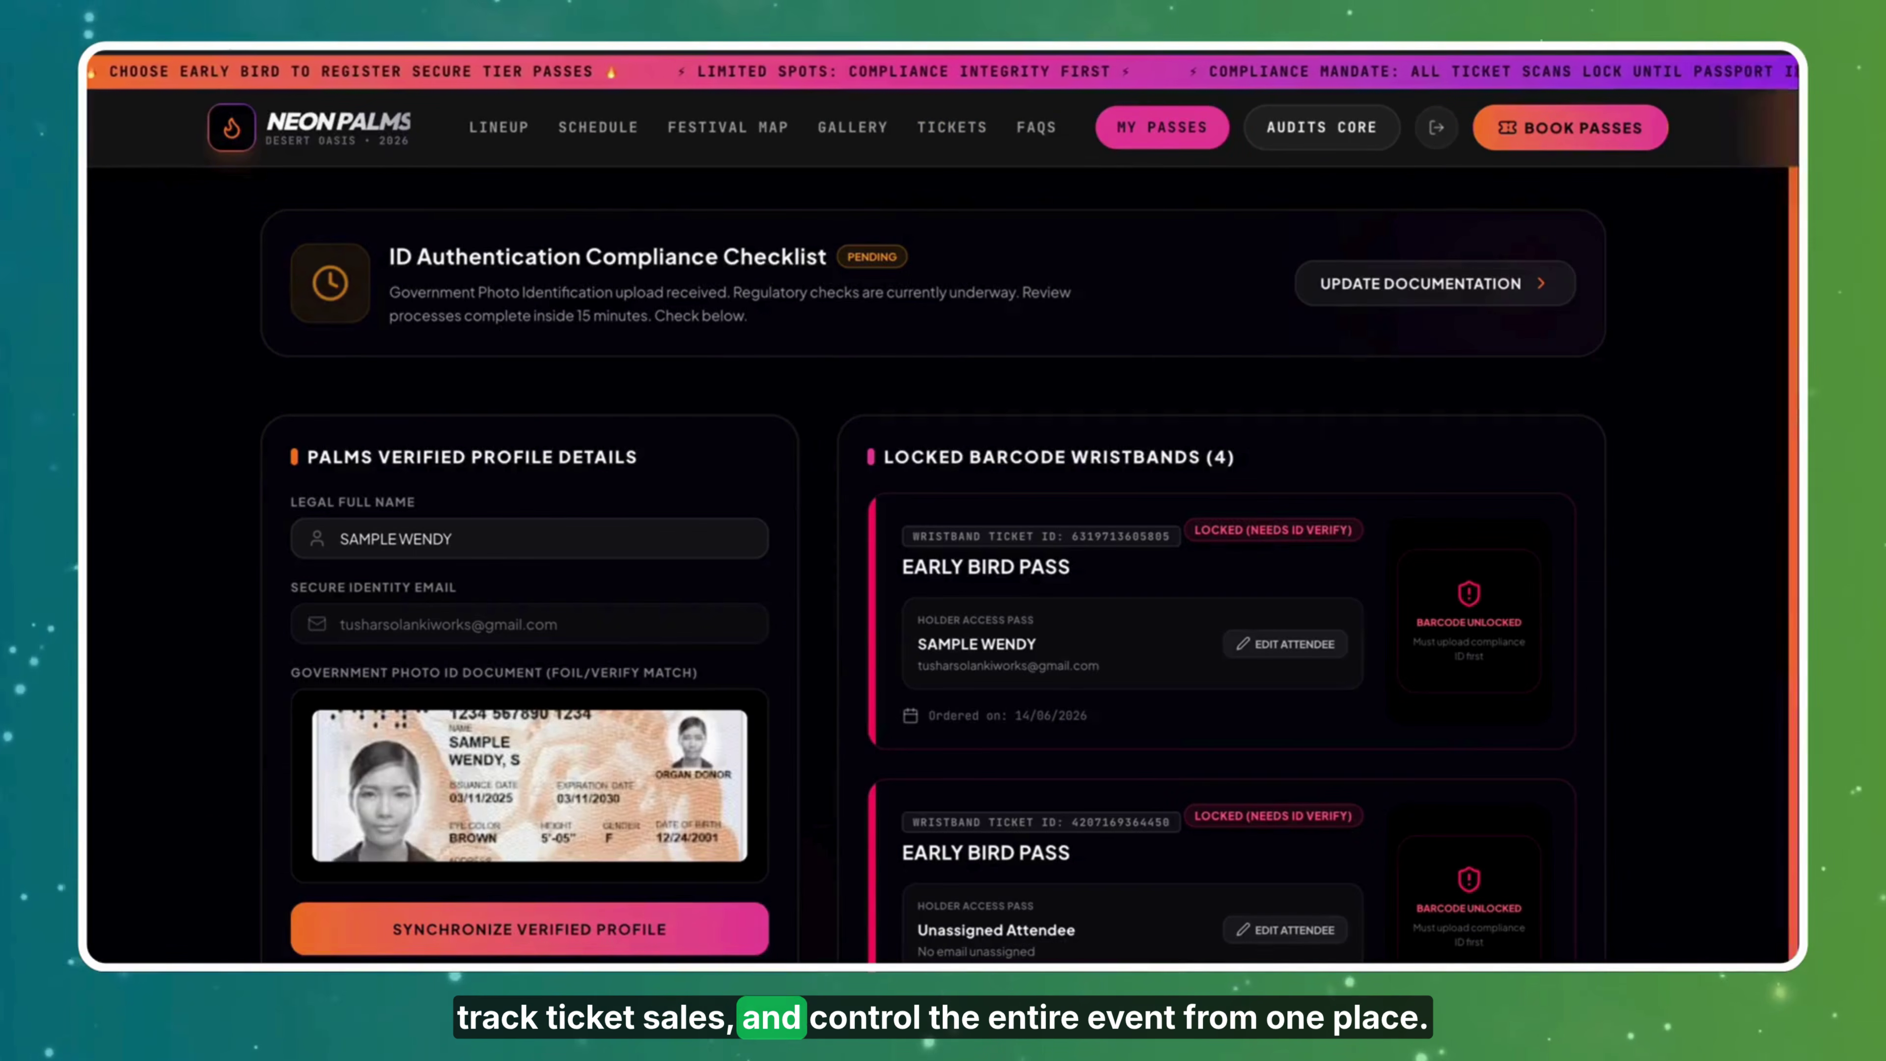
{"action": "scroll", "coordinate": [1634, 836], "scroll_direction": "down", "scroll_amount": 10}
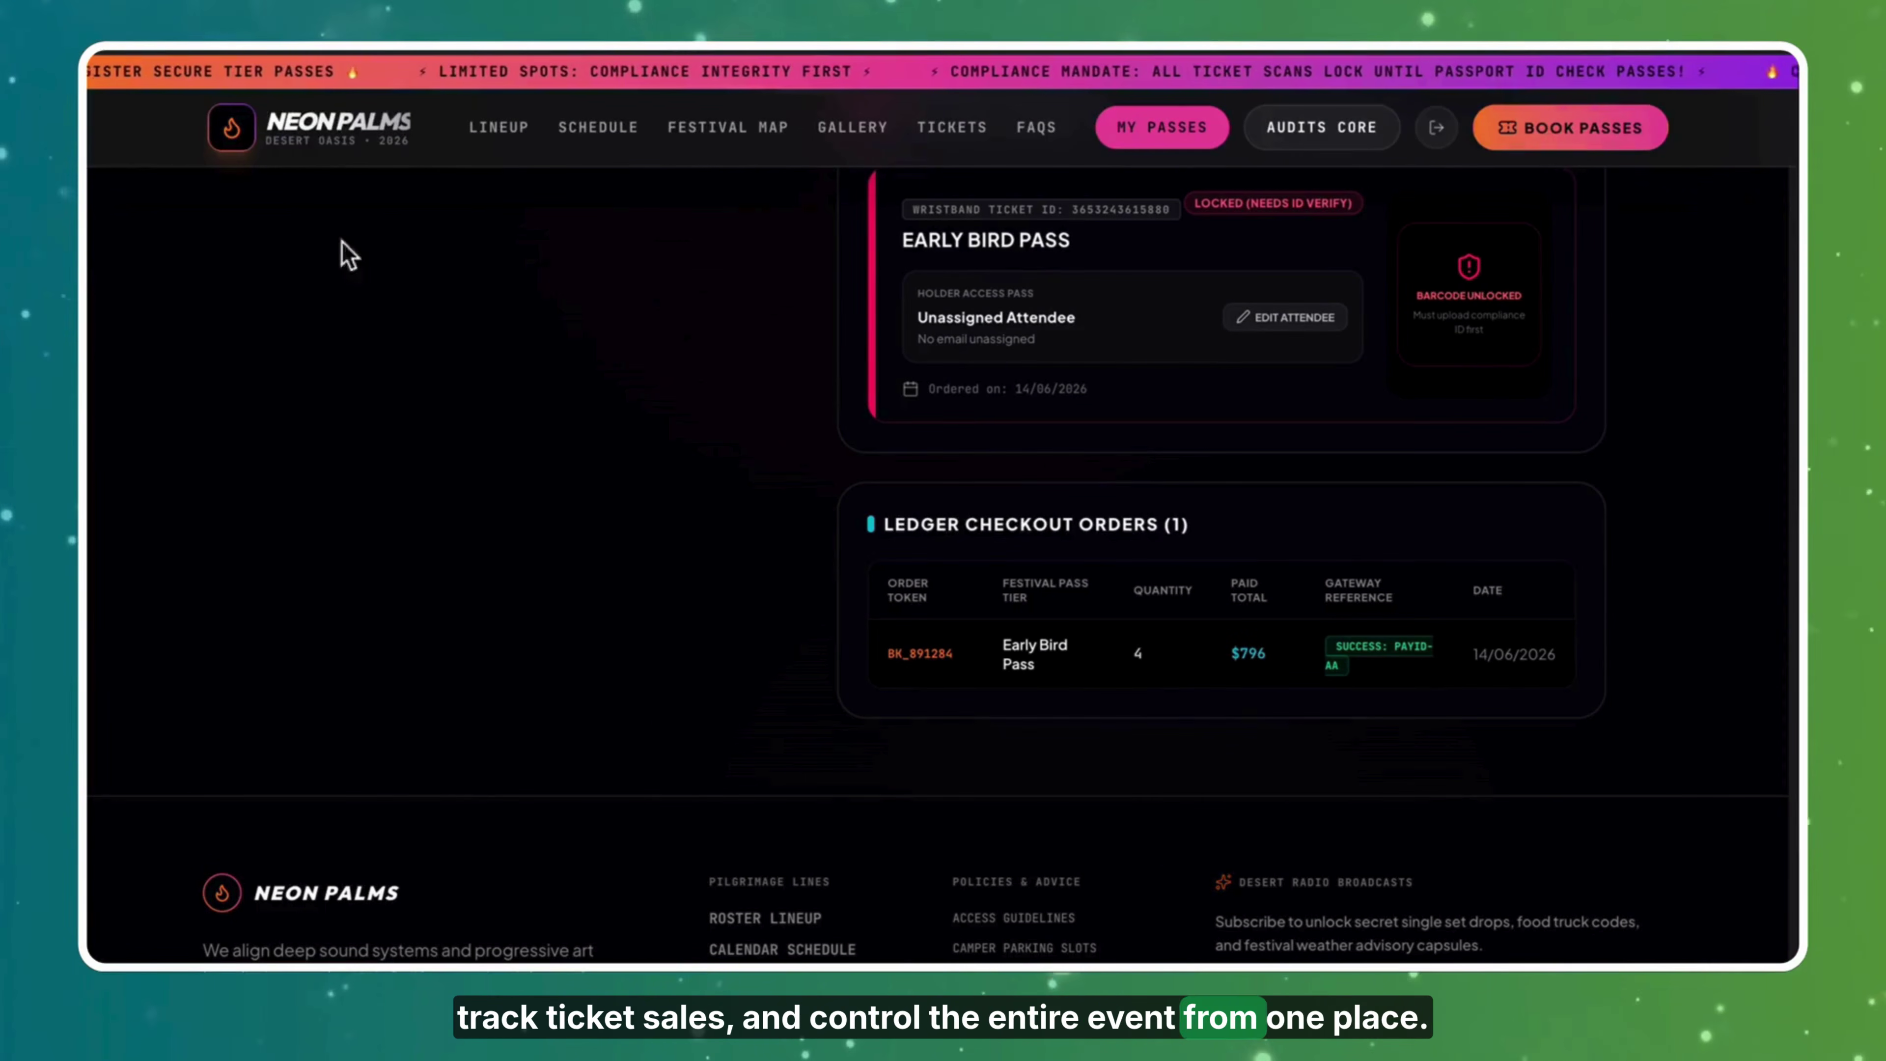
Visit the Lineup, Schedule, Map, Gallery and Ticket pricing pages.
{"action": "left_click", "coordinate": [504, 134]}
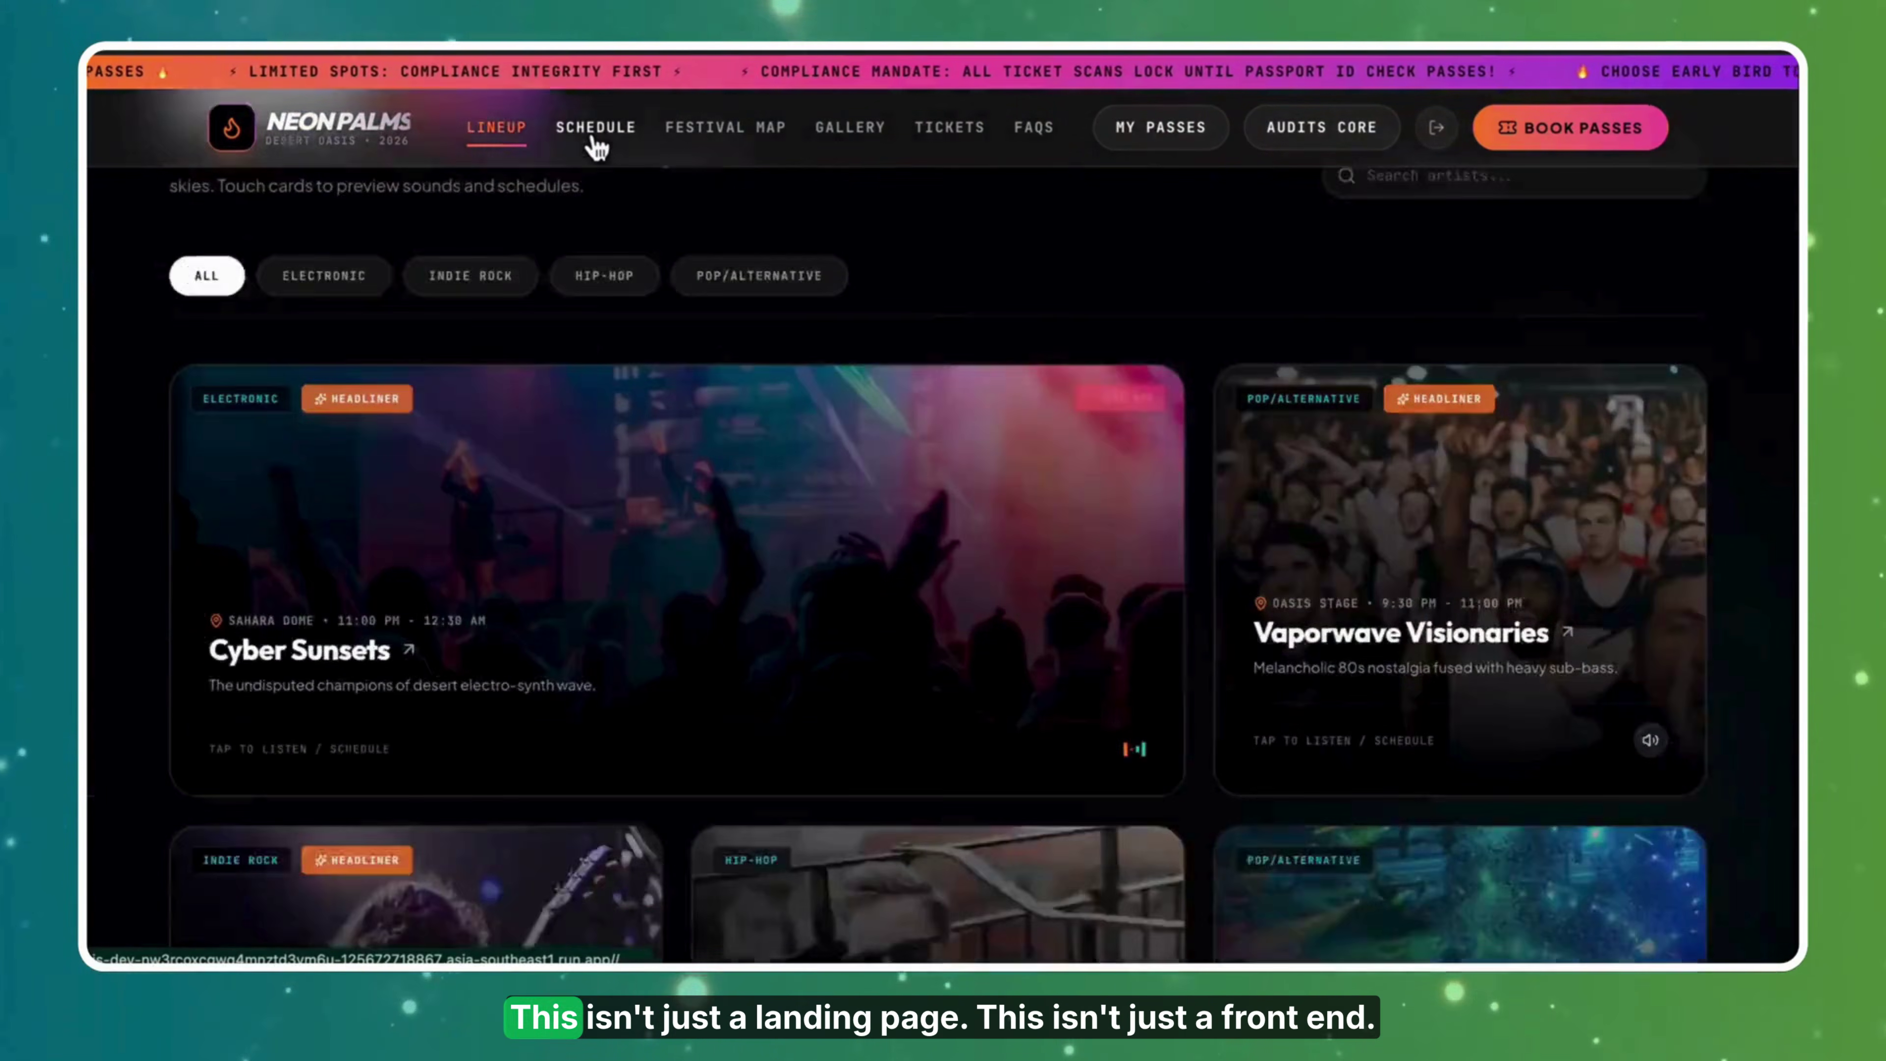
{"action": "left_click", "coordinate": [598, 132]}
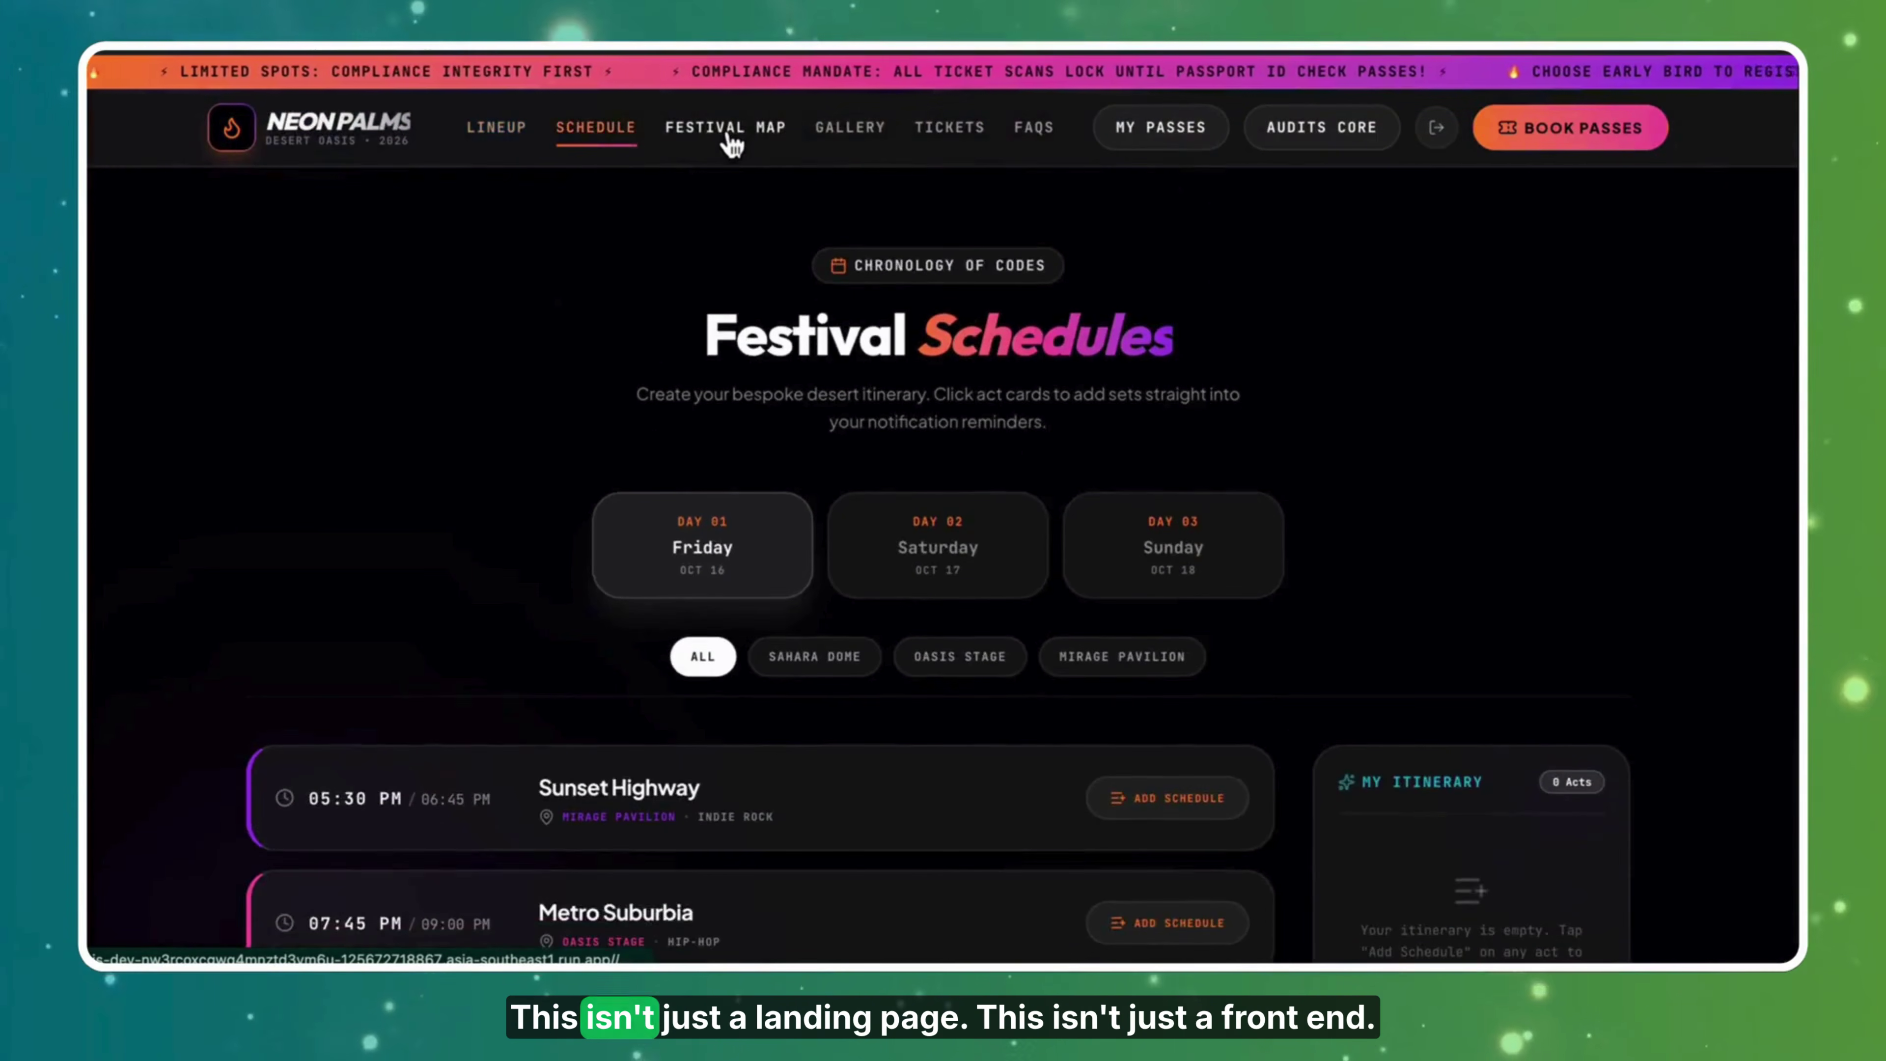
{"action": "left_click", "coordinate": [722, 131]}
{"action": "left_click", "coordinate": [853, 133]}
{"action": "left_click", "coordinate": [959, 144]}
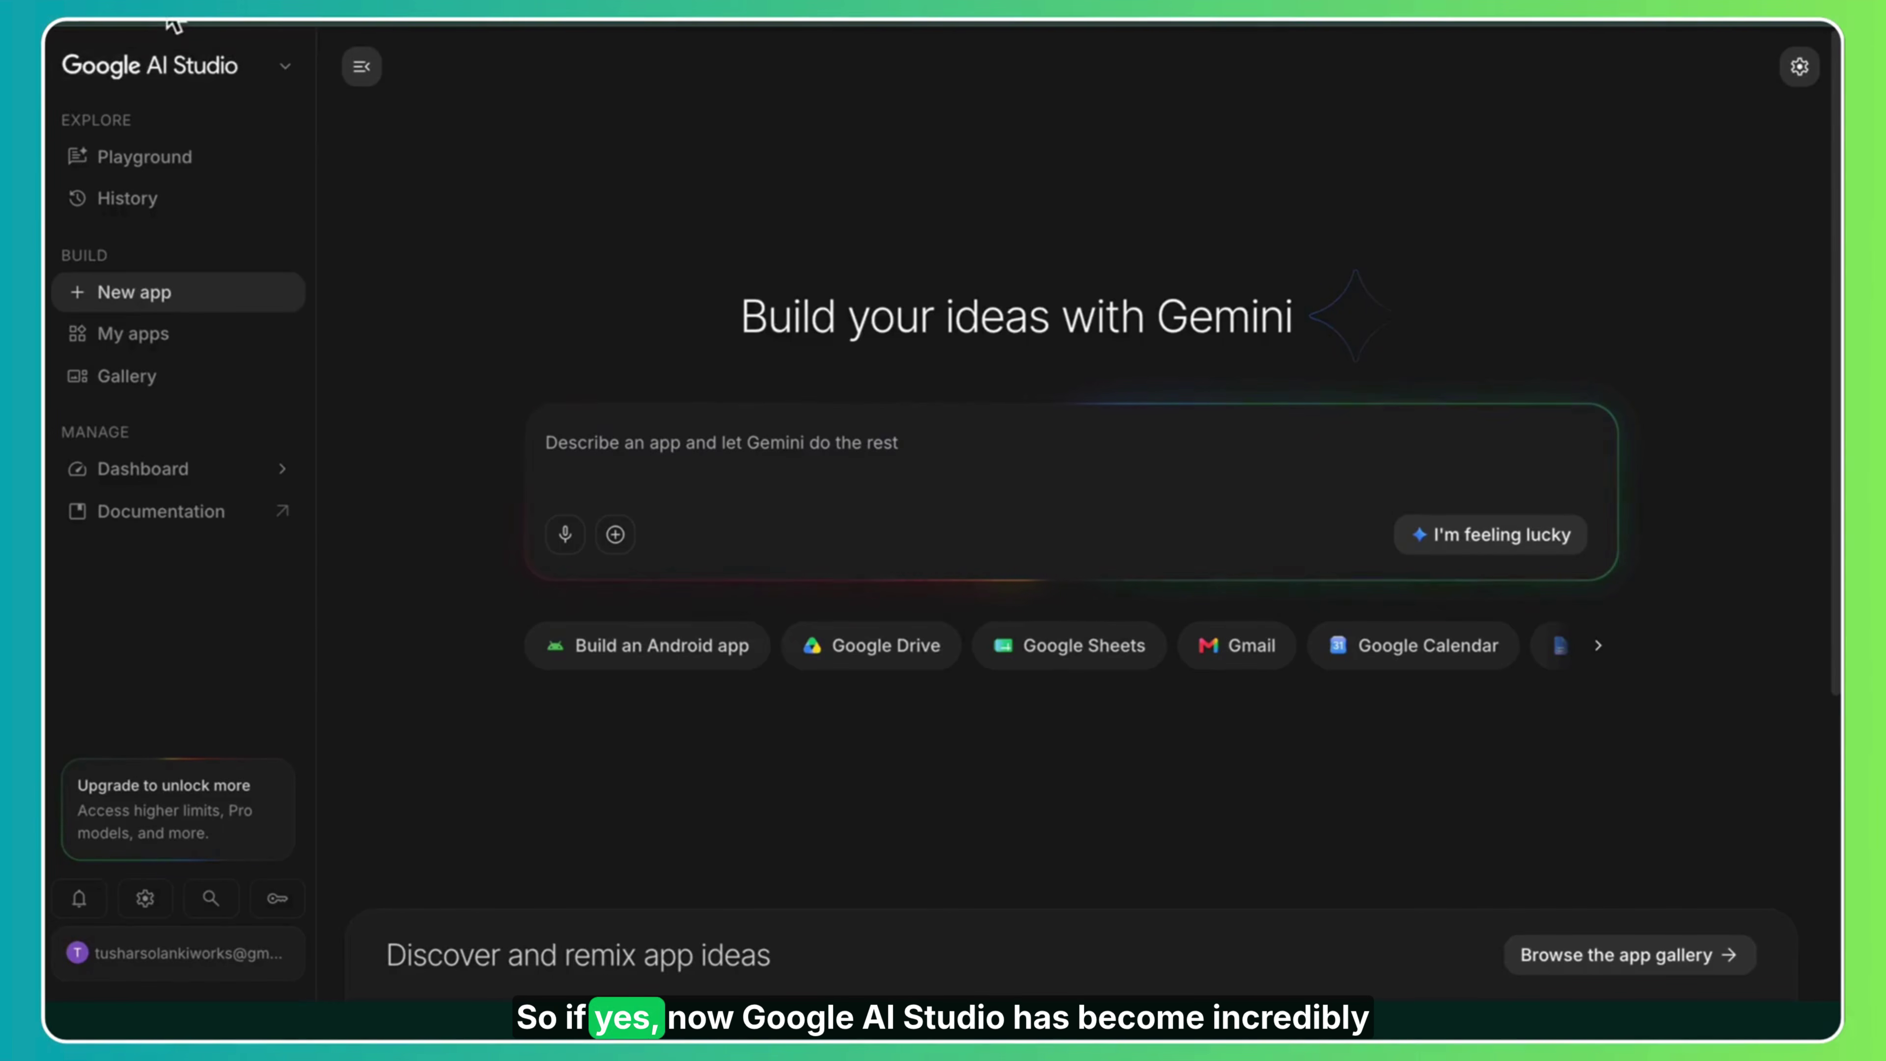
Try the Android app prompt, scroll through the app gallery, then open My apps.
{"action": "left_click", "coordinate": [682, 654]}
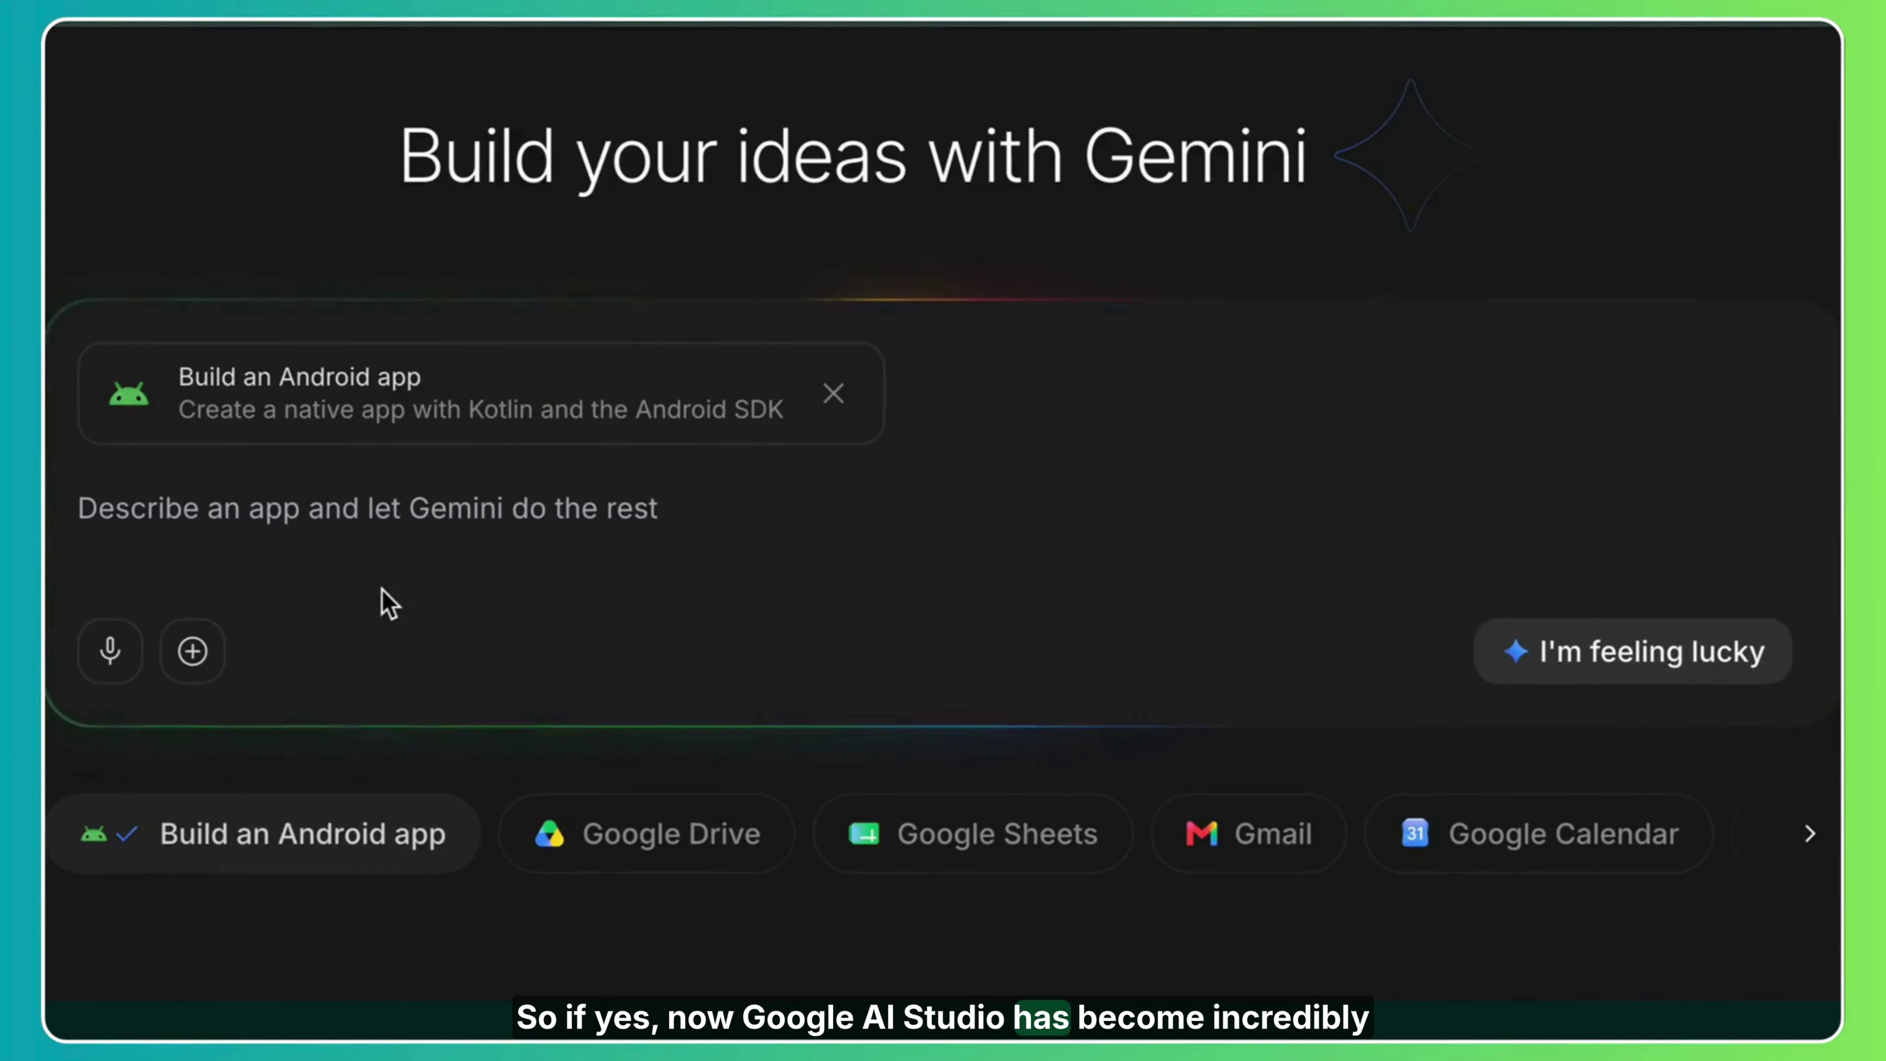
{"action": "left_click", "coordinate": [258, 387]}
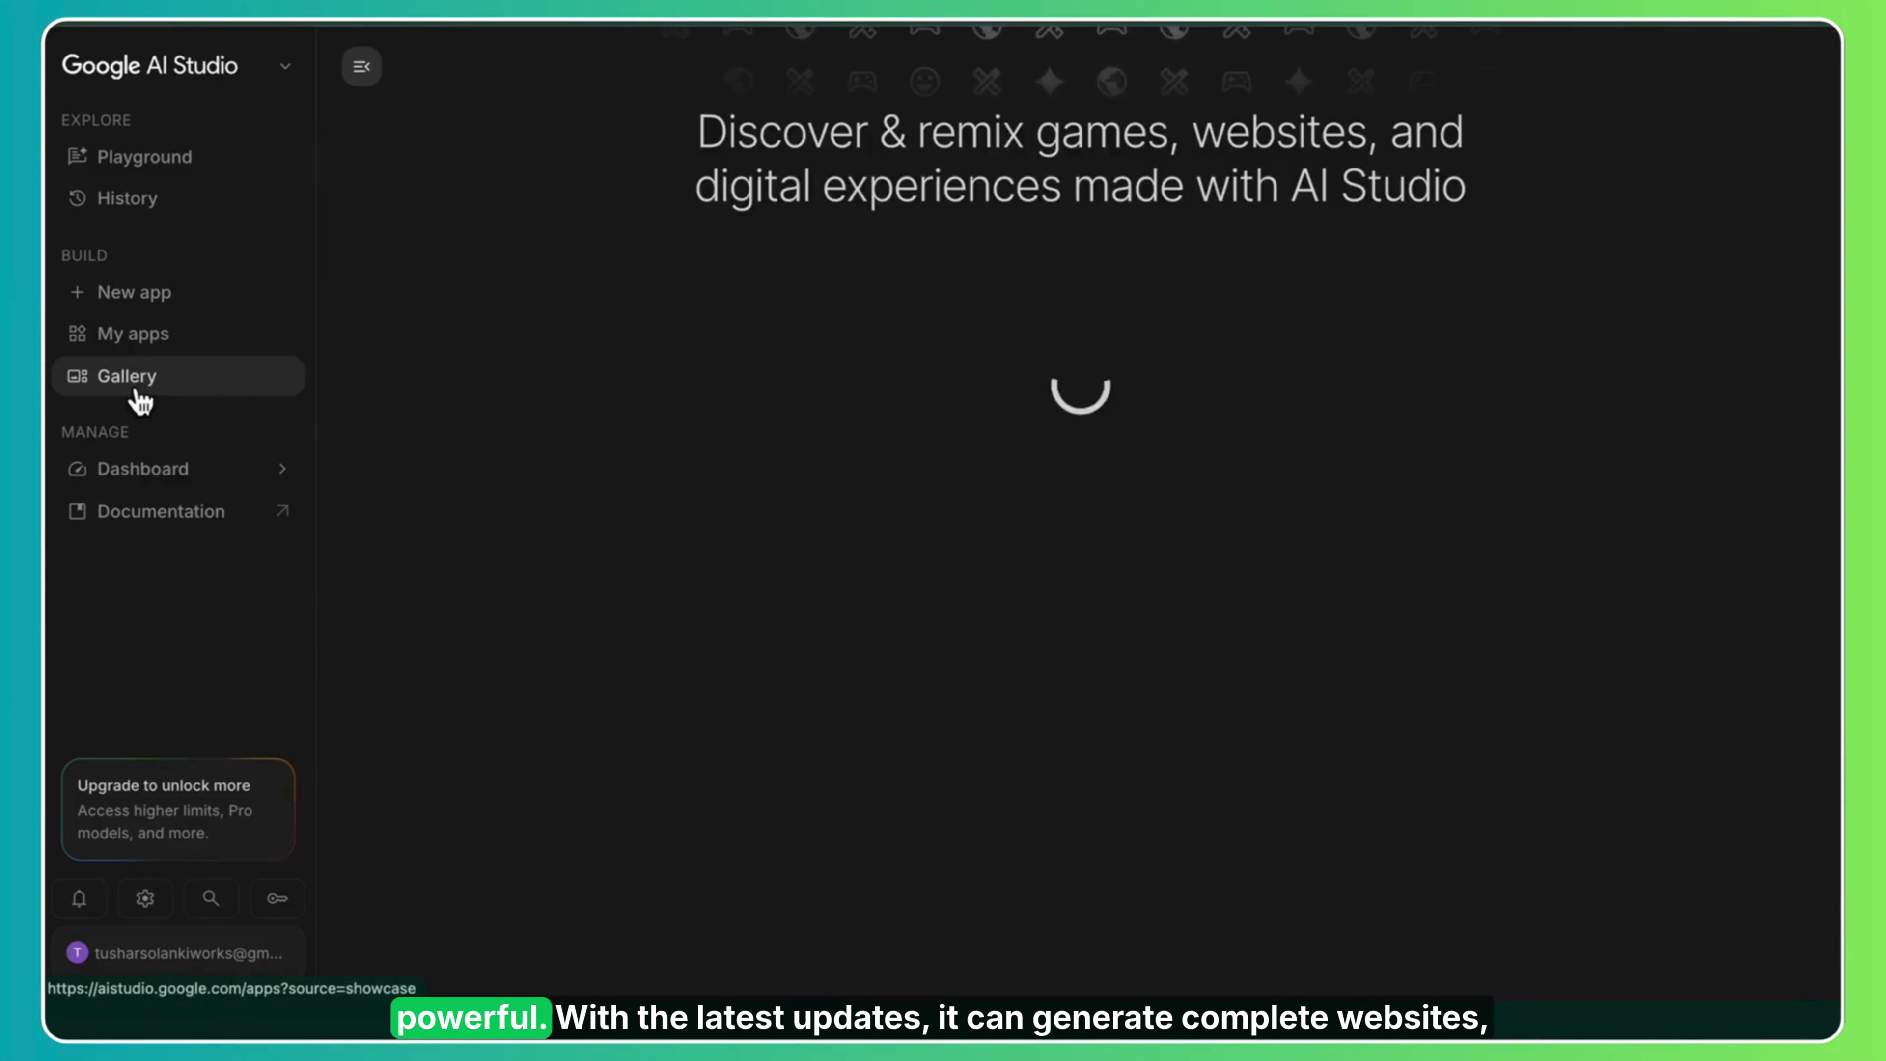
{"action": "scroll", "coordinate": [1071, 520], "scroll_direction": "down", "scroll_amount": 20}
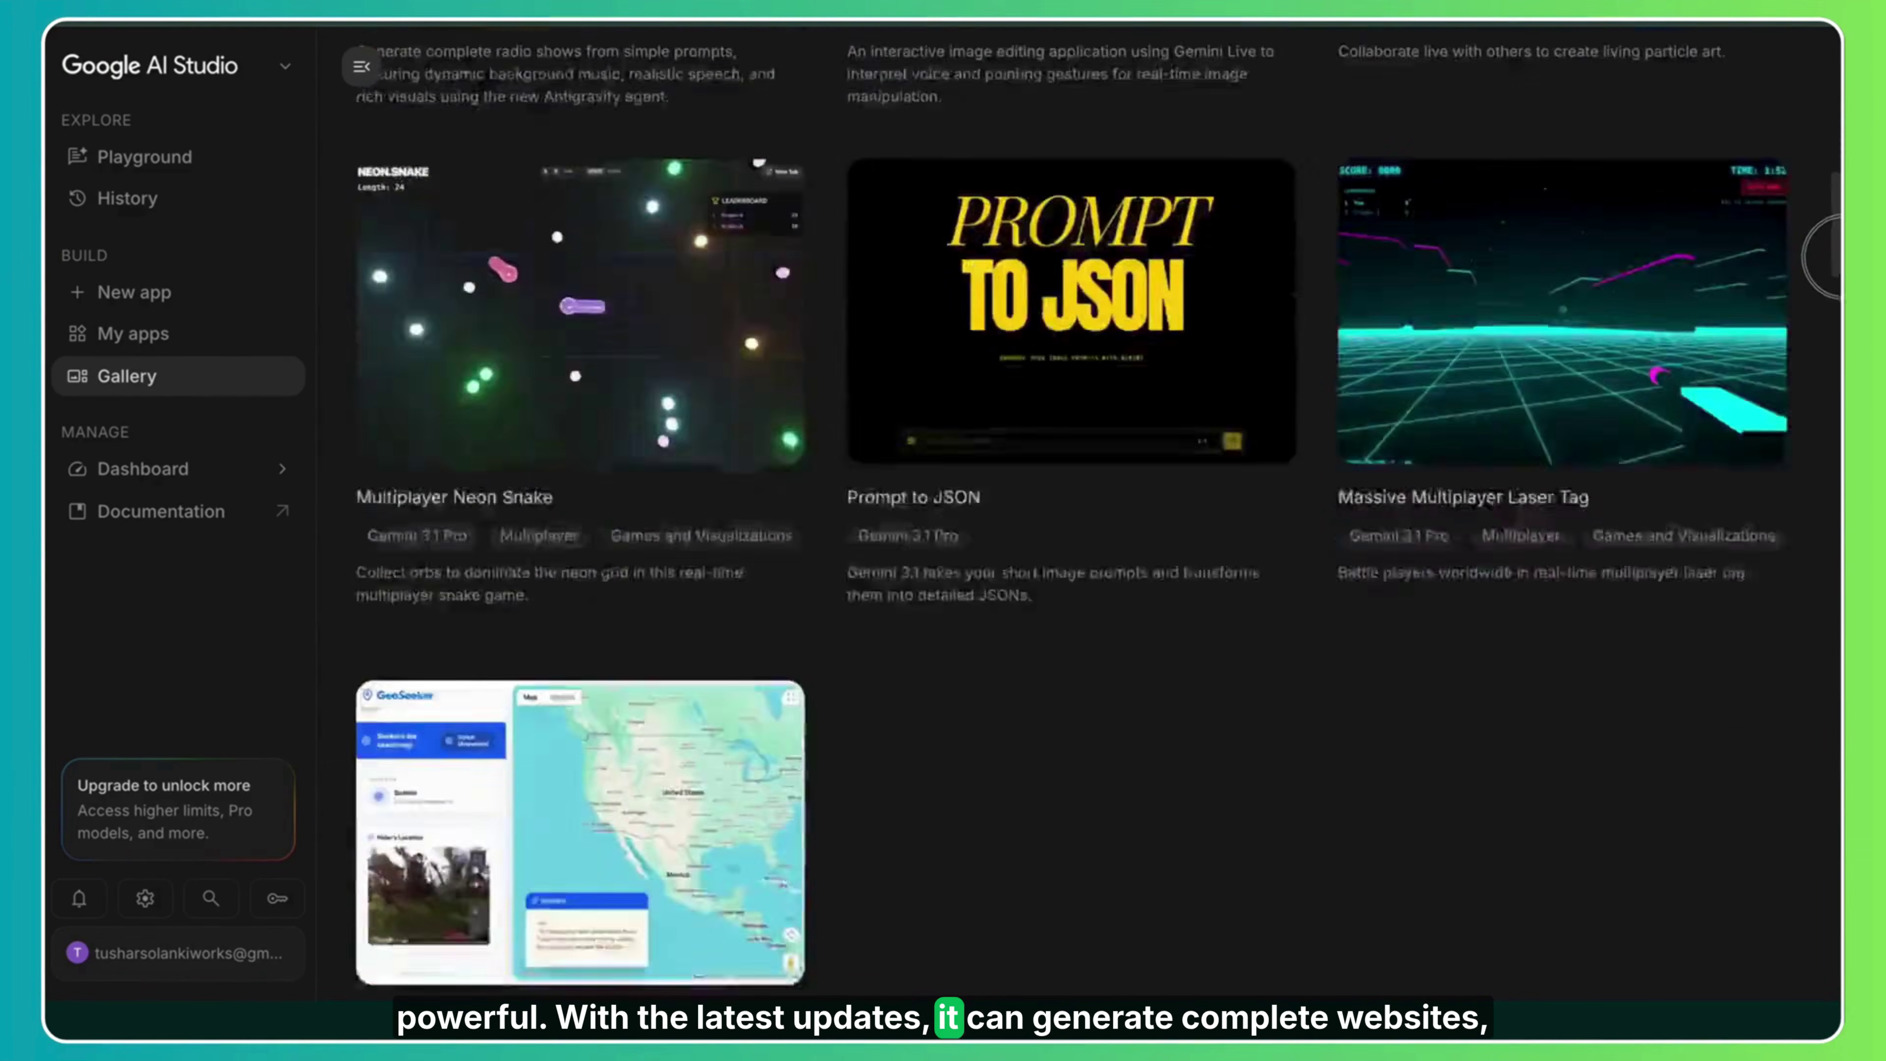
{"action": "scroll", "coordinate": [1811, 654], "scroll_direction": "down", "scroll_amount": 15}
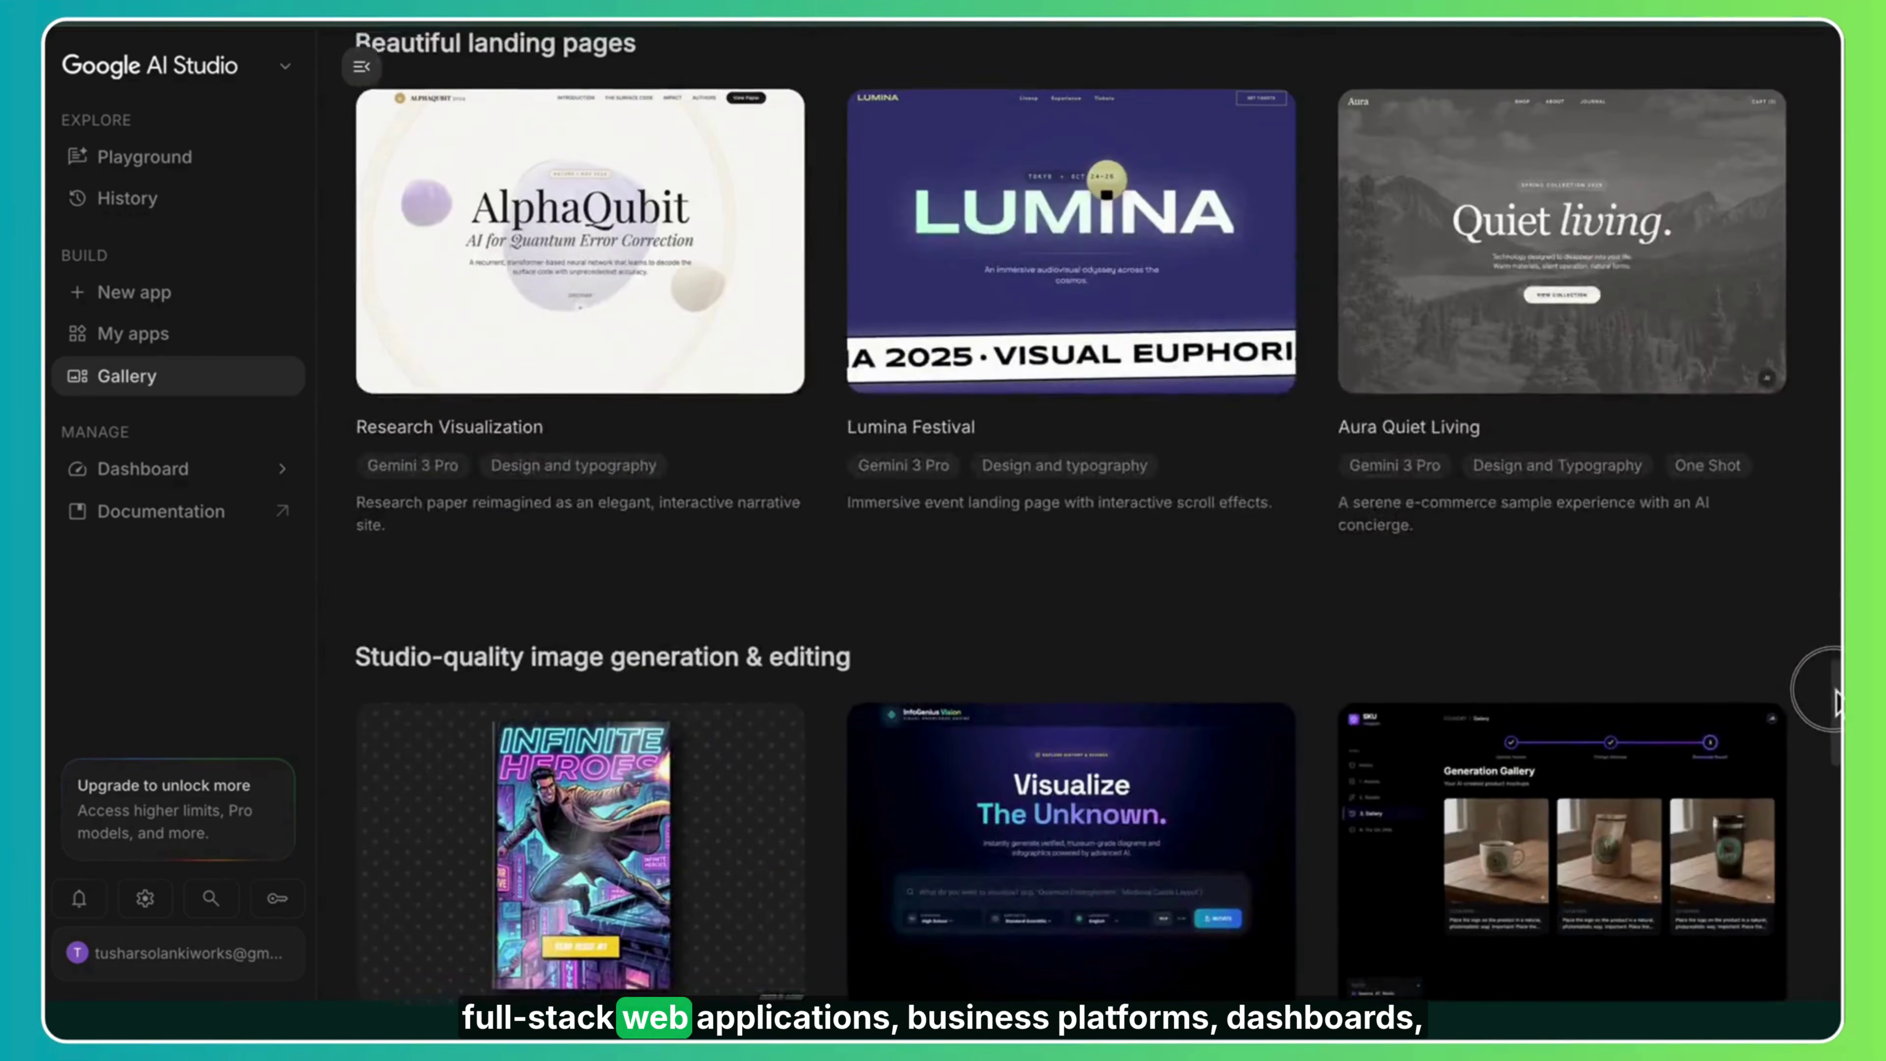
{"action": "left_click_drag", "start_coordinate": [1834, 702], "coordinate": [1834, 81]}
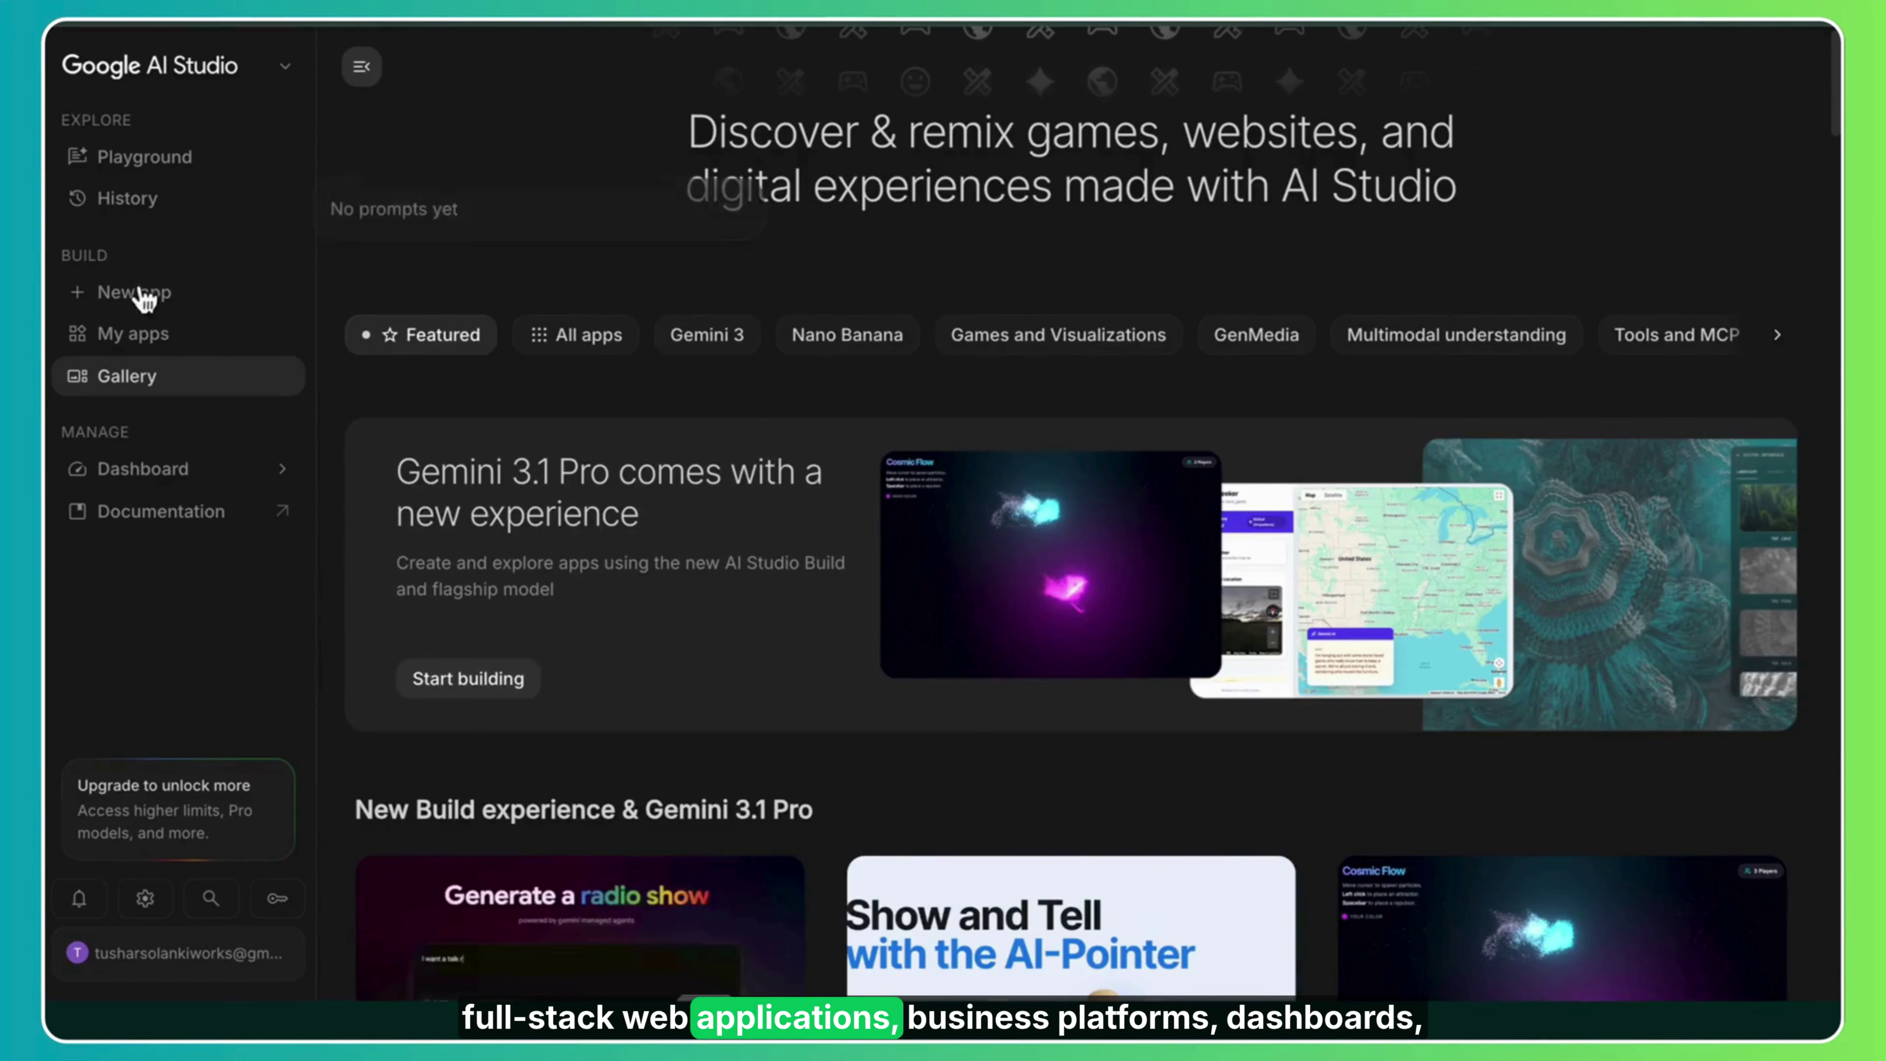
{"action": "left_click", "coordinate": [141, 343]}
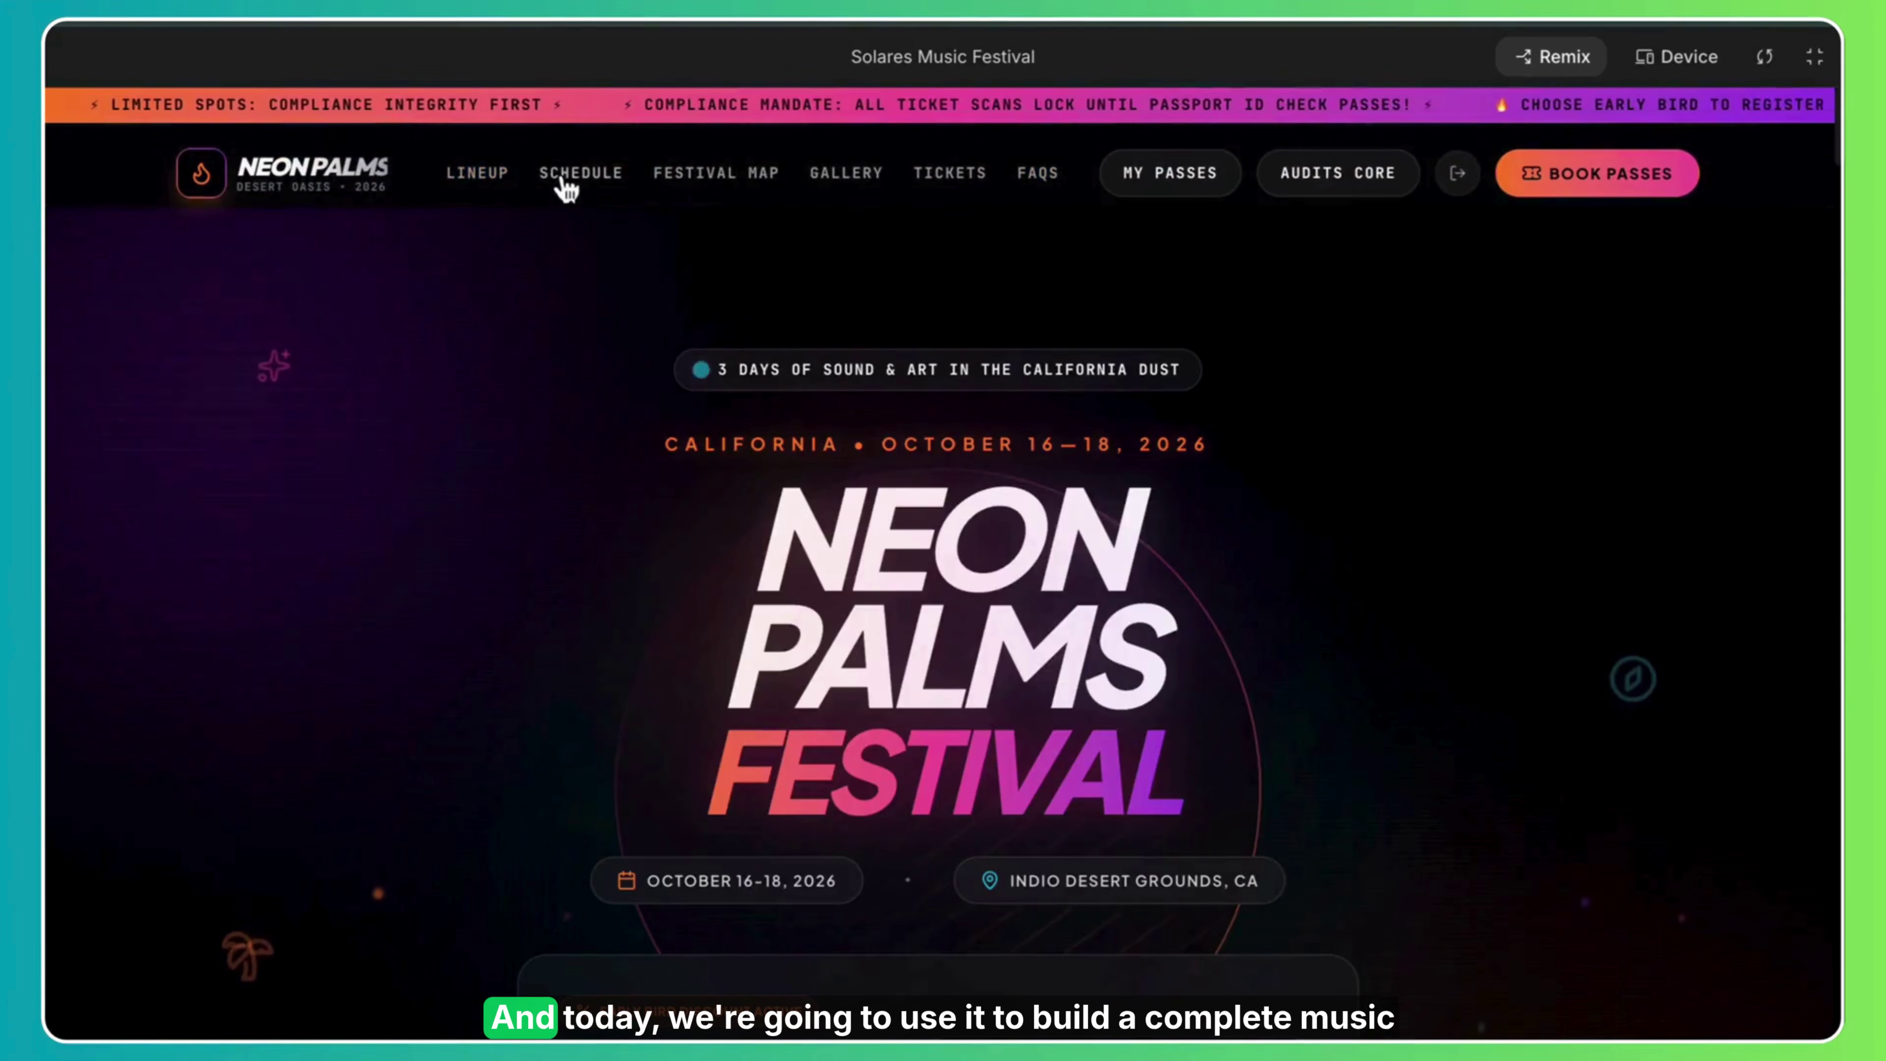
Jump through the preview's Schedule, Festival Map, Gallery and Tickets sections, ending on Lineup.
{"action": "left_click", "coordinate": [567, 190]}
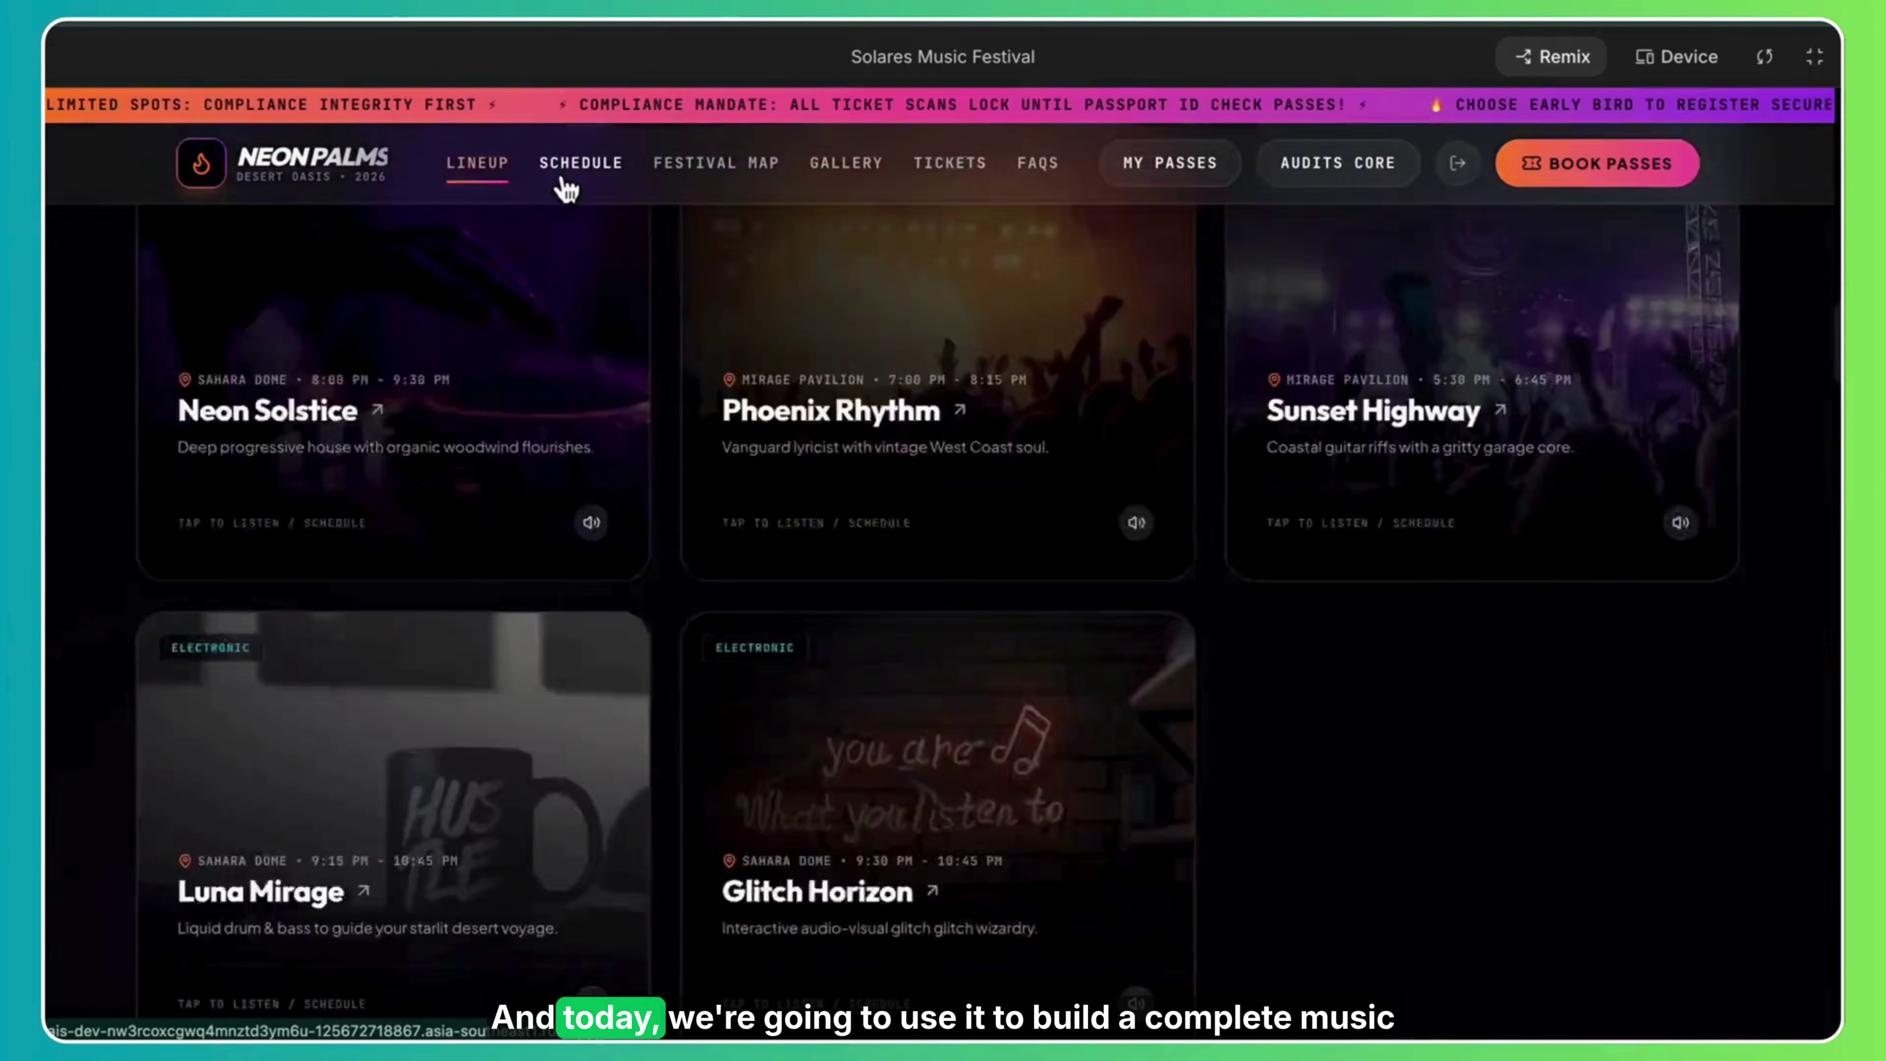
{"action": "left_click", "coordinate": [717, 172]}
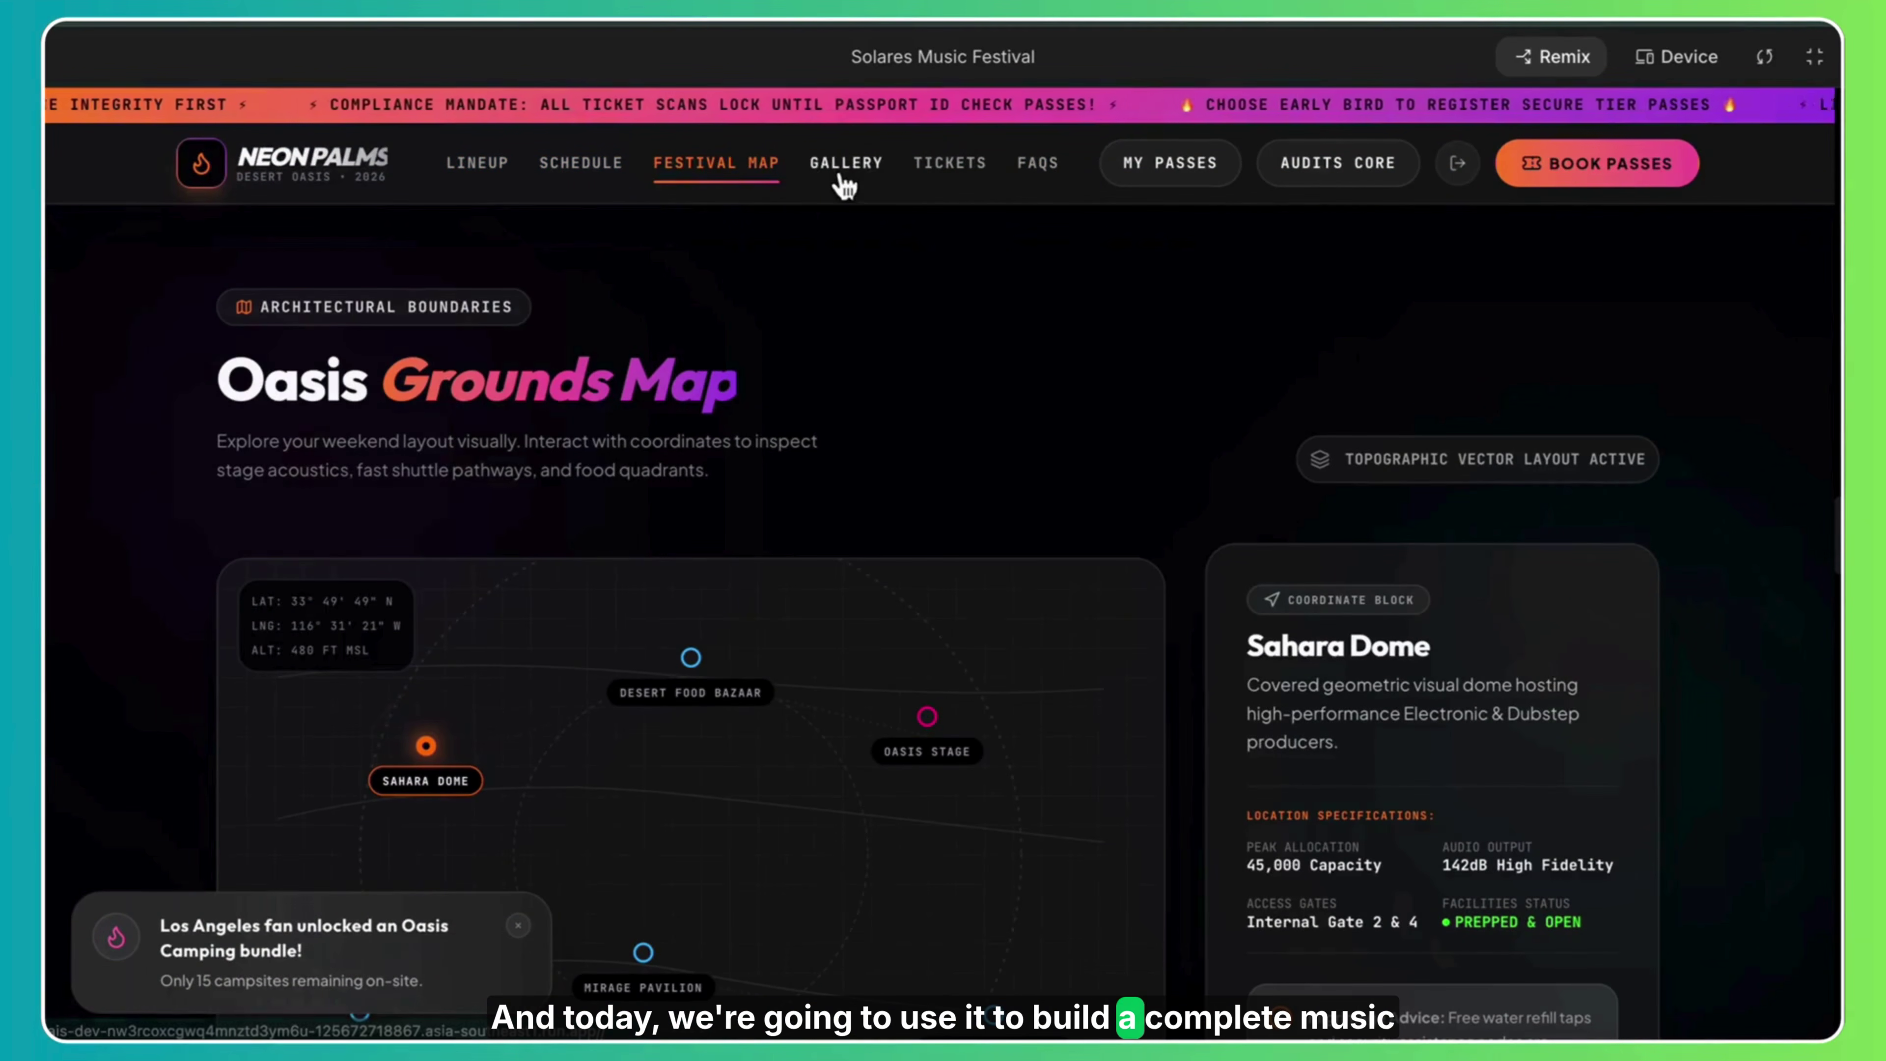
{"action": "left_click", "coordinate": [829, 167]}
{"action": "left_click", "coordinate": [953, 174]}
{"action": "left_click", "coordinate": [586, 179]}
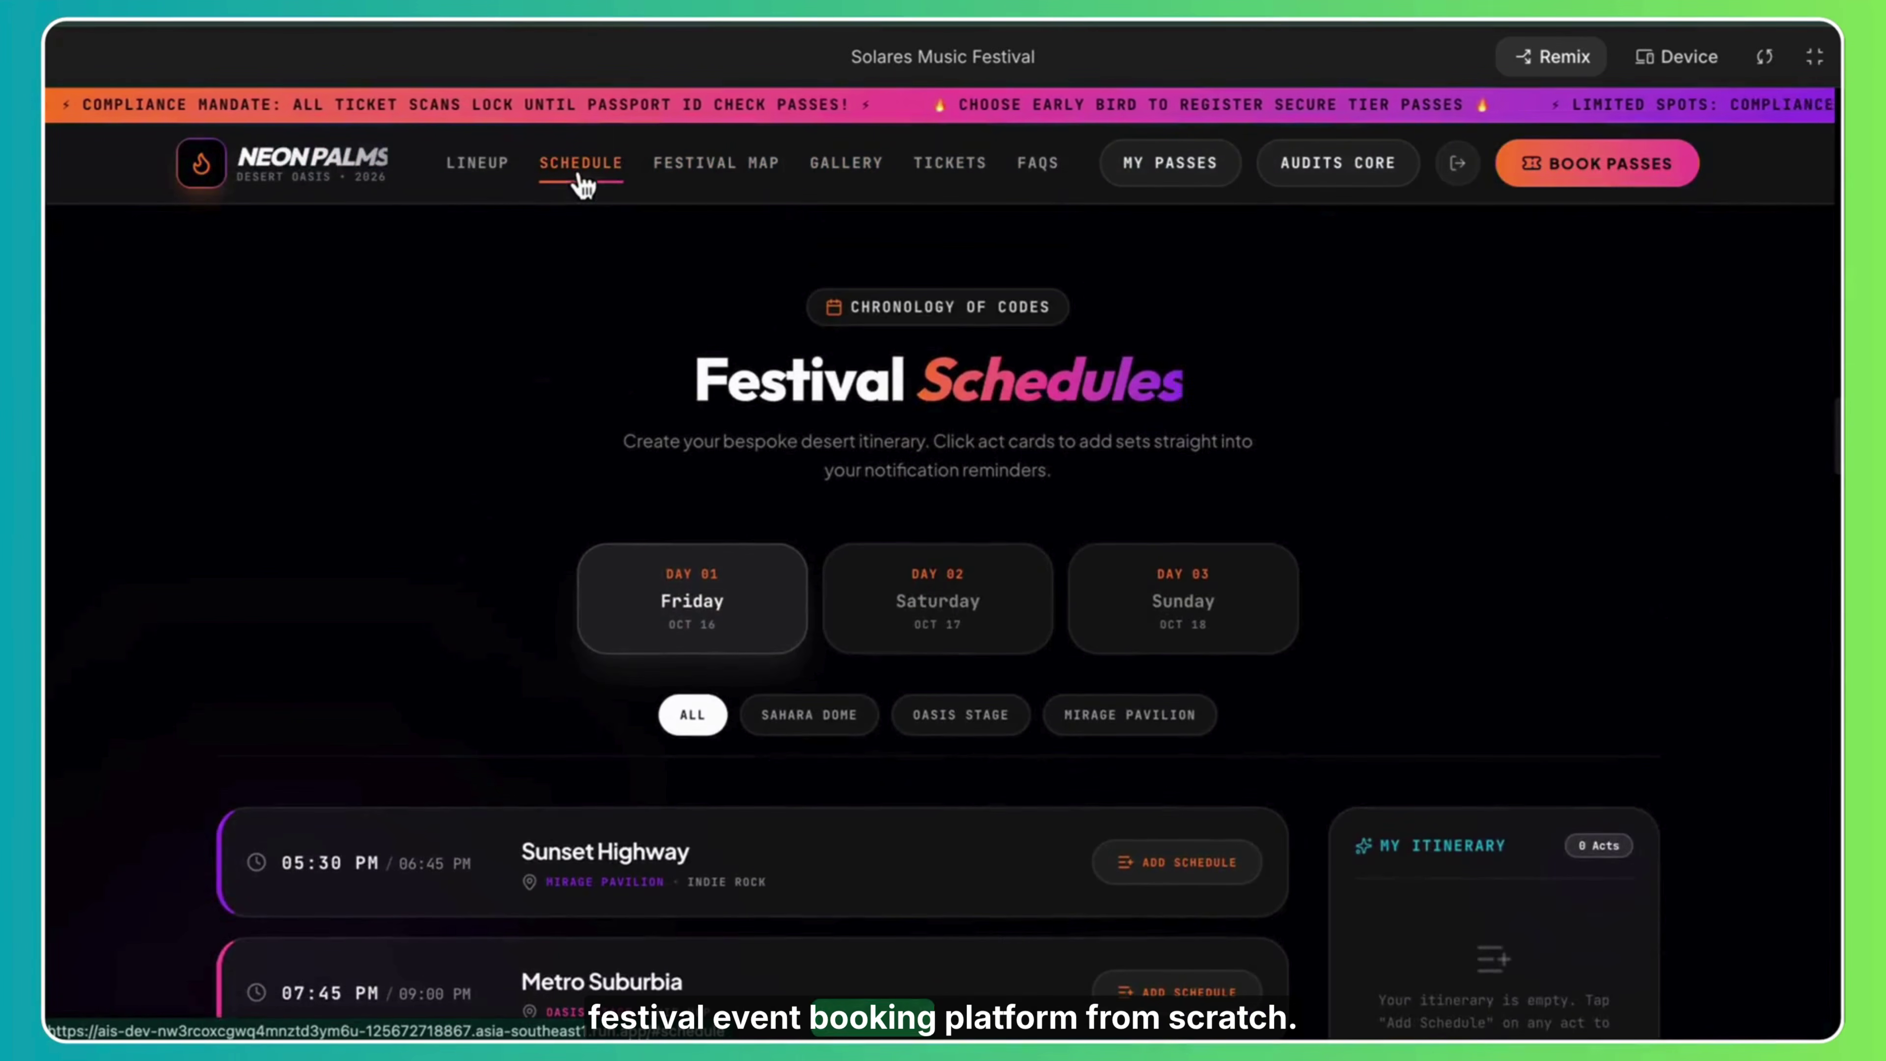
{"action": "left_click", "coordinate": [473, 172]}
View the Cyber Sunsets and Desert Drifters artist details, then open Phoenix Rhythm's.
{"action": "left_click", "coordinate": [558, 806]}
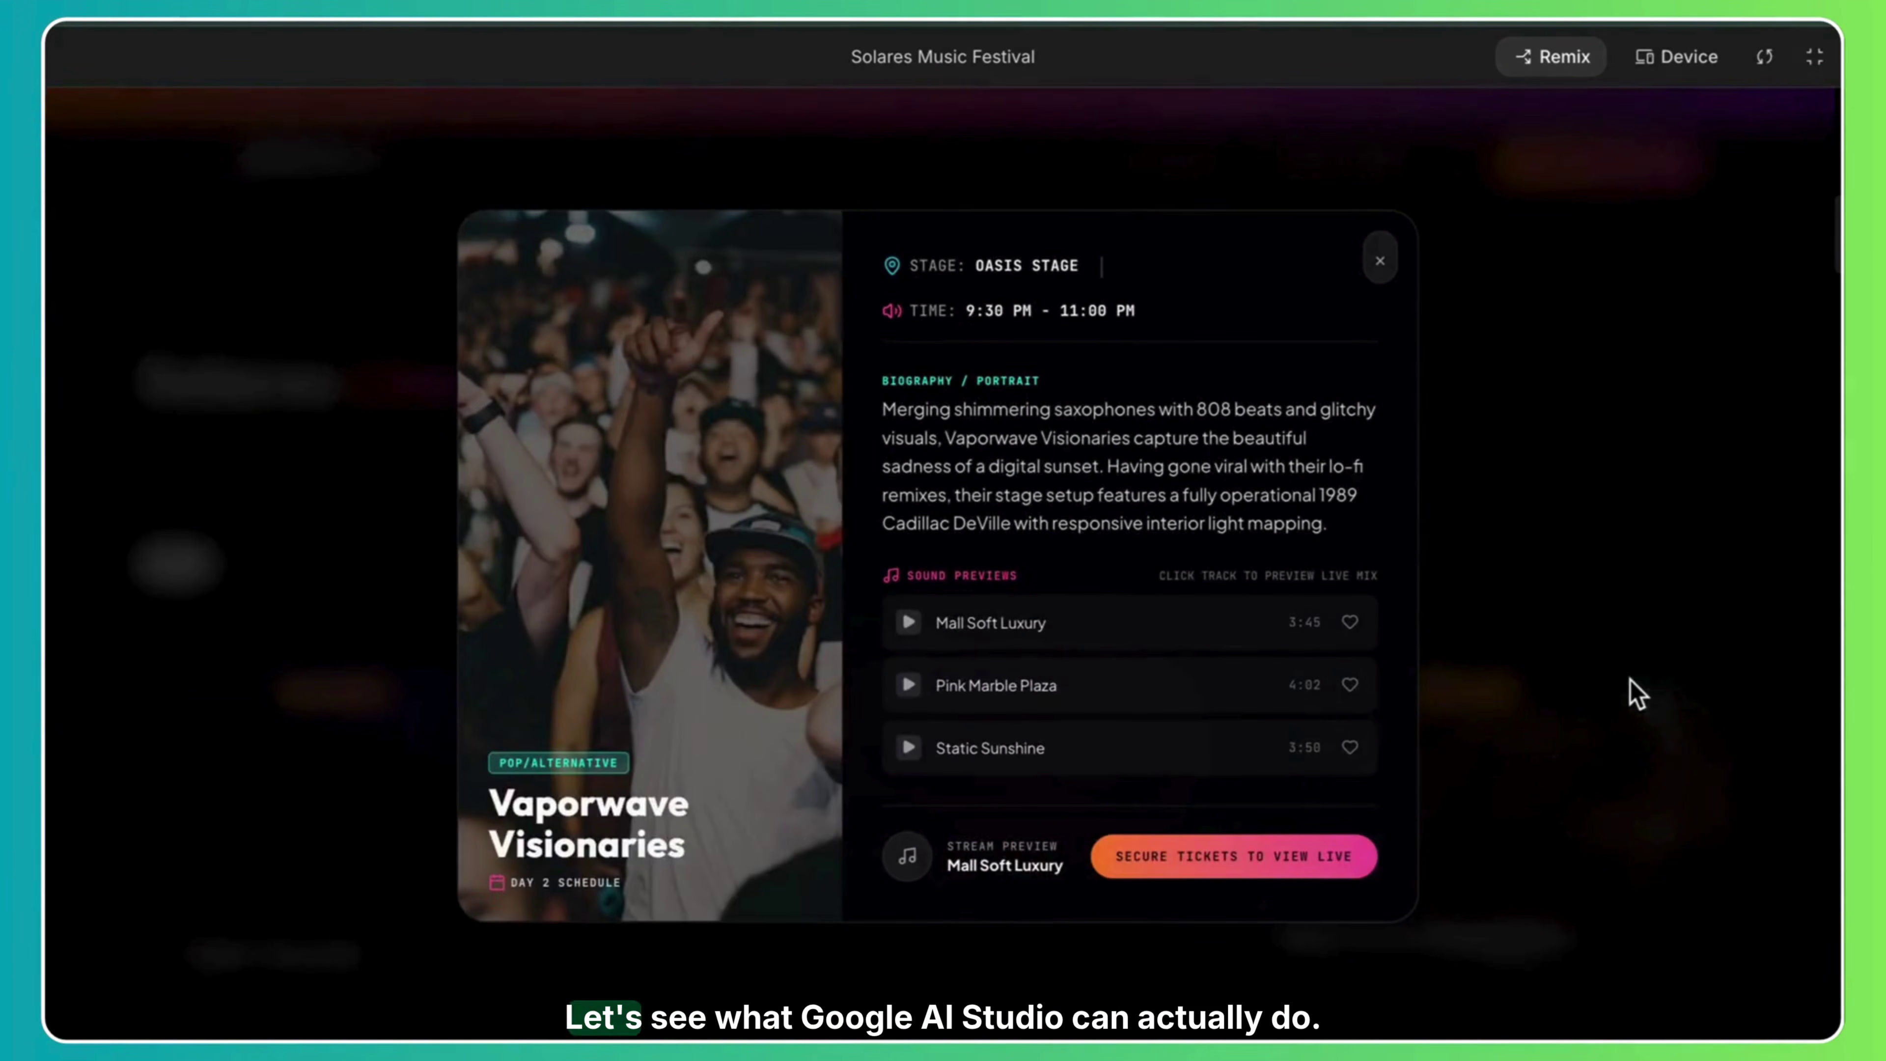
{"action": "left_click", "coordinate": [1621, 561]}
{"action": "scroll", "coordinate": [1621, 560], "scroll_direction": "down", "scroll_amount": 10}
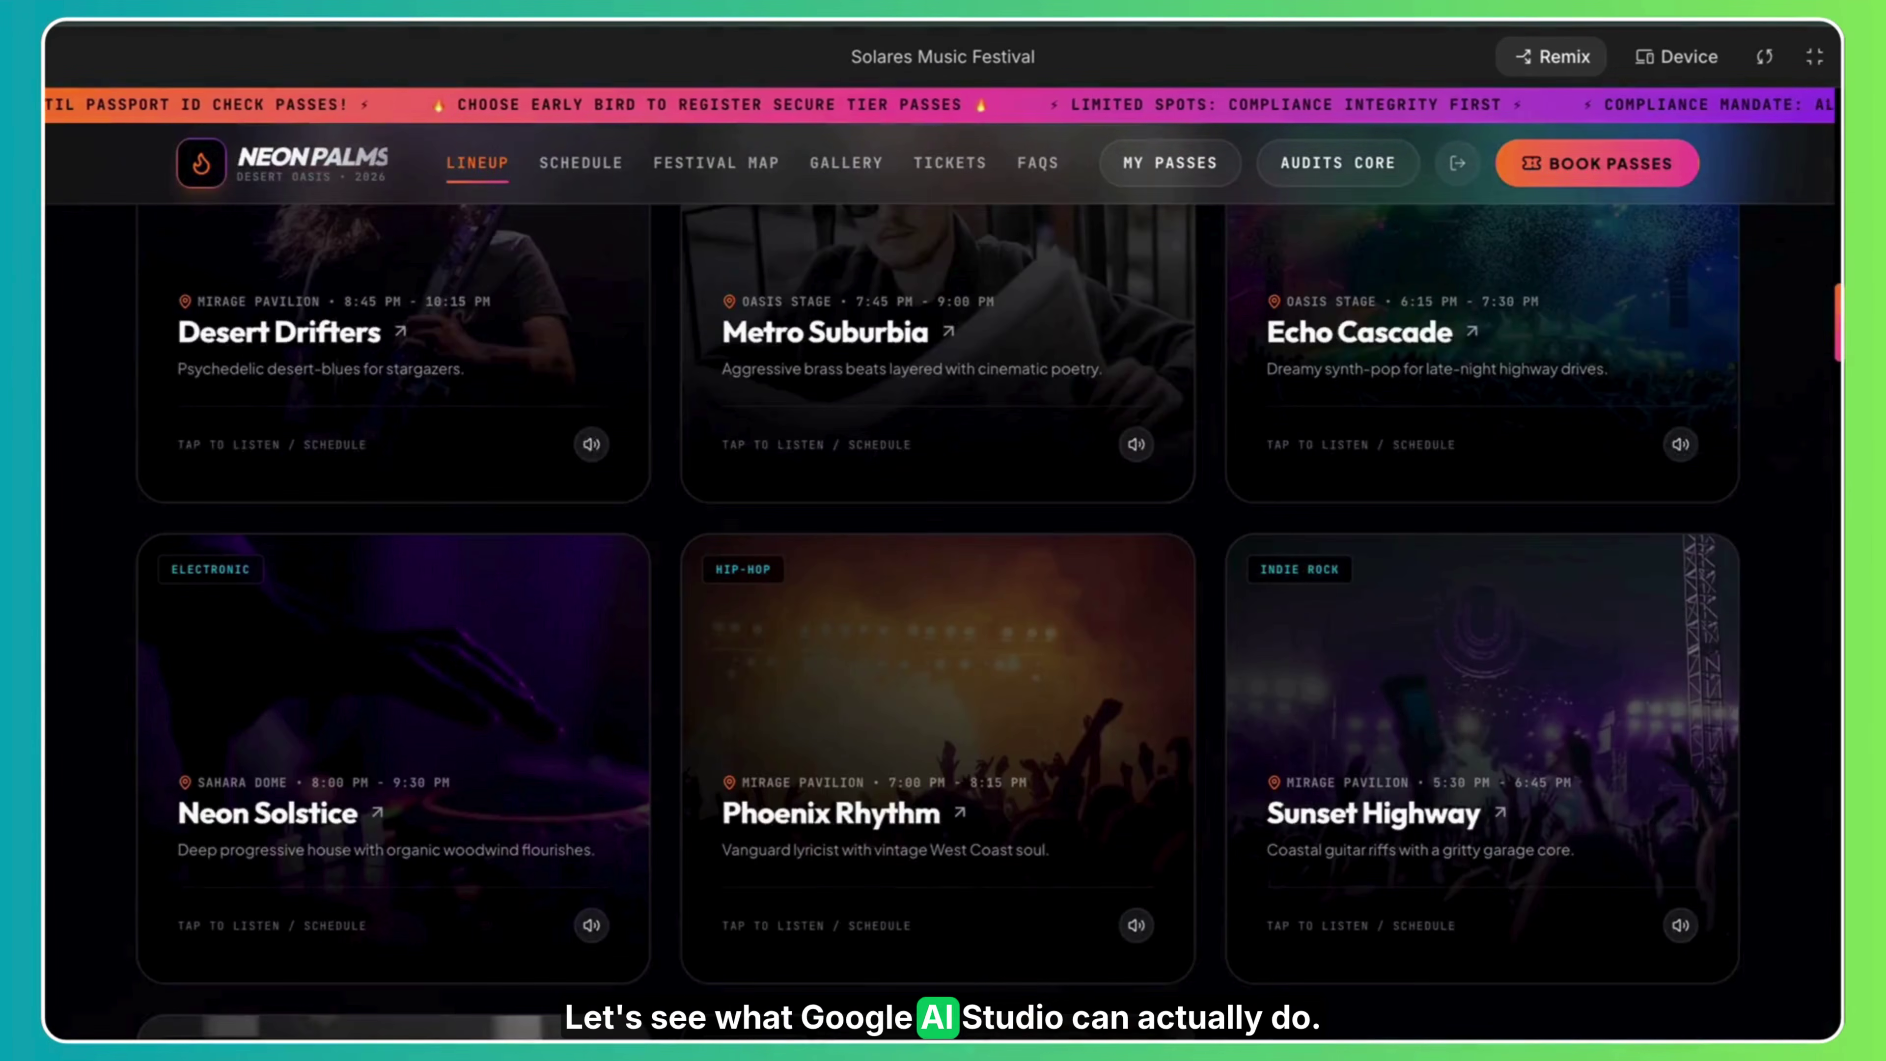
{"action": "left_click", "coordinate": [463, 283]}
{"action": "left_click", "coordinate": [1773, 541]}
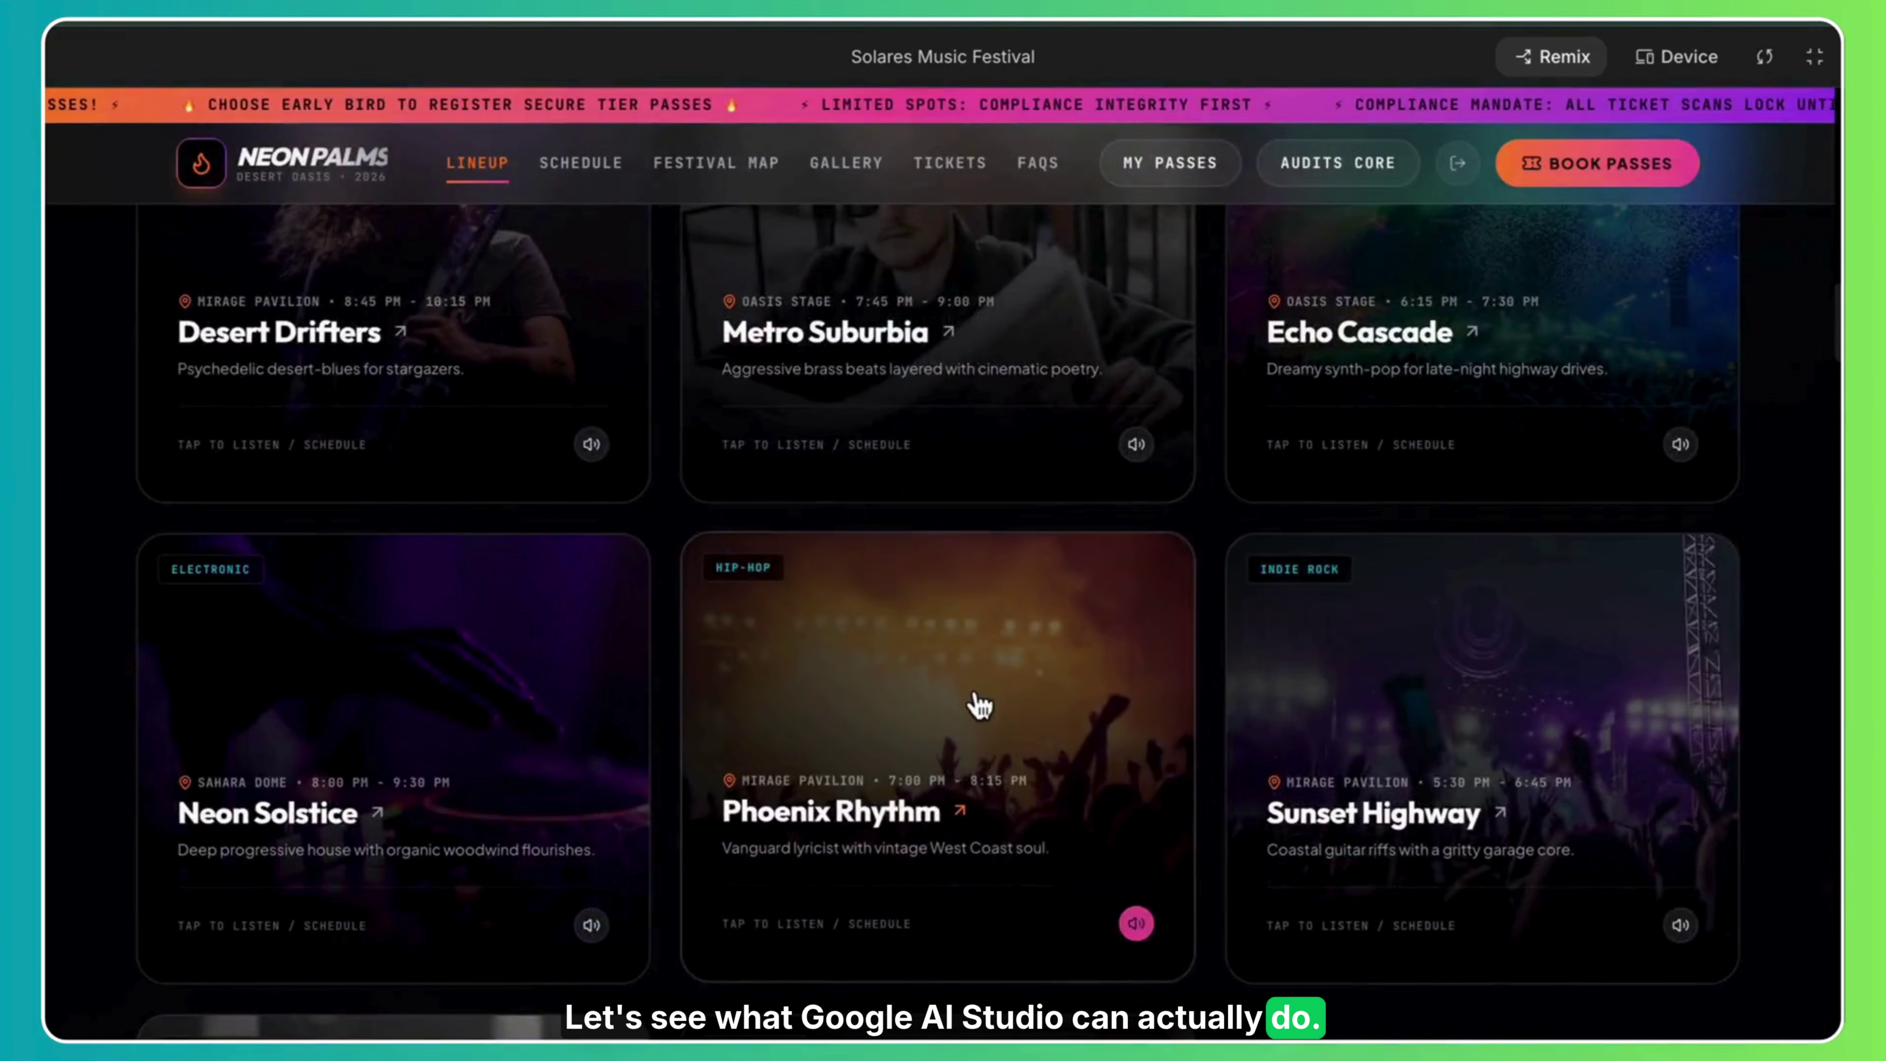
{"action": "left_click", "coordinate": [977, 704]}
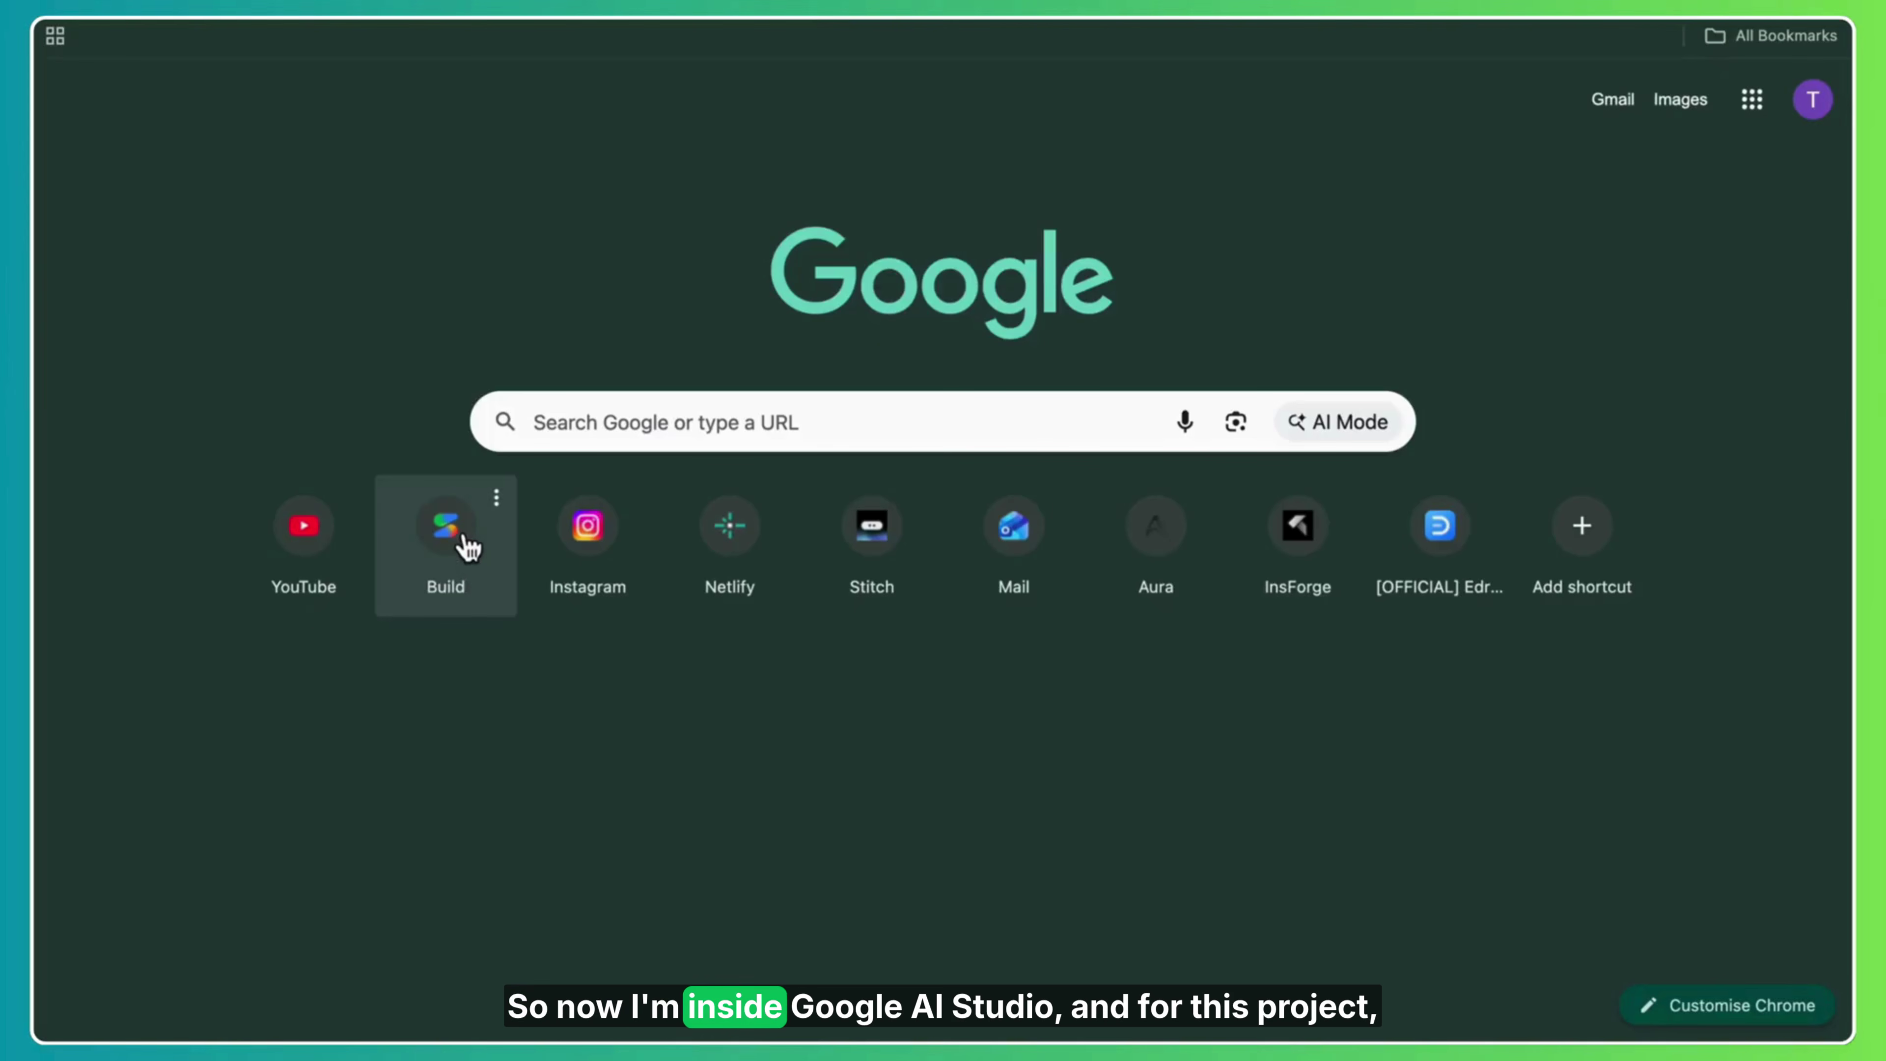
Paste the dark neon festival website prompt into the app builder's description box.
{"action": "left_click", "coordinate": [445, 526]}
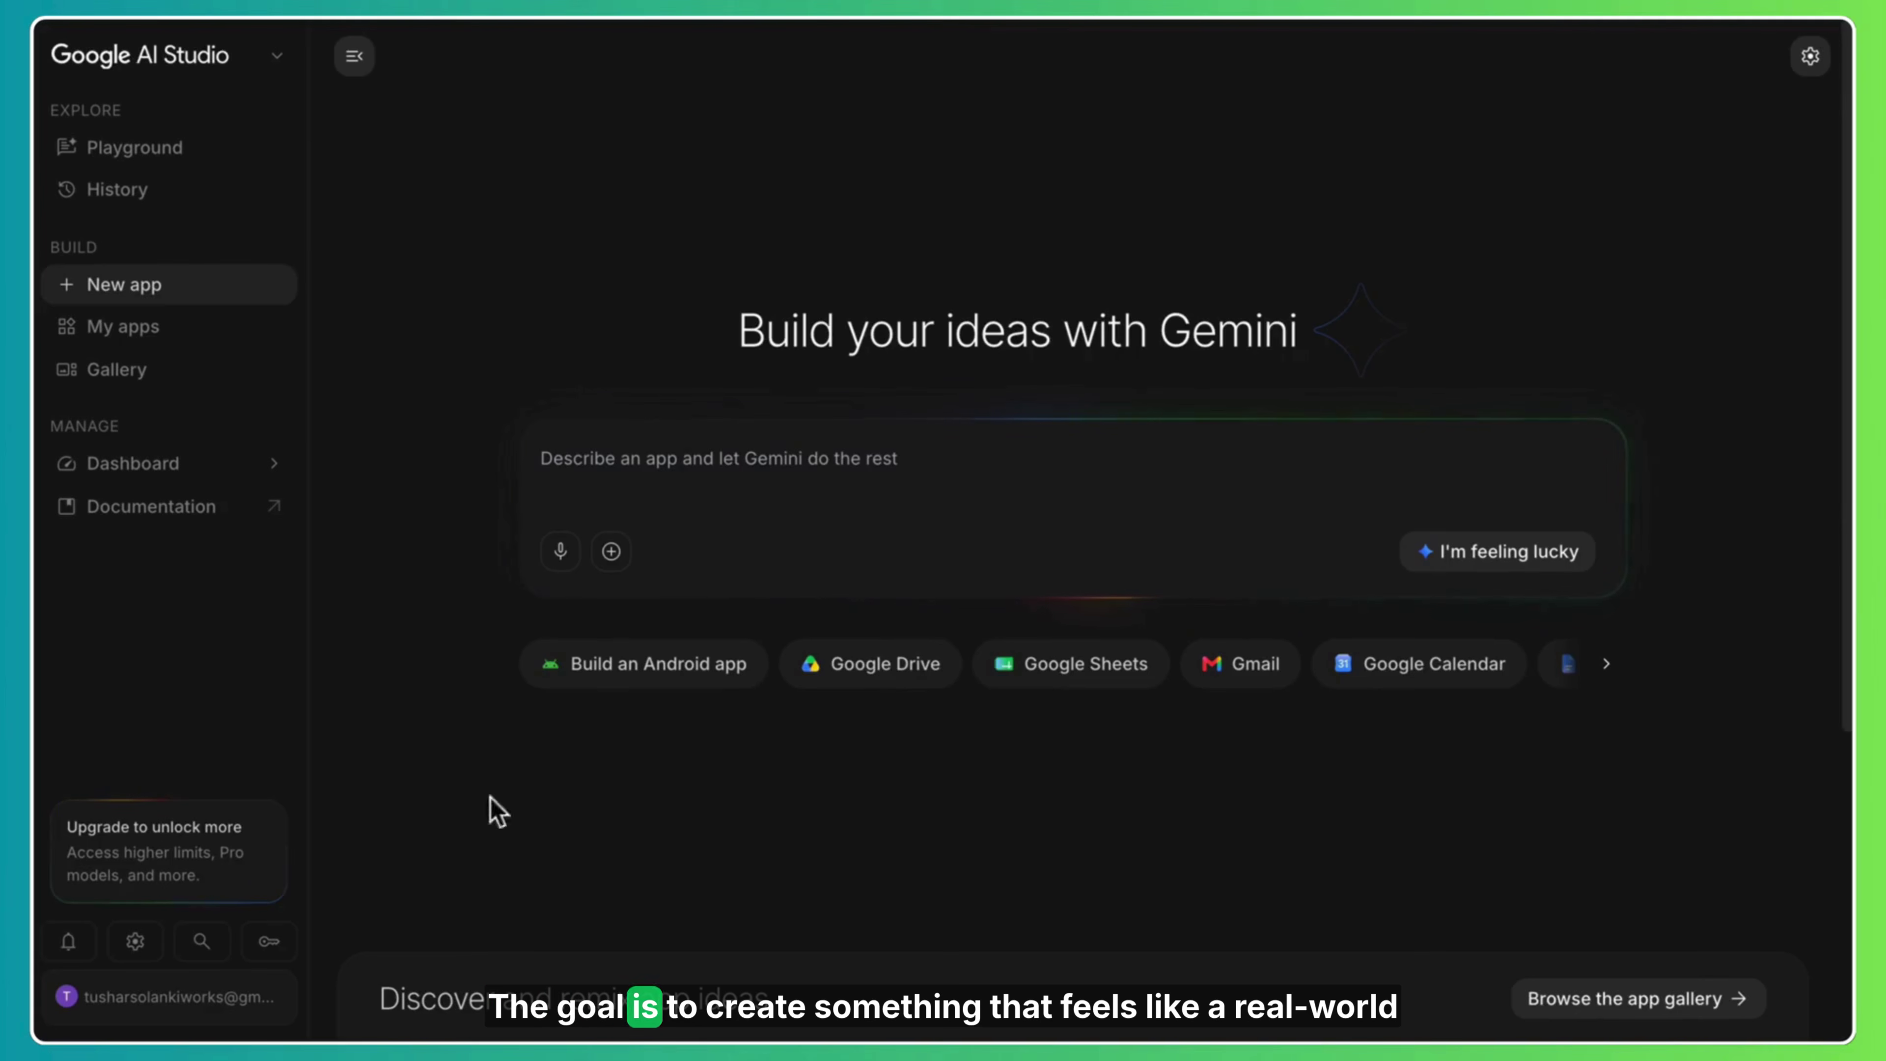
{"action": "left_click", "coordinate": [650, 479]}
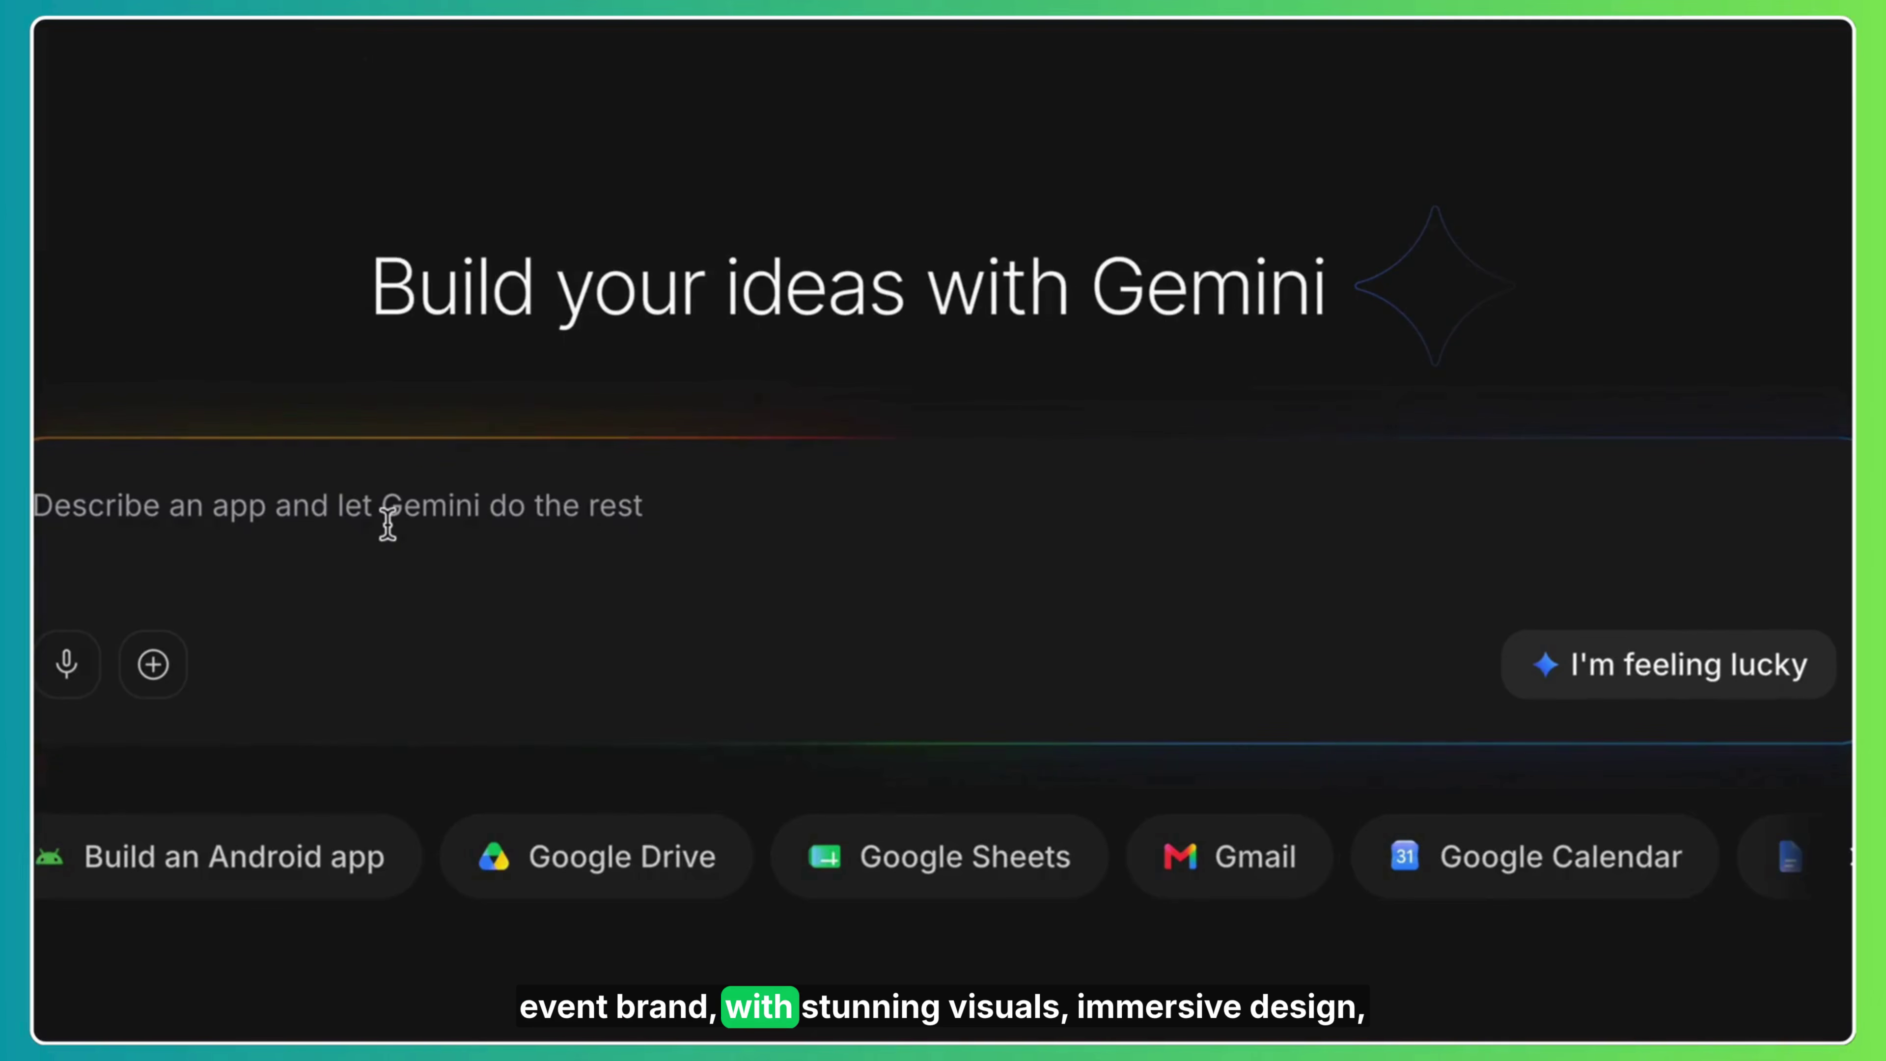
{"action": "type", "text": "Create a visually stunning dark-themed California Music Festival website with vibrant neon gradients, cinematic backgrounds, glassmorphism effects, smooth scrolling, and premium animations. Design only the frontend UI with a modern, high-converting landing page featuring a hero section, artist lineup, event schedule, venue and parking details, gallery, FAQ, testimonials, and a countdown timer for a free Early Bird ticket offer available for the first 2 hours. Include attractive ticket pricing cards (Early Bird, Regular, VIP) and clear call-to-action sections for booking tickets. Focus entirely on responsive design, beautiful layouts, engaging interactions, and a world-class festival experience without any backend, authentication, payment processing, user accounts, or admin functionality. Make the website feel like a premium, real-world music event brand that is energetic, immersive, and mobile-first."}
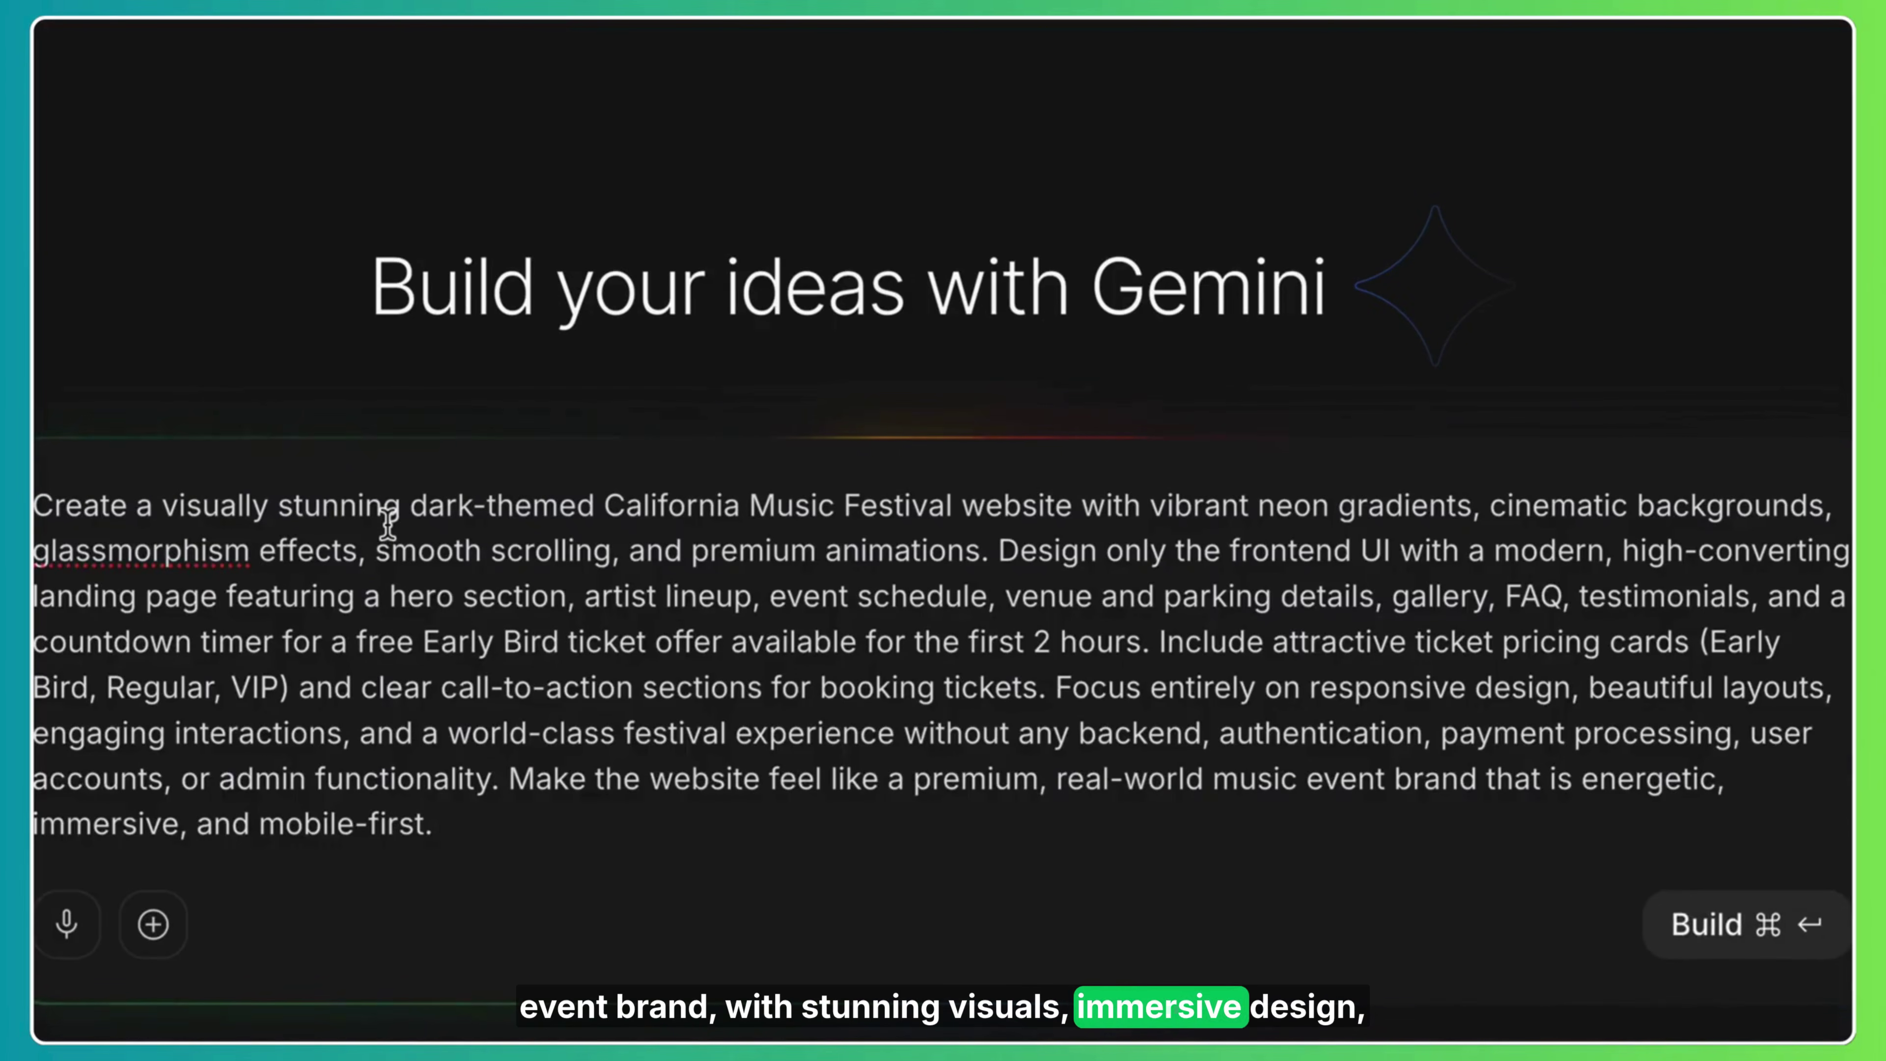
Highlight the prompt's visual style, backgrounds, page sections and closing requirements, then build the app.
{"action": "left_click_drag", "start_coordinate": [184, 513], "coordinate": [984, 572]}
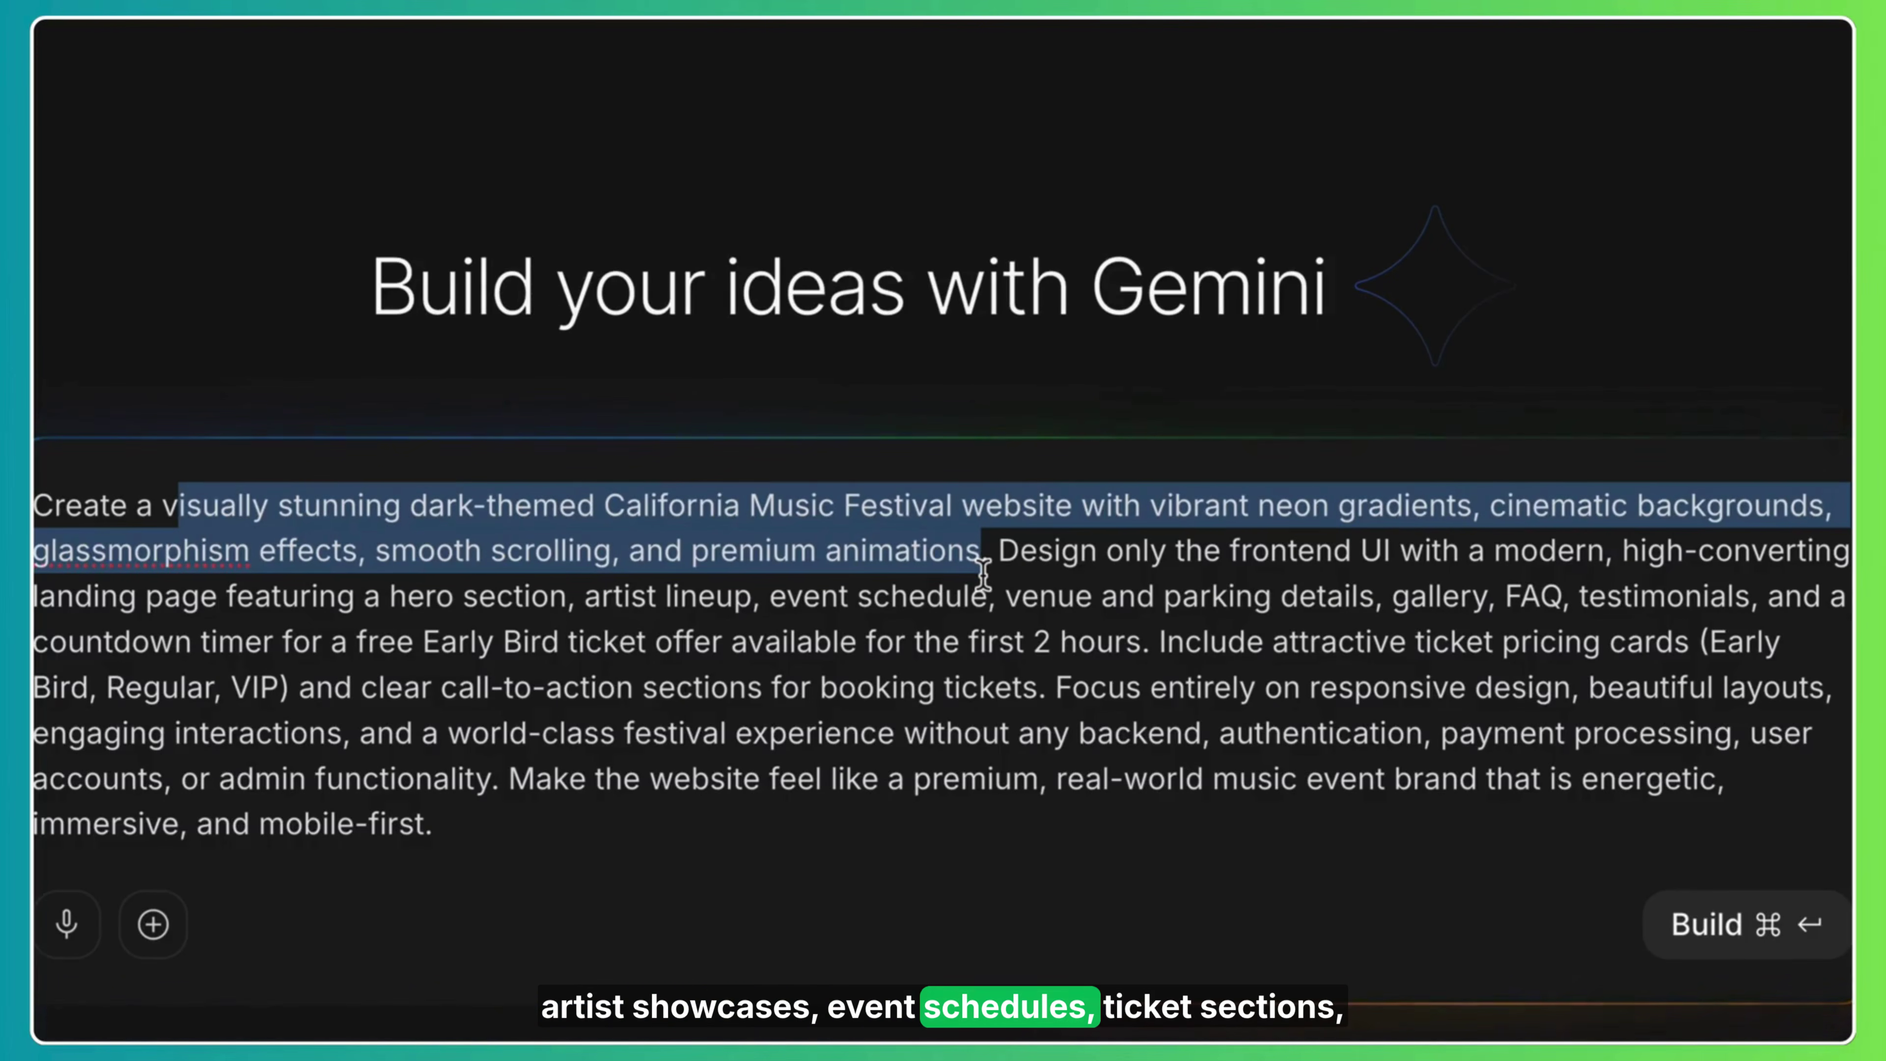
{"action": "left_click", "coordinate": [1231, 642]}
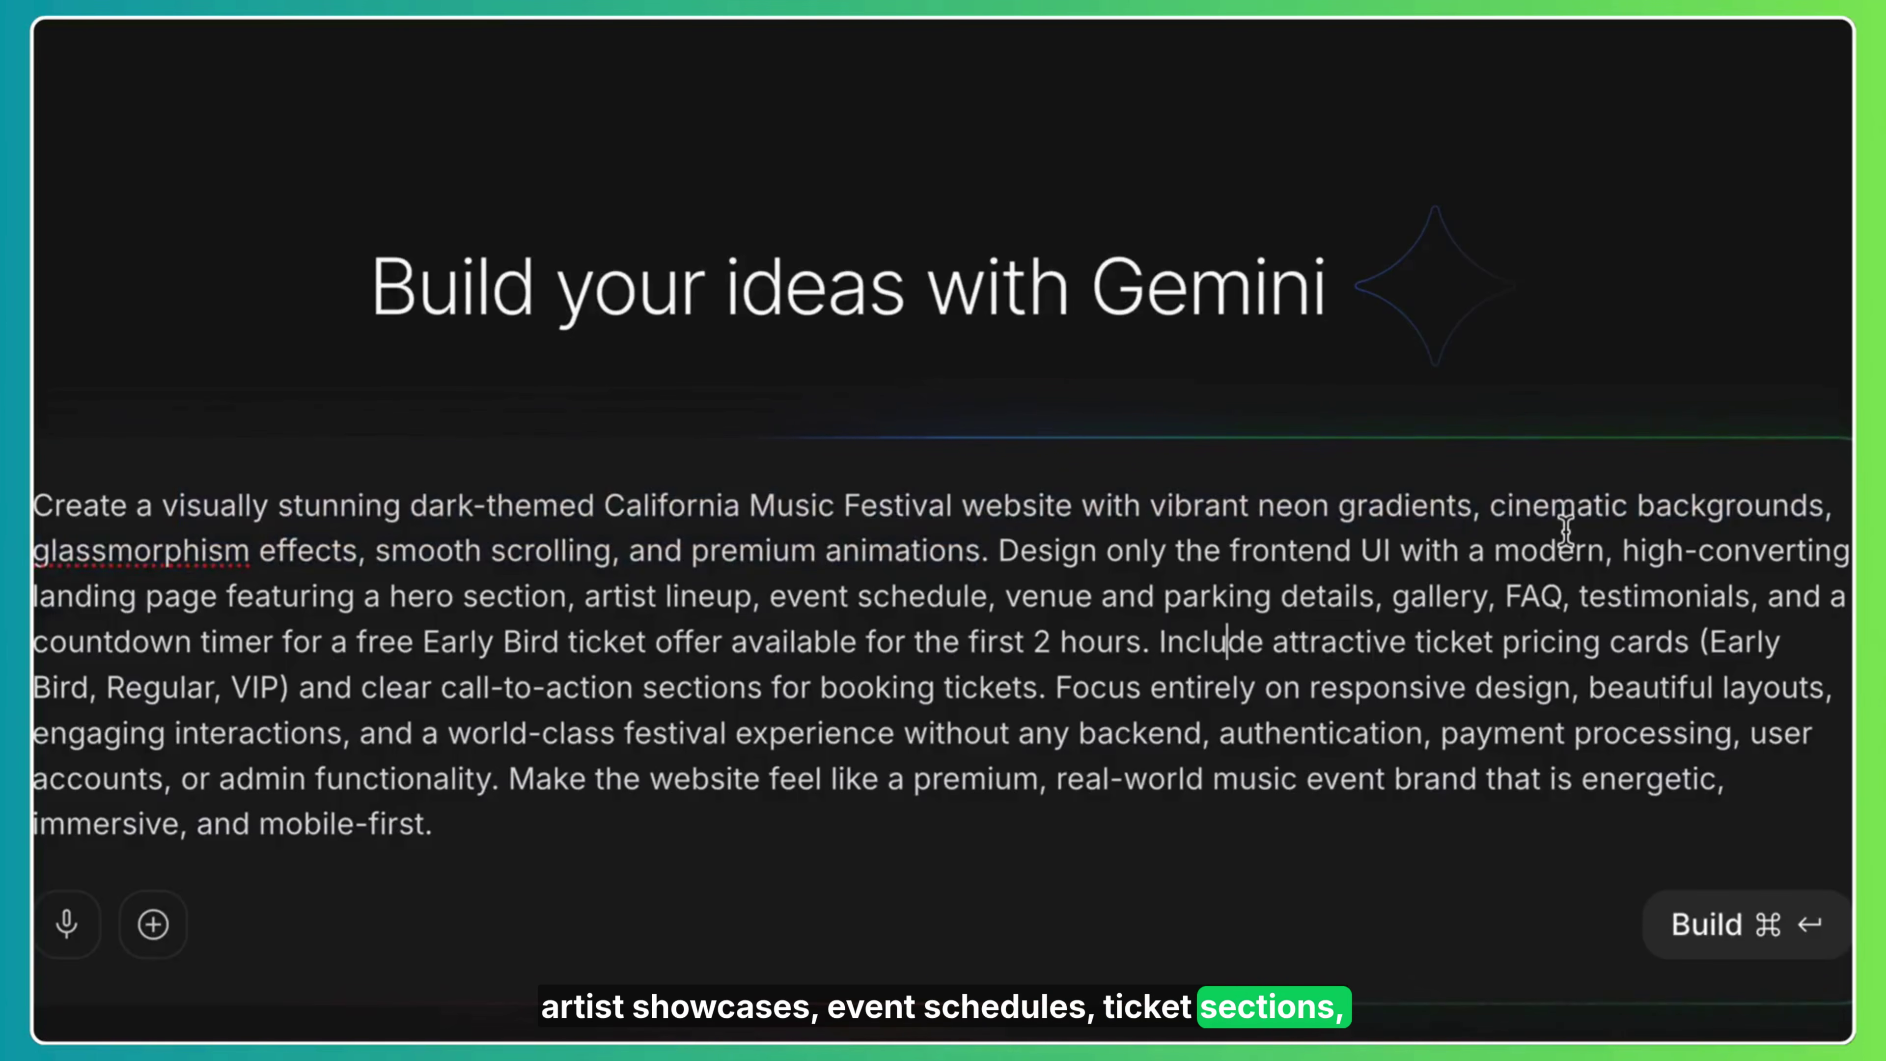
{"action": "left_click_drag", "start_coordinate": [1508, 506], "coordinate": [1727, 598]}
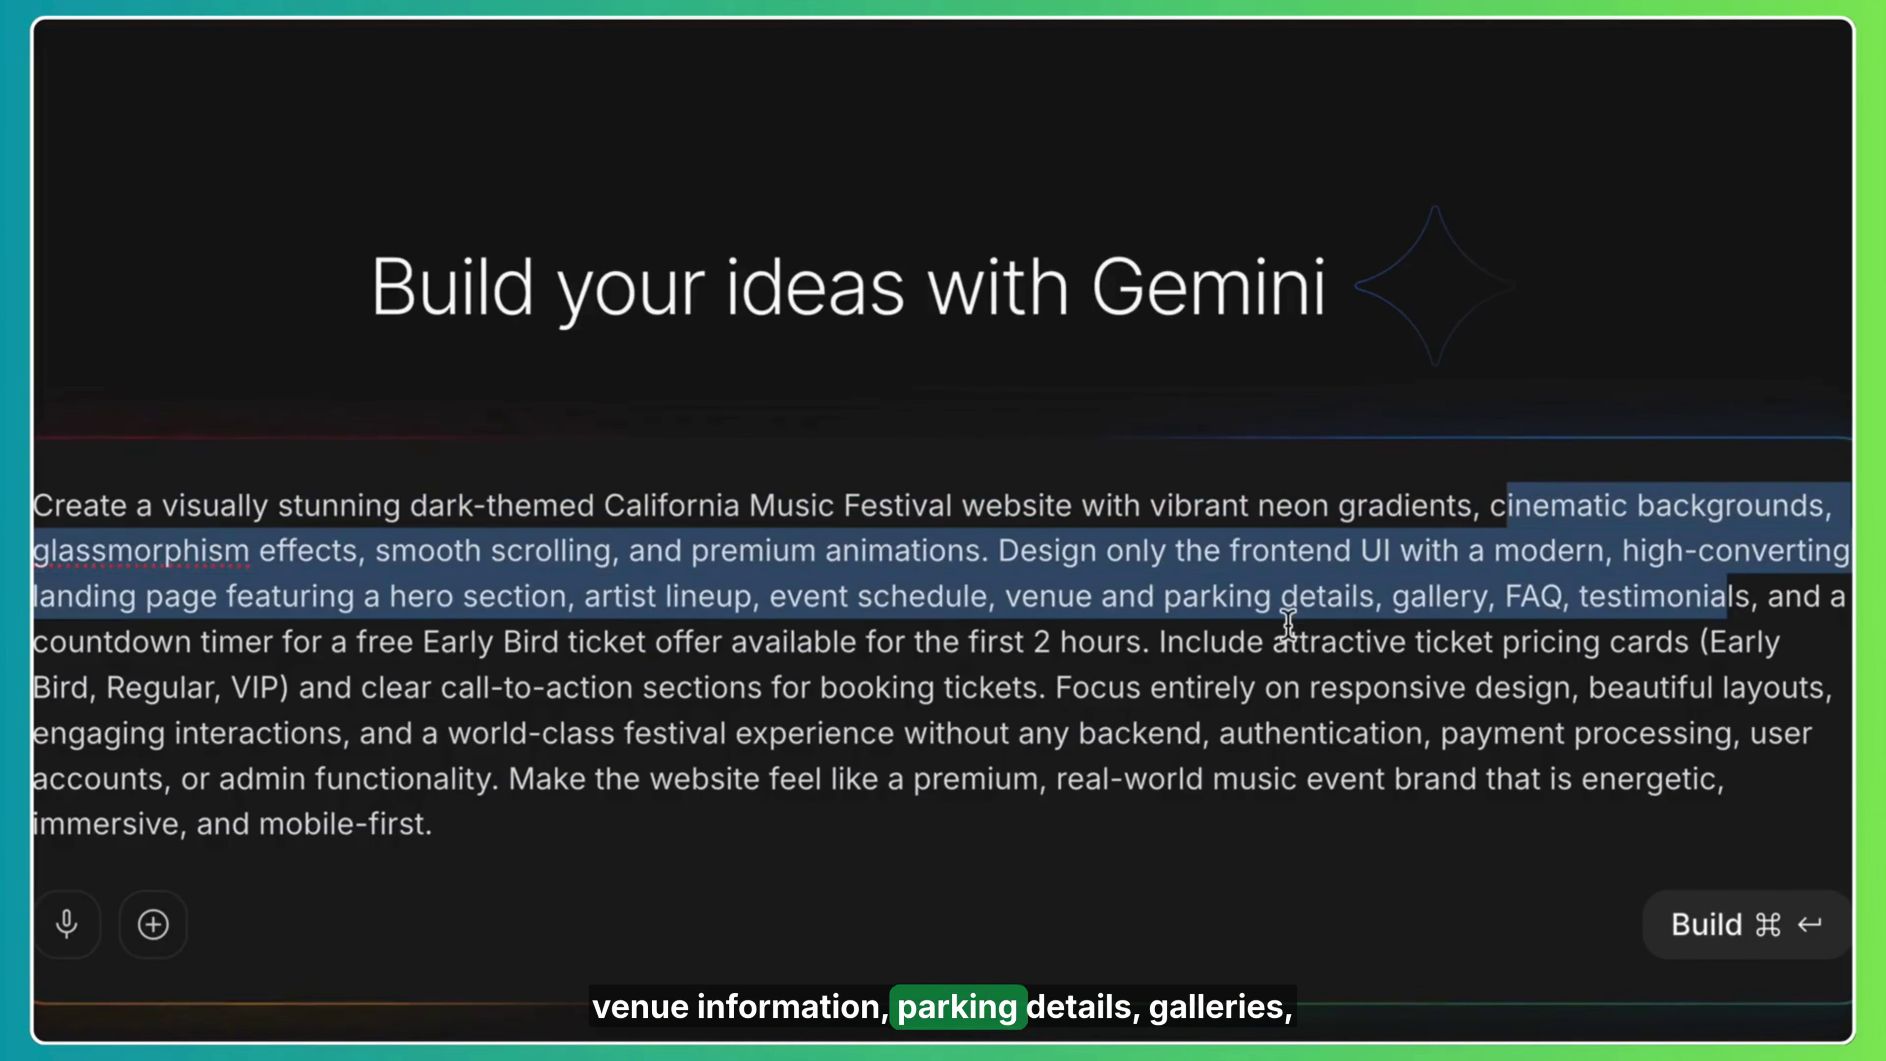
{"action": "left_click", "coordinate": [1289, 623]}
{"action": "left_click_drag", "start_coordinate": [282, 599], "coordinate": [1344, 672]}
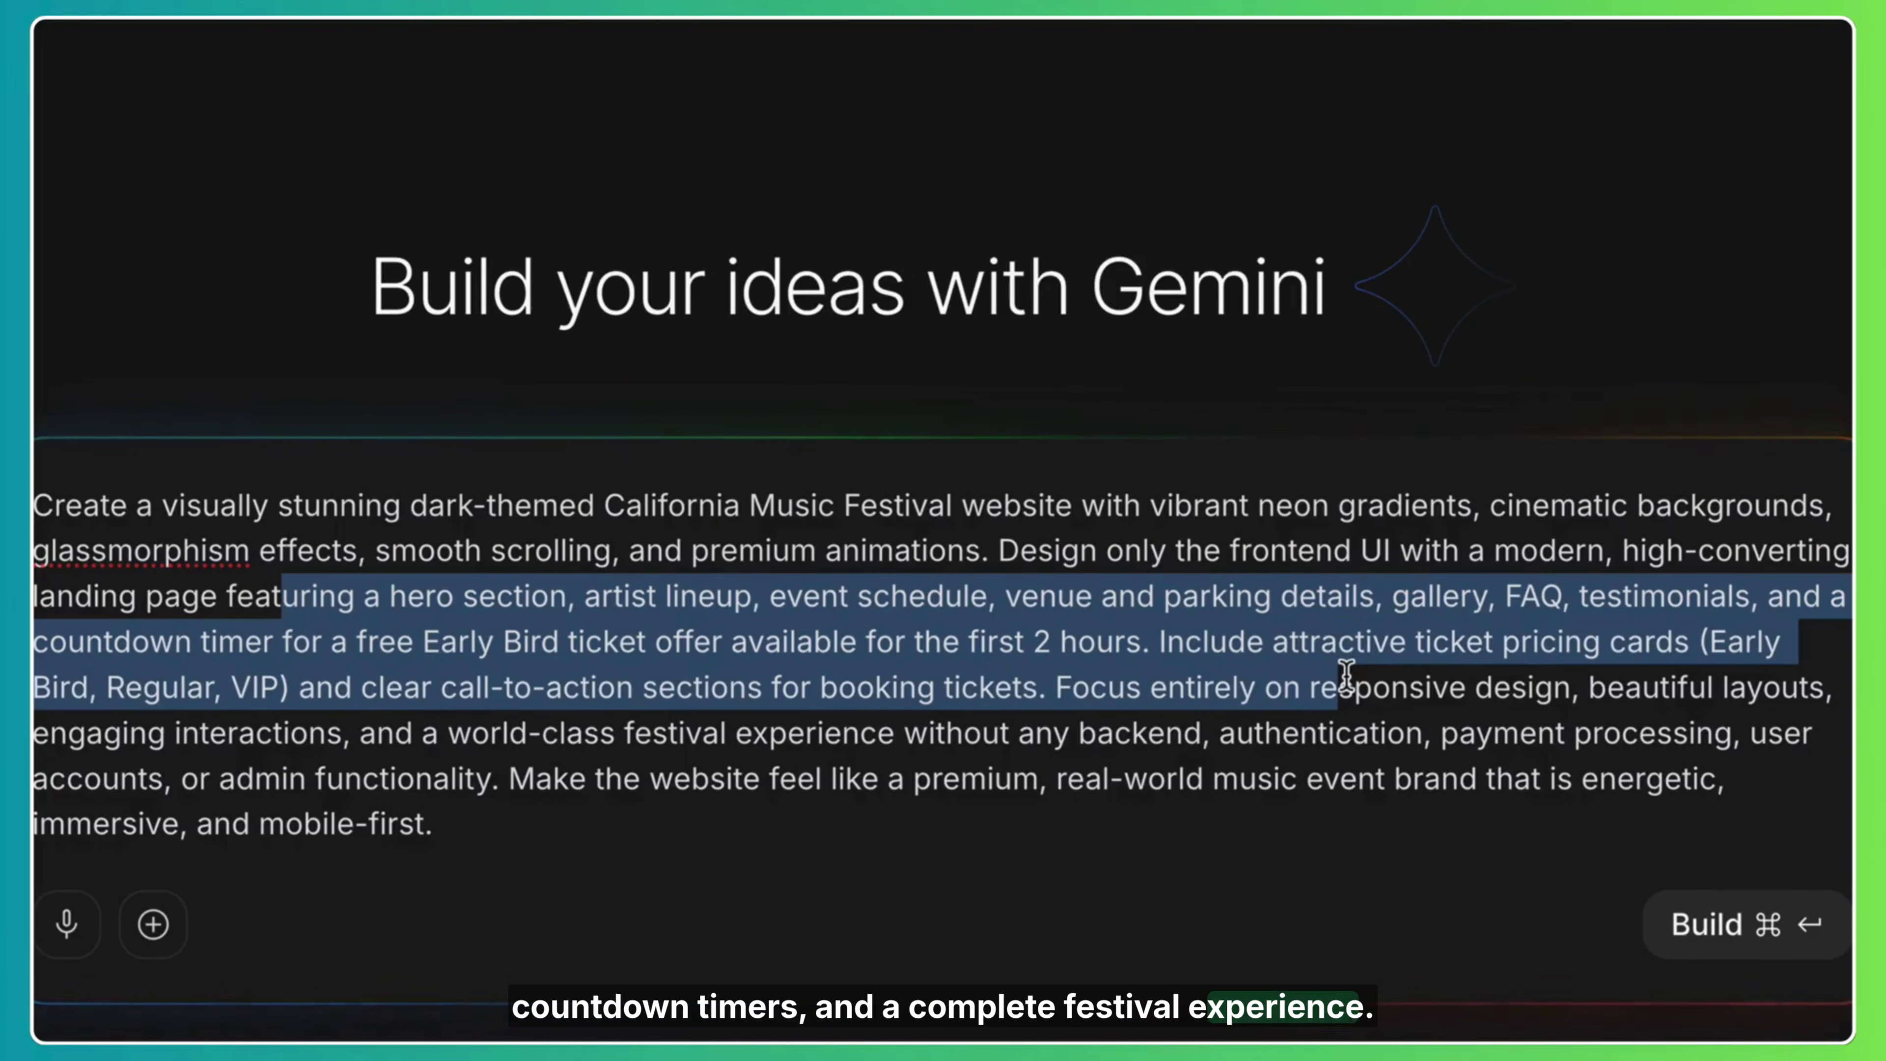
{"action": "left_click", "coordinate": [1143, 752]}
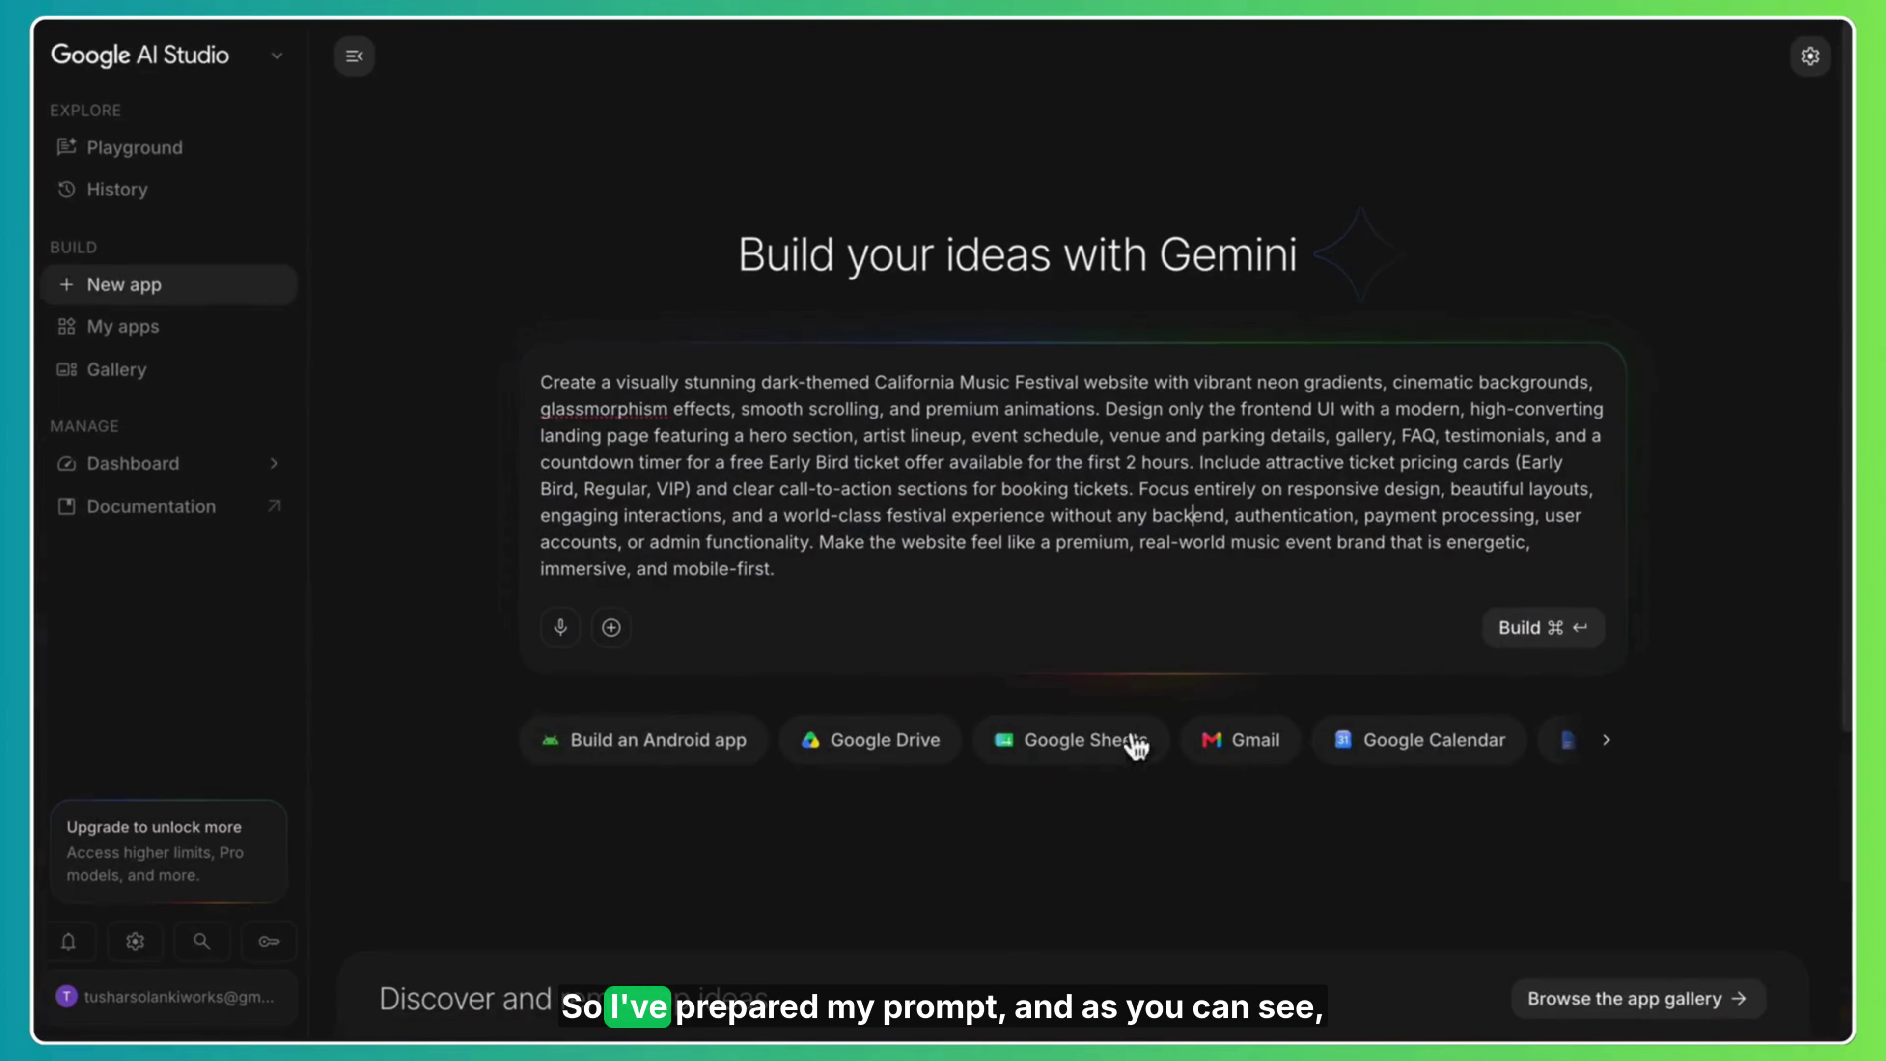
{"action": "left_click_drag", "start_coordinate": [629, 489], "coordinate": [984, 613]}
{"action": "left_click", "coordinate": [888, 473]}
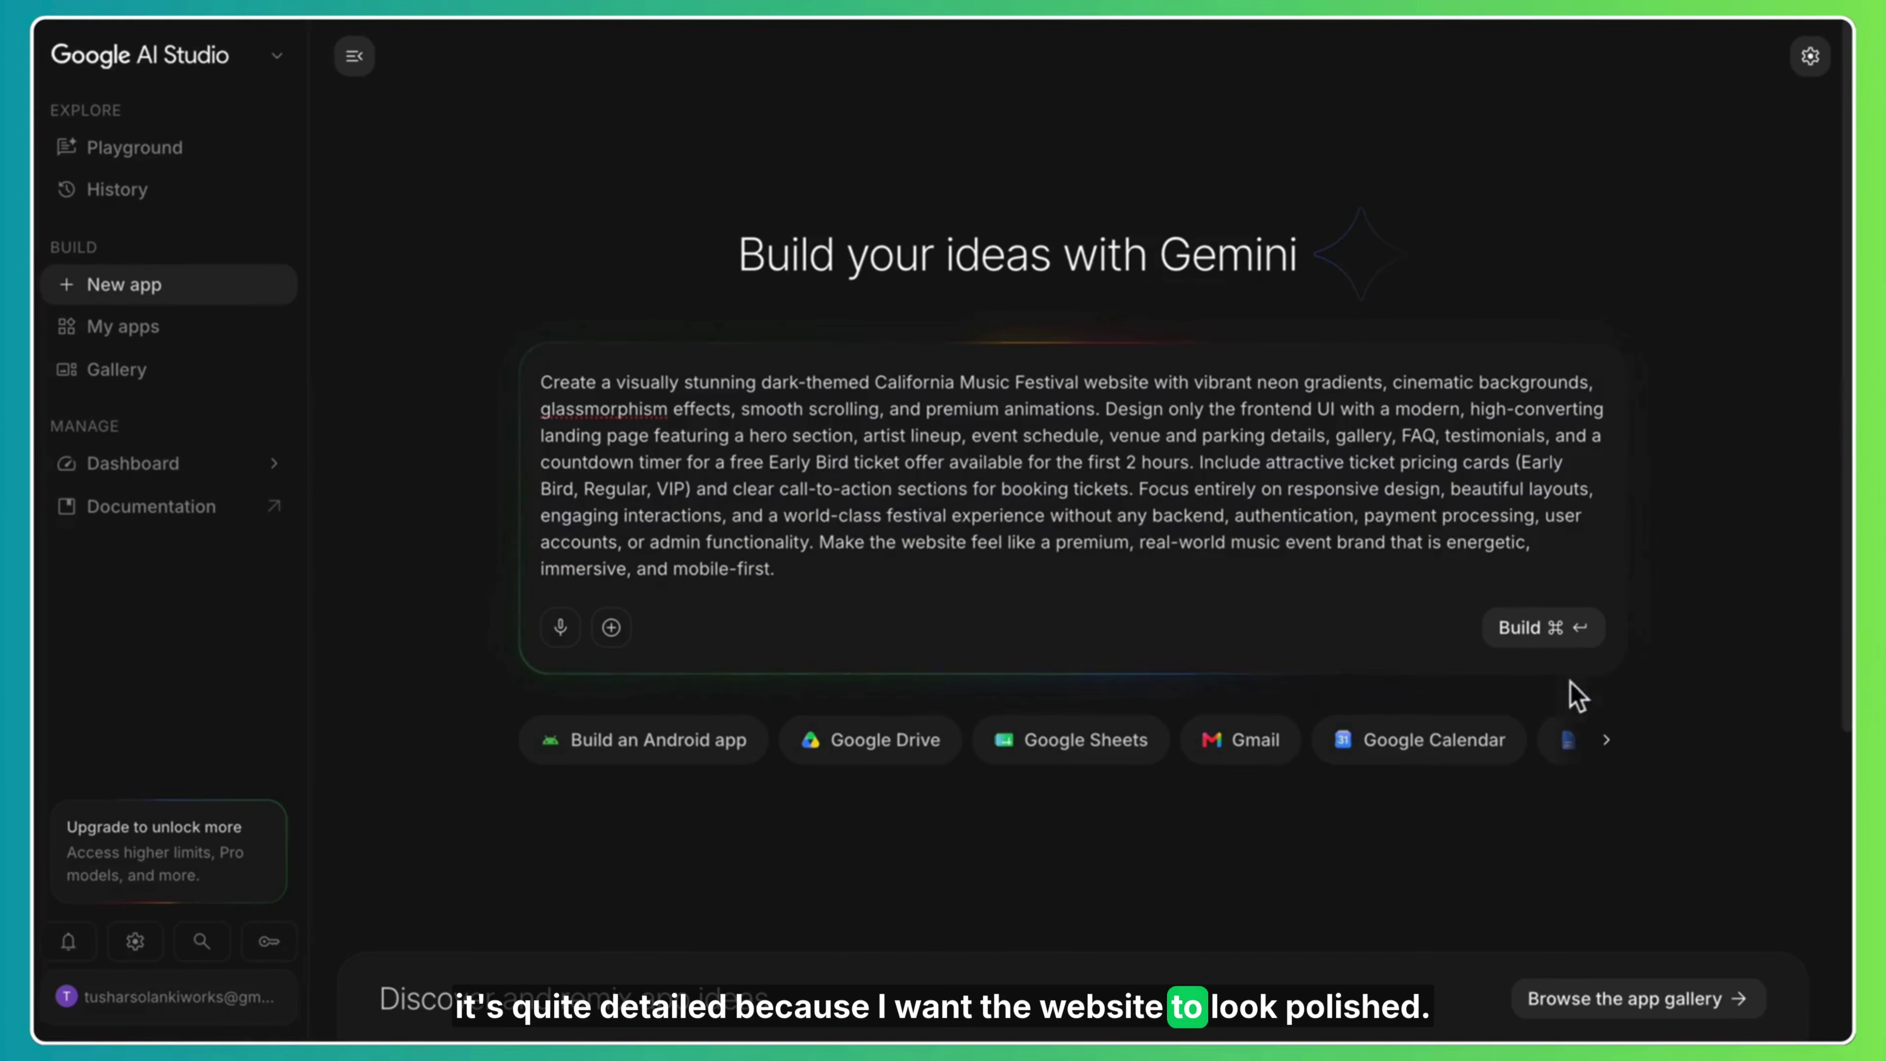
{"action": "left_click", "coordinate": [1544, 633]}
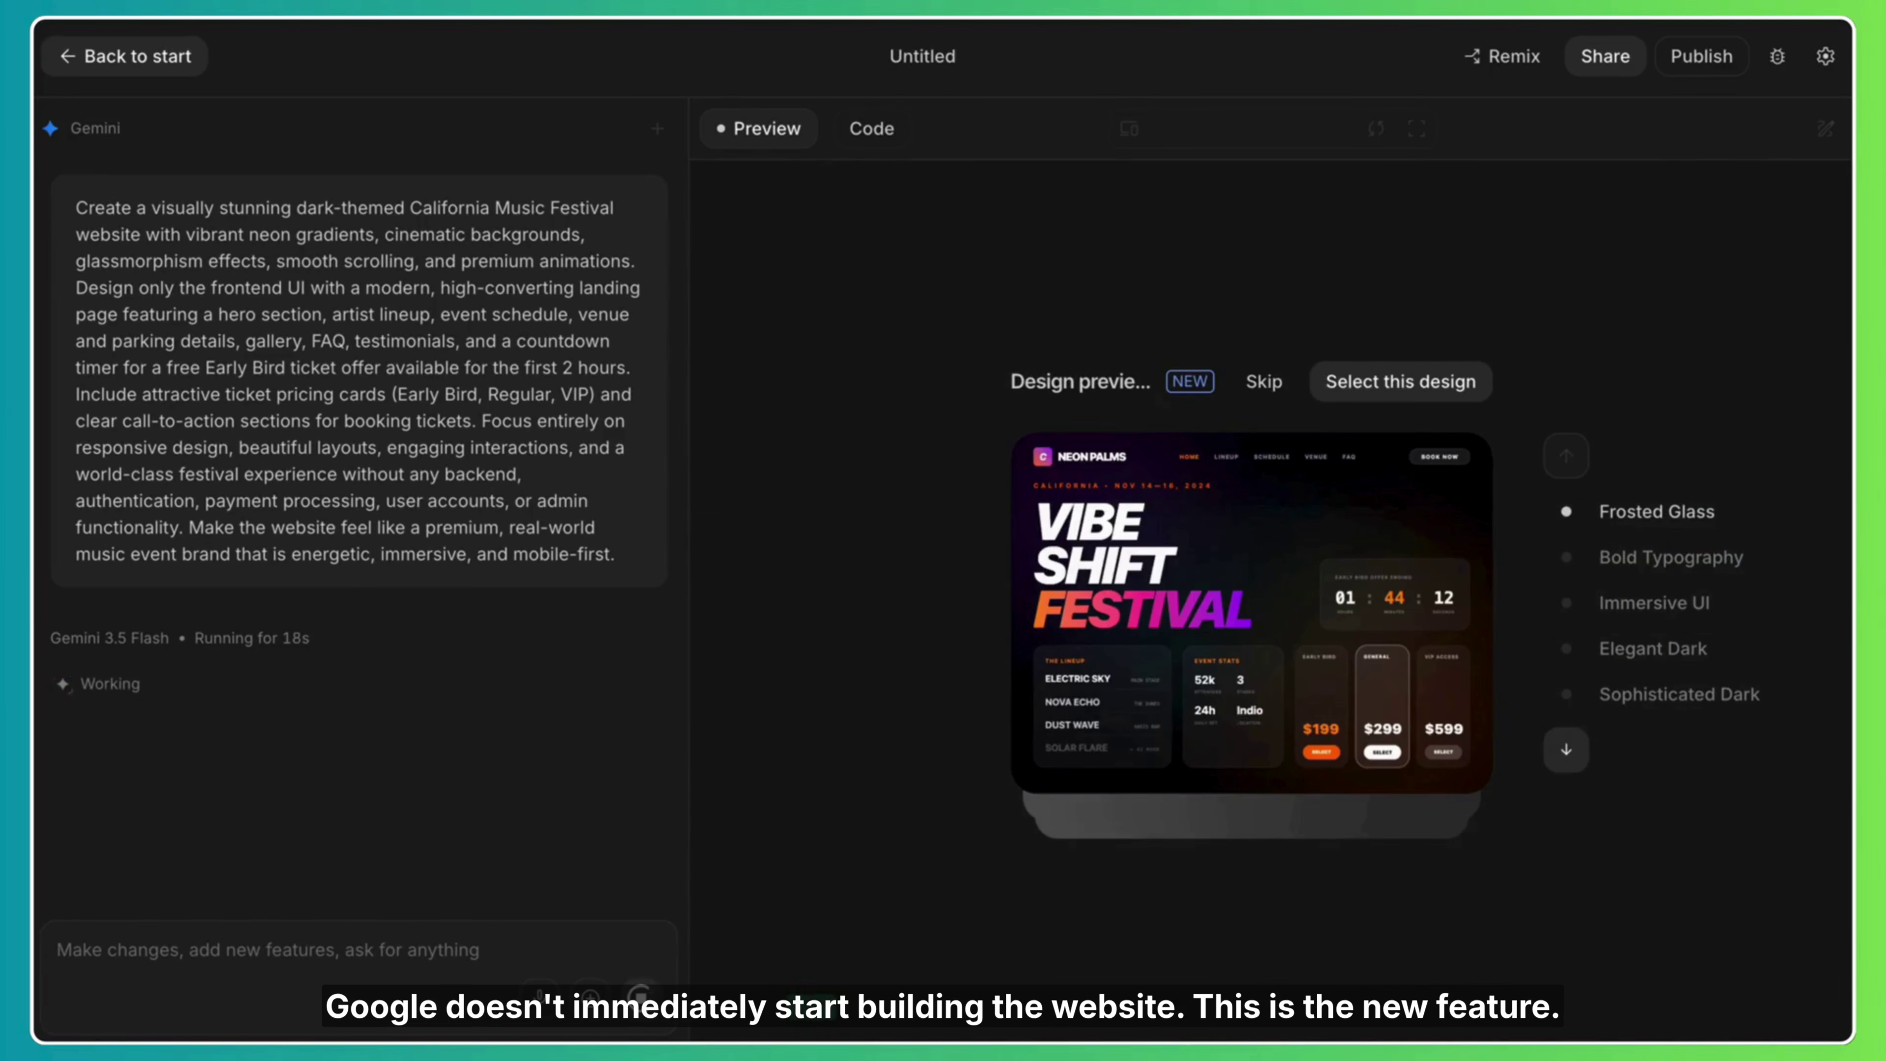
Compare Bold Typography, Immersive UI, Elegant Dark and Sophisticated Dark designs, then select Frosted Glass.
{"action": "left_click", "coordinate": [1638, 565]}
{"action": "left_click", "coordinate": [1649, 600]}
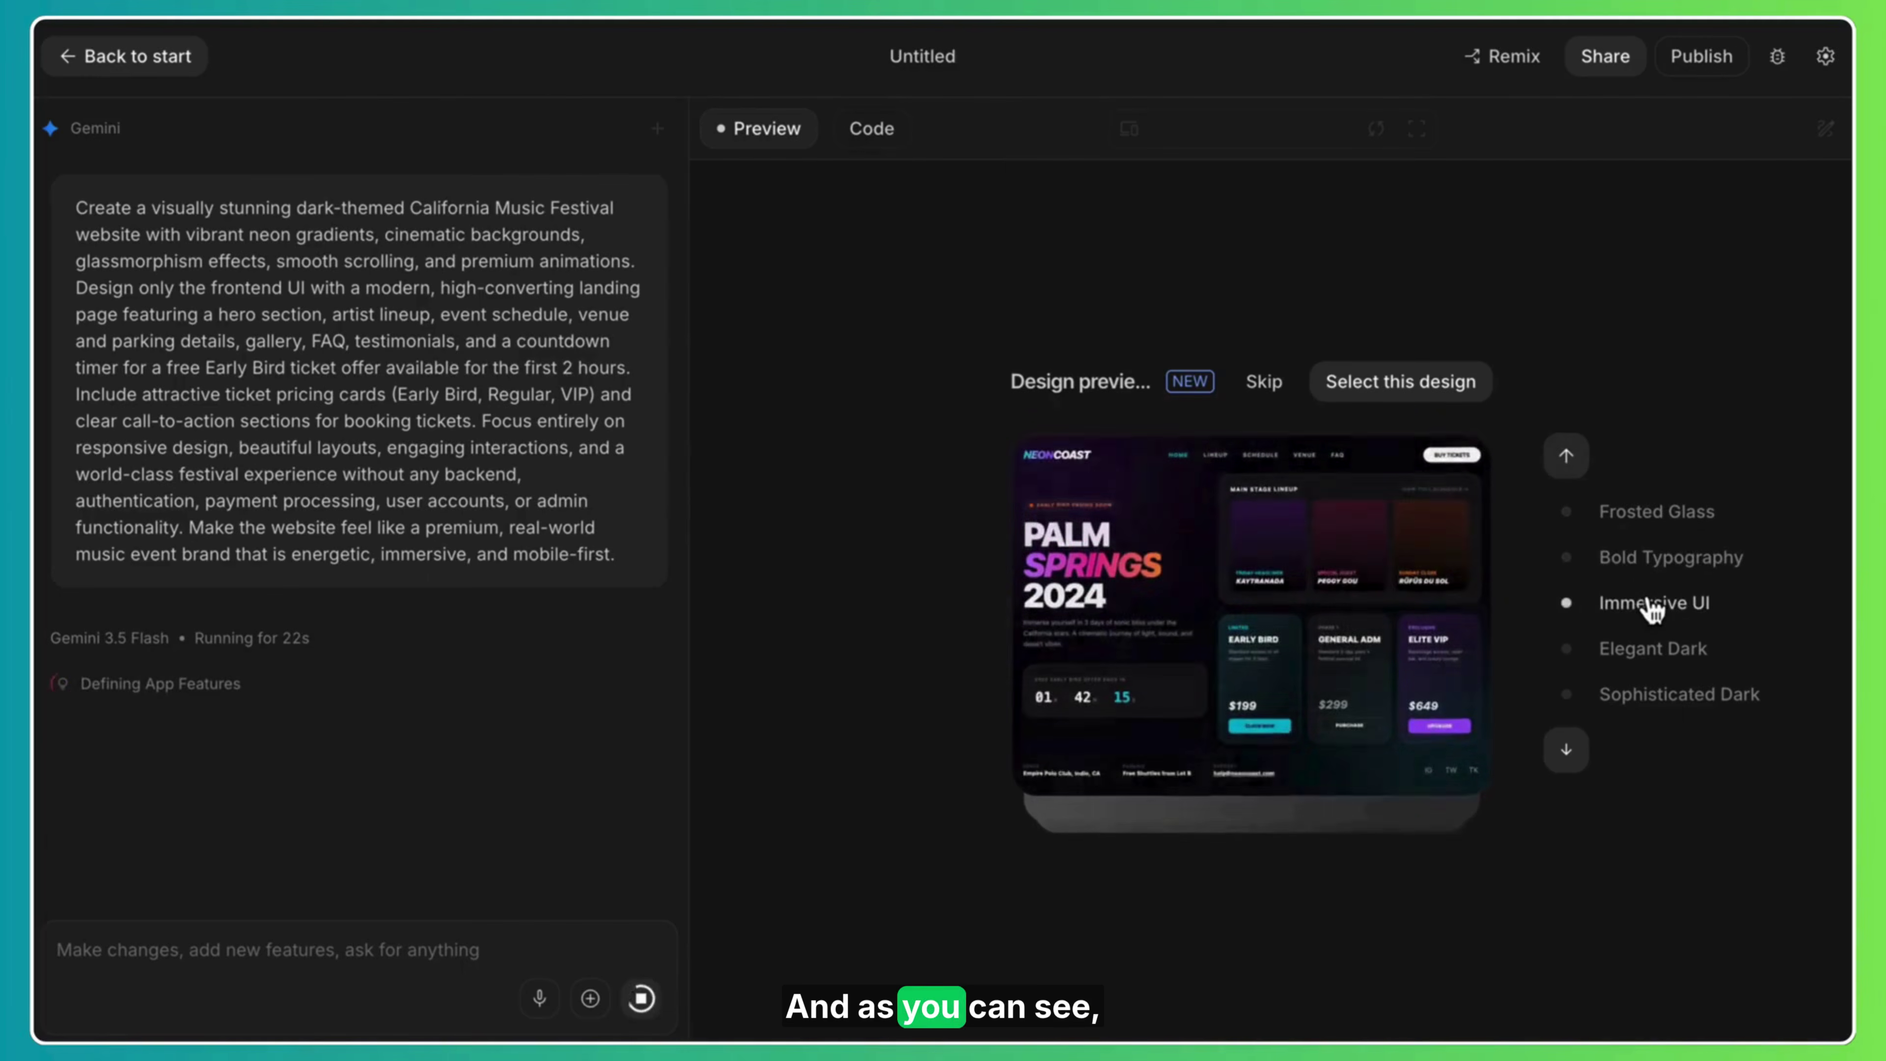
{"action": "left_click", "coordinate": [1656, 654]}
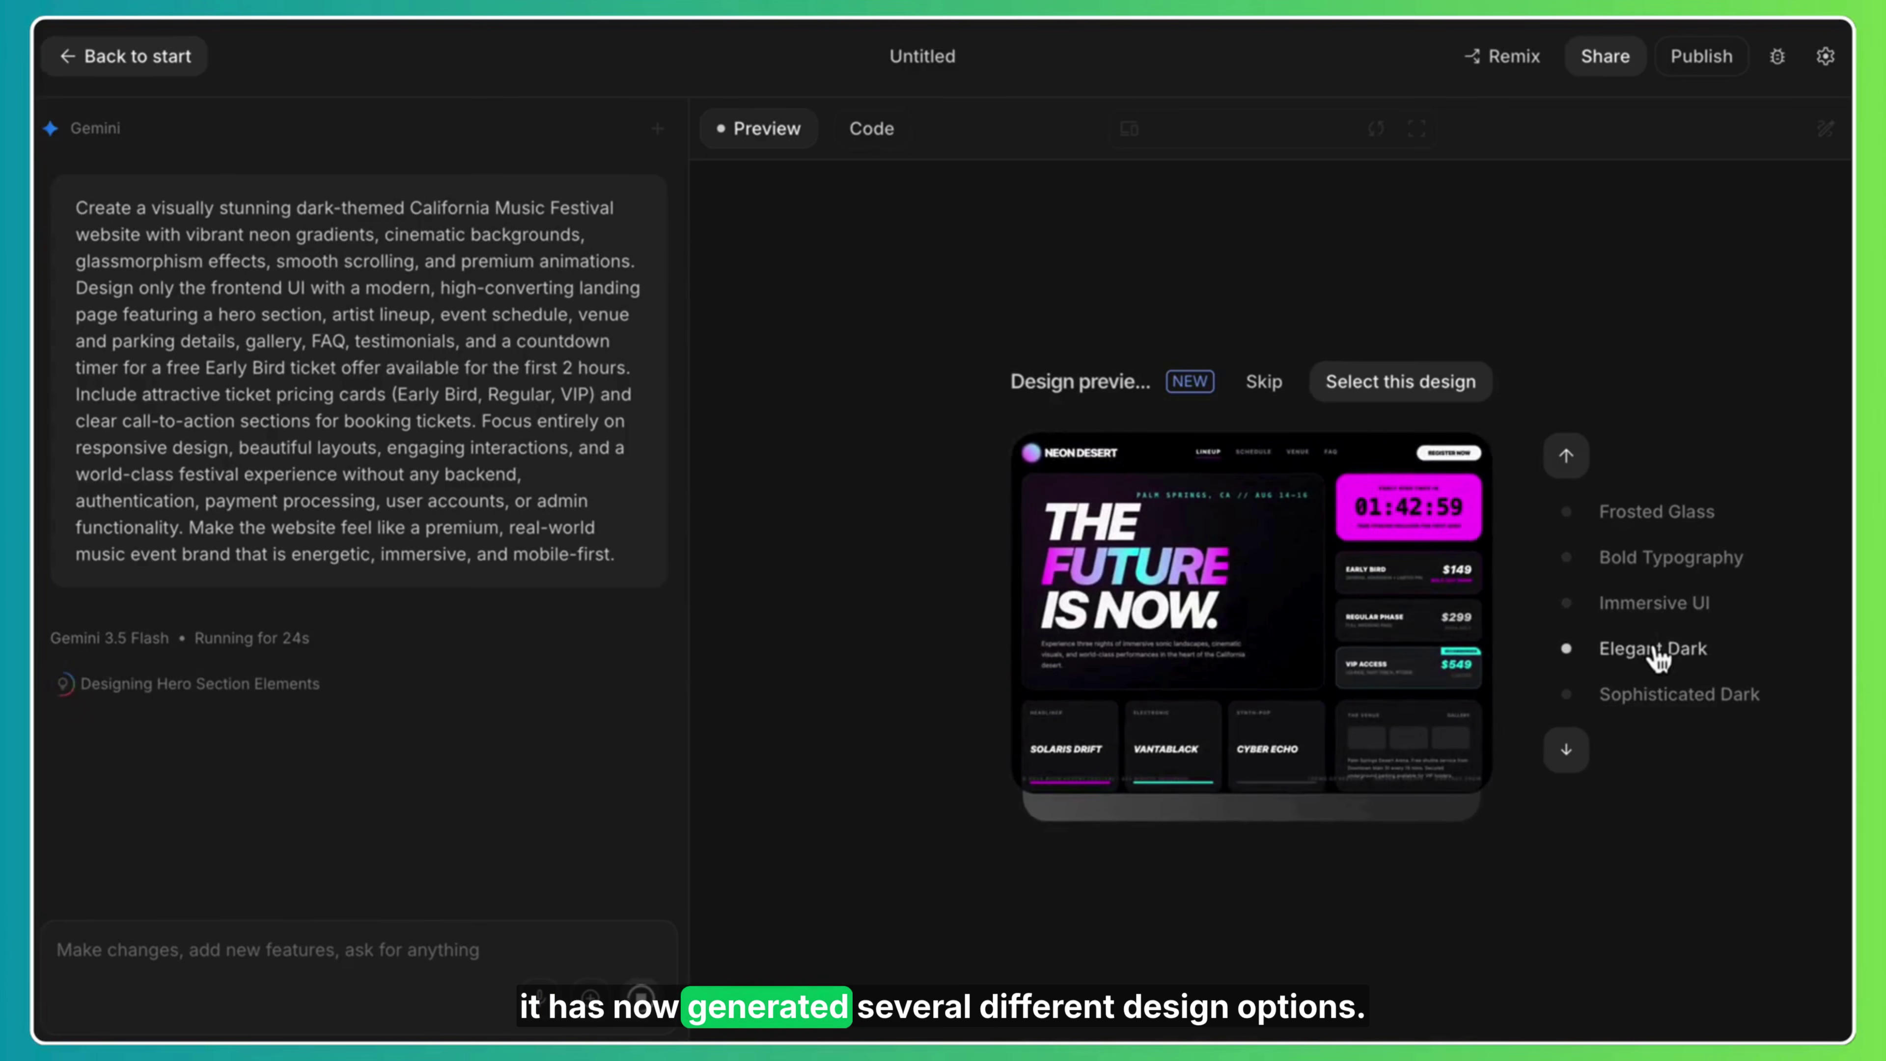
{"action": "left_click", "coordinate": [1663, 698]}
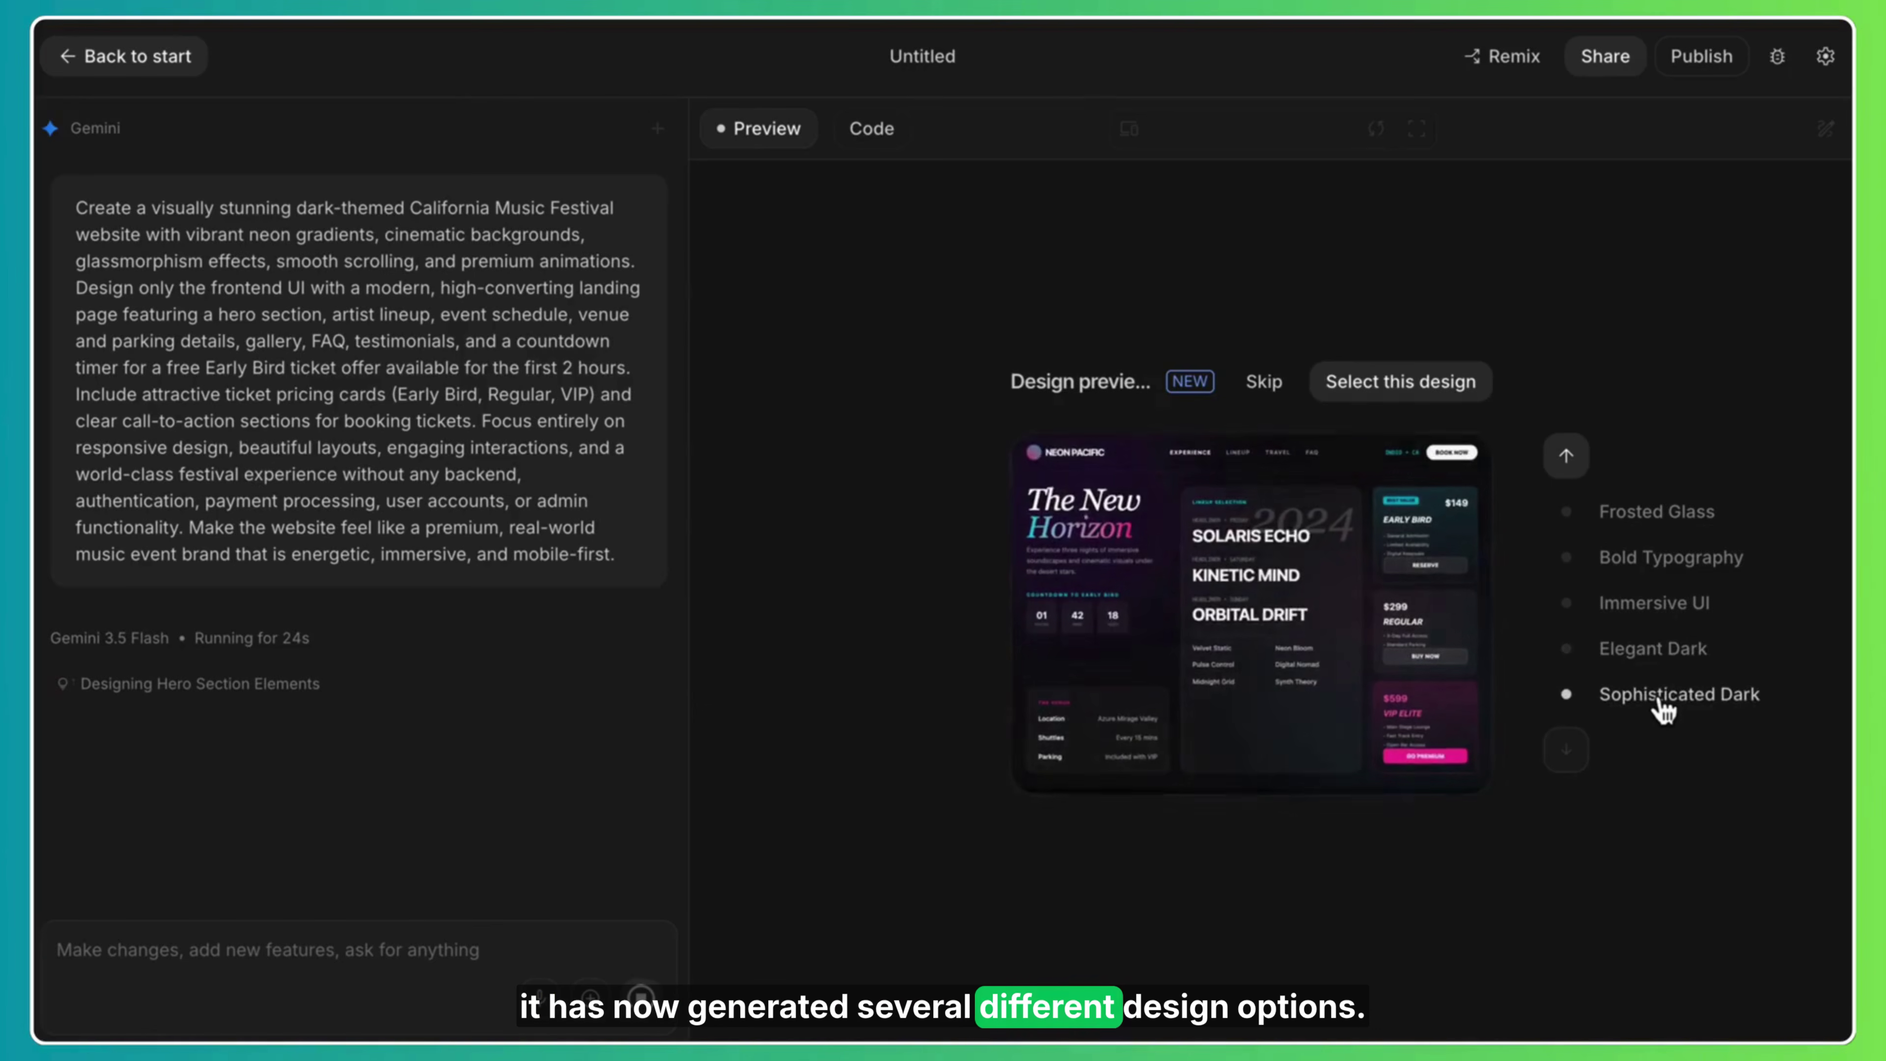
{"action": "left_click", "coordinate": [1666, 521]}
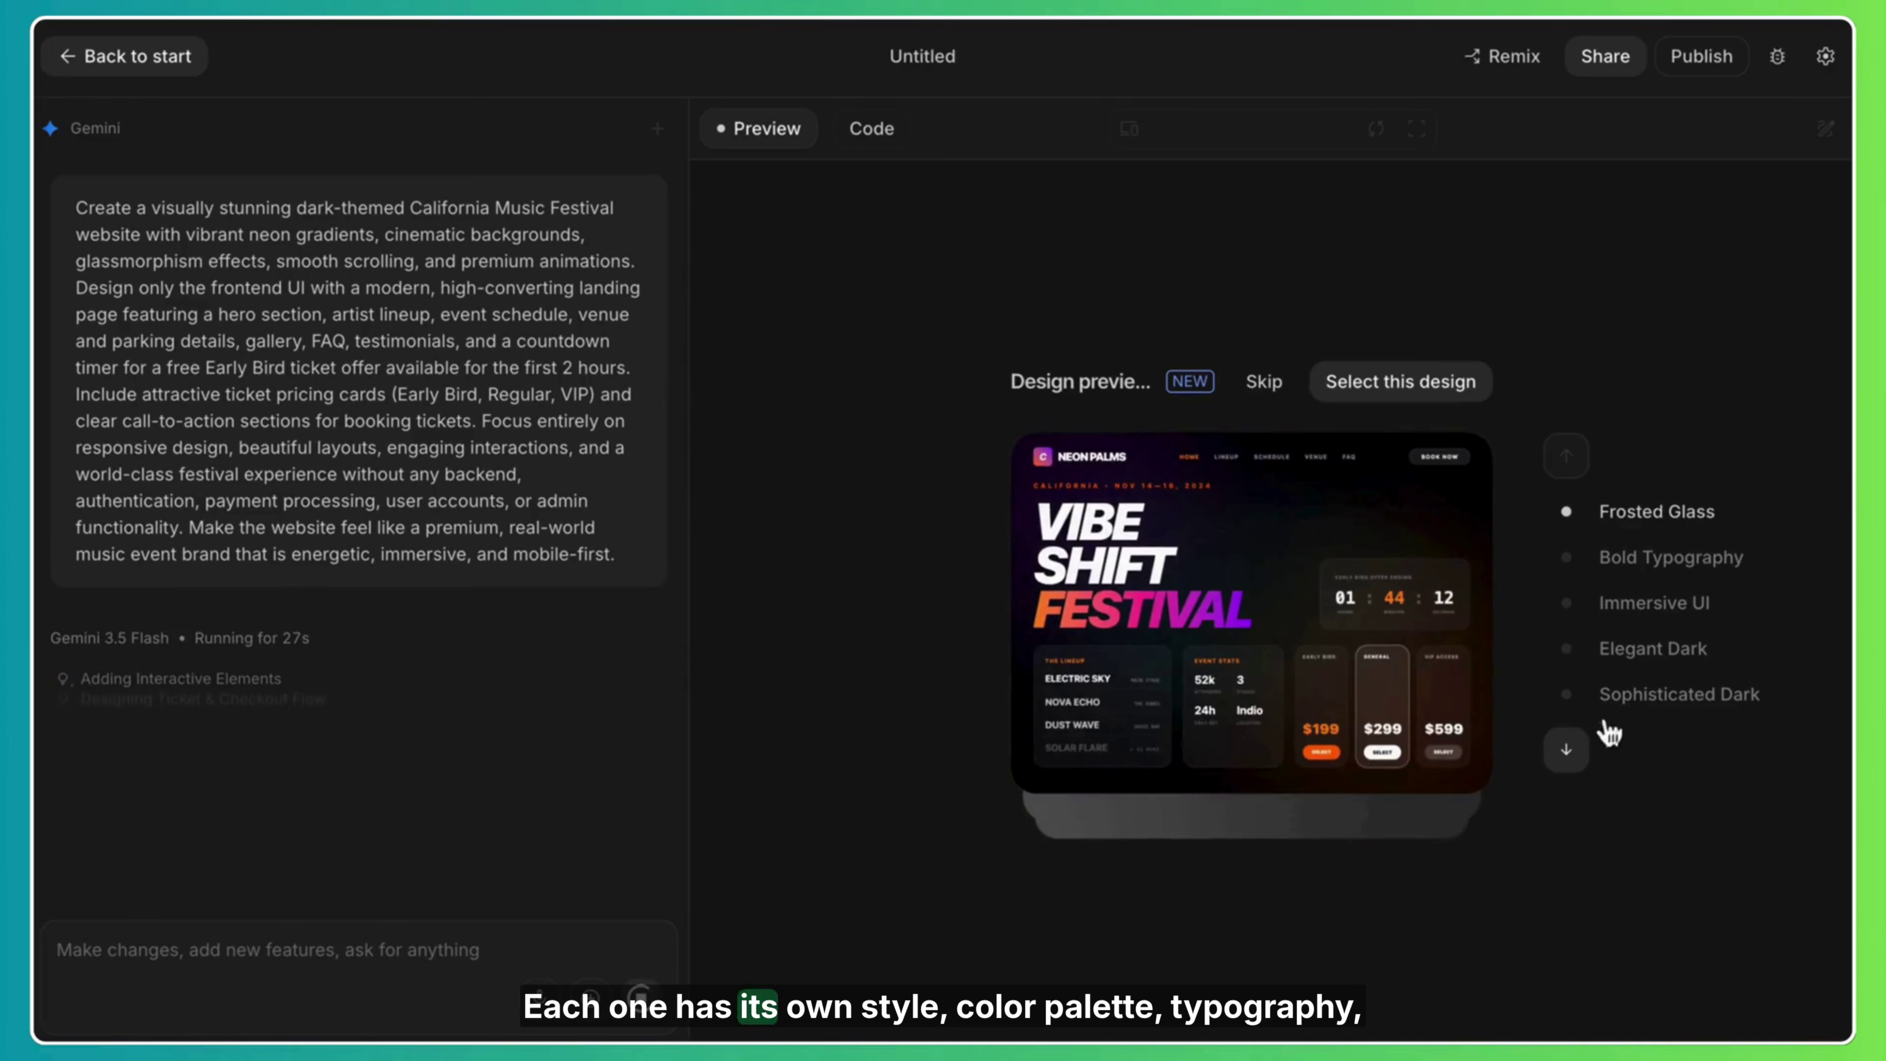
{"action": "left_click", "coordinate": [1585, 750]}
{"action": "left_click", "coordinate": [1584, 751]}
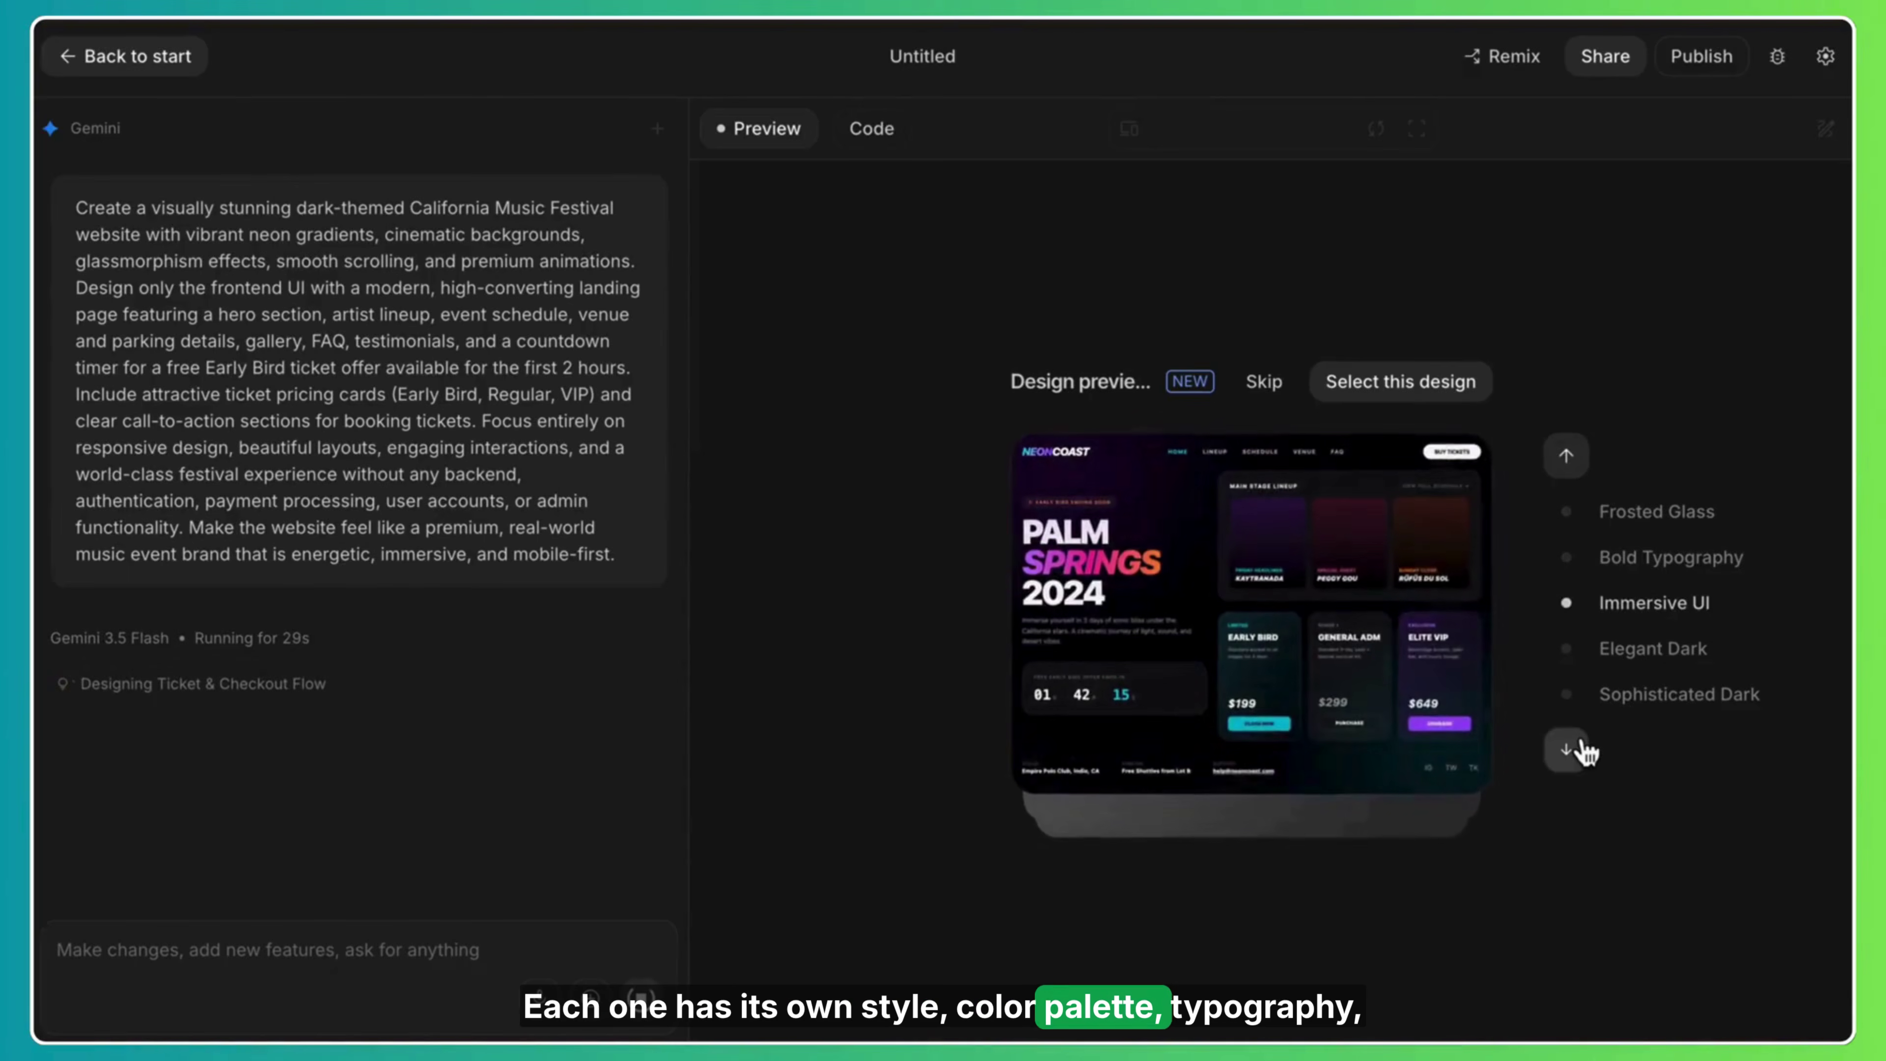
{"action": "left_click", "coordinate": [1584, 751]}
{"action": "left_click", "coordinate": [1584, 751]}
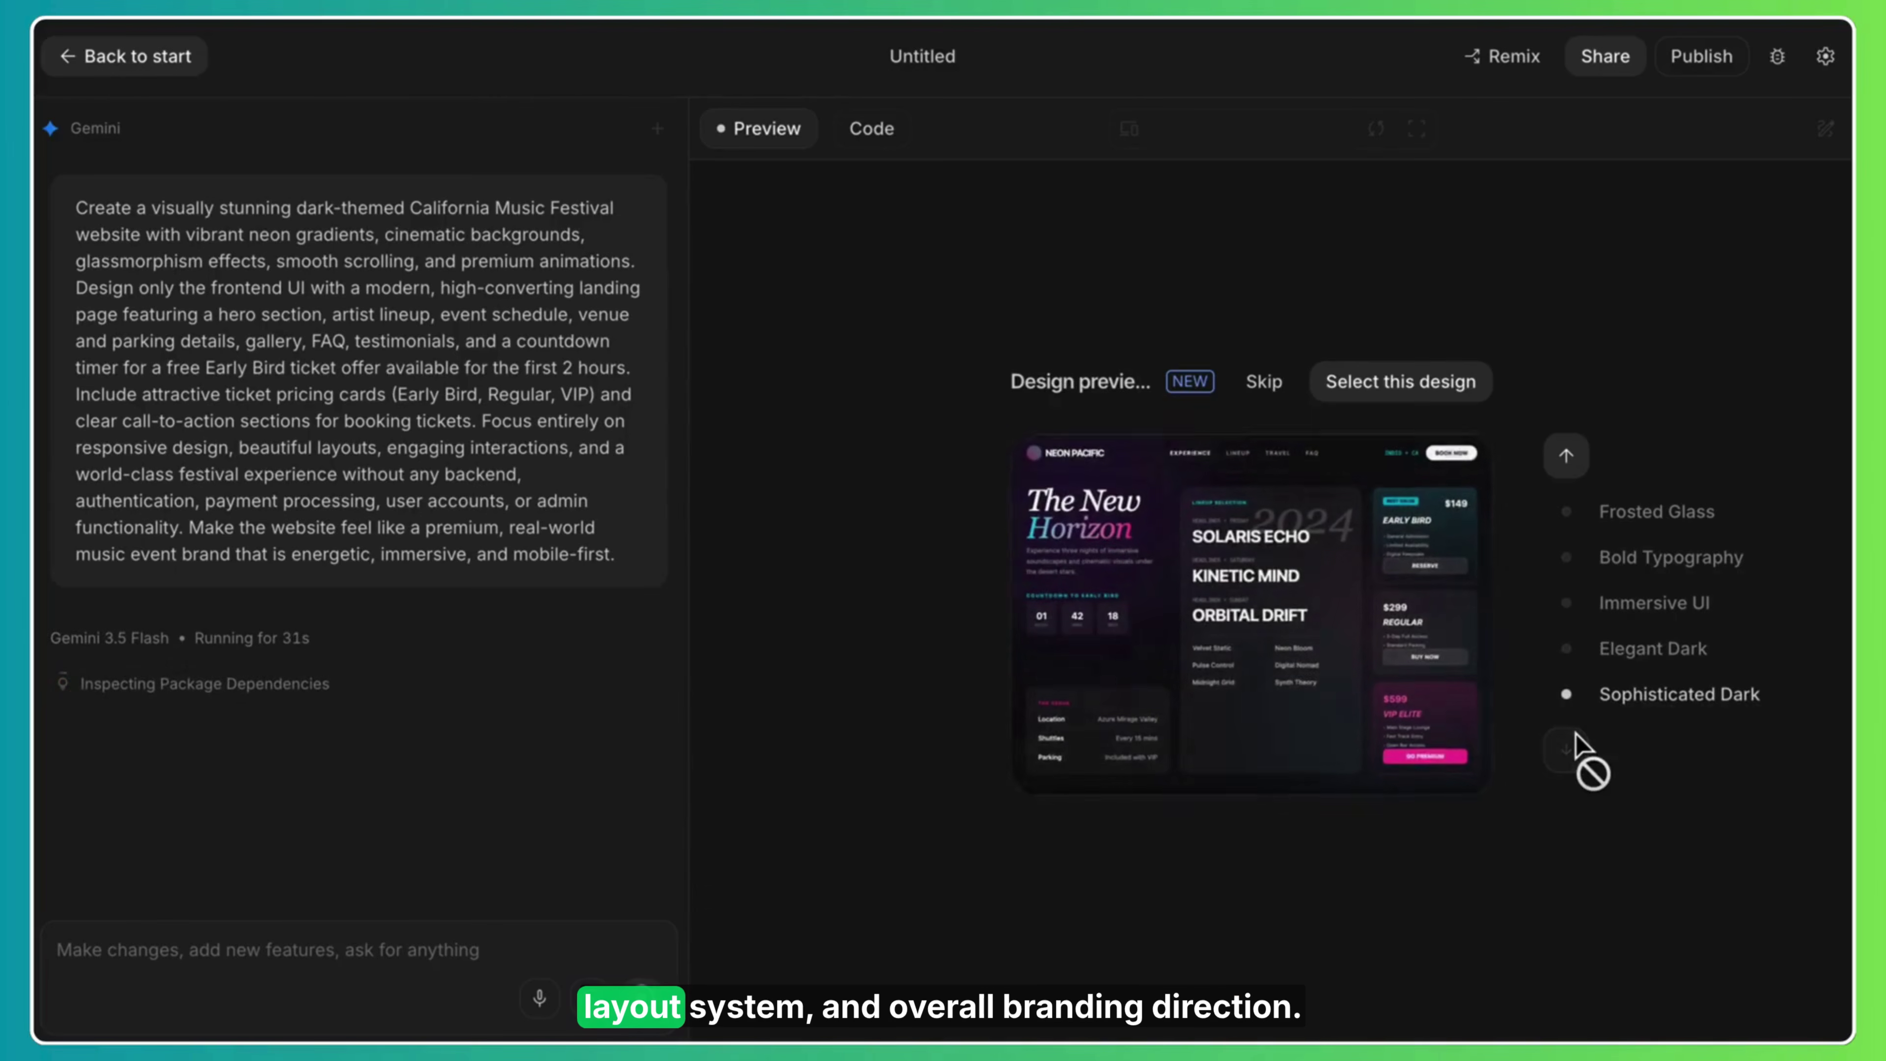
{"action": "left_click", "coordinate": [1663, 522]}
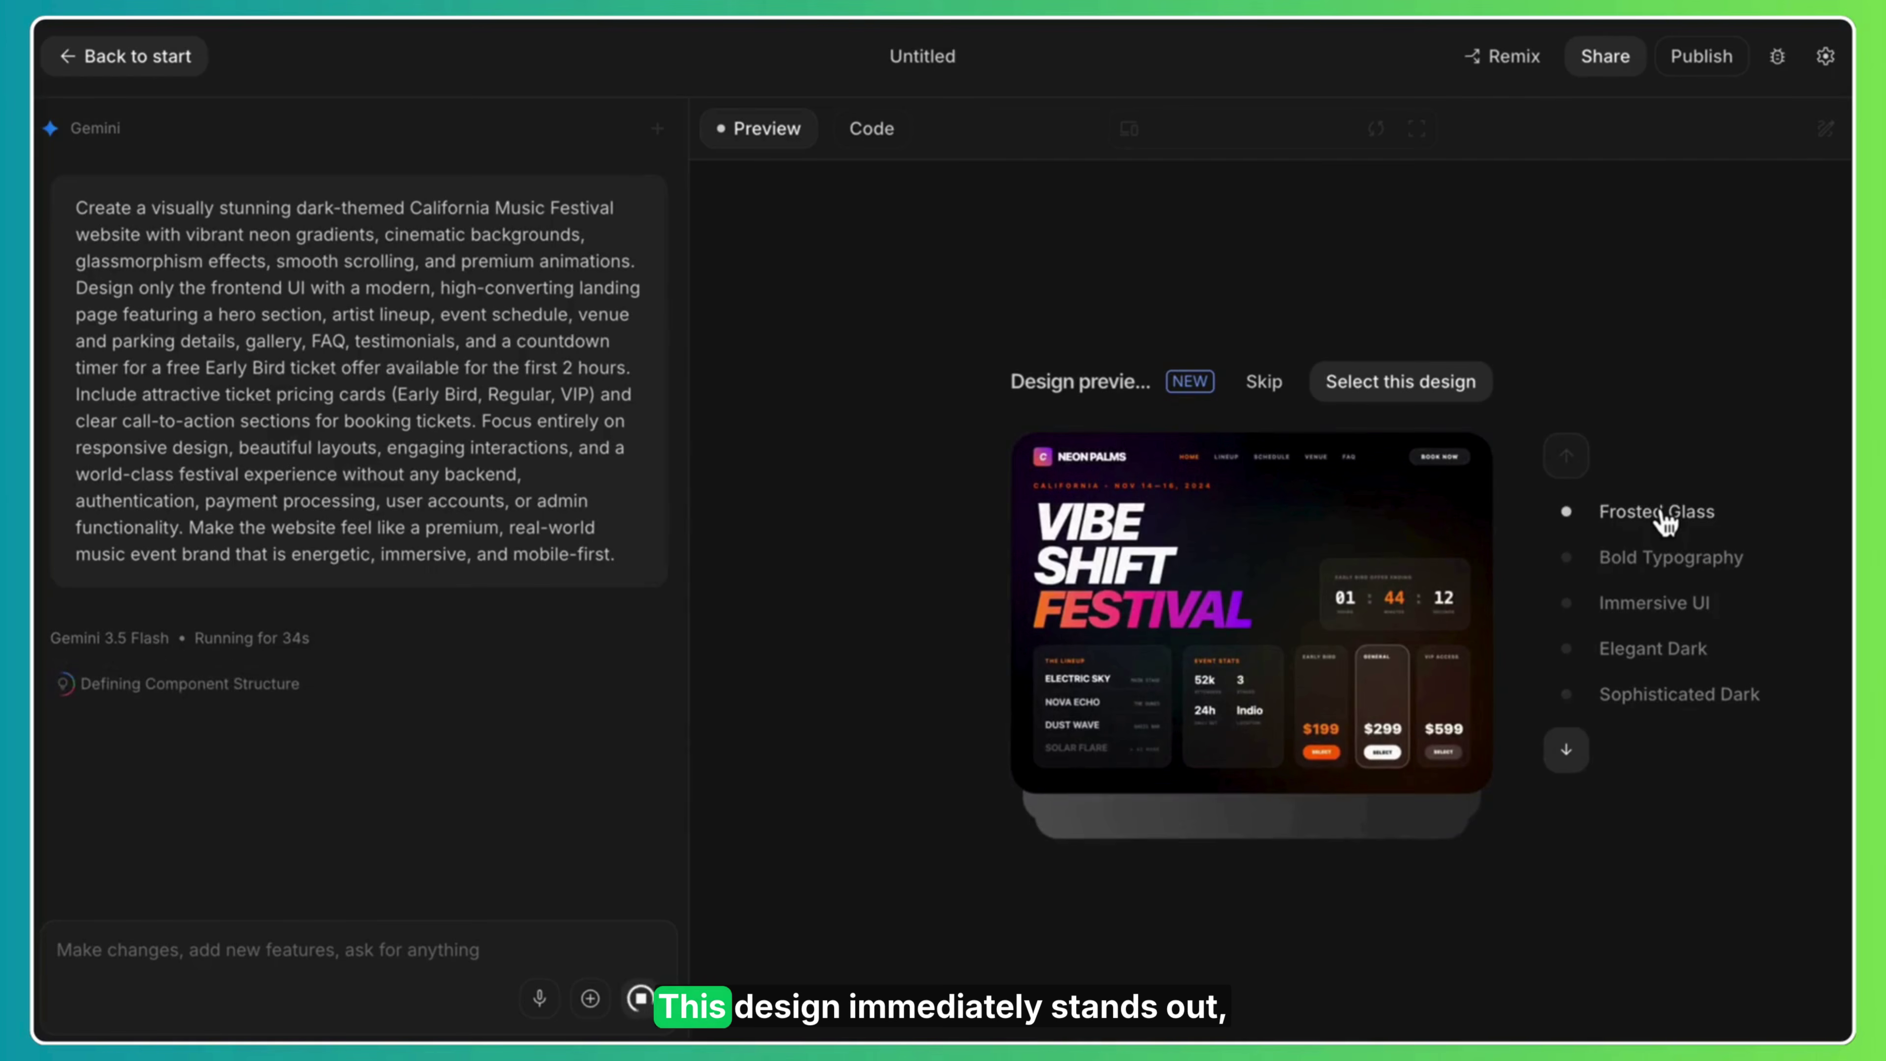
{"action": "left_click", "coordinate": [1390, 384]}
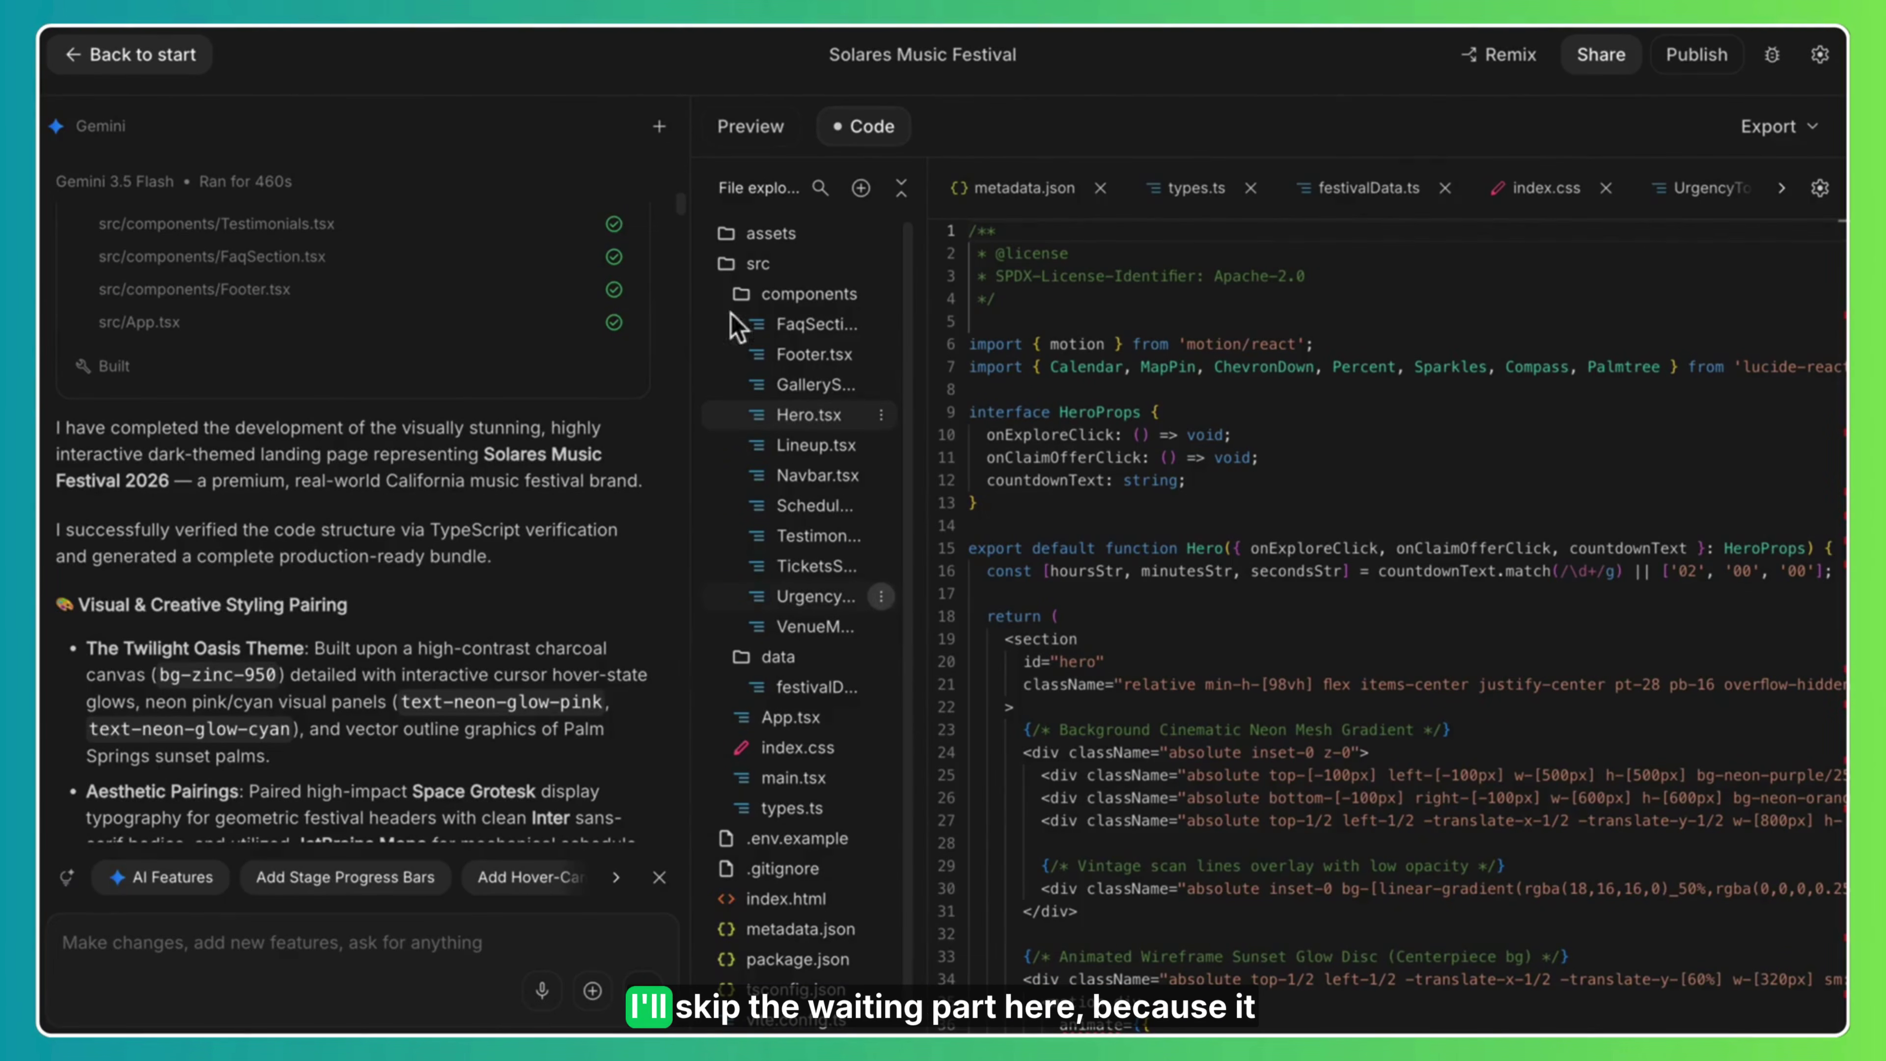
Scroll through Gemini's generated file list and summary of the Solares festival site.
{"action": "scroll", "coordinate": [681, 220], "scroll_direction": "up", "scroll_amount": 5}
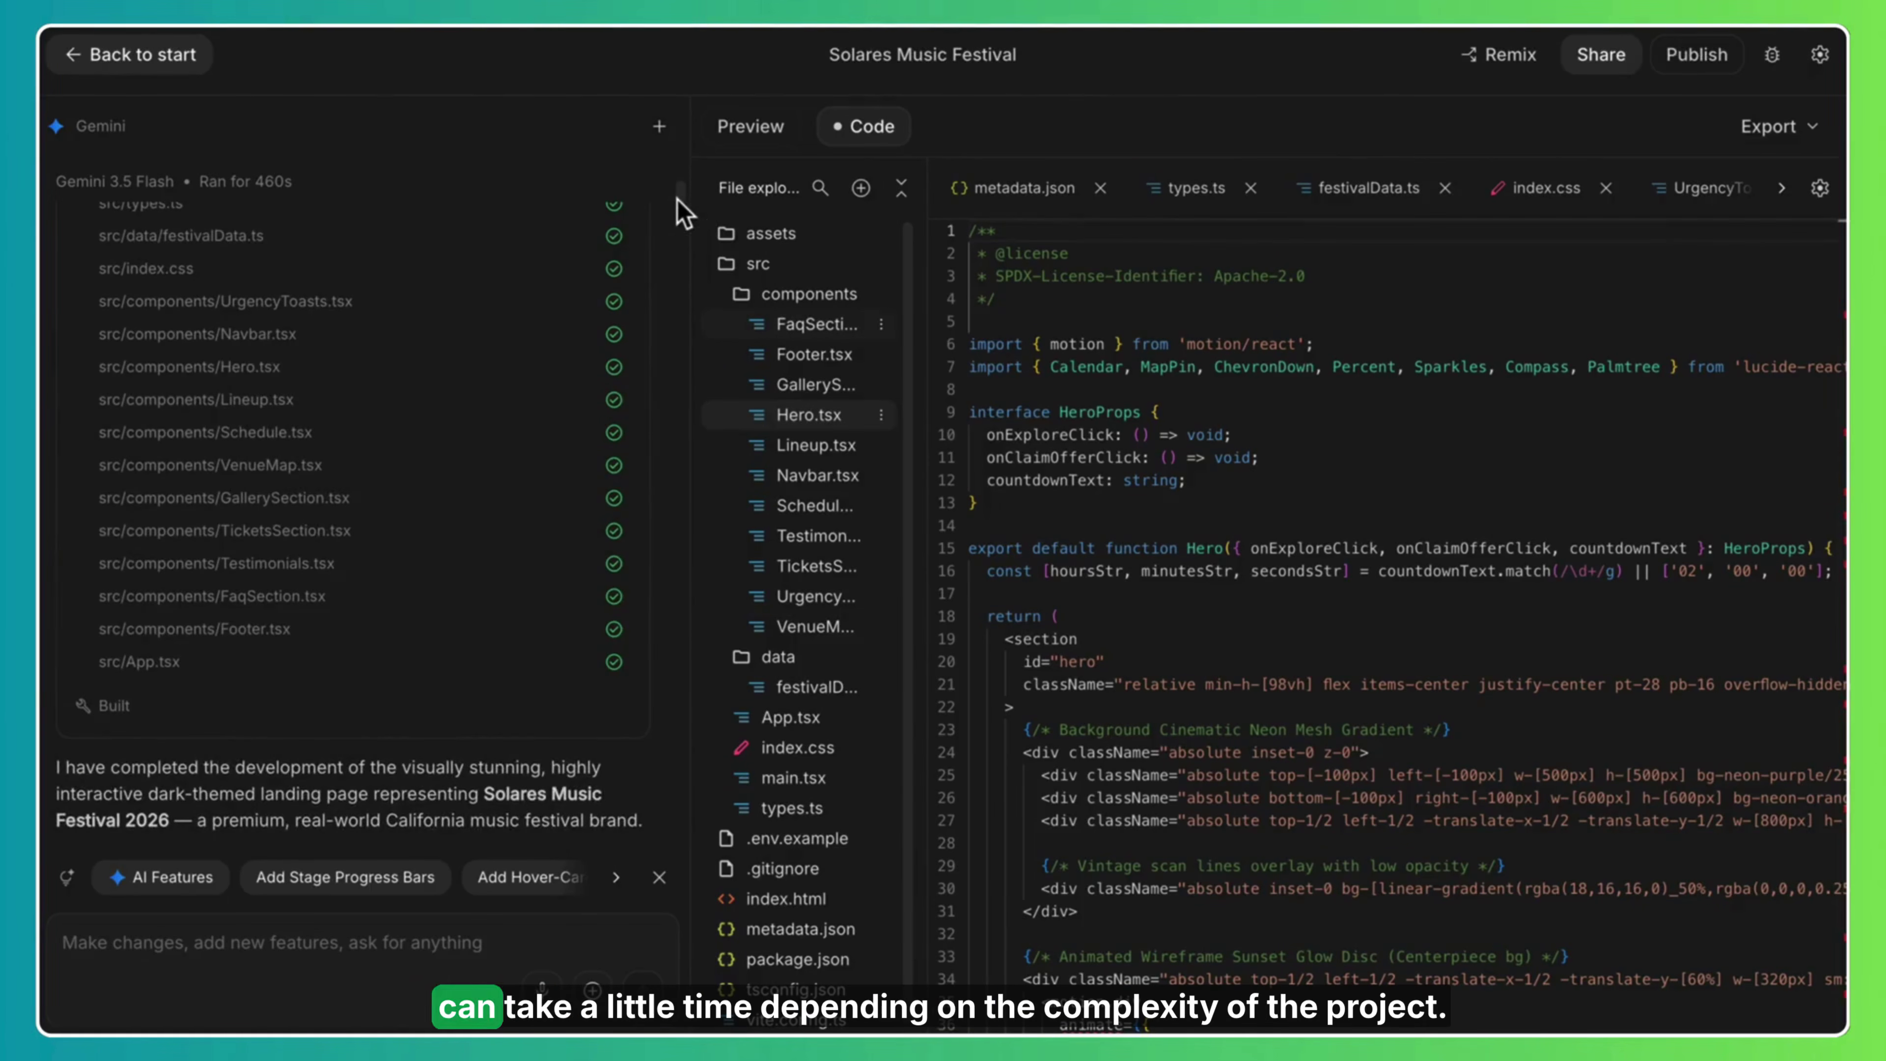
{"action": "left_click_drag", "start_coordinate": [681, 190], "coordinate": [687, 274]}
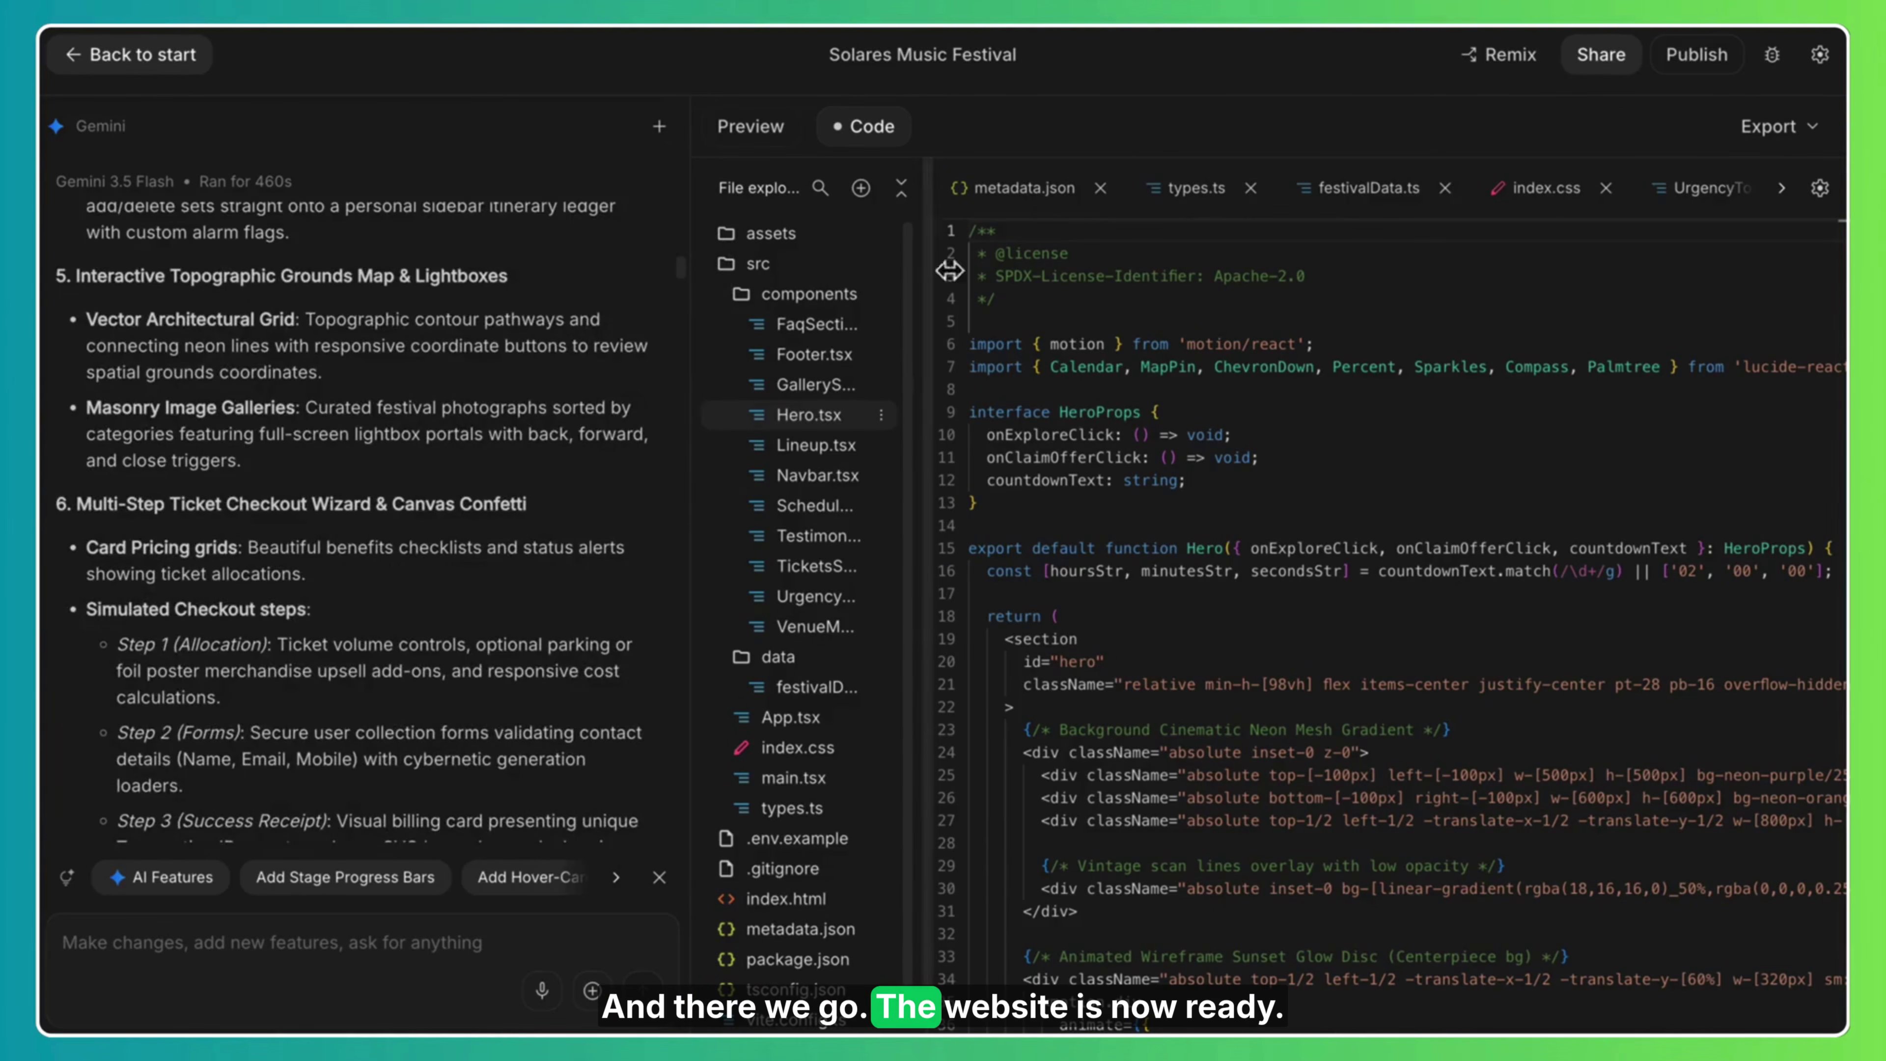
Show the generated Neon Palms site's live preview fullscreen.
{"action": "left_click", "coordinate": [751, 127]}
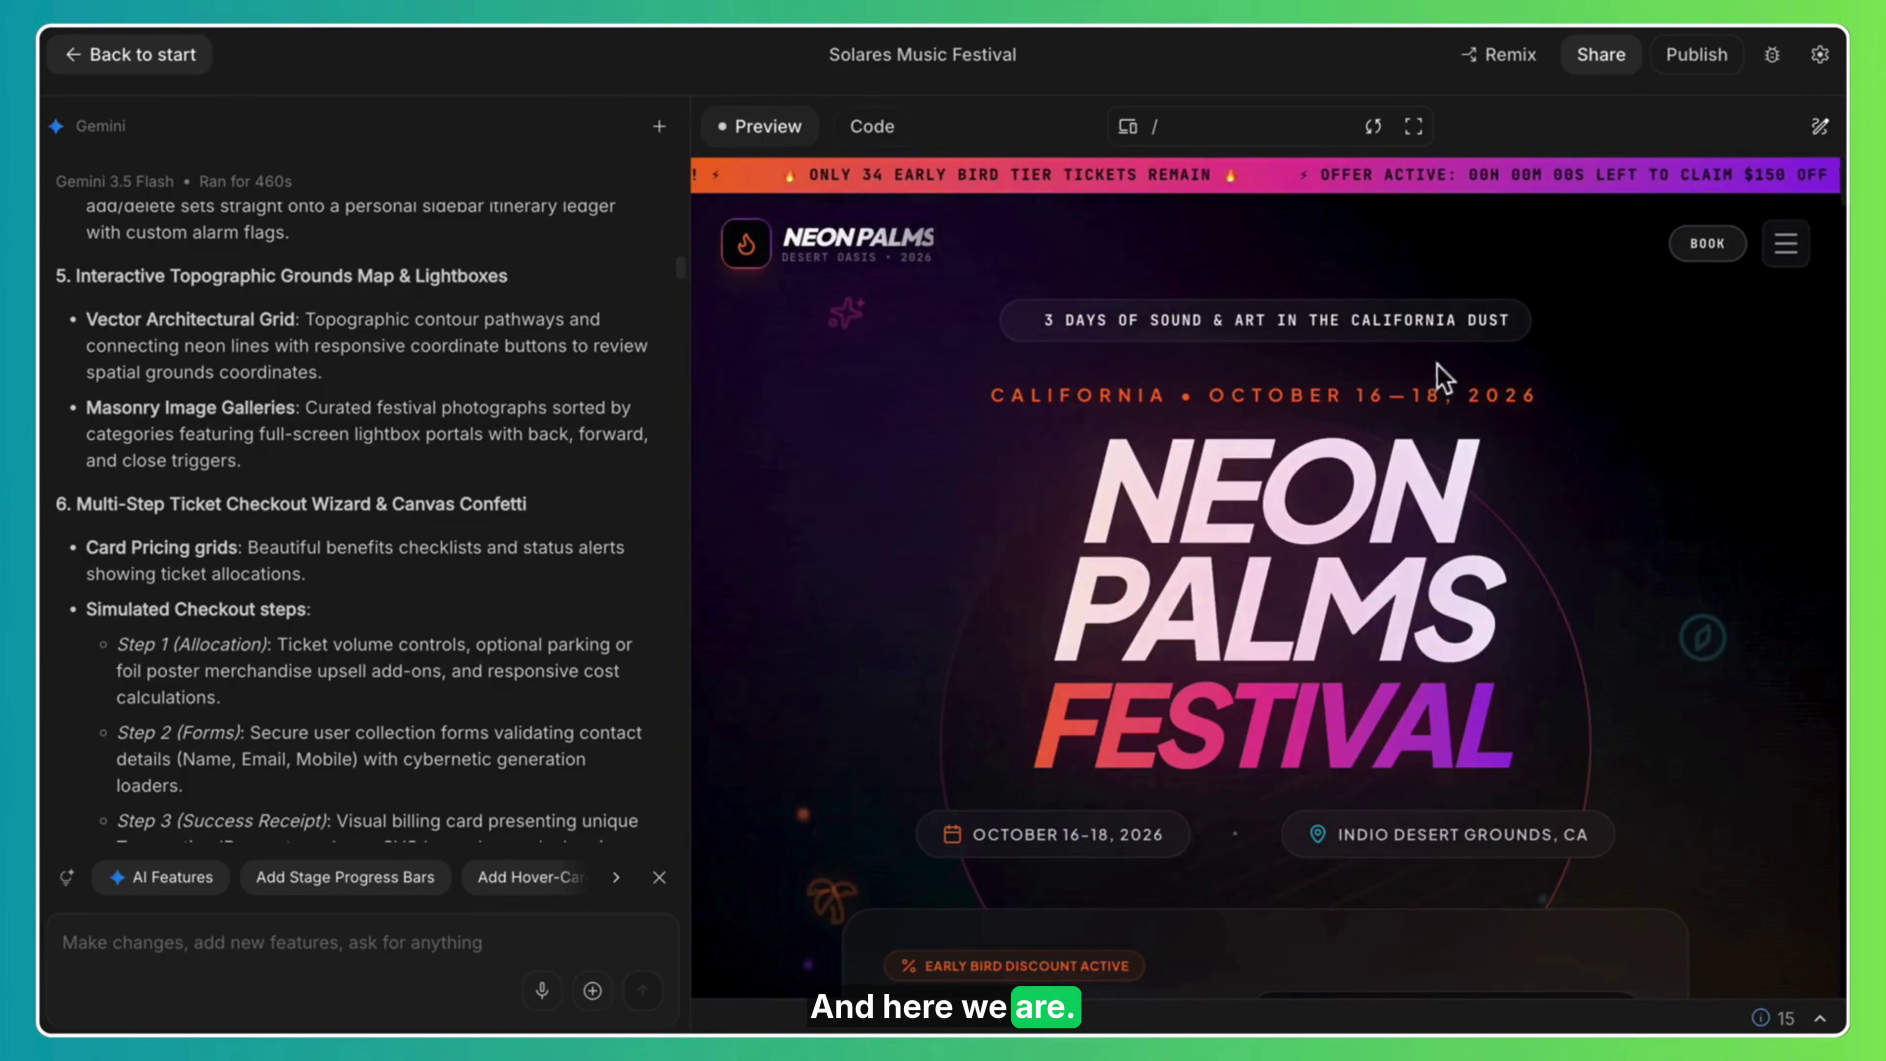
{"action": "left_click", "coordinate": [1420, 132]}
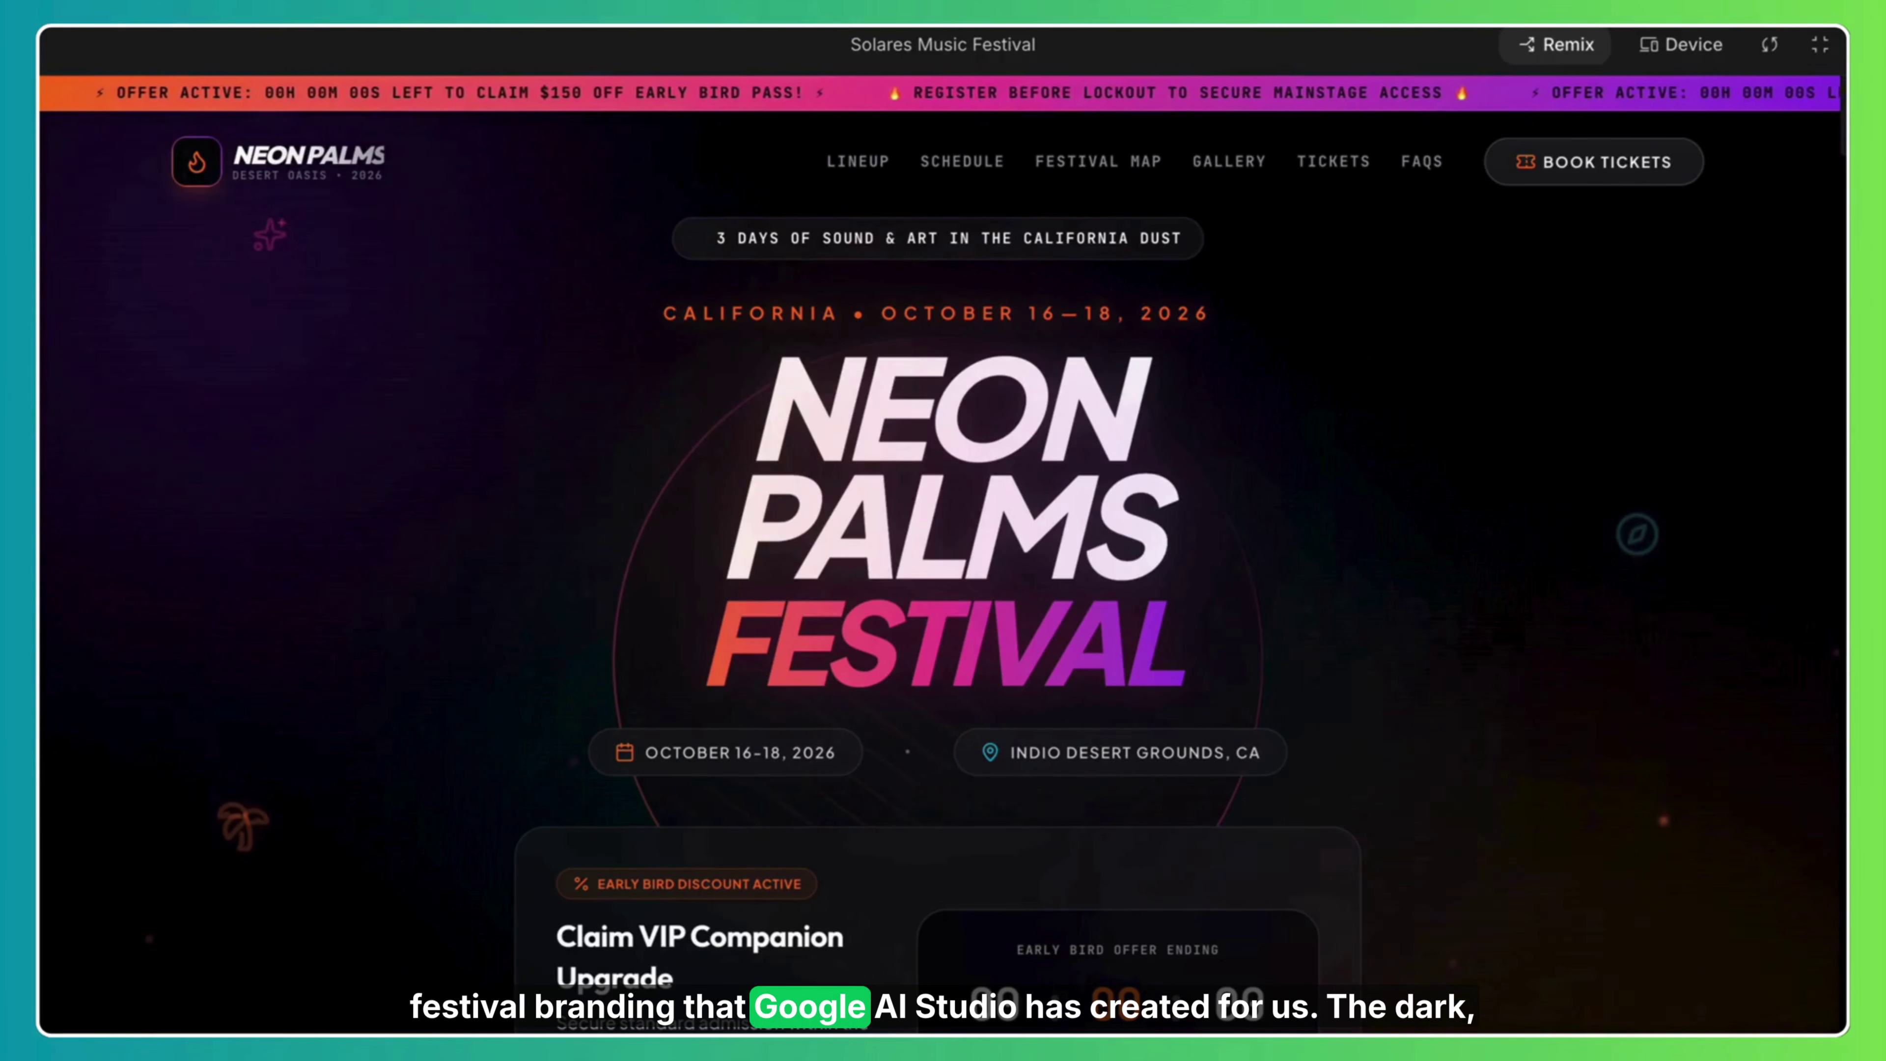
{"action": "scroll", "coordinate": [944, 564], "scroll_direction": "down", "scroll_amount": 20}
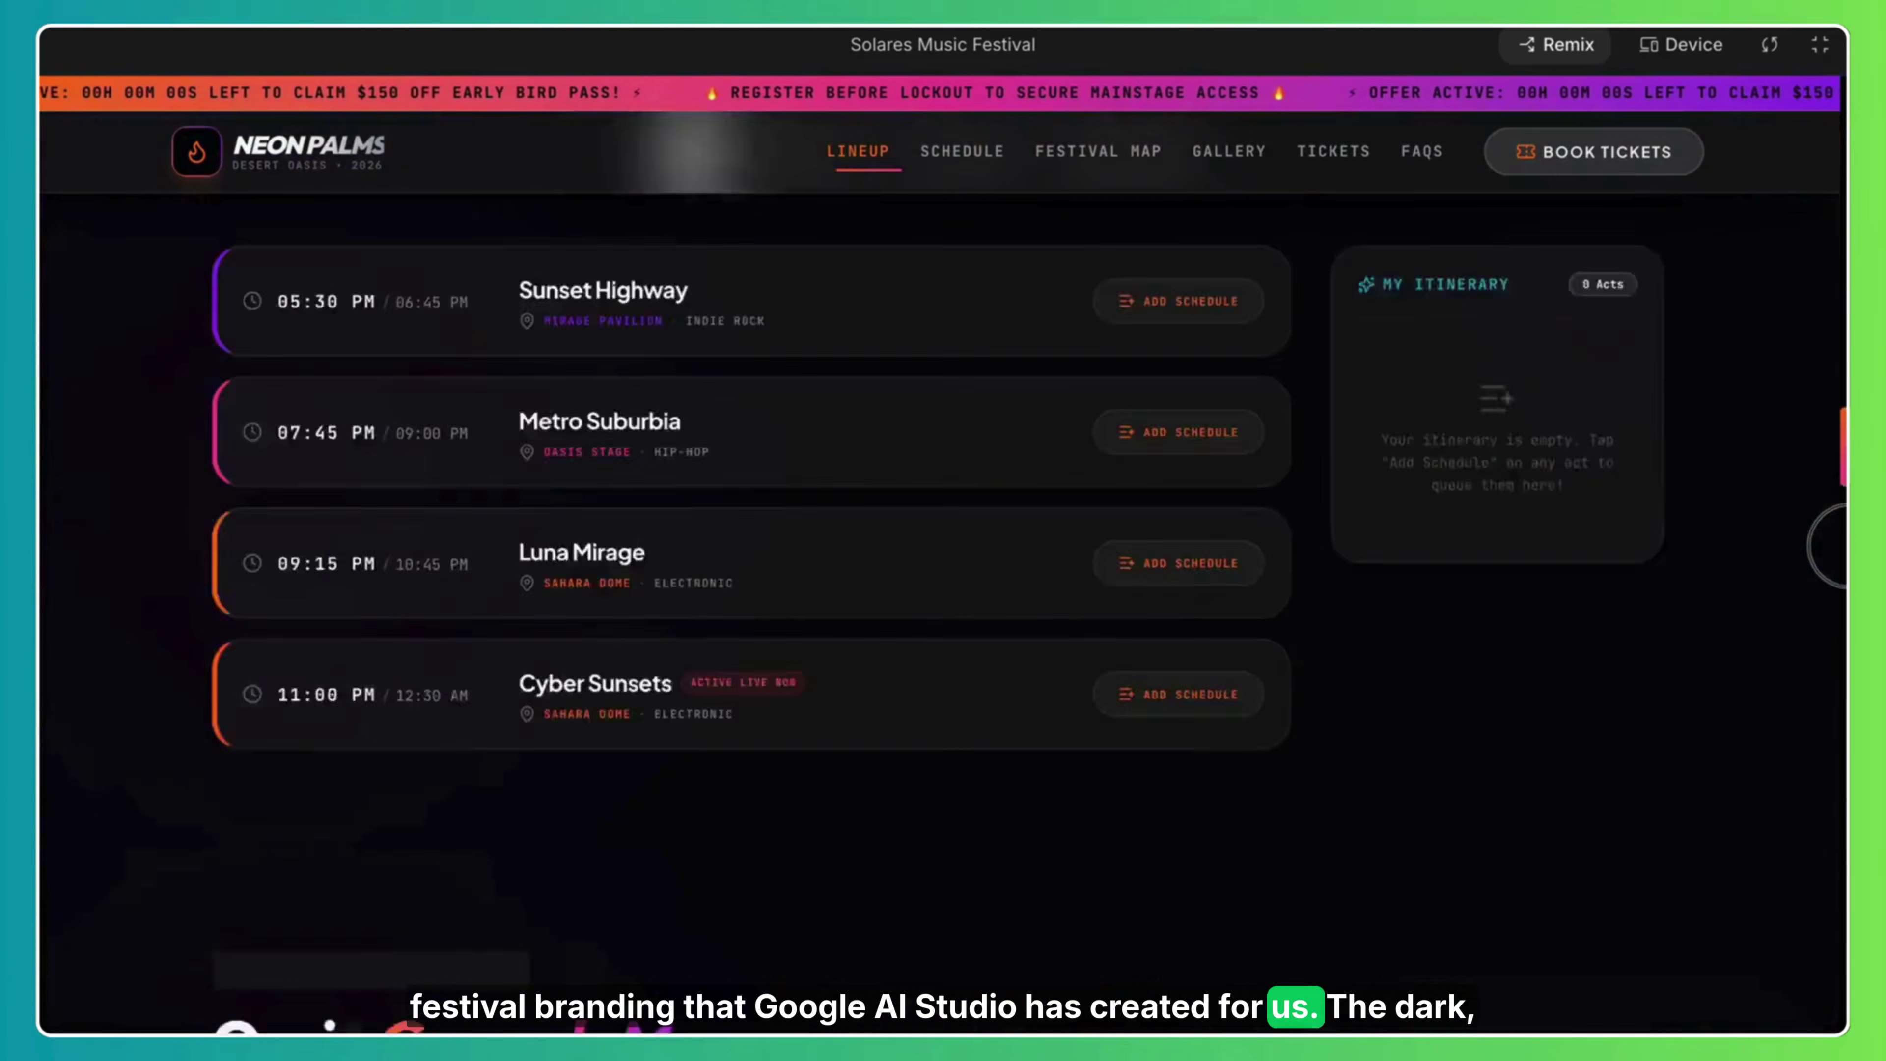
{"action": "scroll", "coordinate": [943, 565], "scroll_direction": "down", "scroll_amount": 10}
{"action": "scroll", "coordinate": [943, 565], "scroll_direction": "down", "scroll_amount": 20}
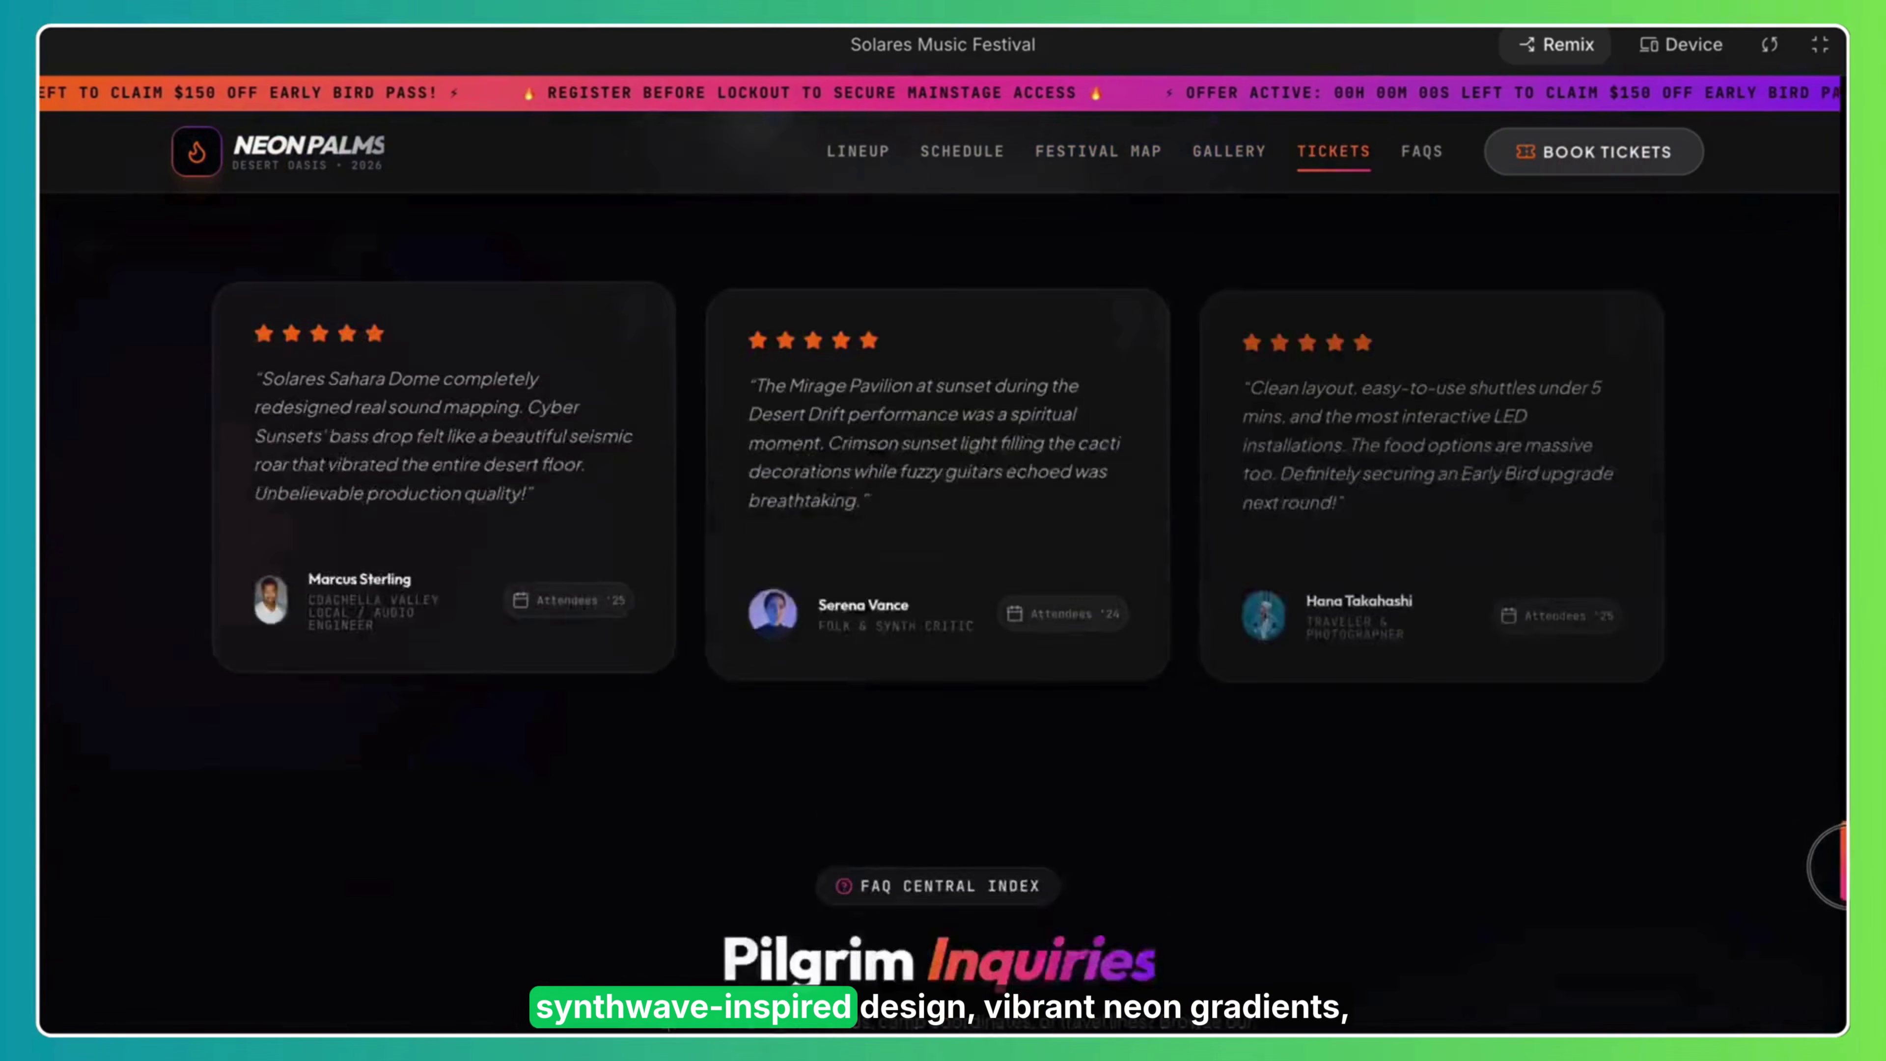
{"action": "scroll", "coordinate": [943, 565], "scroll_direction": "down", "scroll_amount": 5}
{"action": "scroll", "coordinate": [943, 565], "scroll_direction": "up", "scroll_amount": 20}
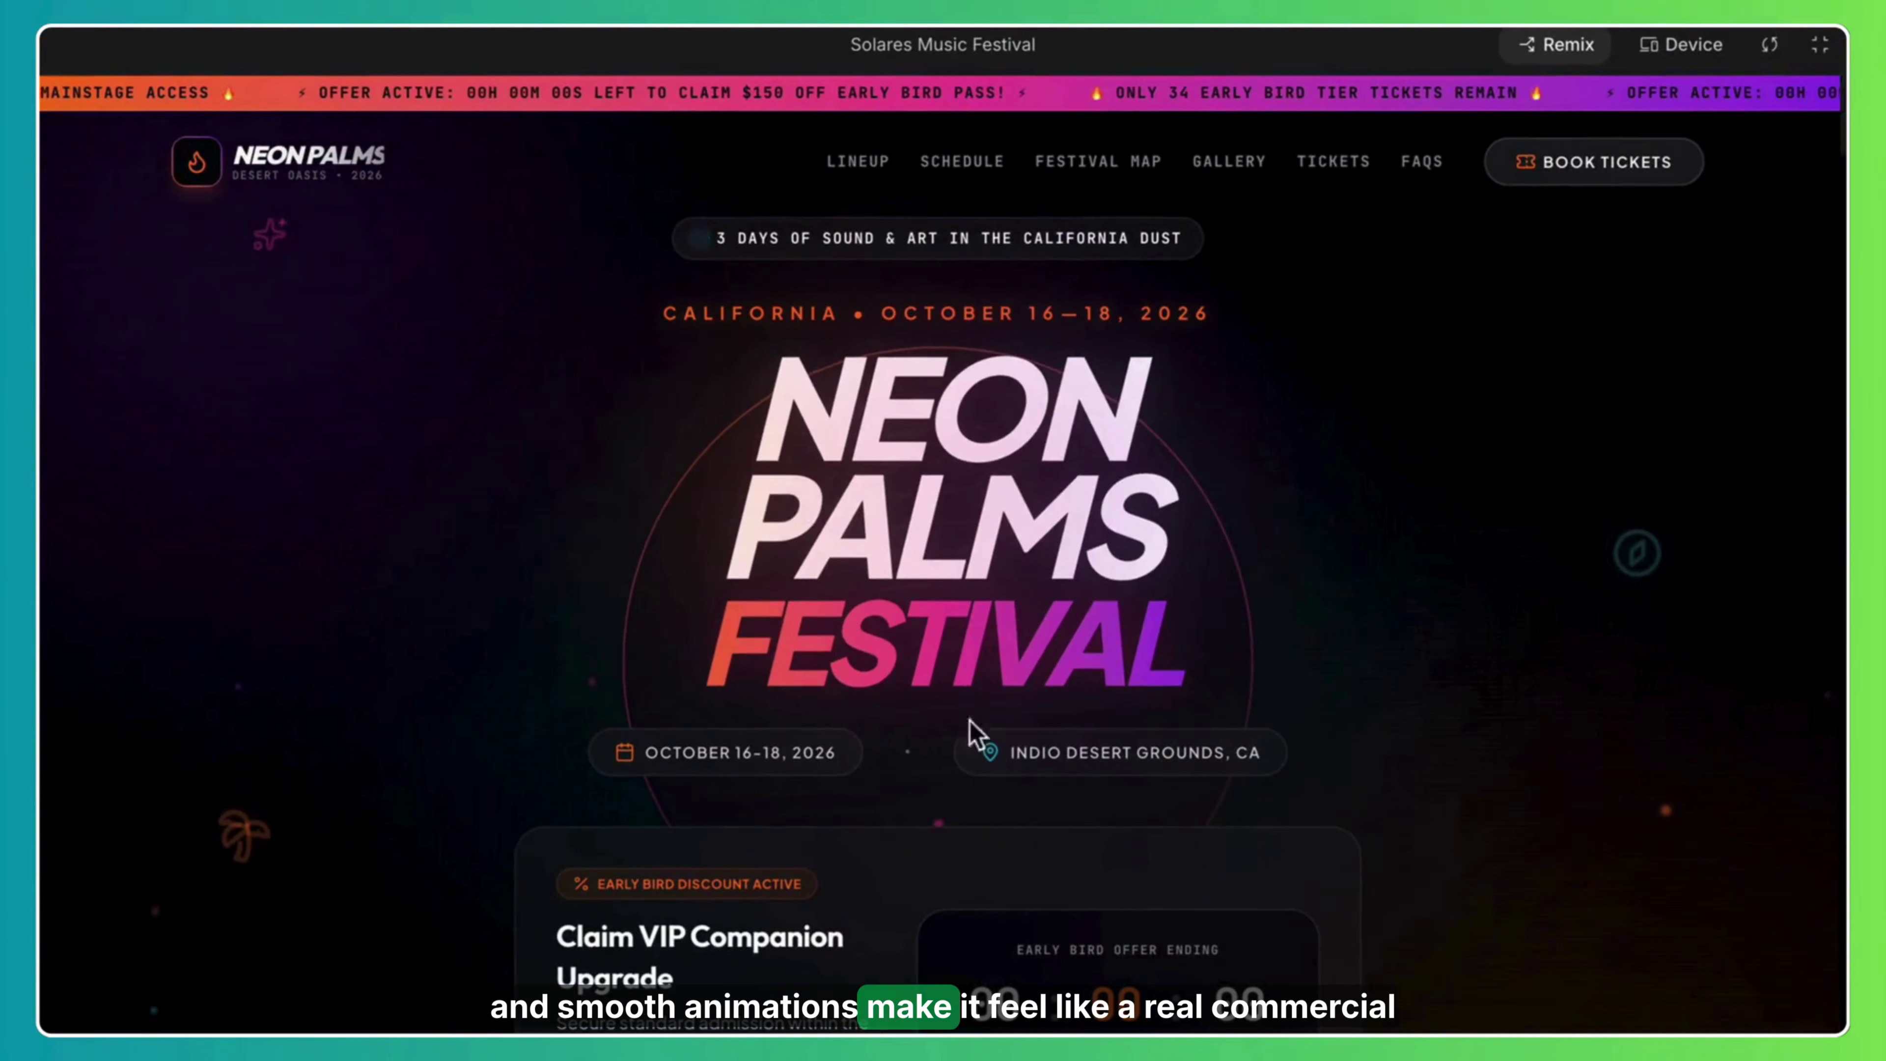
{"action": "scroll", "coordinate": [973, 732], "scroll_direction": "down", "scroll_amount": 4}
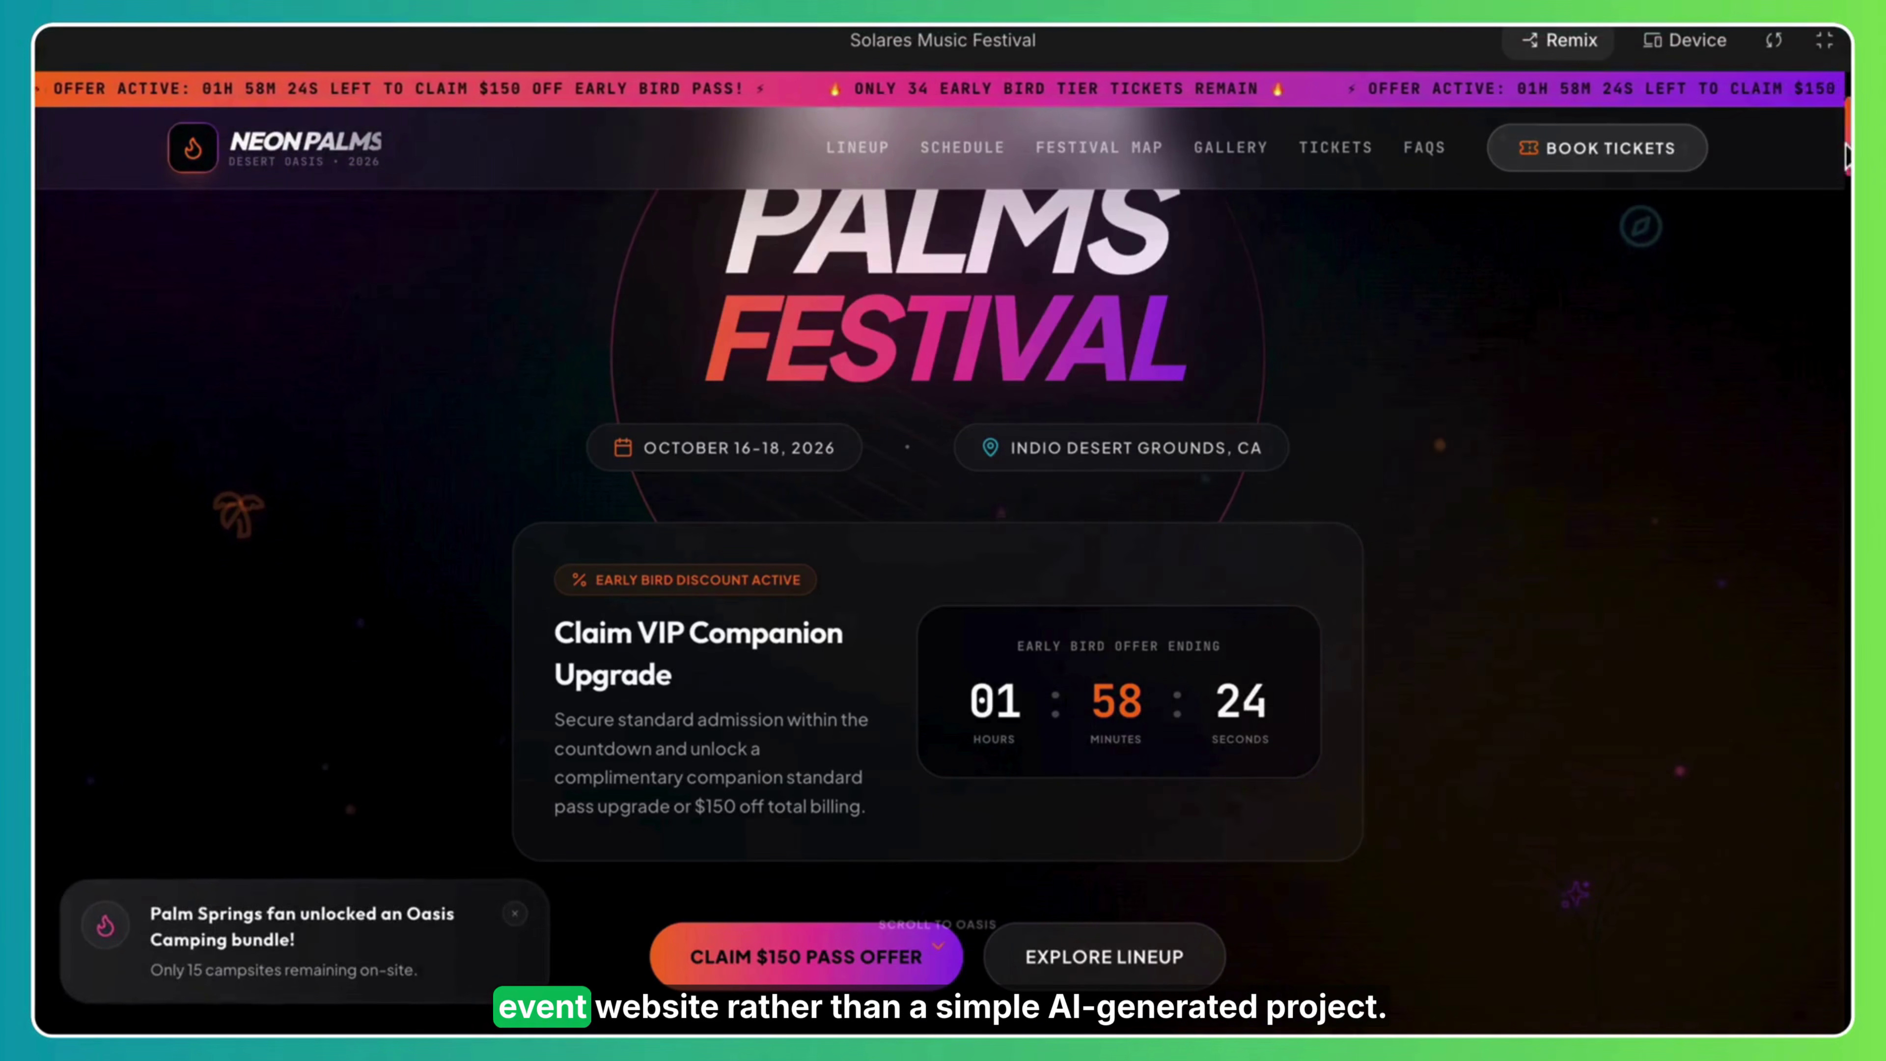
{"action": "scroll", "coordinate": [943, 520], "scroll_direction": "up", "scroll_amount": 5}
{"action": "scroll", "coordinate": [943, 520], "scroll_direction": "down", "scroll_amount": 15}
{"action": "scroll", "coordinate": [1834, 669], "scroll_direction": "down", "scroll_amount": 15}
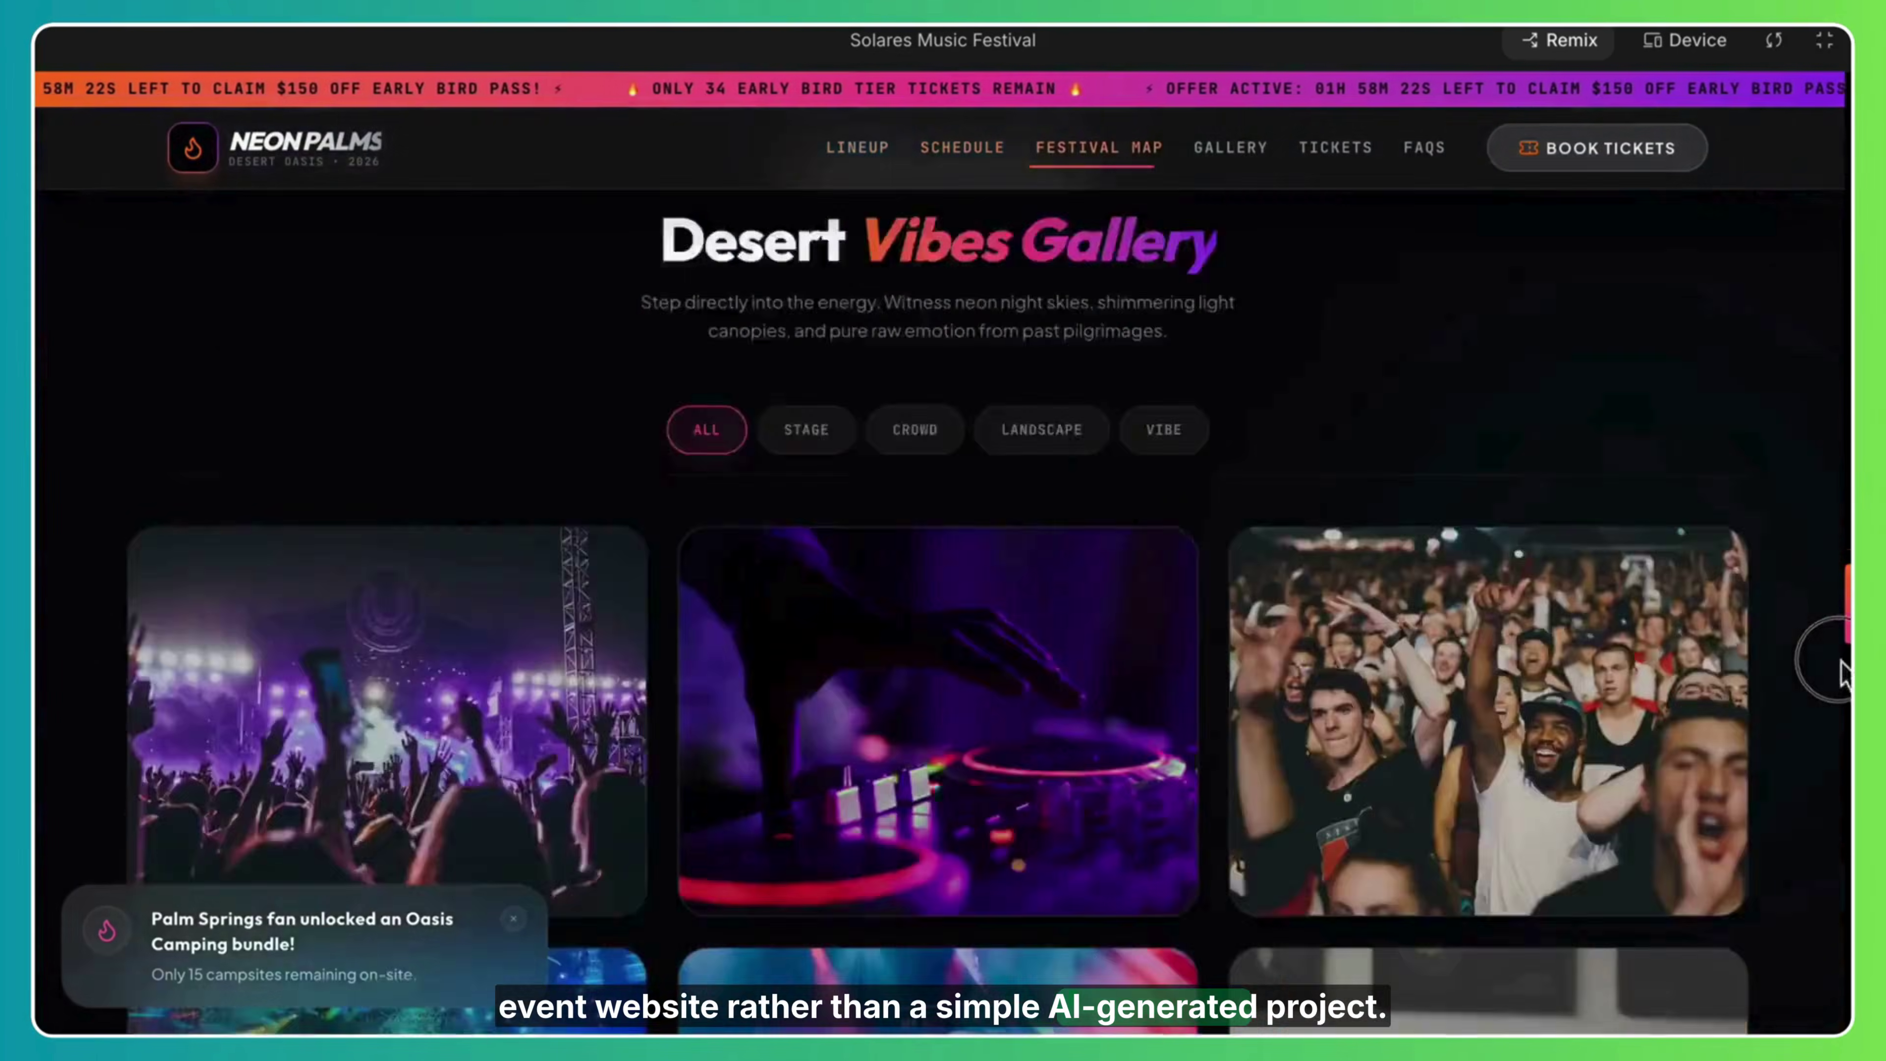
{"action": "scroll", "coordinate": [1832, 673], "scroll_direction": "up", "scroll_amount": 8}
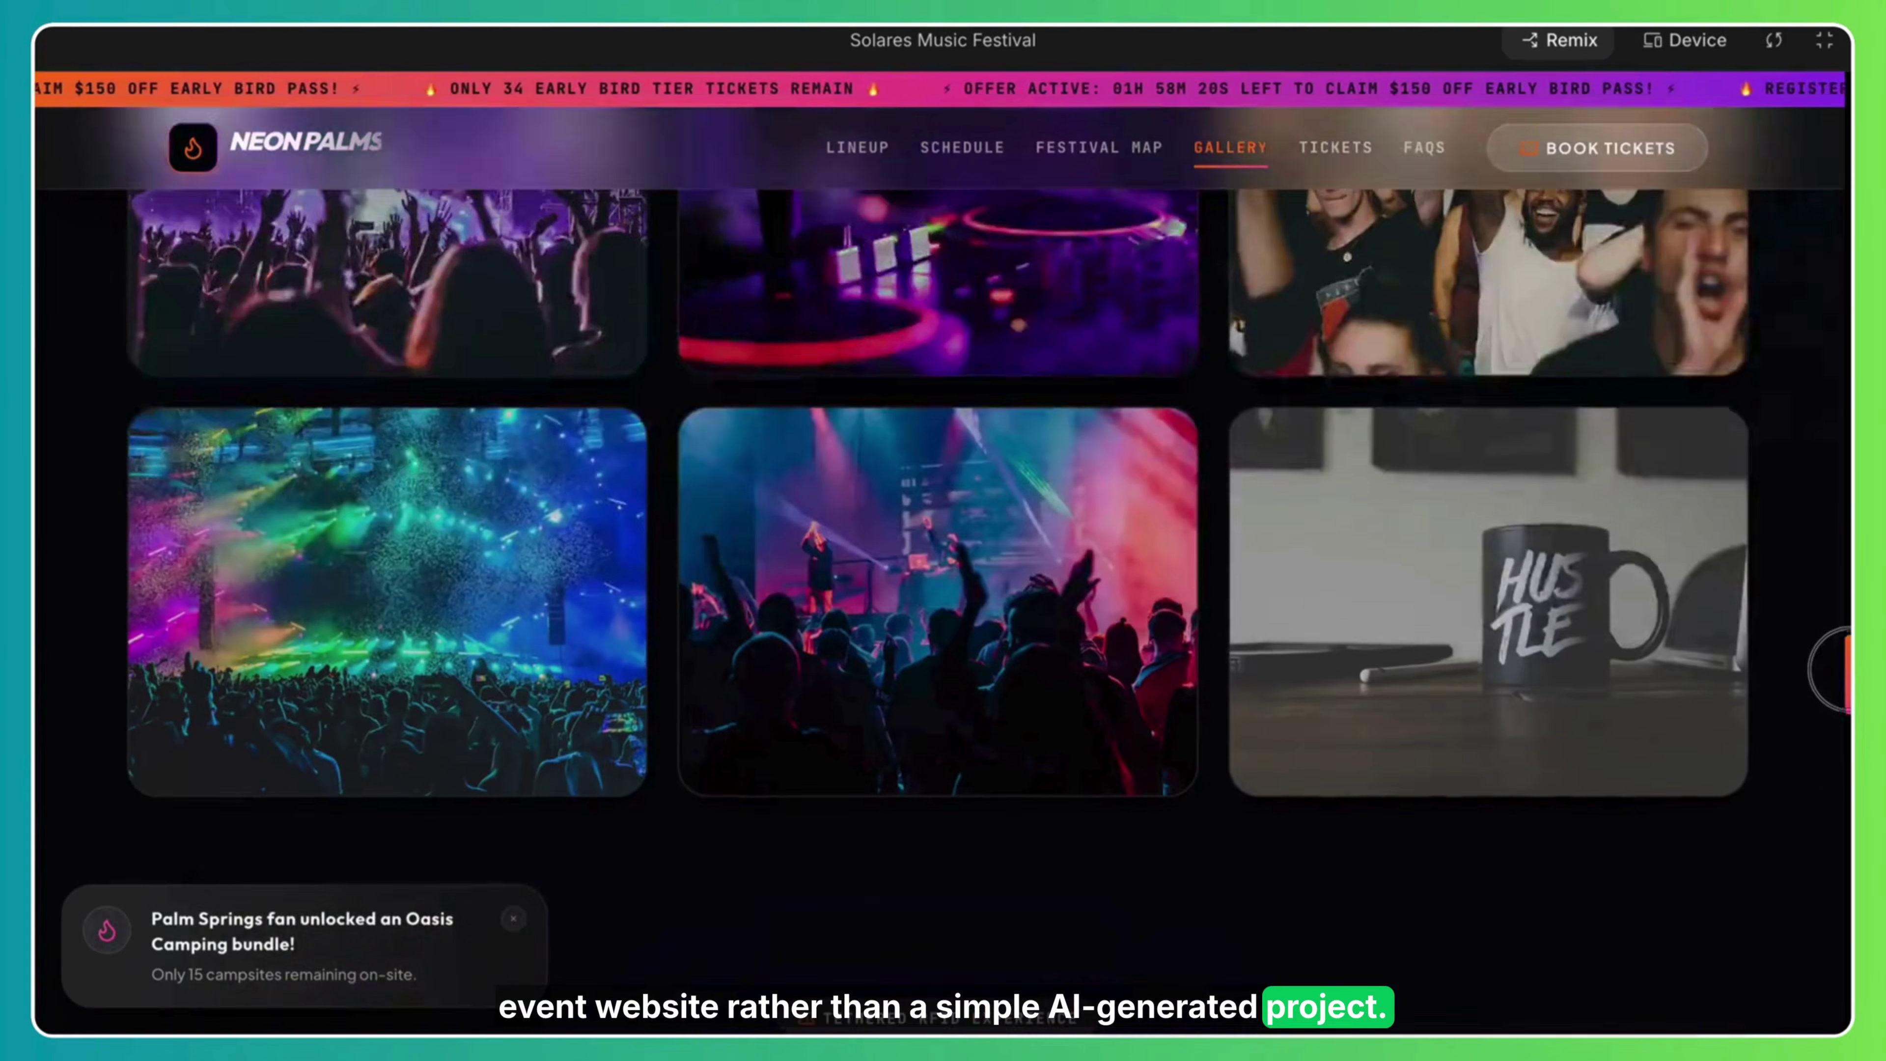
{"action": "scroll", "coordinate": [1834, 744], "scroll_direction": "down", "scroll_amount": 12}
{"action": "left_click_drag", "start_coordinate": [1834, 806], "coordinate": [1839, 111]}
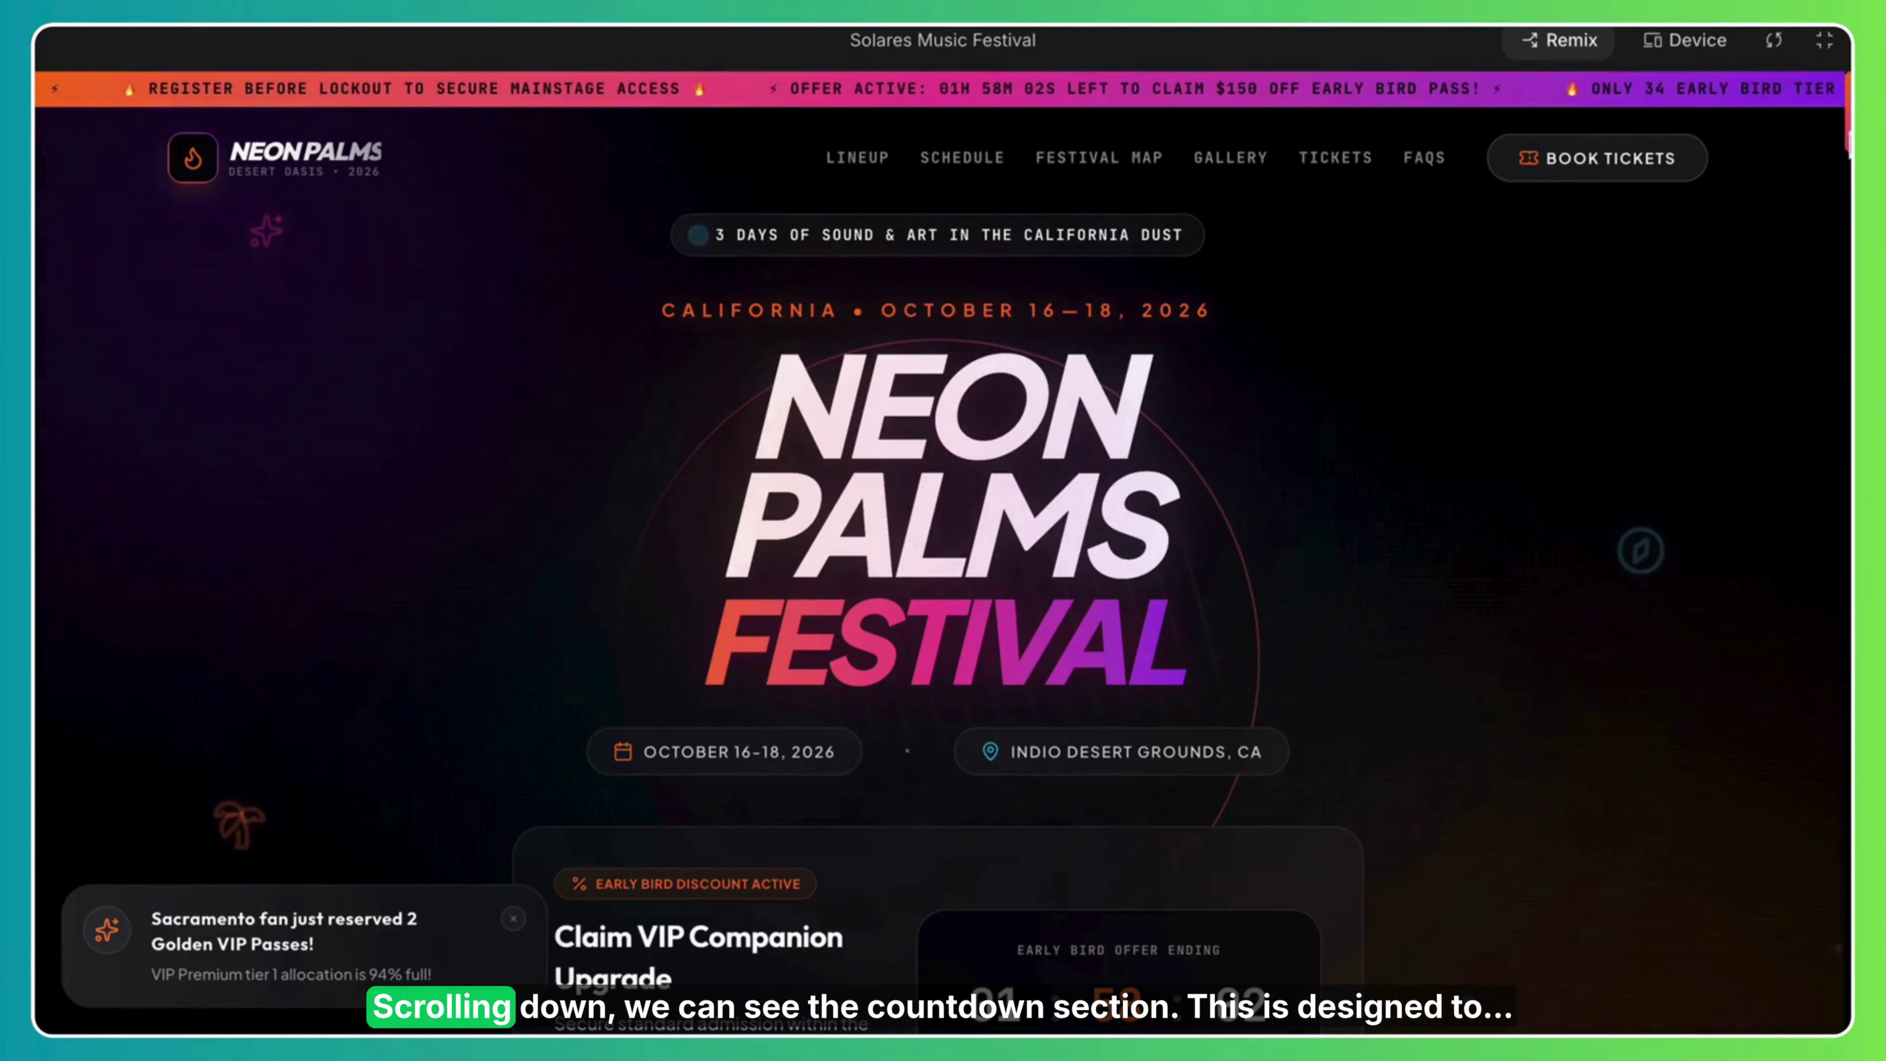
Filter Friday's schedule by Sahara Dome, Oasis Stage and Mirage Pavilion, then back to All.
{"action": "scroll", "coordinate": [1644, 340], "scroll_direction": "down", "scroll_amount": 5}
{"action": "scroll", "coordinate": [713, 297], "scroll_direction": "down", "scroll_amount": 2}
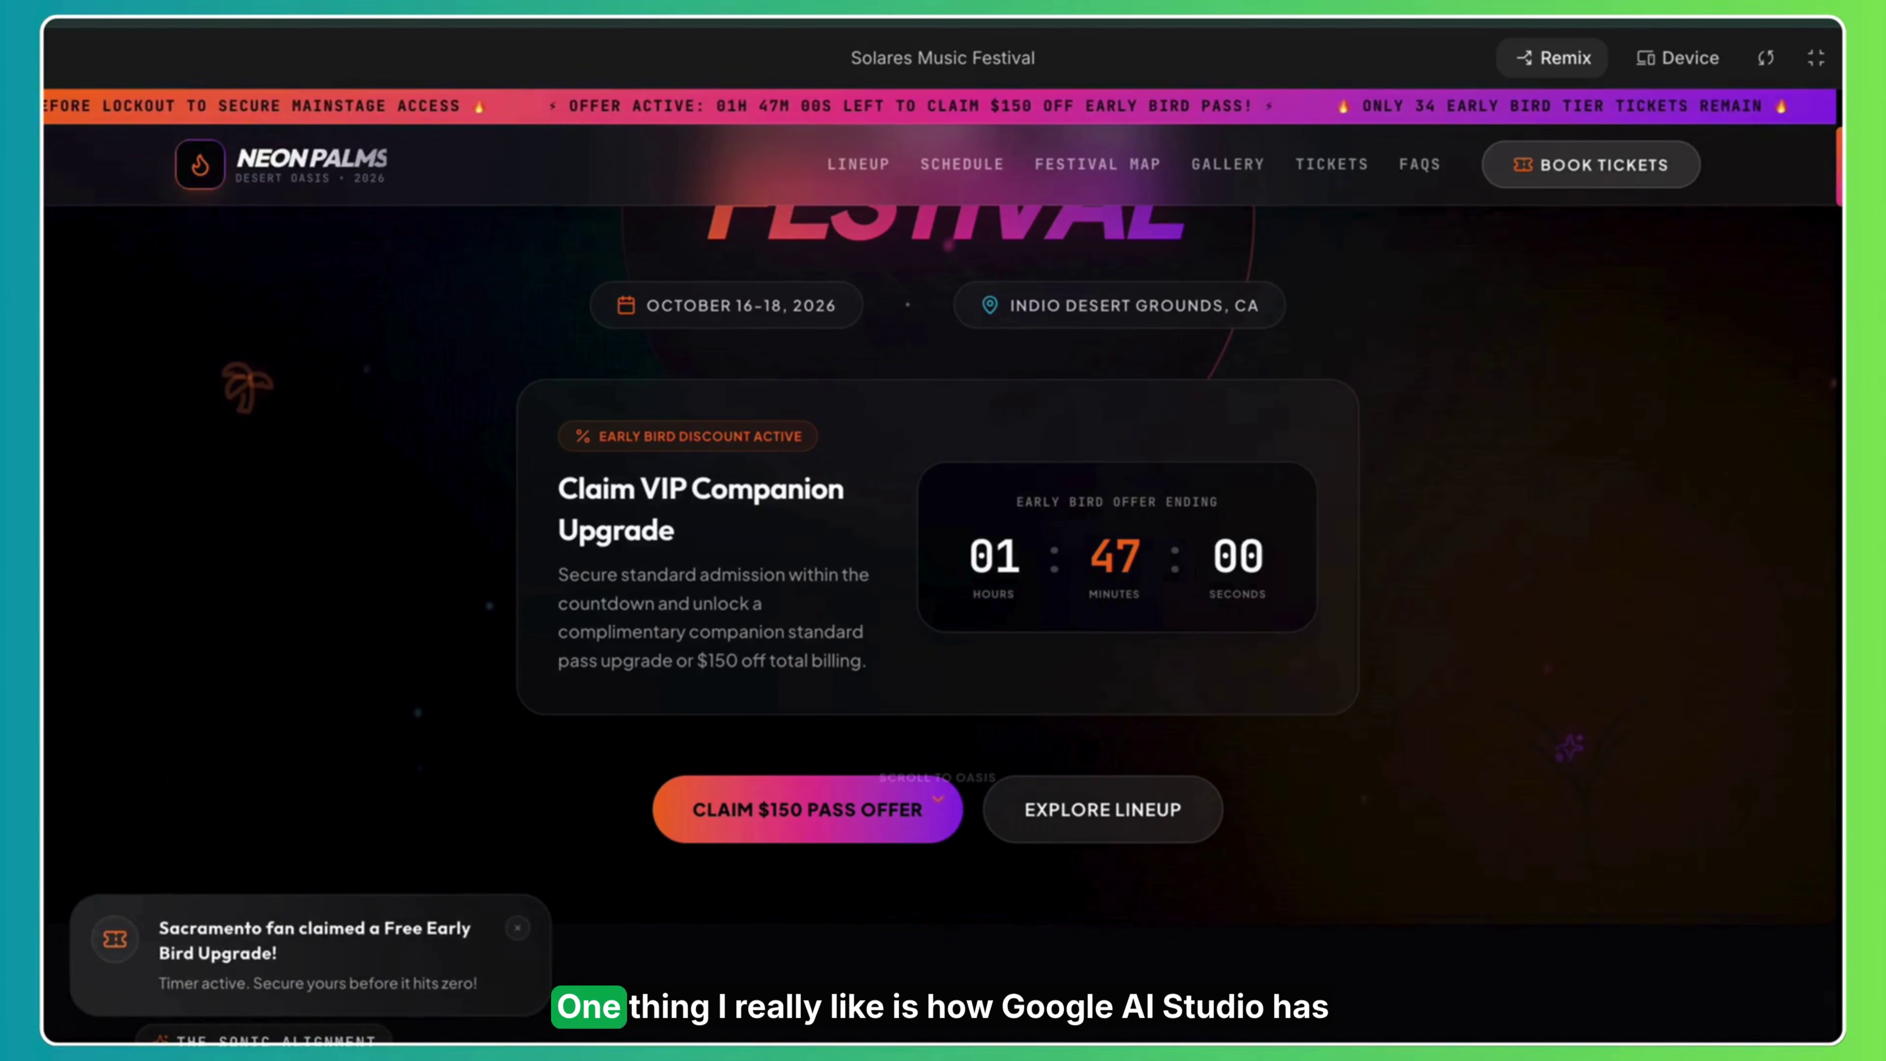
{"action": "scroll", "coordinate": [943, 594], "scroll_direction": "down", "scroll_amount": 15}
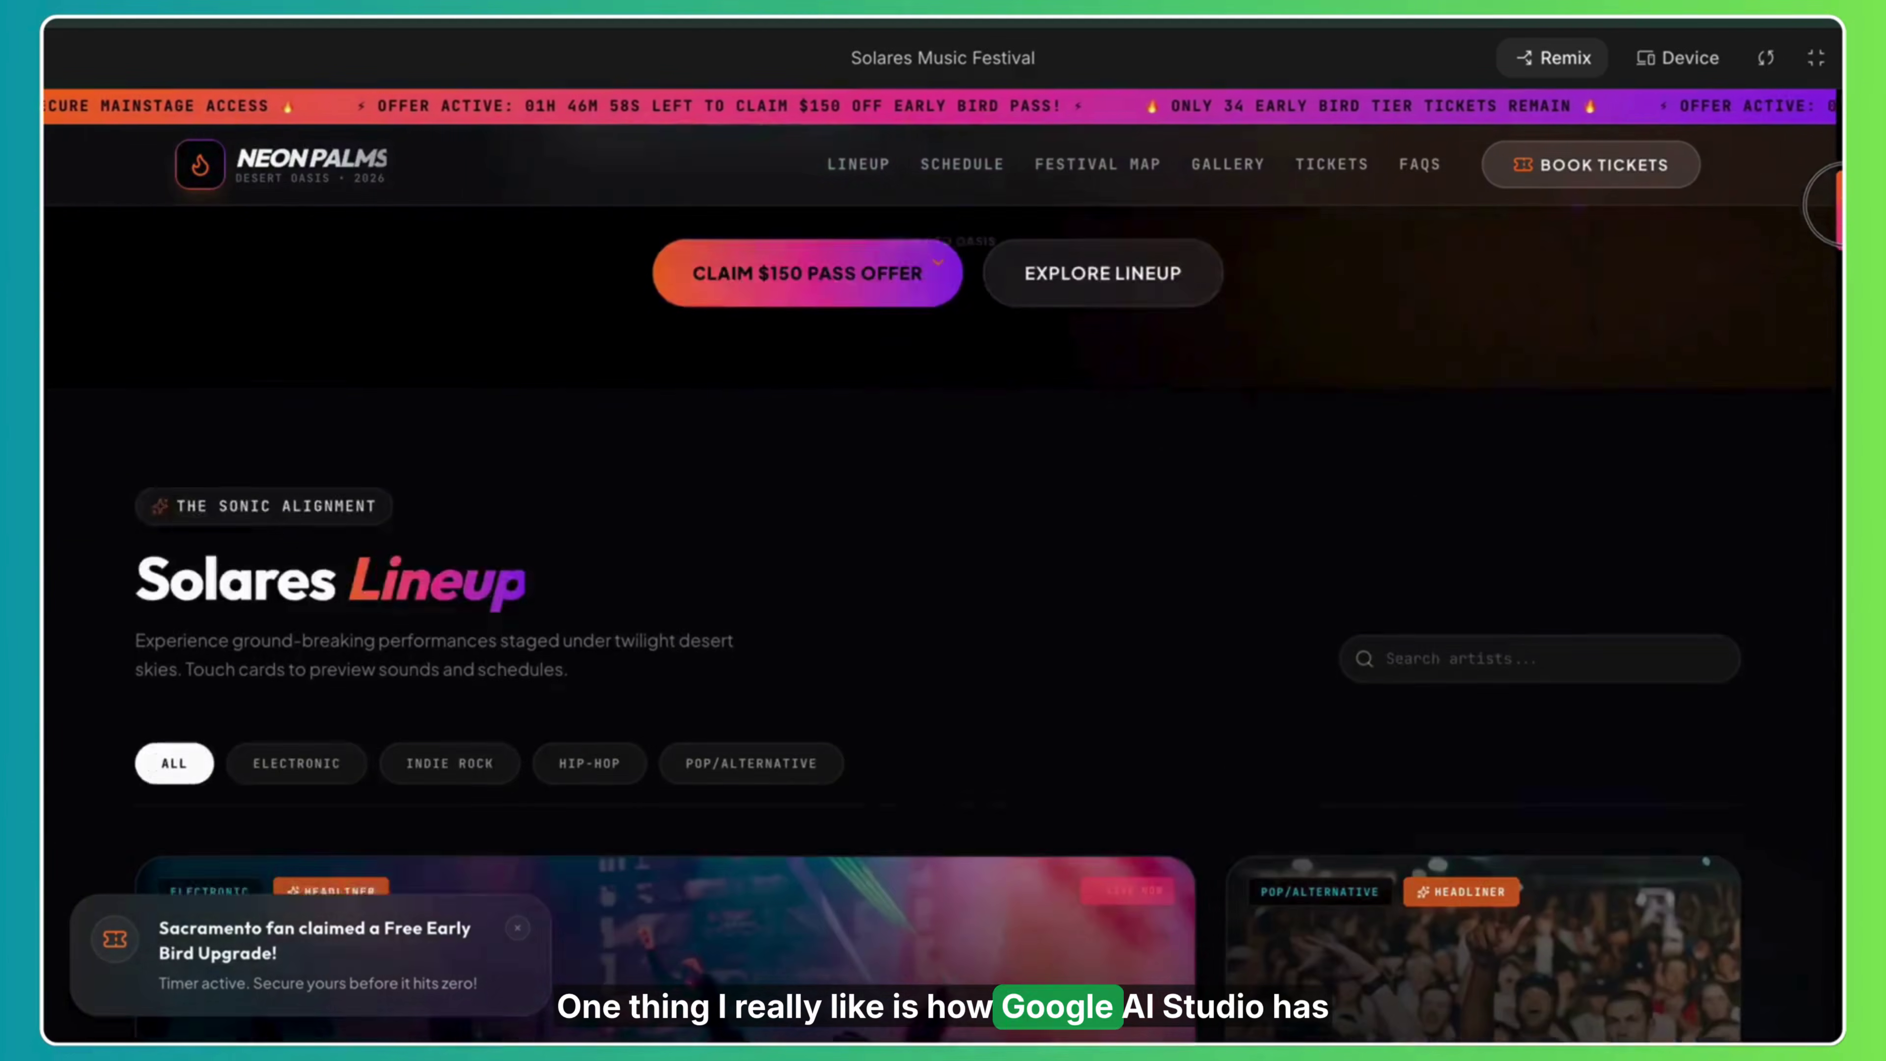
{"action": "scroll", "coordinate": [944, 594], "scroll_direction": "down", "scroll_amount": 10}
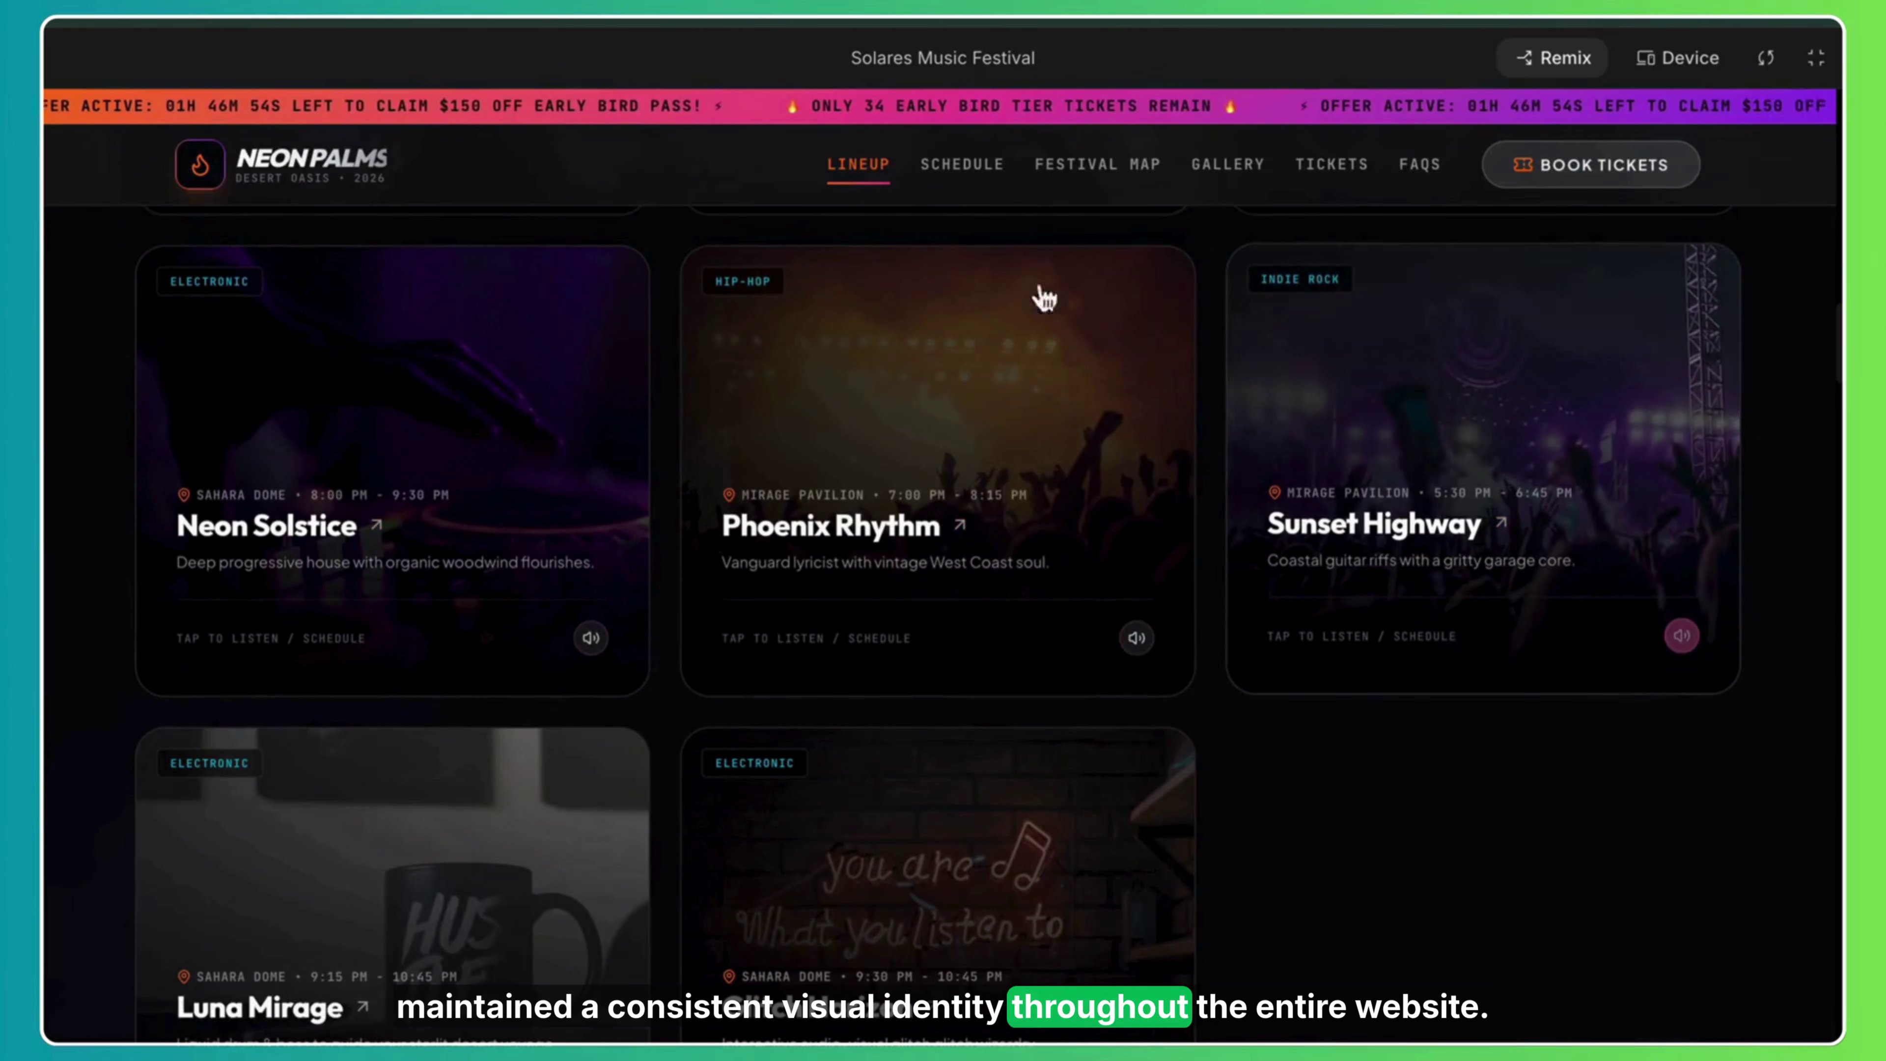
{"action": "scroll", "coordinate": [943, 594], "scroll_direction": "down", "scroll_amount": 10}
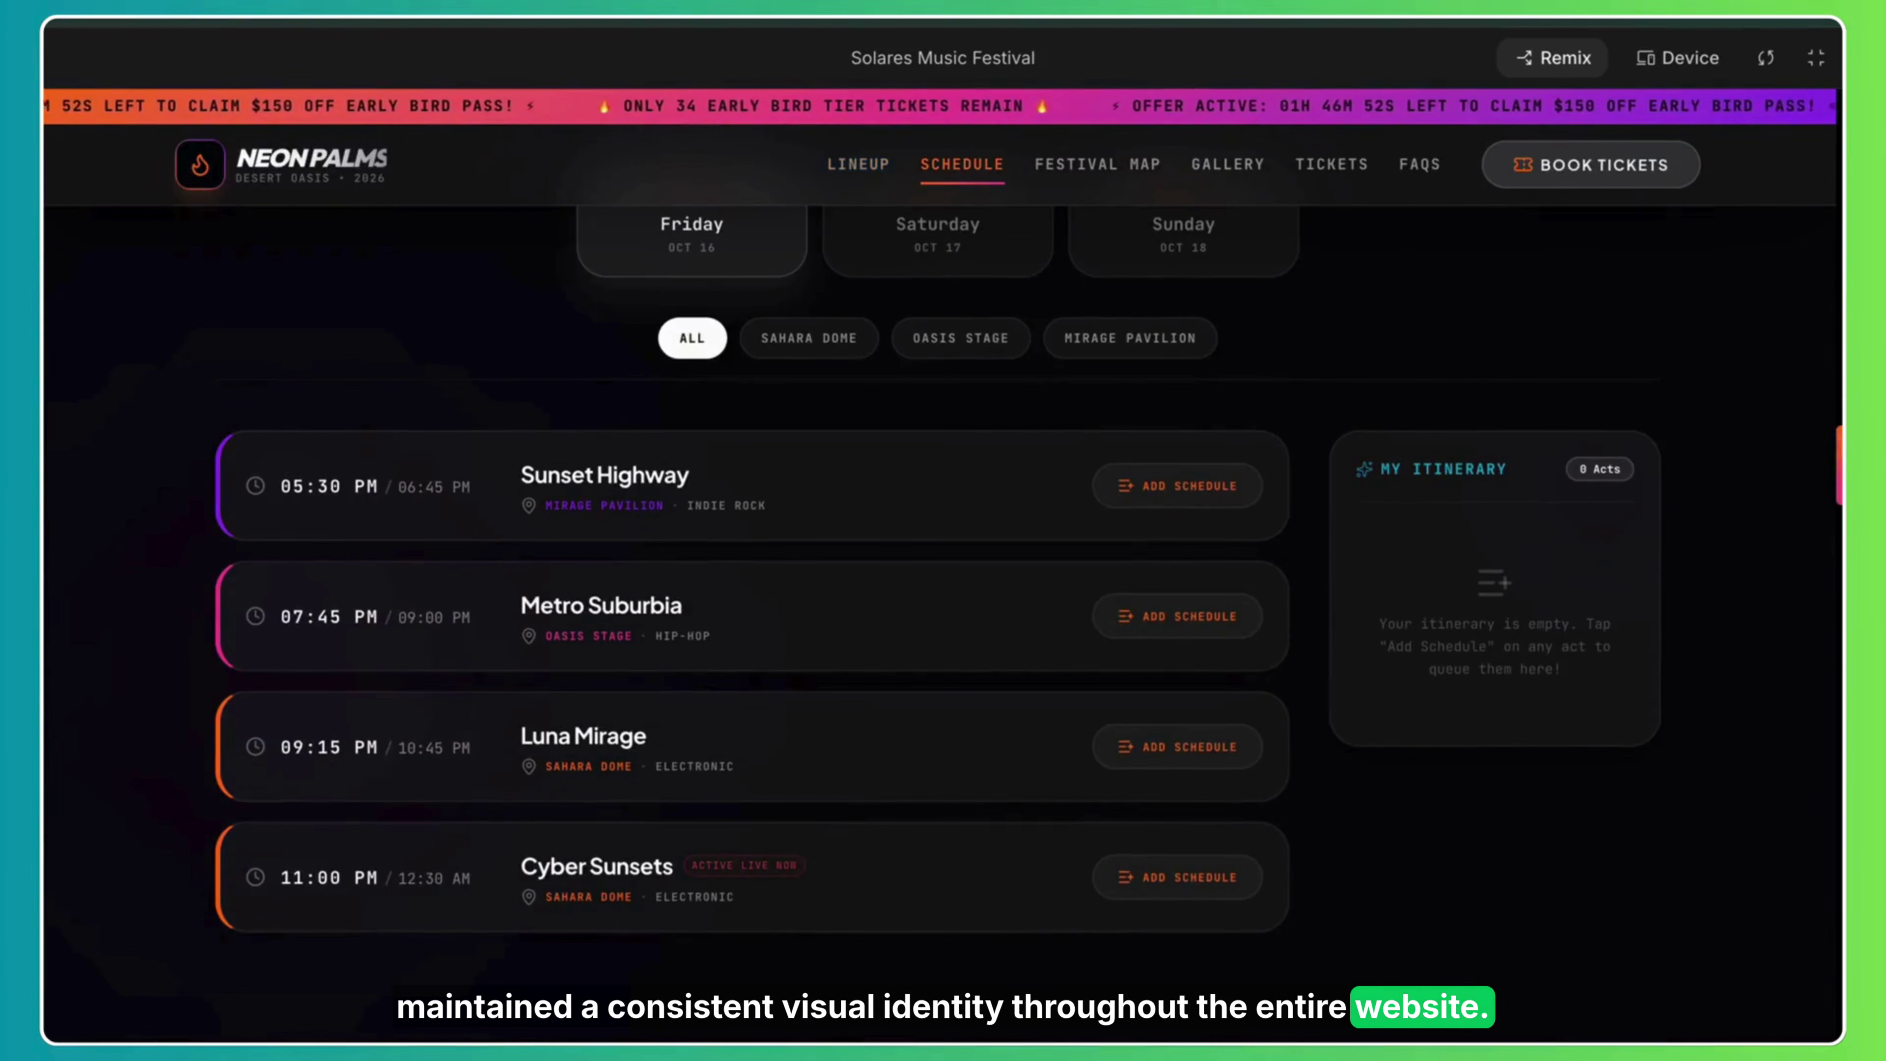
{"action": "left_click", "coordinate": [820, 364]}
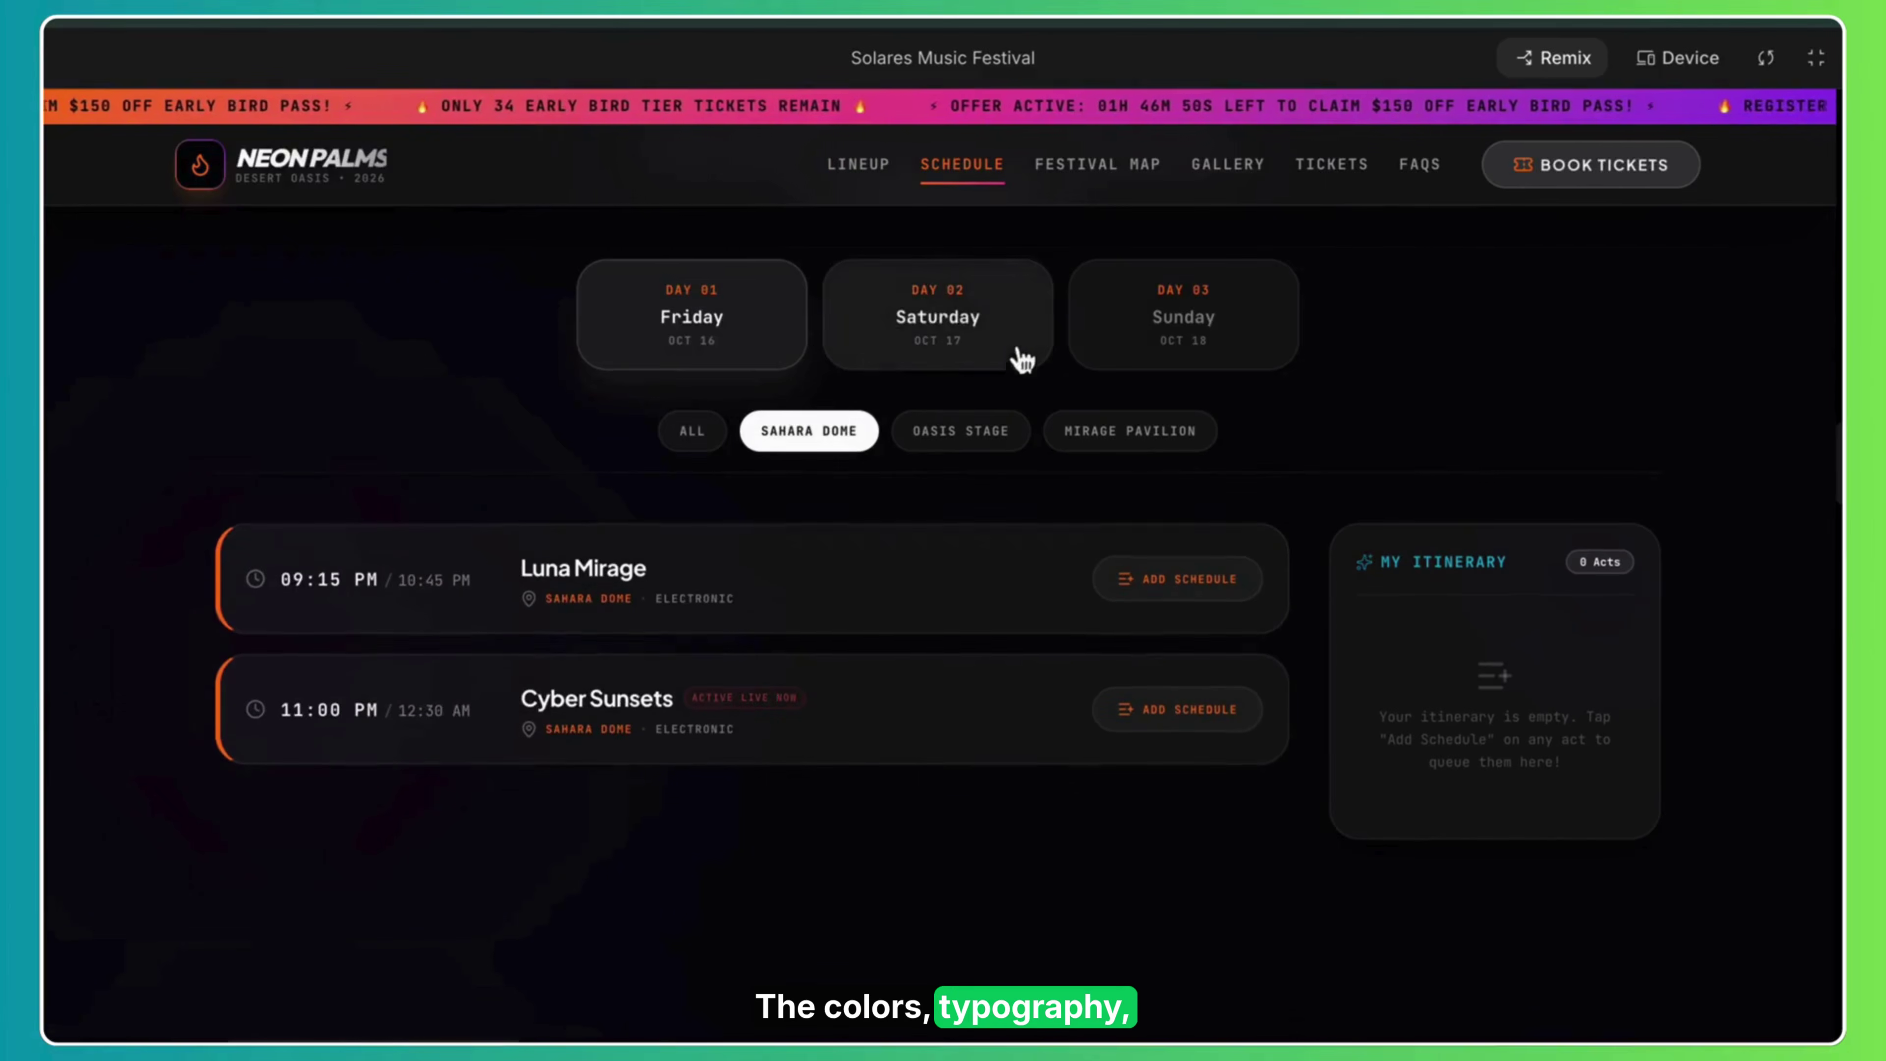
{"action": "left_click", "coordinate": [975, 437]}
{"action": "left_click", "coordinate": [1138, 442]}
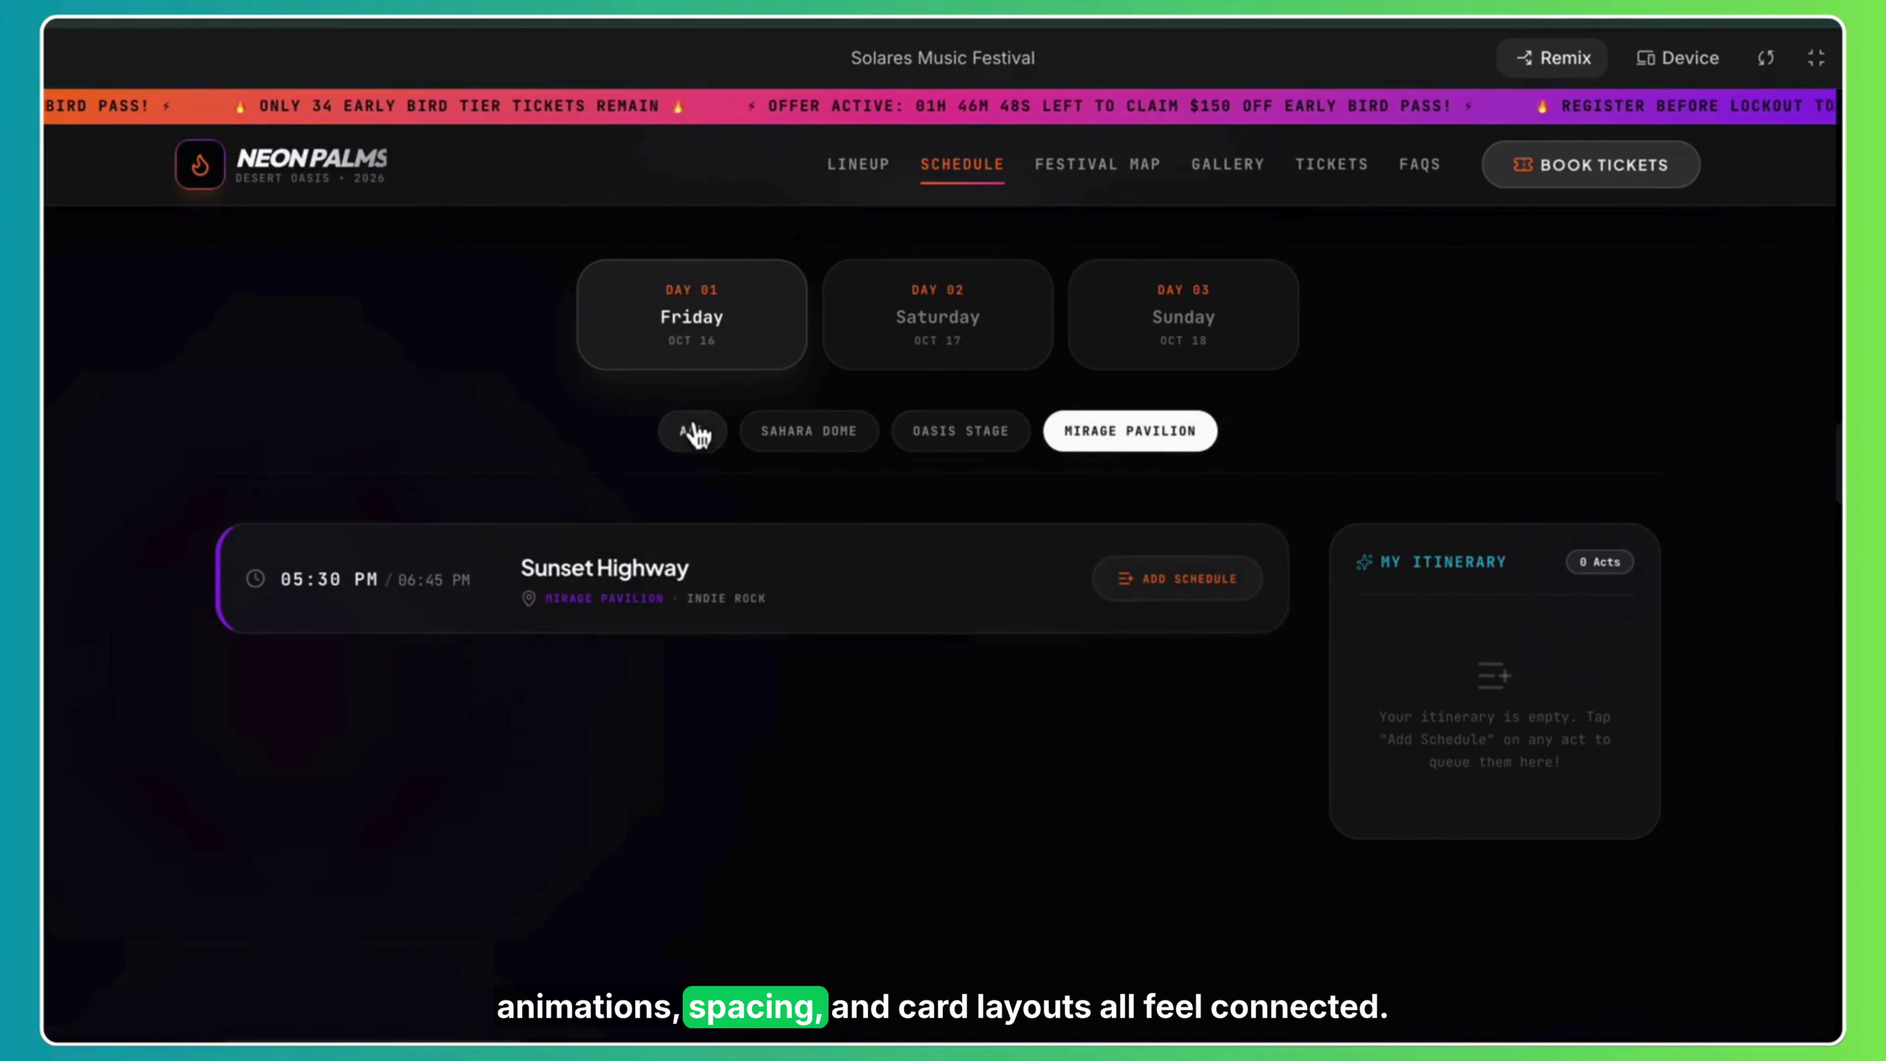
{"action": "left_click", "coordinate": [693, 431]}
{"action": "scroll", "coordinate": [695, 758], "scroll_direction": "down", "scroll_amount": 15}
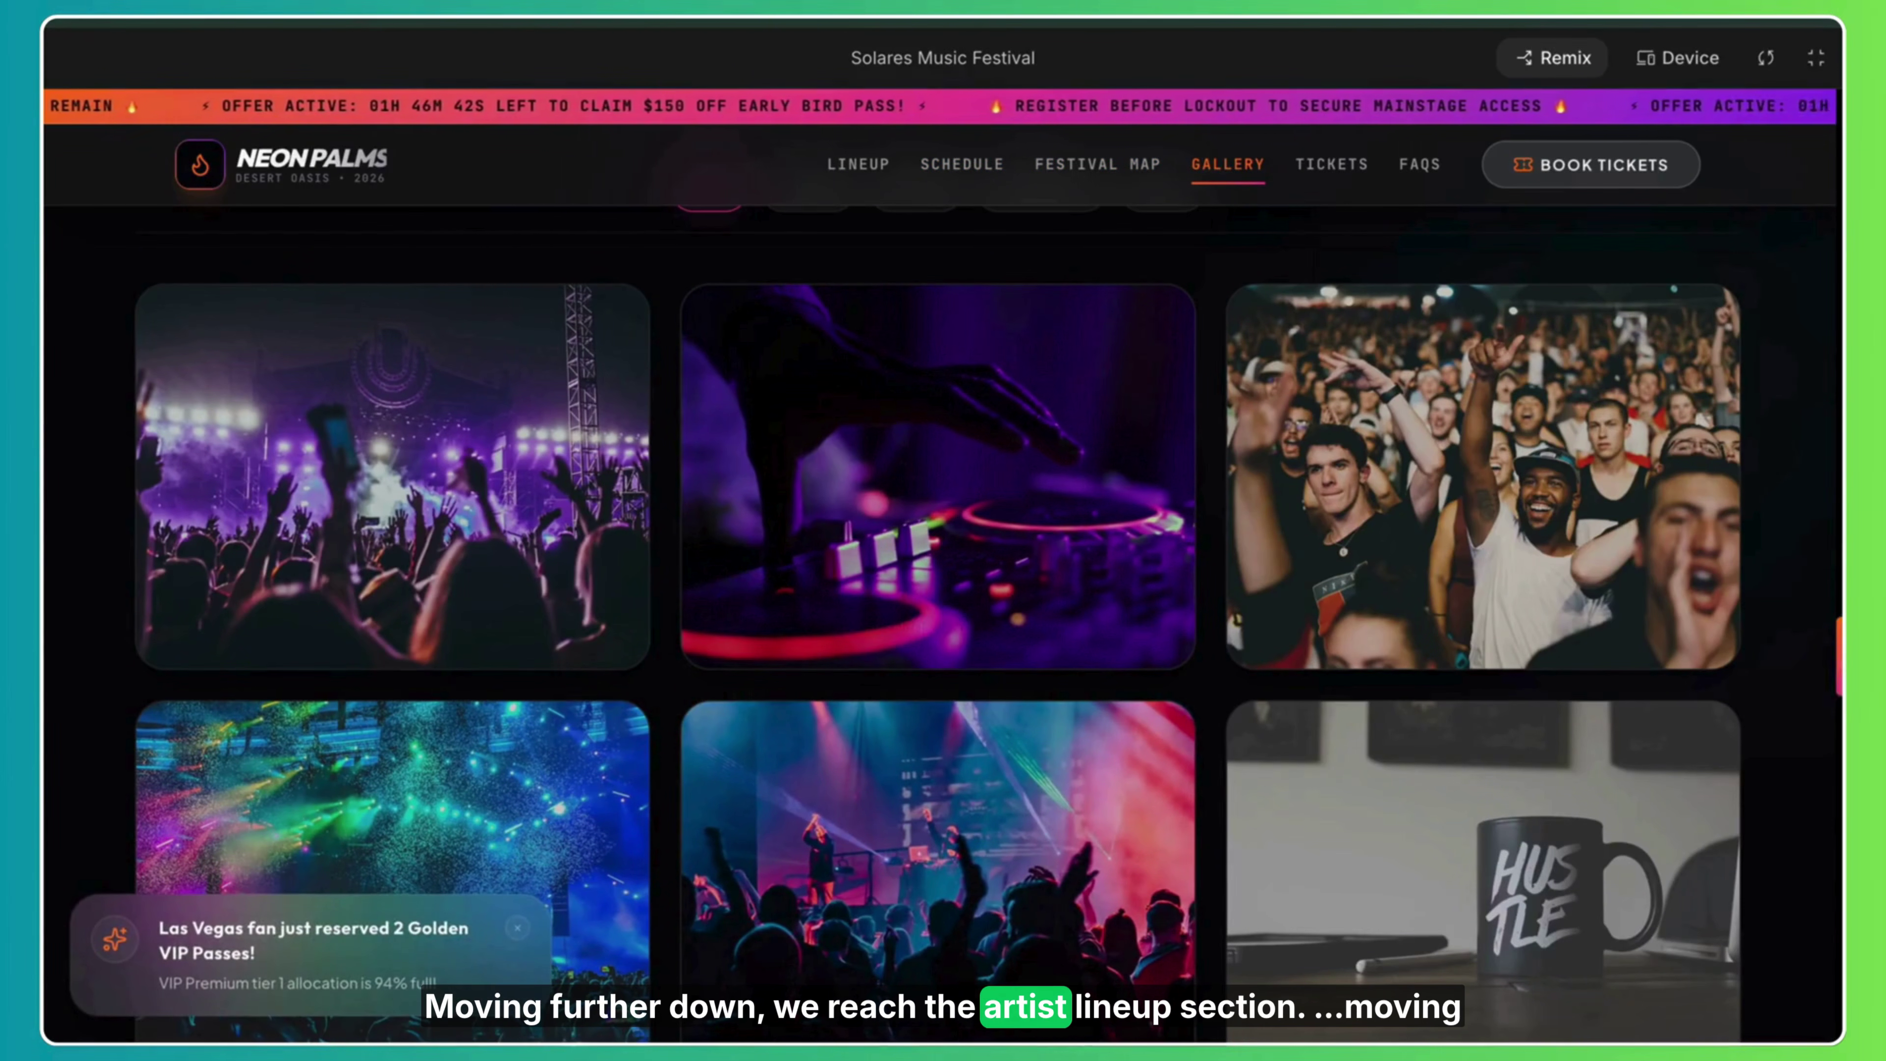
Filter the Solares Lineup by Electronic, Indie Rock, Hip-Hop and Pop/Alternative, then show All.
{"action": "scroll", "coordinate": [943, 624], "scroll_direction": "up", "scroll_amount": 20}
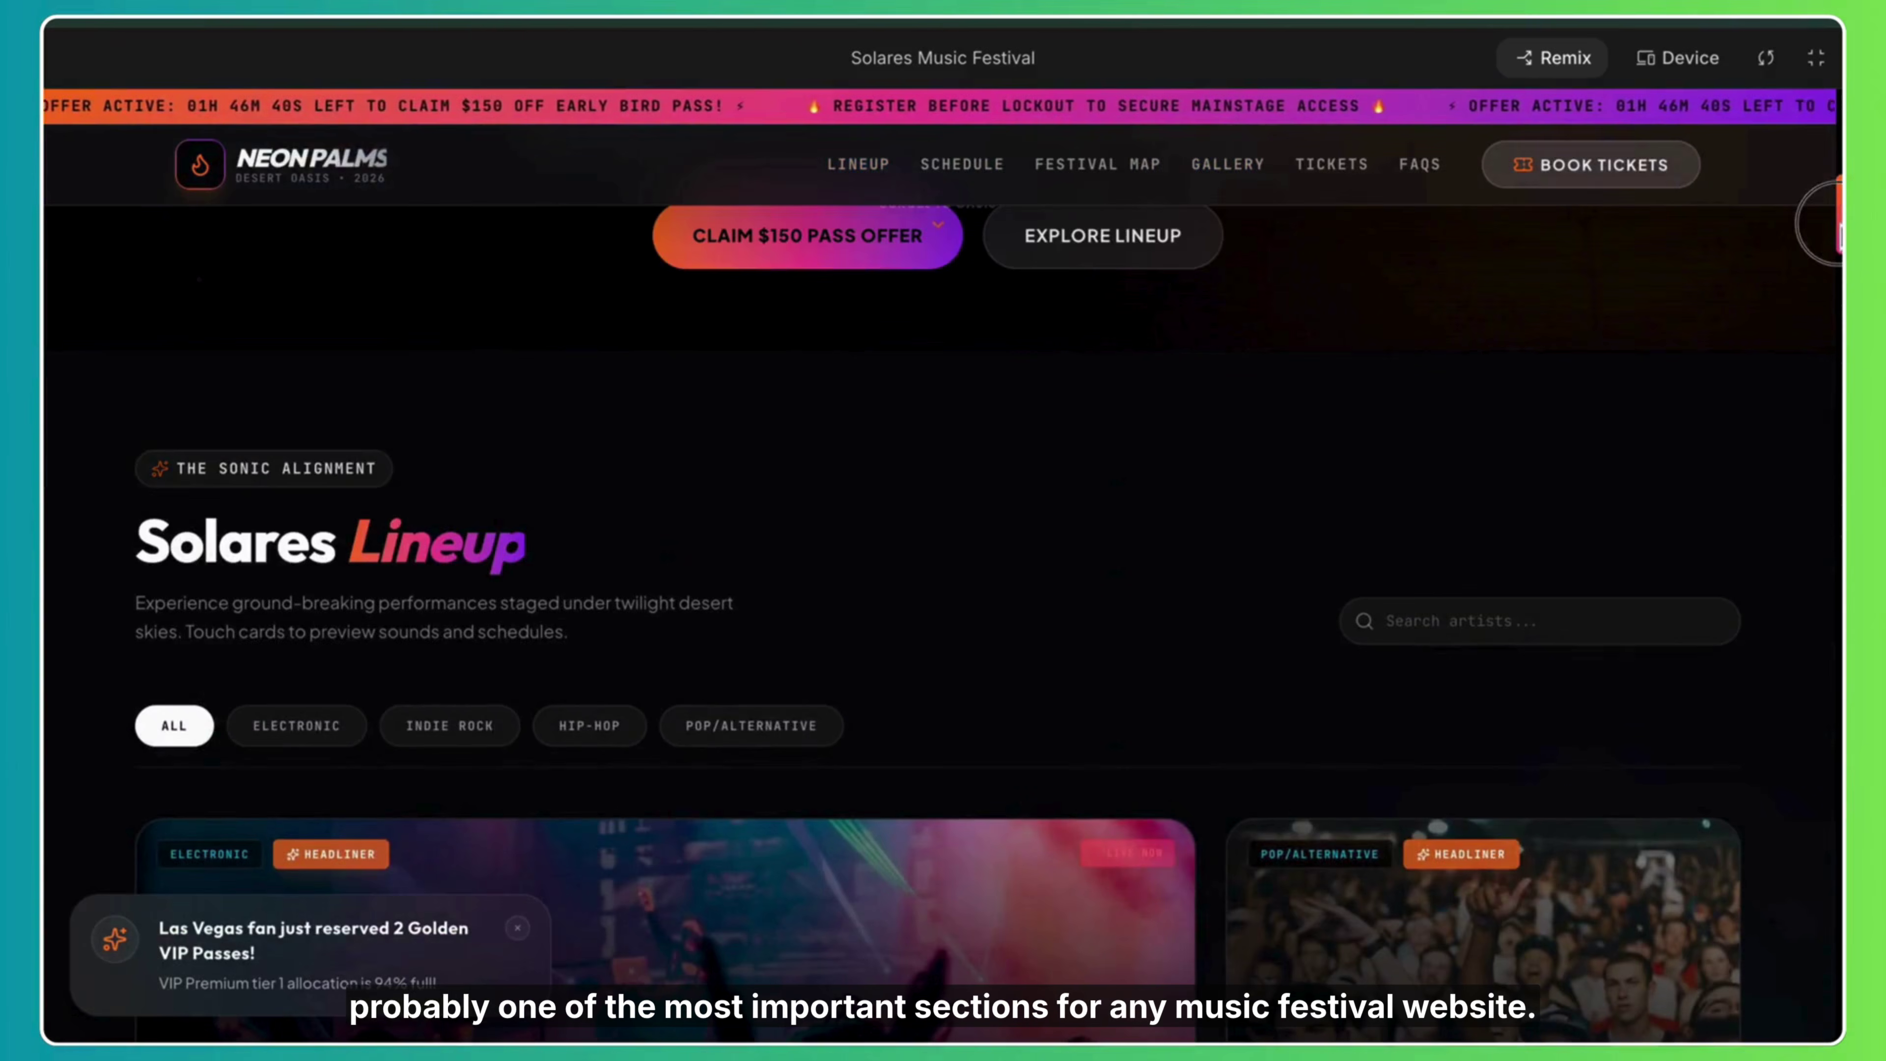
{"action": "scroll", "coordinate": [943, 594], "scroll_direction": "up", "scroll_amount": 10}
{"action": "scroll", "coordinate": [943, 595], "scroll_direction": "down", "scroll_amount": 10}
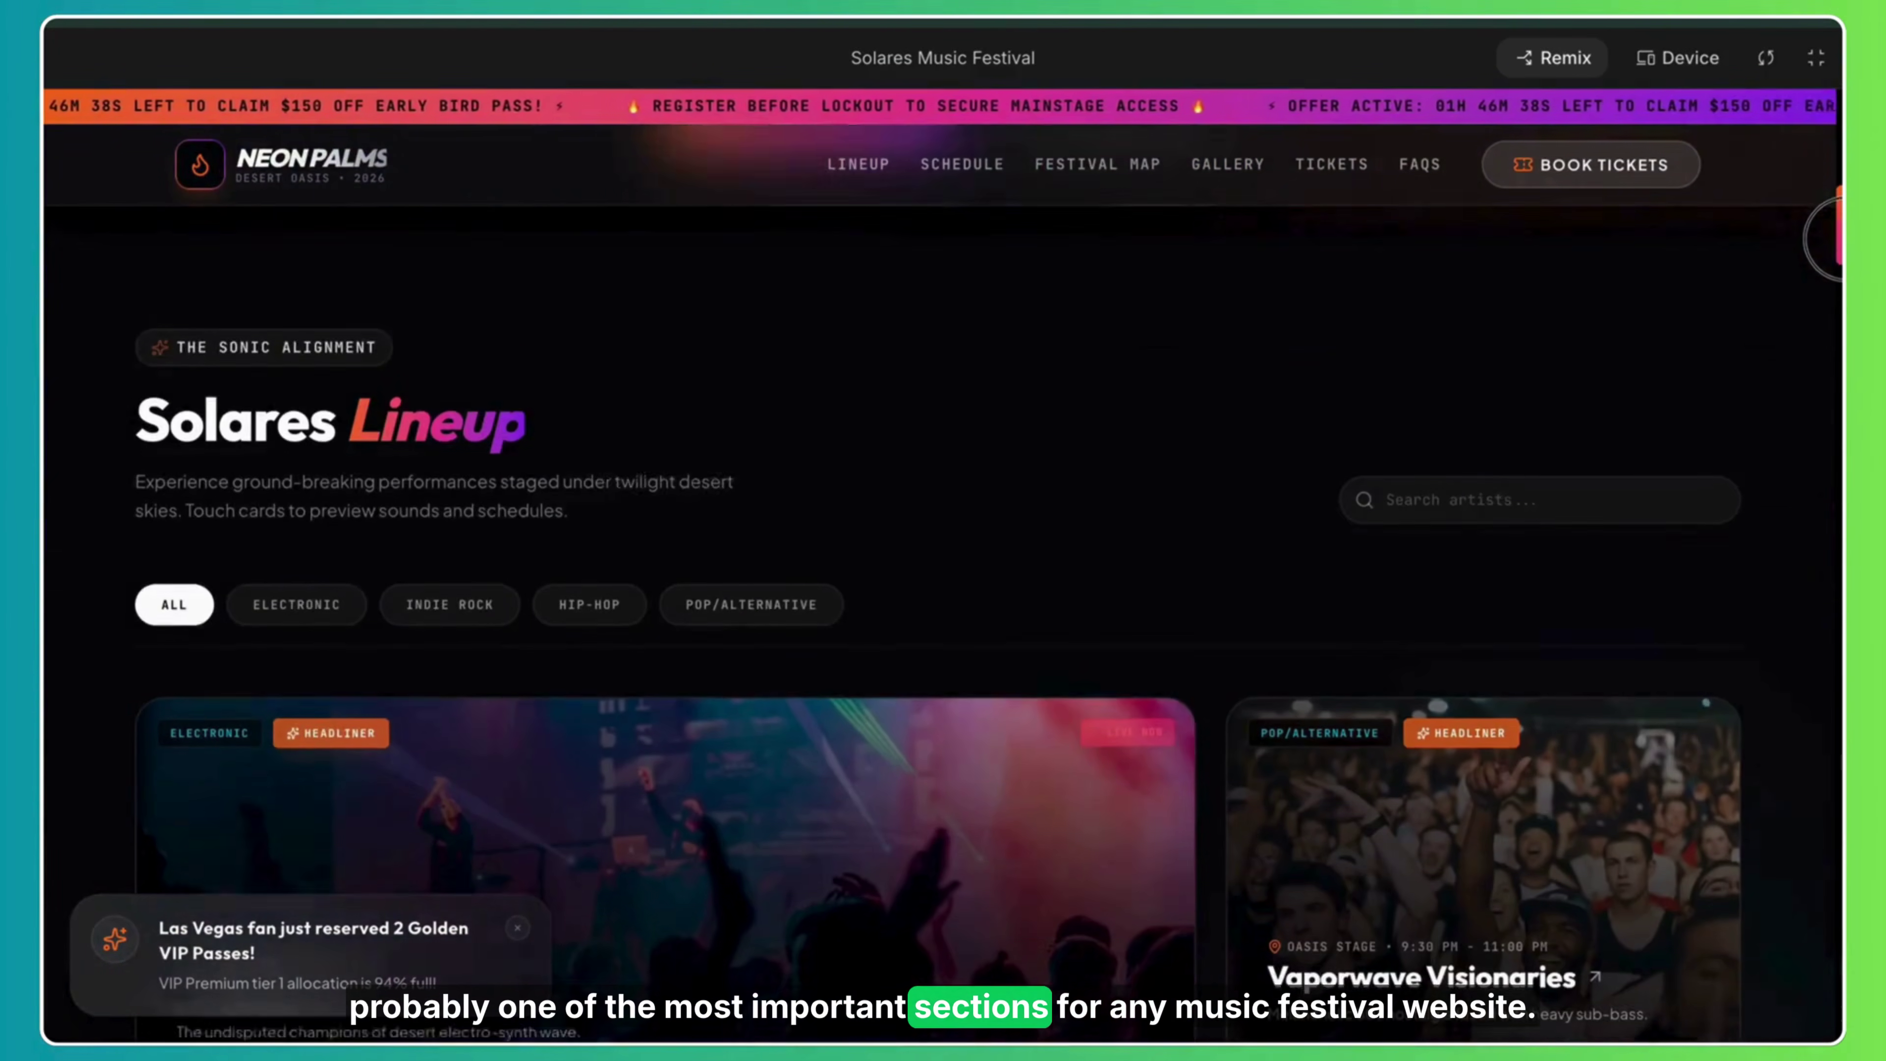
{"action": "scroll", "coordinate": [943, 594], "scroll_direction": "down", "scroll_amount": 3}
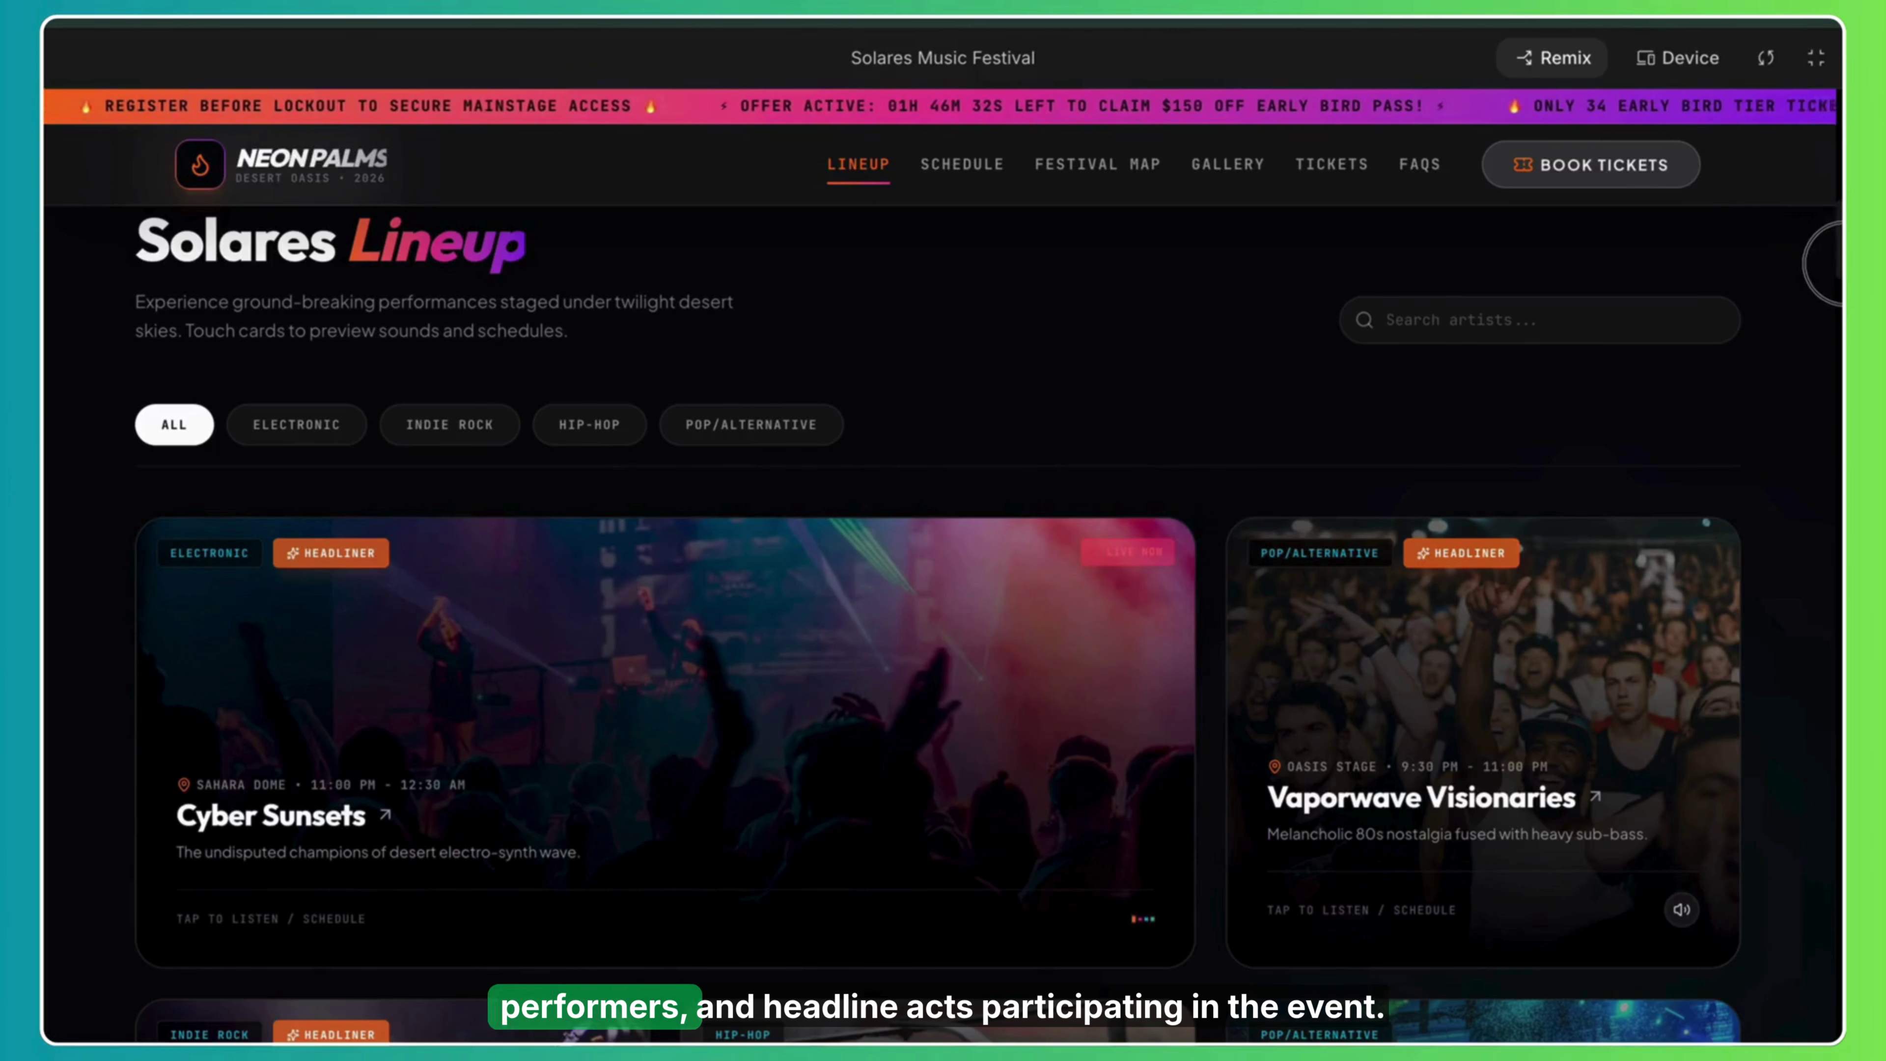
{"action": "scroll", "coordinate": [943, 617], "scroll_direction": "down", "scroll_amount": 3}
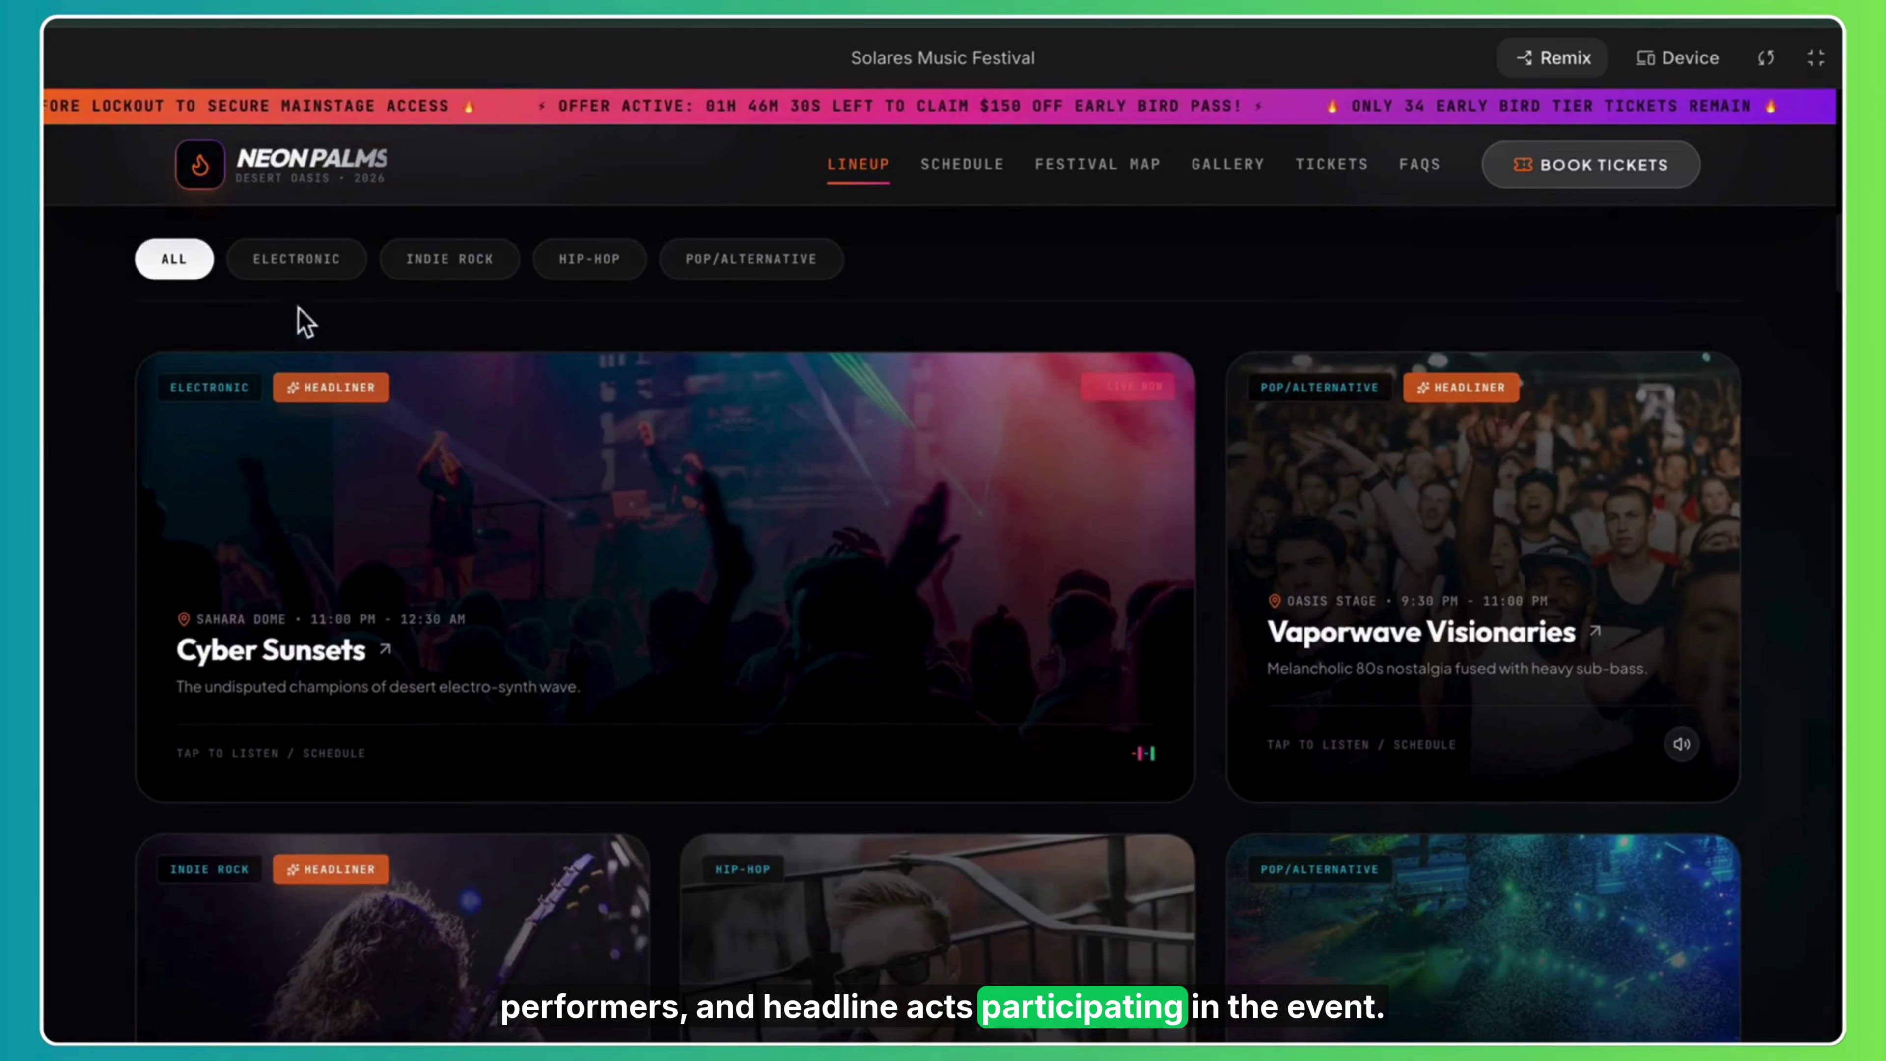
{"action": "left_click", "coordinate": [300, 260]}
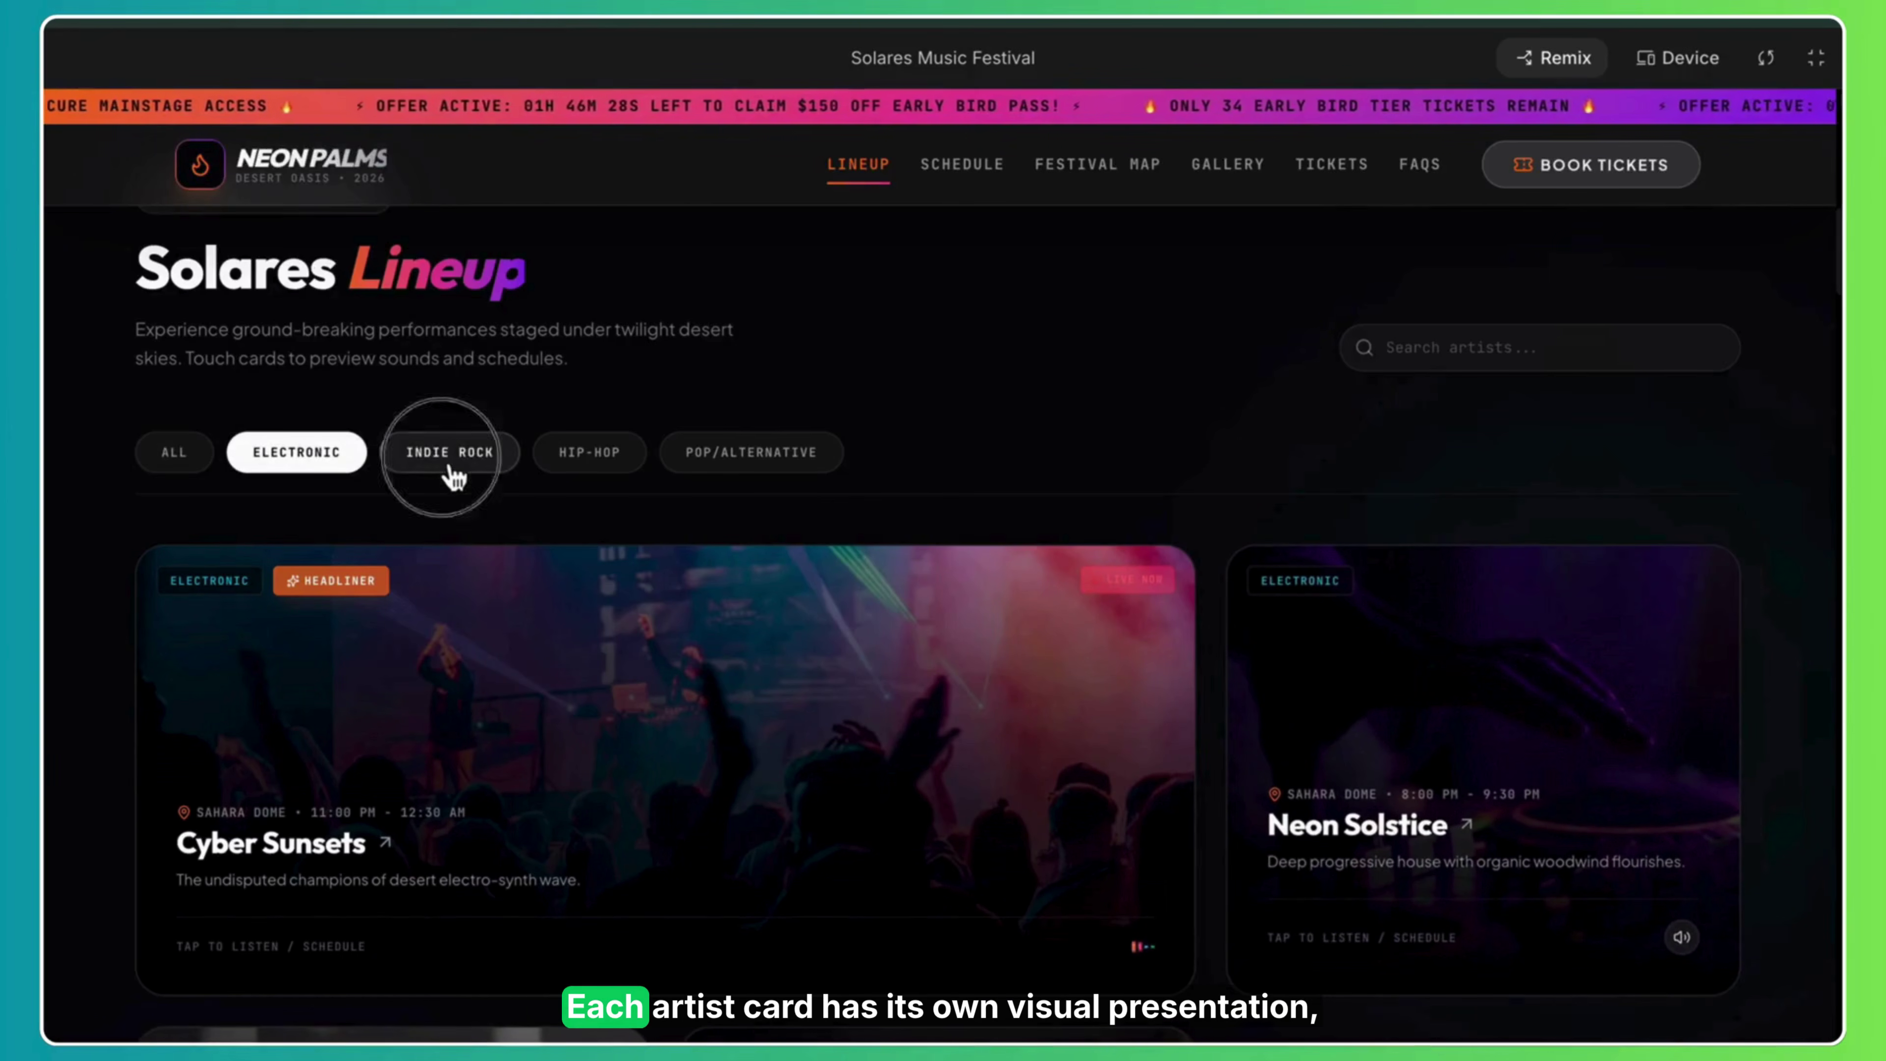
{"action": "left_click", "coordinate": [450, 464]}
{"action": "left_click", "coordinate": [594, 558]}
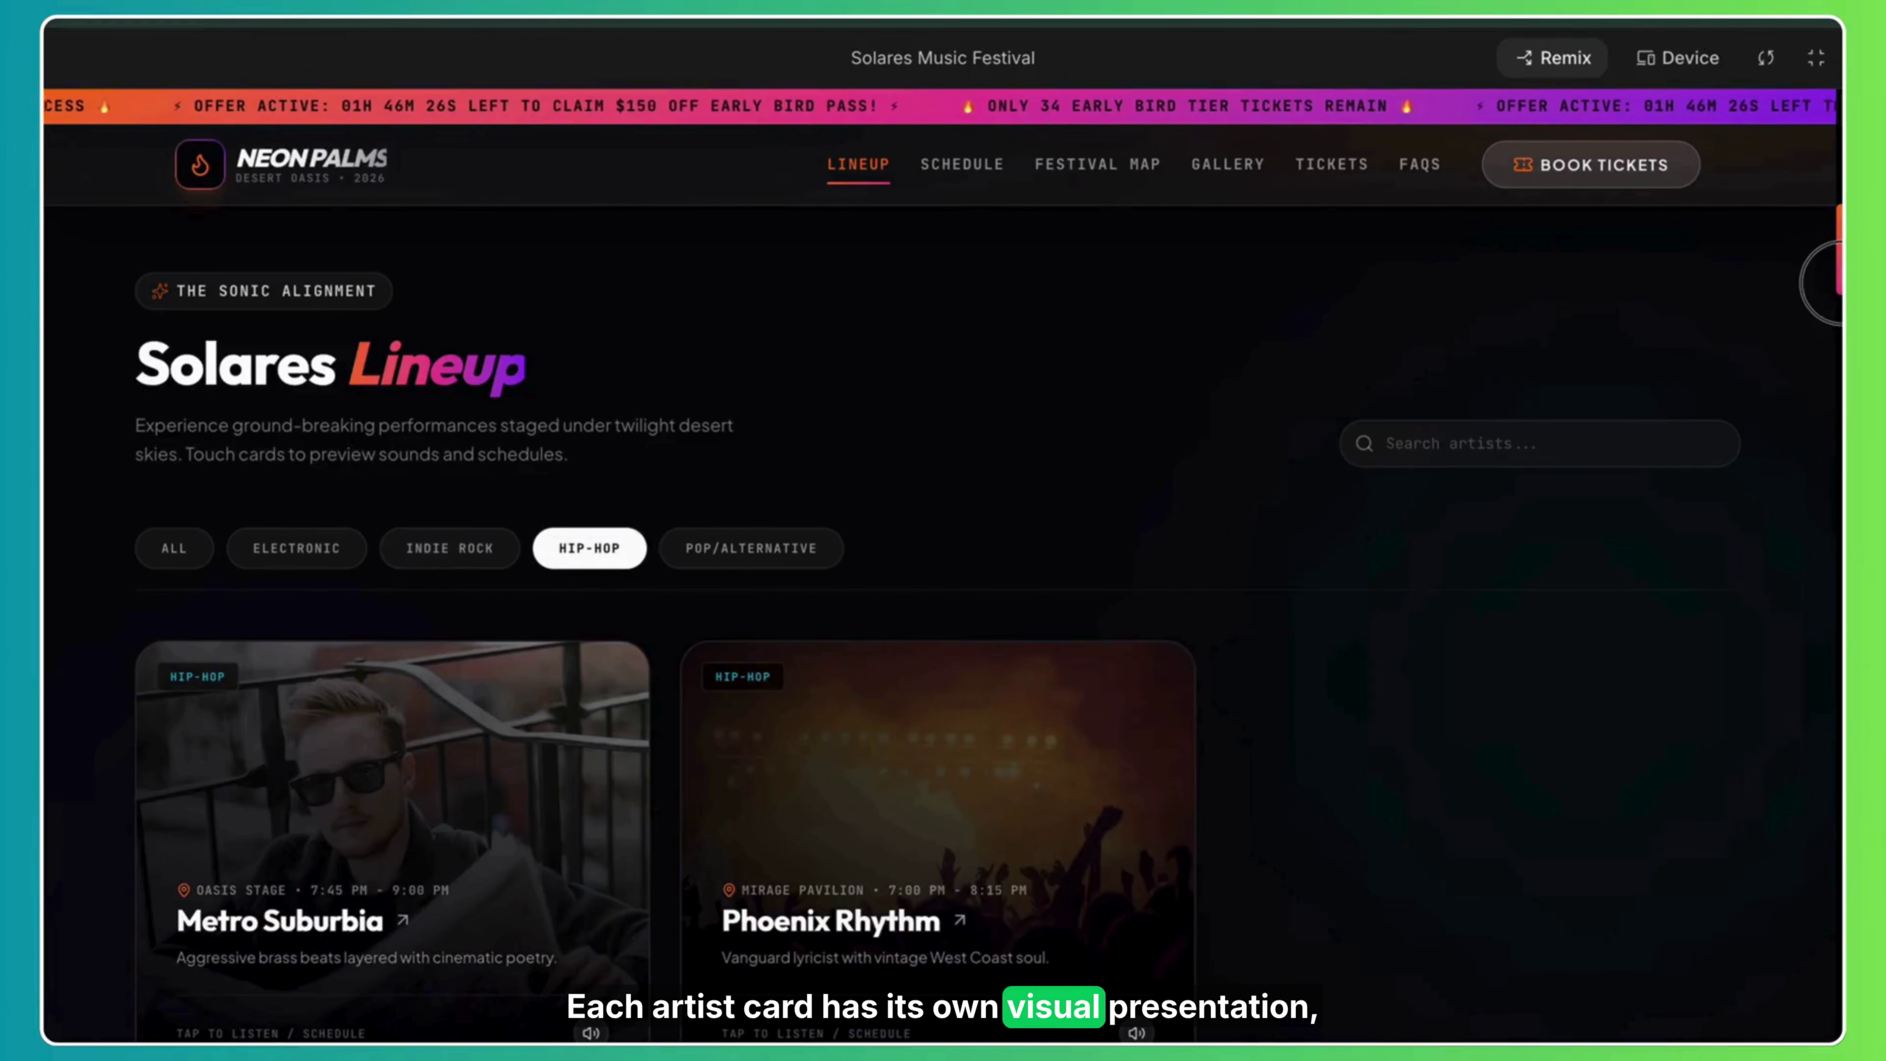
{"action": "scroll", "coordinate": [1832, 284], "scroll_direction": "down", "scroll_amount": 4}
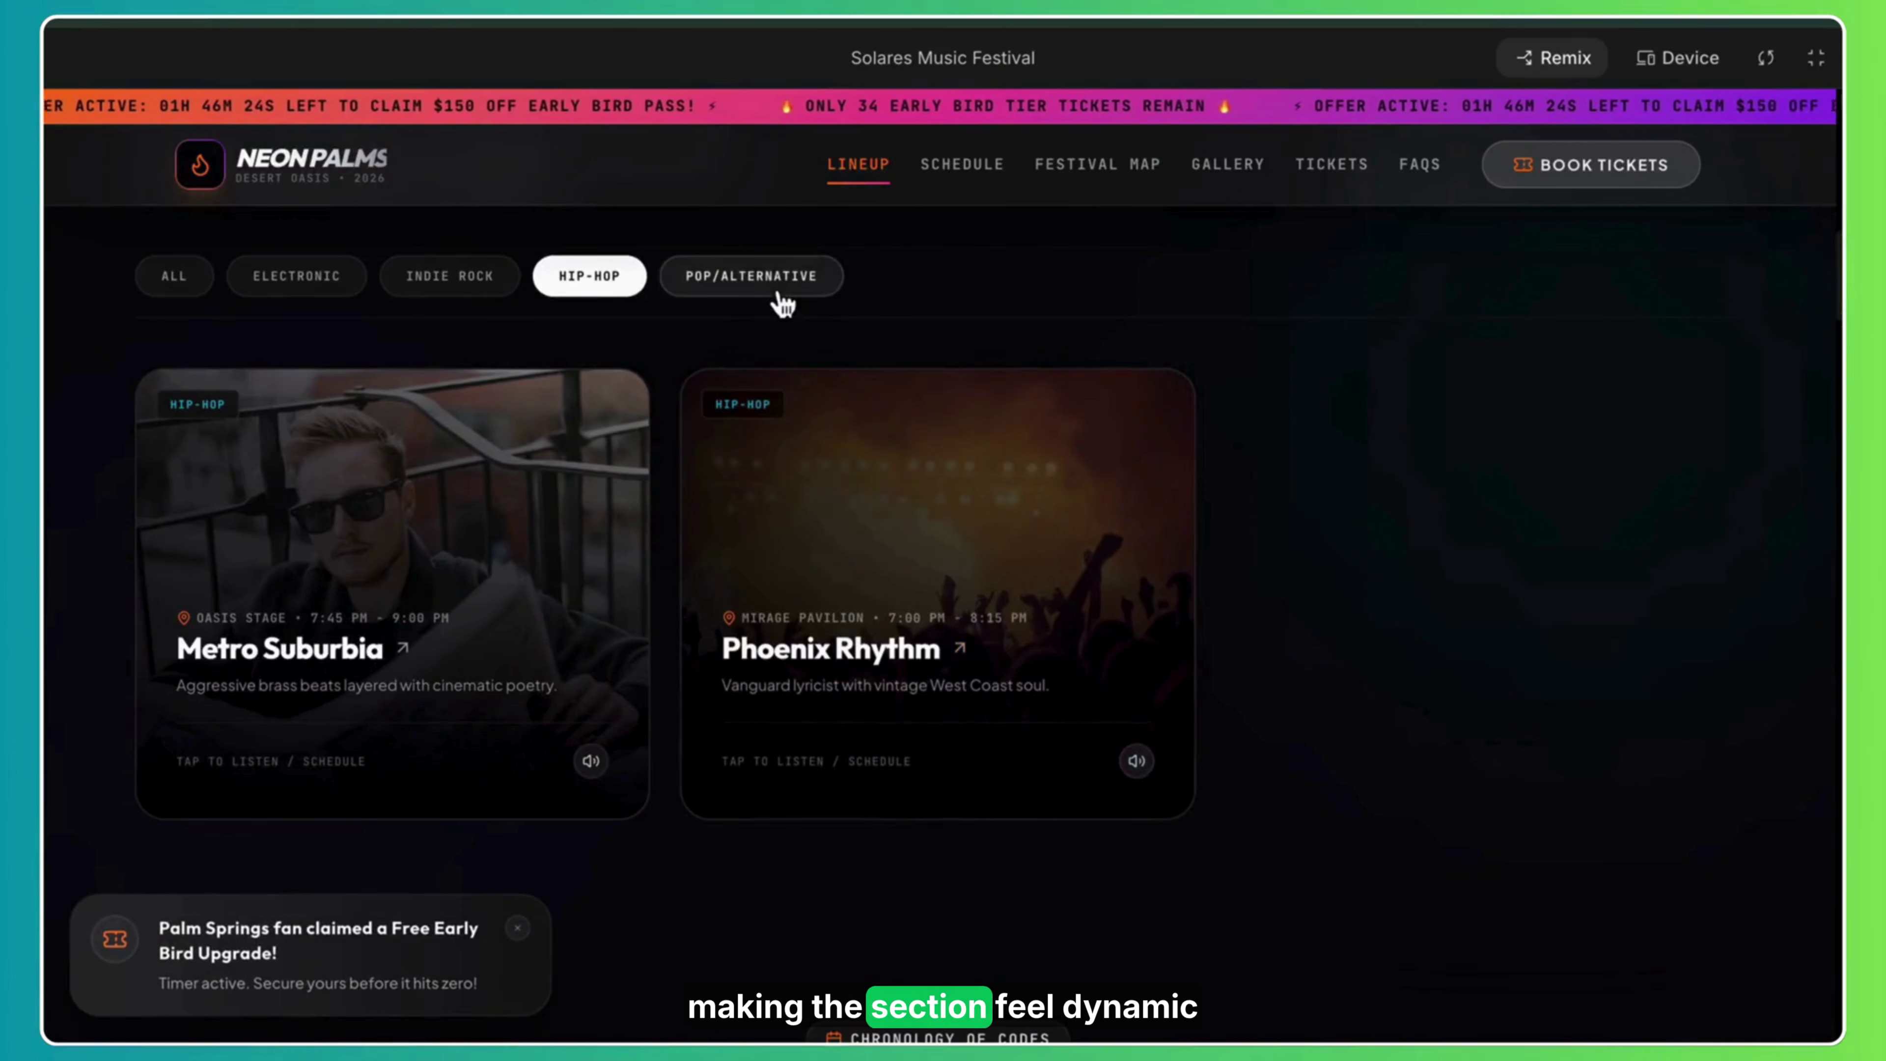
{"action": "left_click", "coordinate": [781, 303]}
{"action": "left_click", "coordinate": [454, 303]}
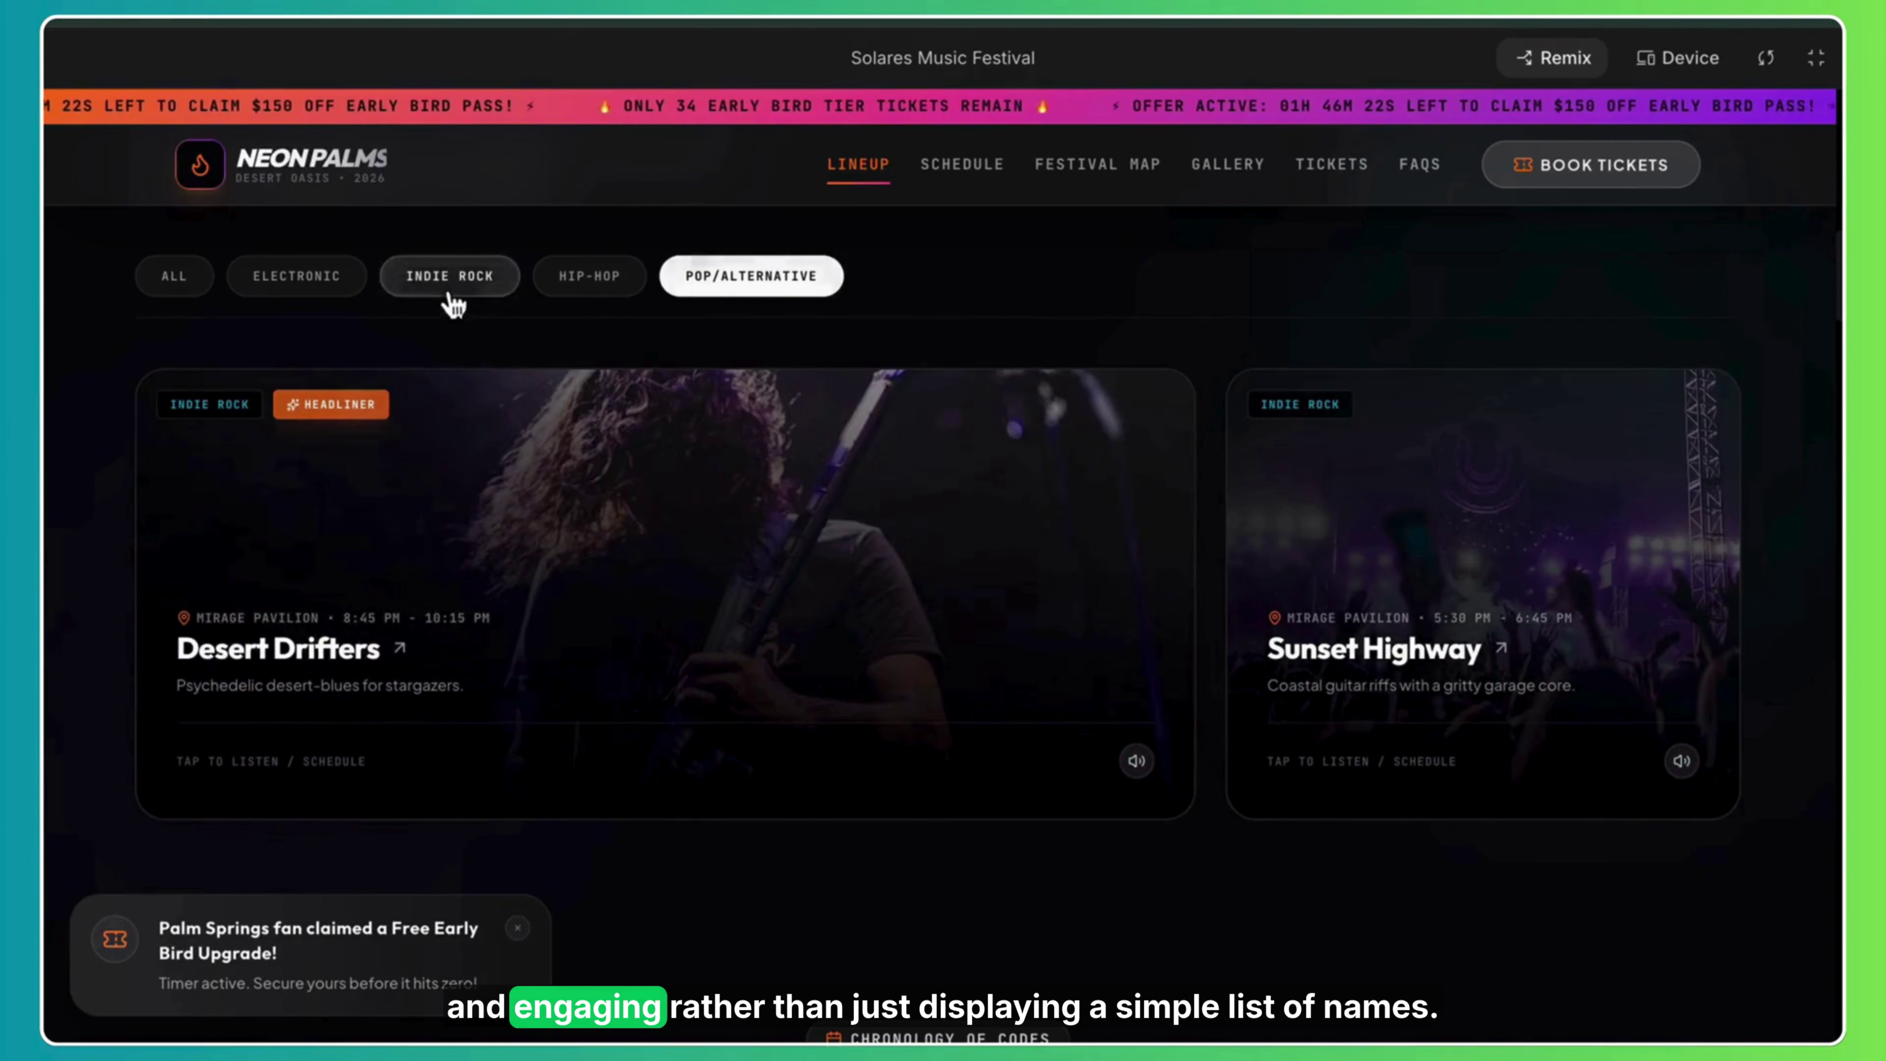
{"action": "left_click", "coordinate": [182, 300]}
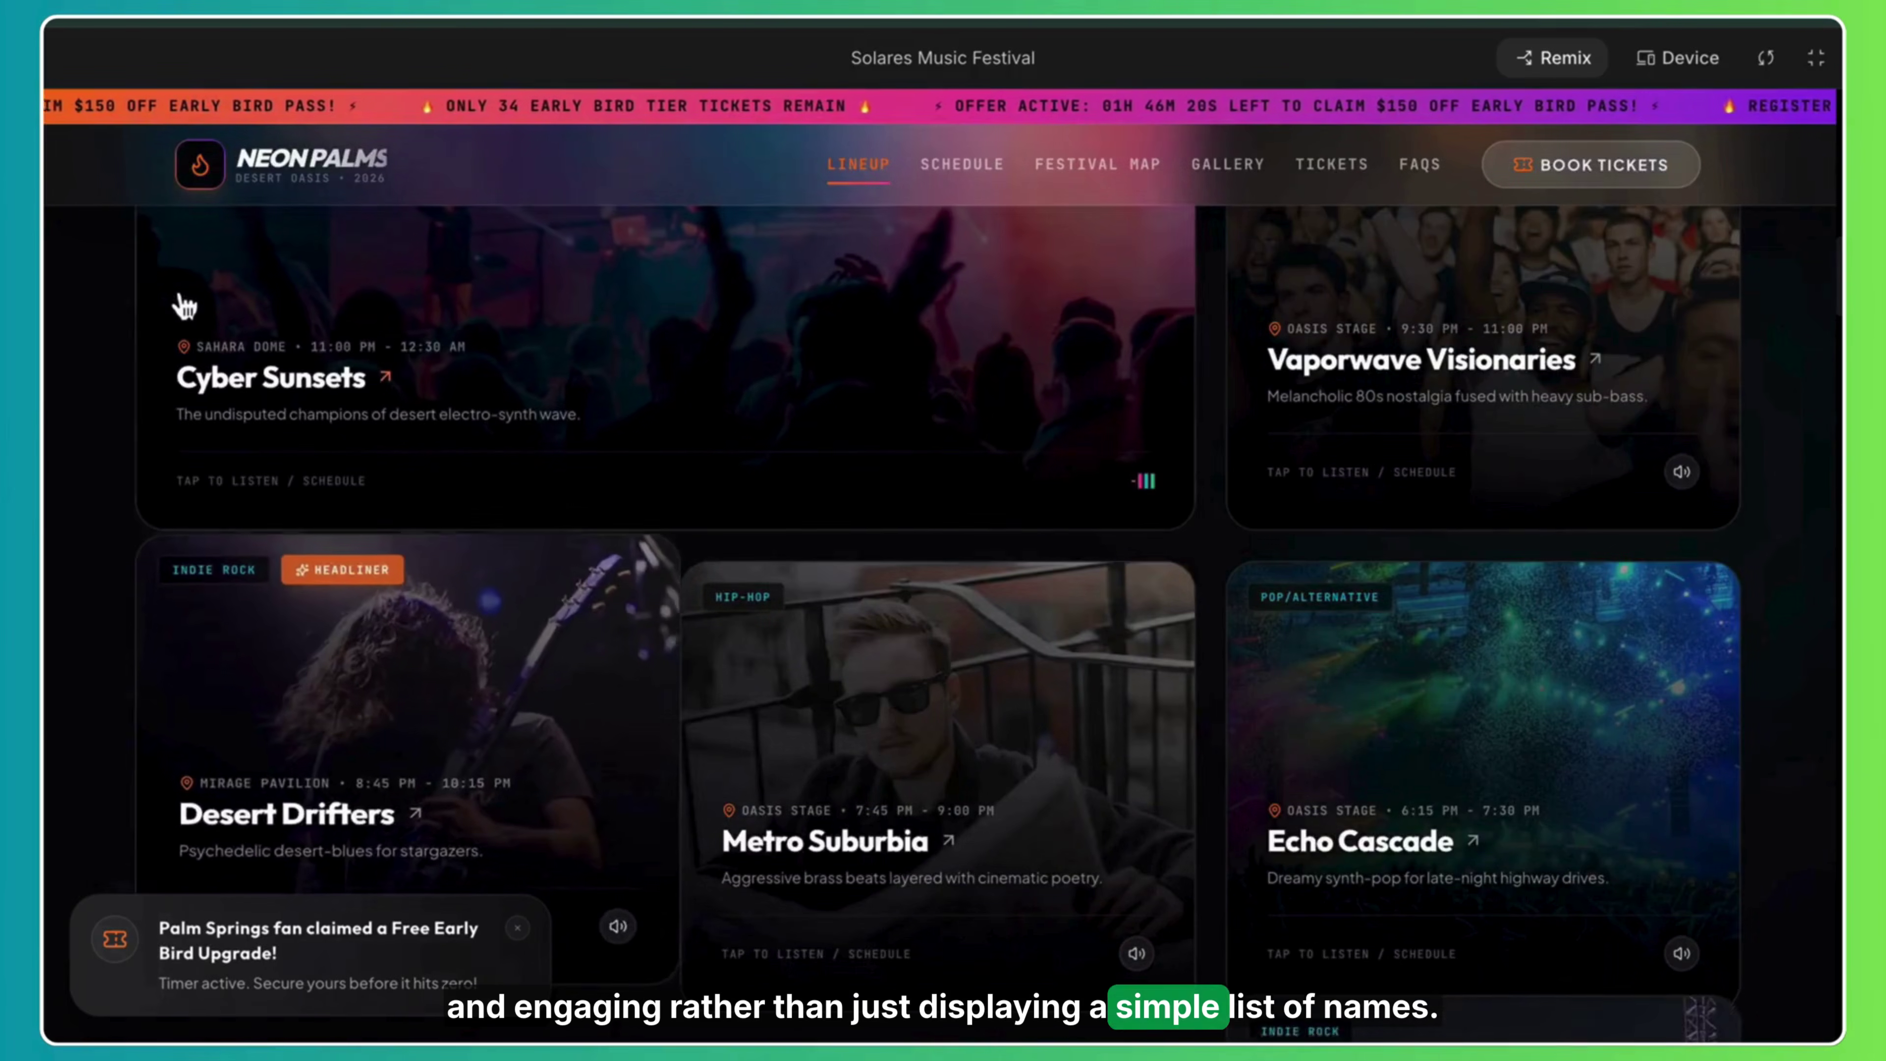
{"action": "scroll", "coordinate": [1819, 297], "scroll_direction": "down", "scroll_amount": 3}
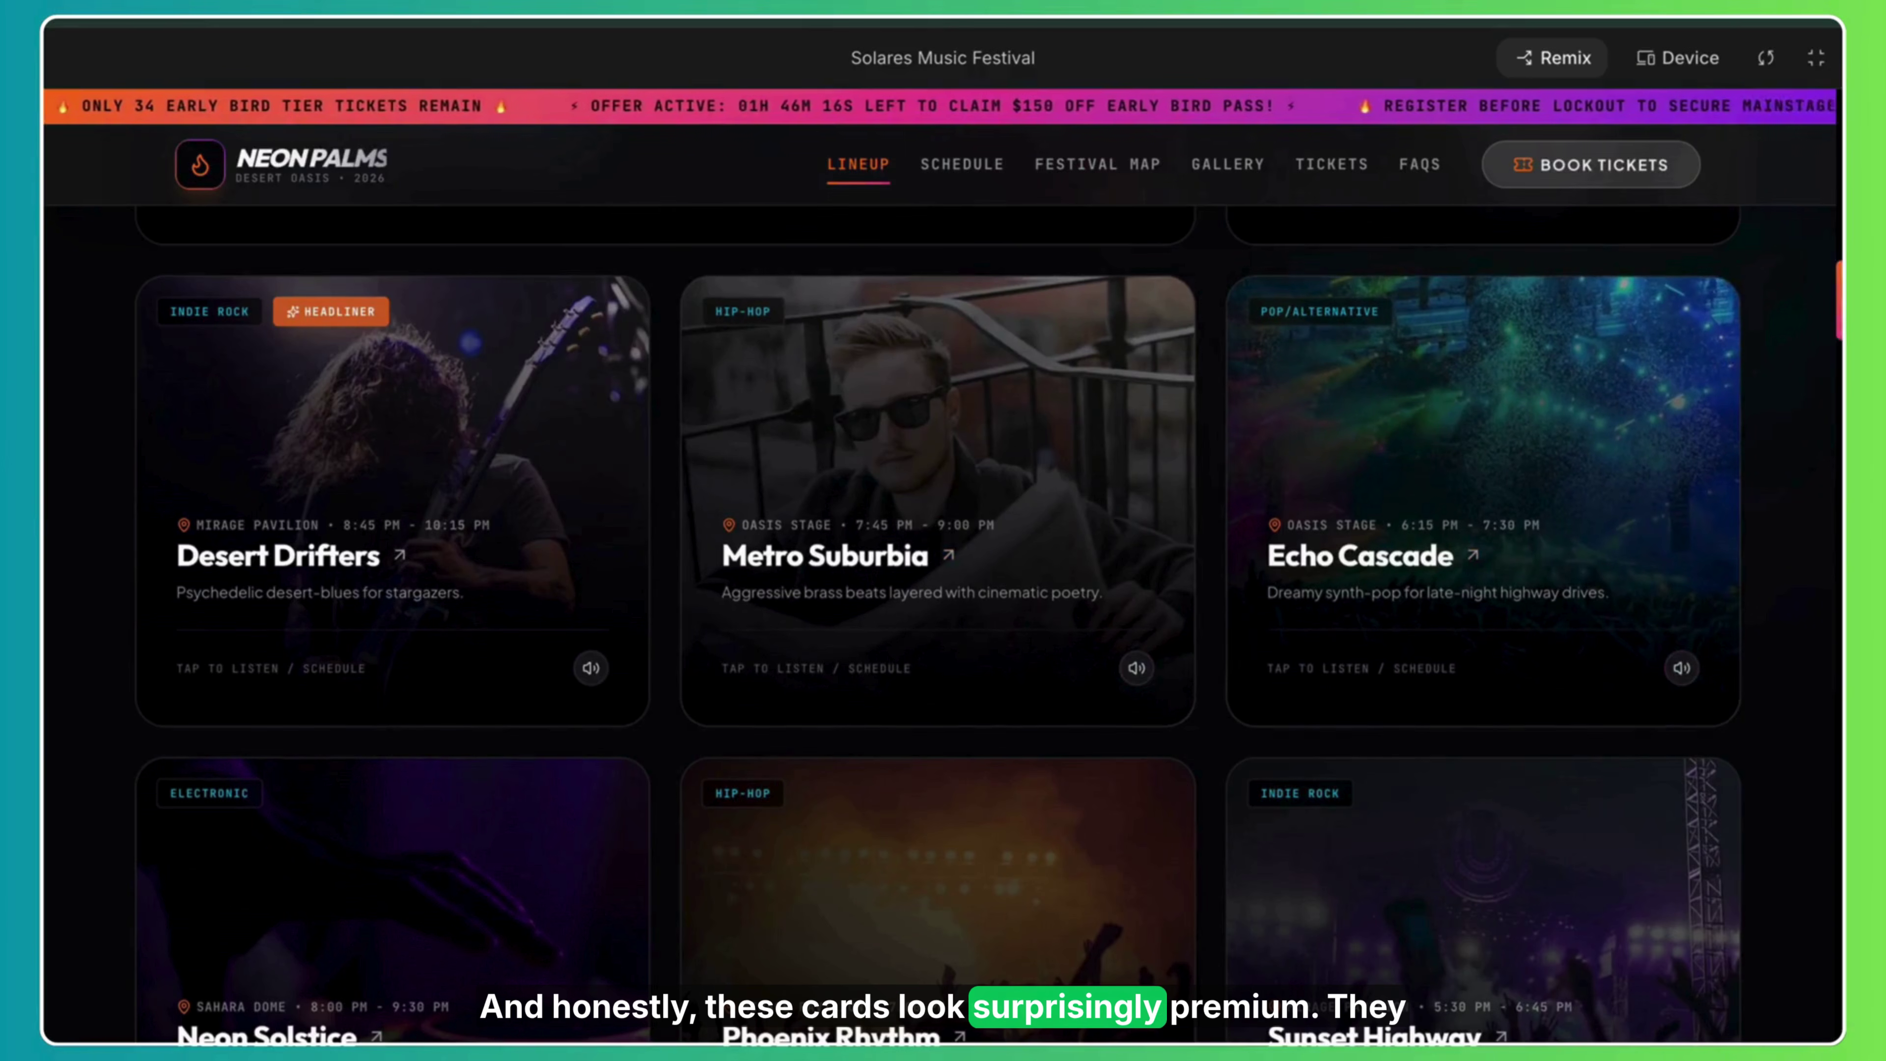
View and close the Phoenix Rhythm artist details, then scroll down to Festival Schedules.
{"action": "left_click", "coordinate": [951, 787]}
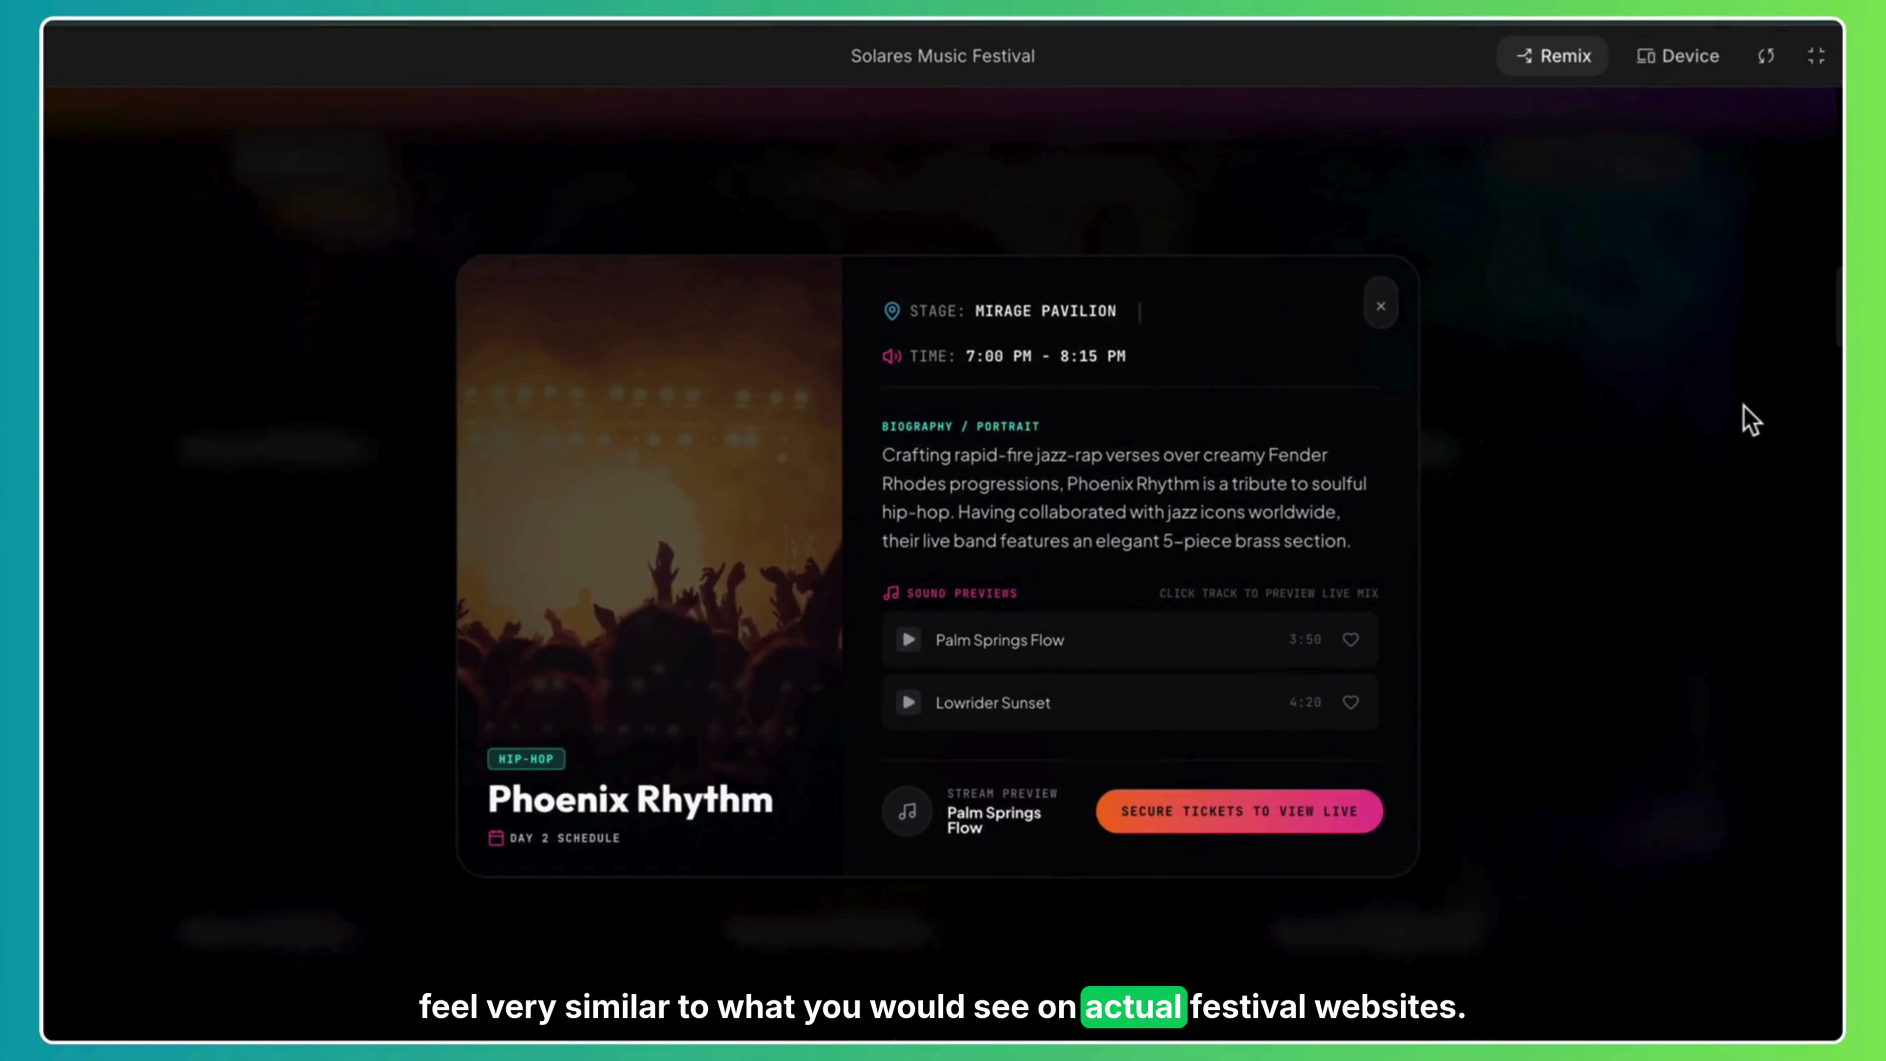
{"action": "left_click", "coordinate": [1383, 305]}
{"action": "left_click_drag", "start_coordinate": [1837, 308], "coordinate": [1837, 422]}
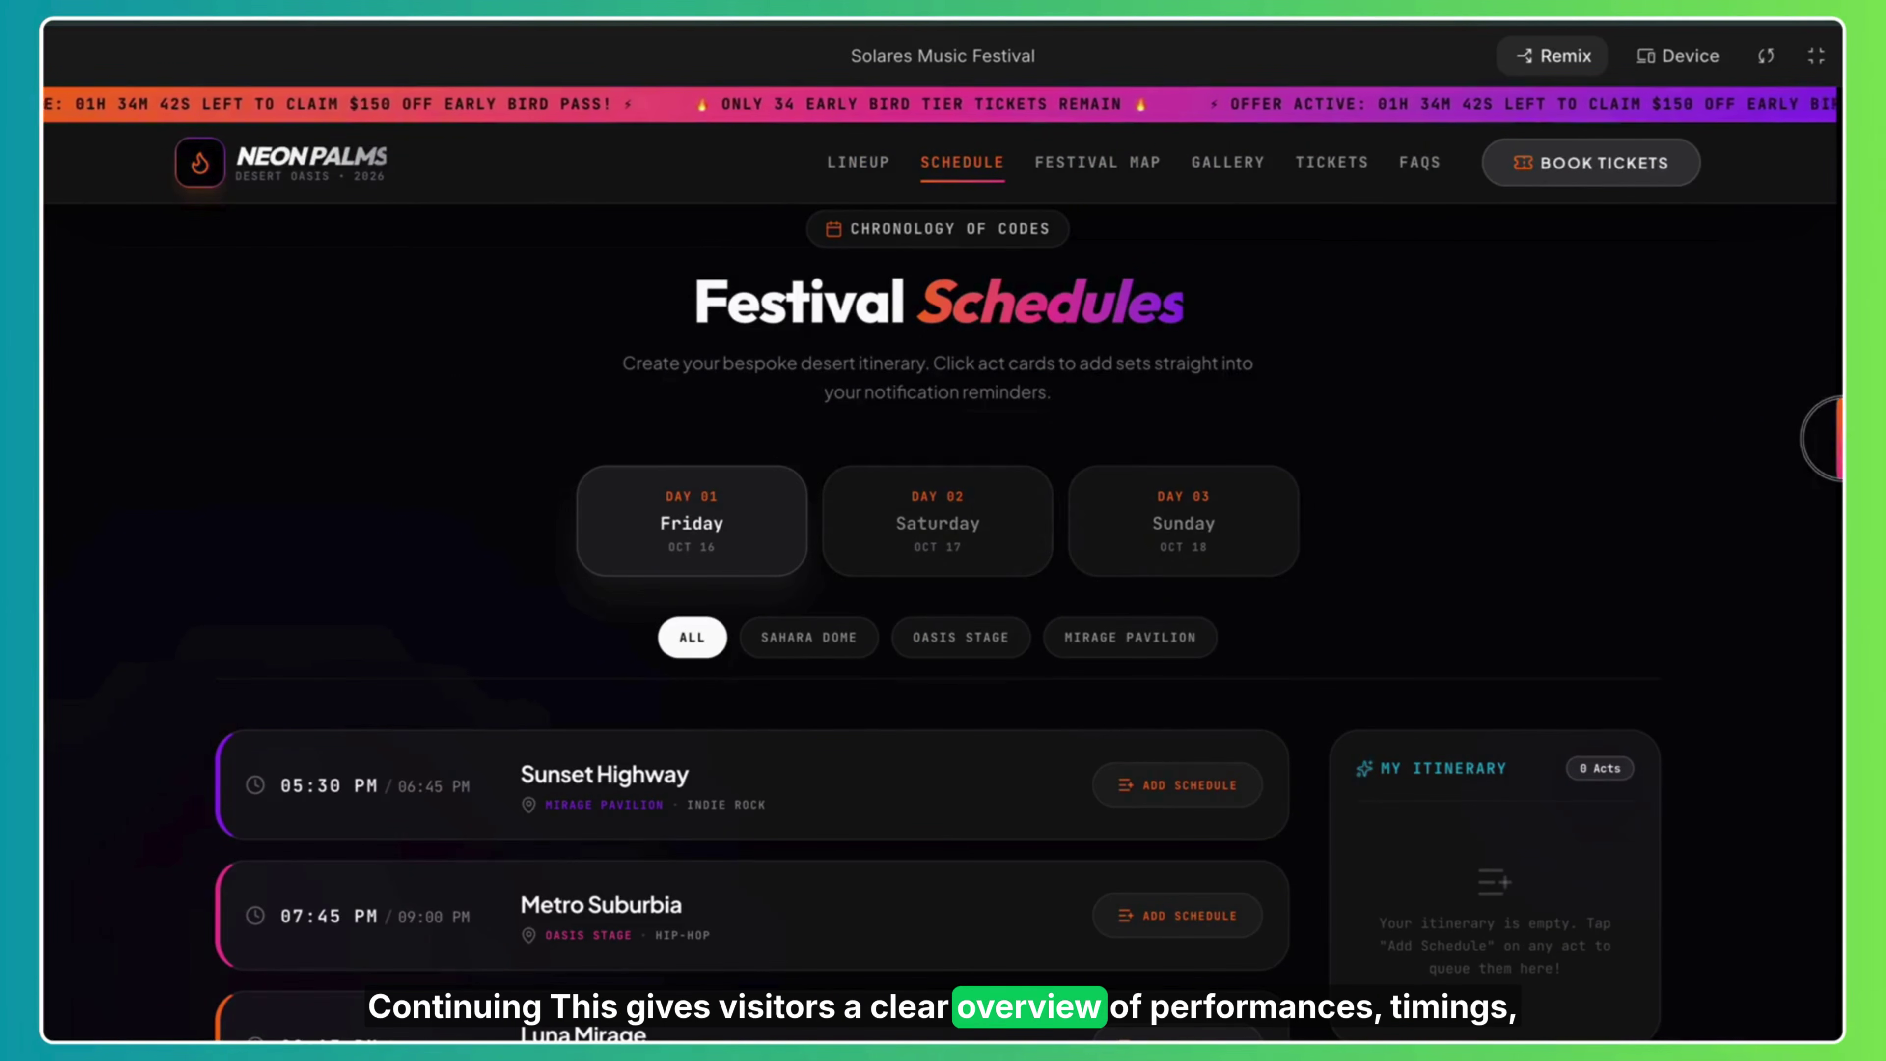
Filter the schedule by the Sahara Dome, Oasis Stage and Mirage Pavilion stages in turn.
{"action": "scroll", "coordinate": [943, 594], "scroll_direction": "down", "scroll_amount": 4}
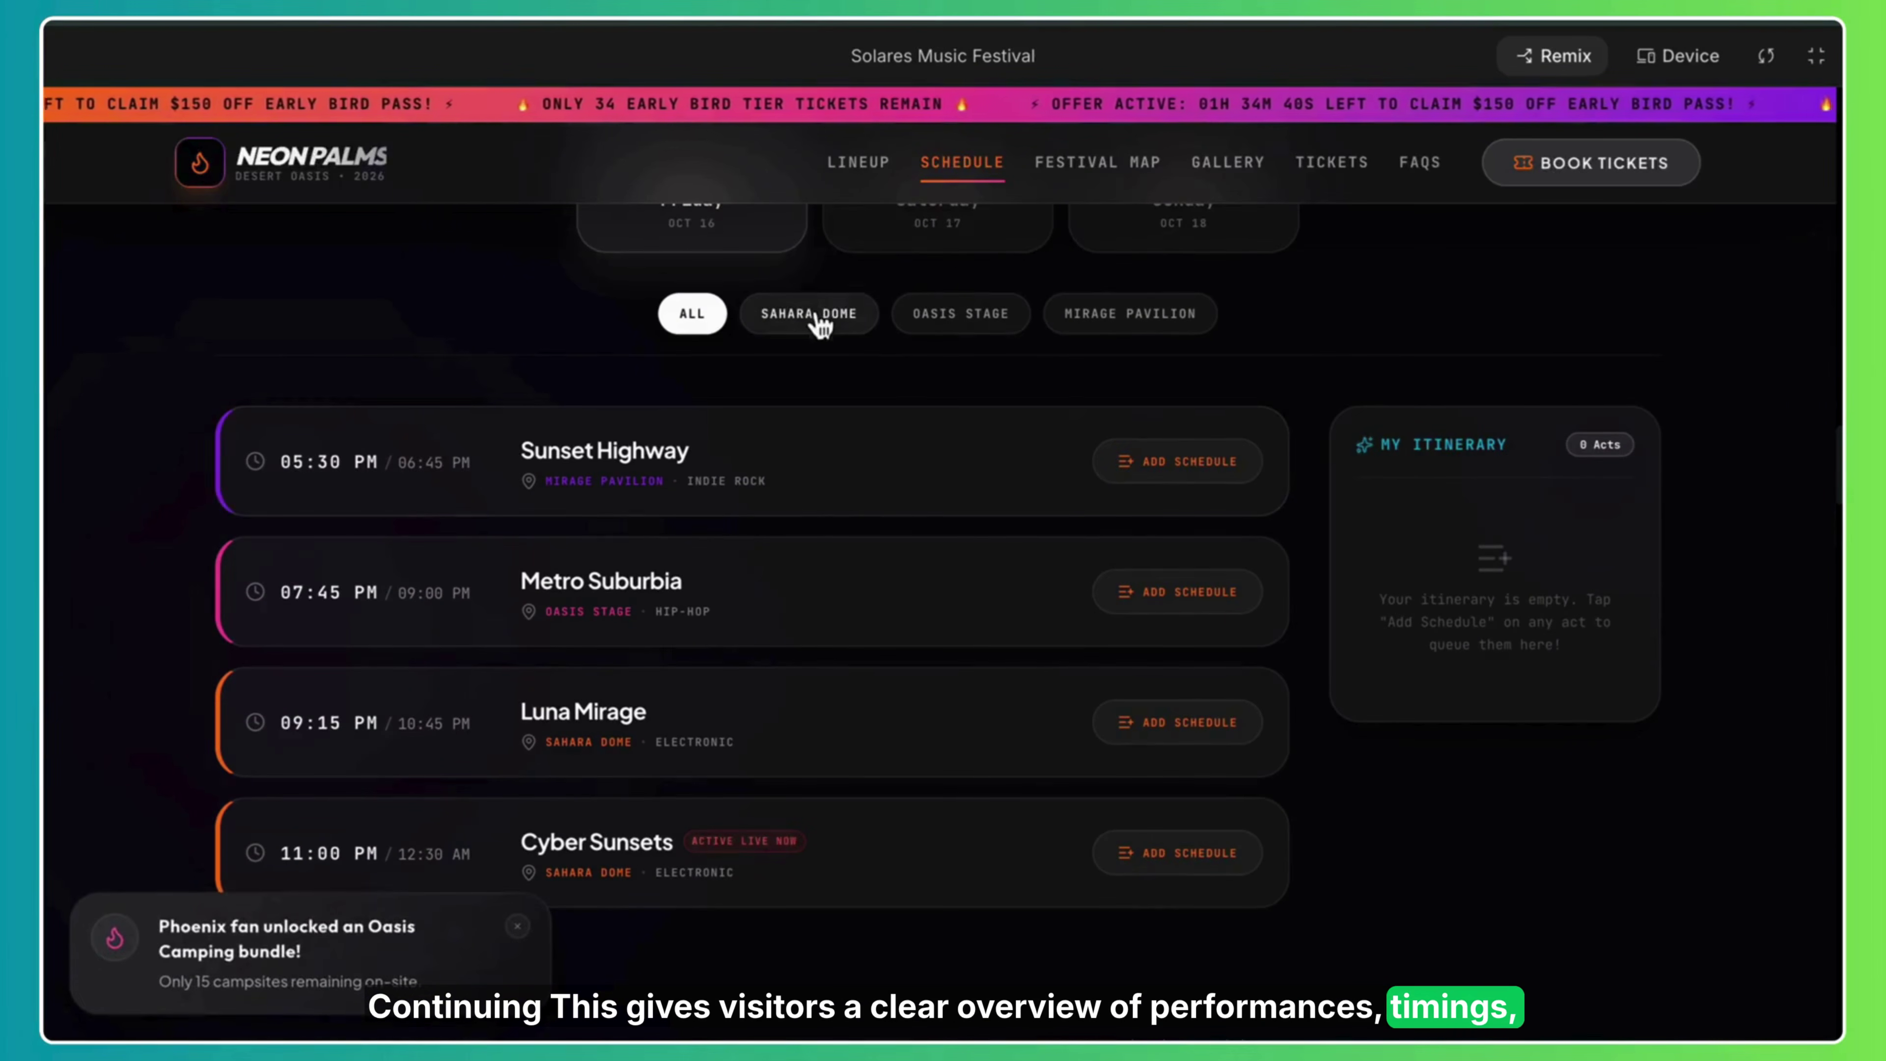
{"action": "left_click", "coordinate": [815, 318]}
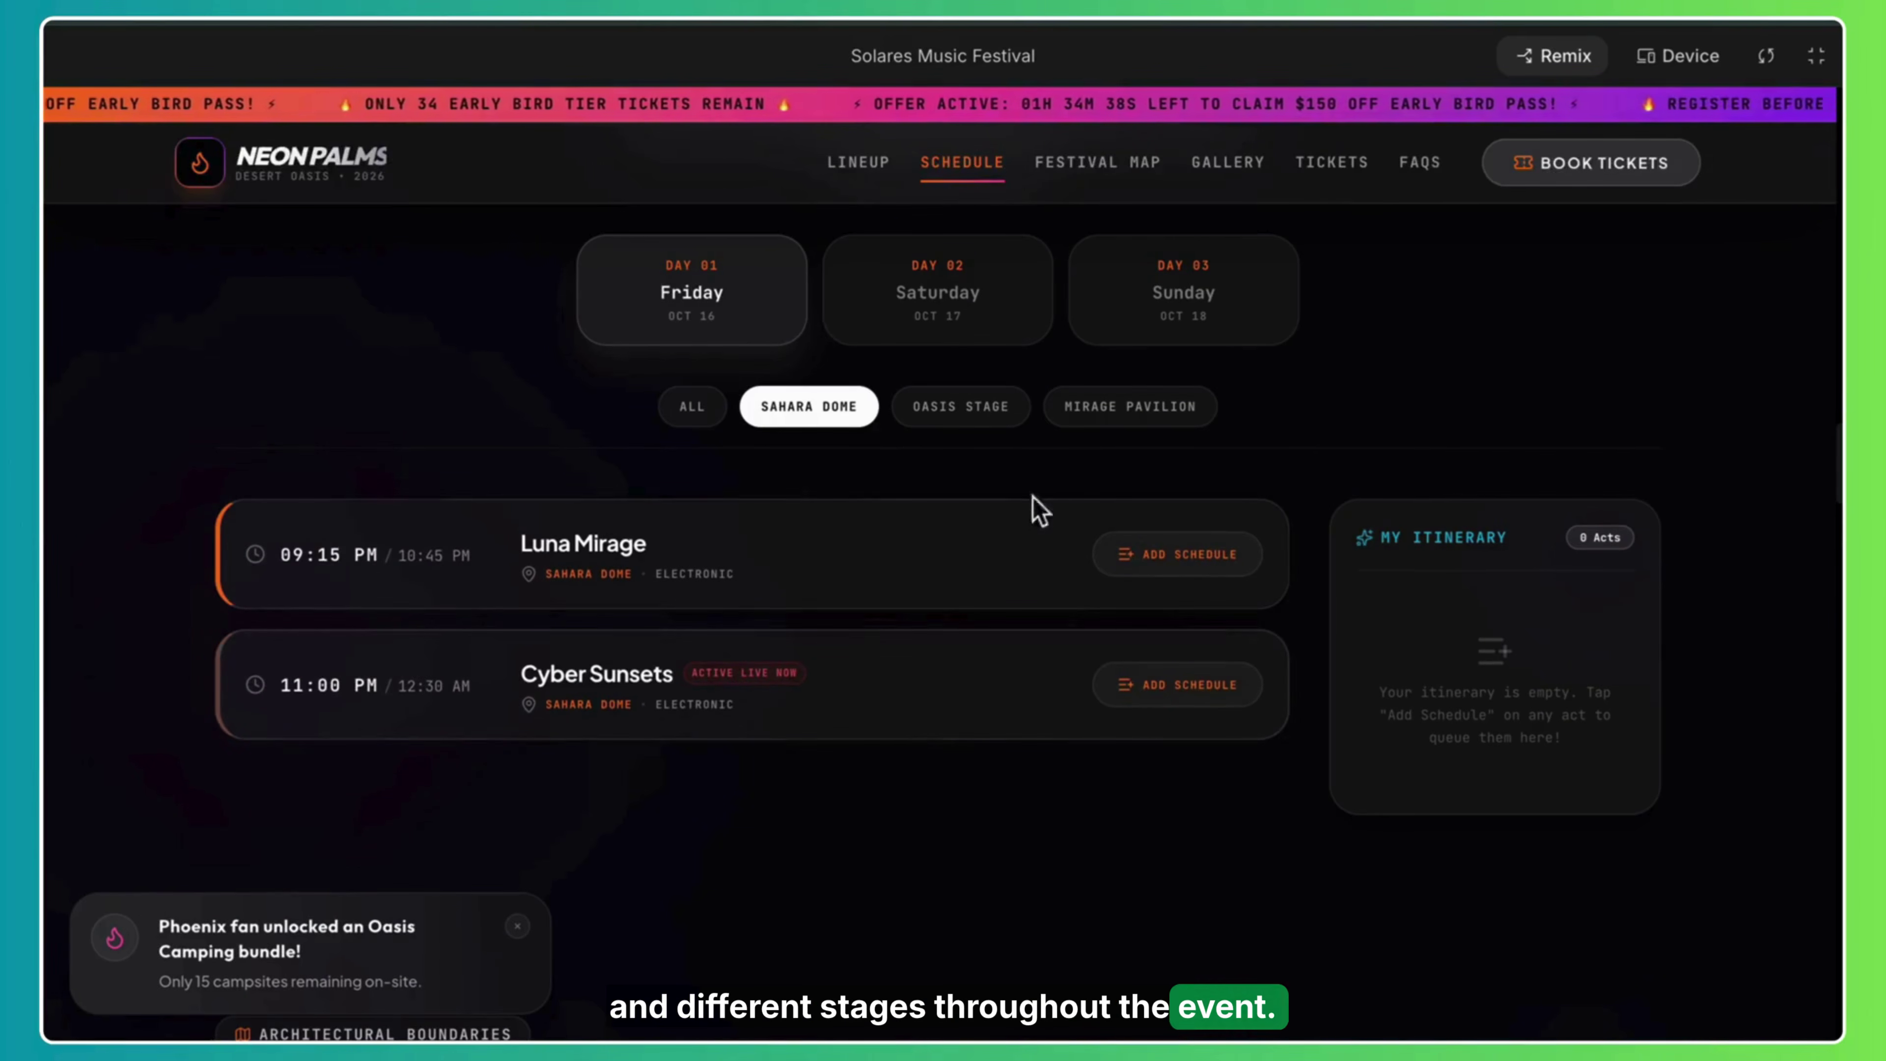
{"action": "left_click", "coordinate": [963, 420]}
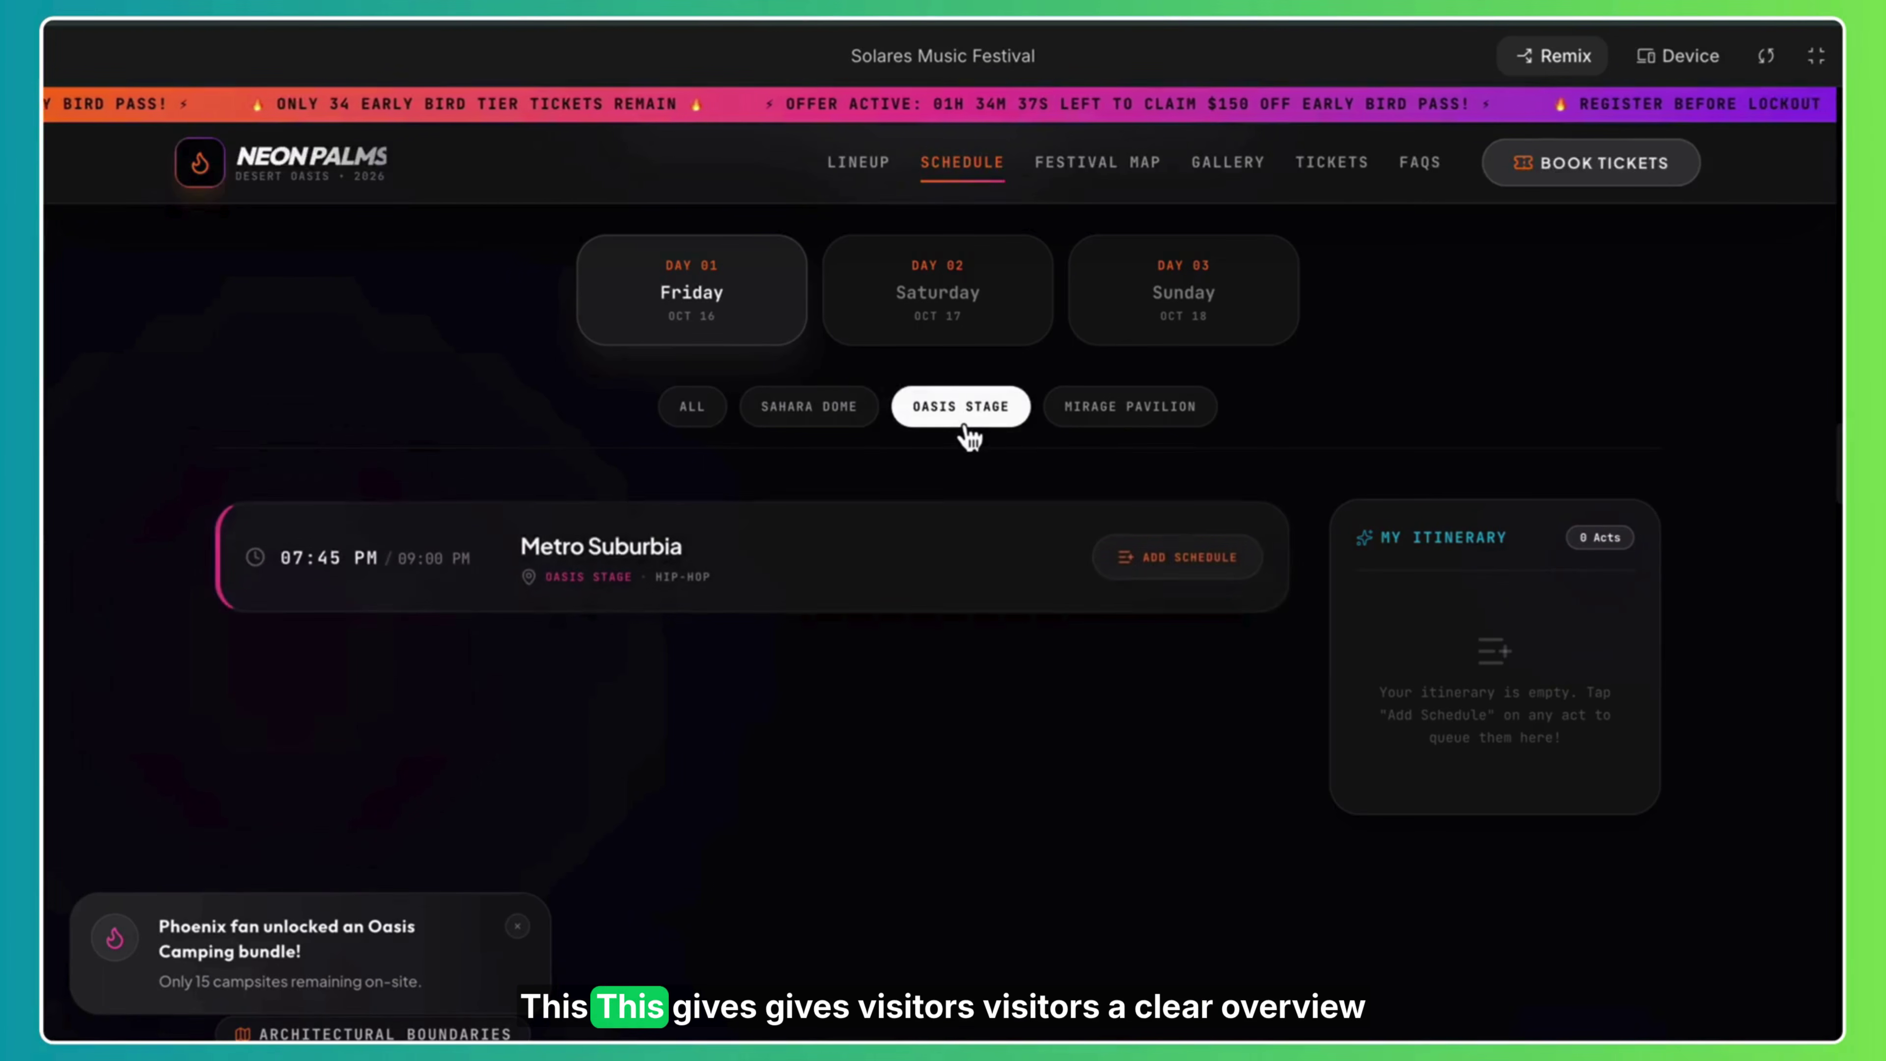
{"action": "left_click", "coordinate": [1121, 421]}
Show Saturday's acts from all stages, then switch to Sunday's Day 03 lineup.
{"action": "left_click", "coordinate": [919, 307]}
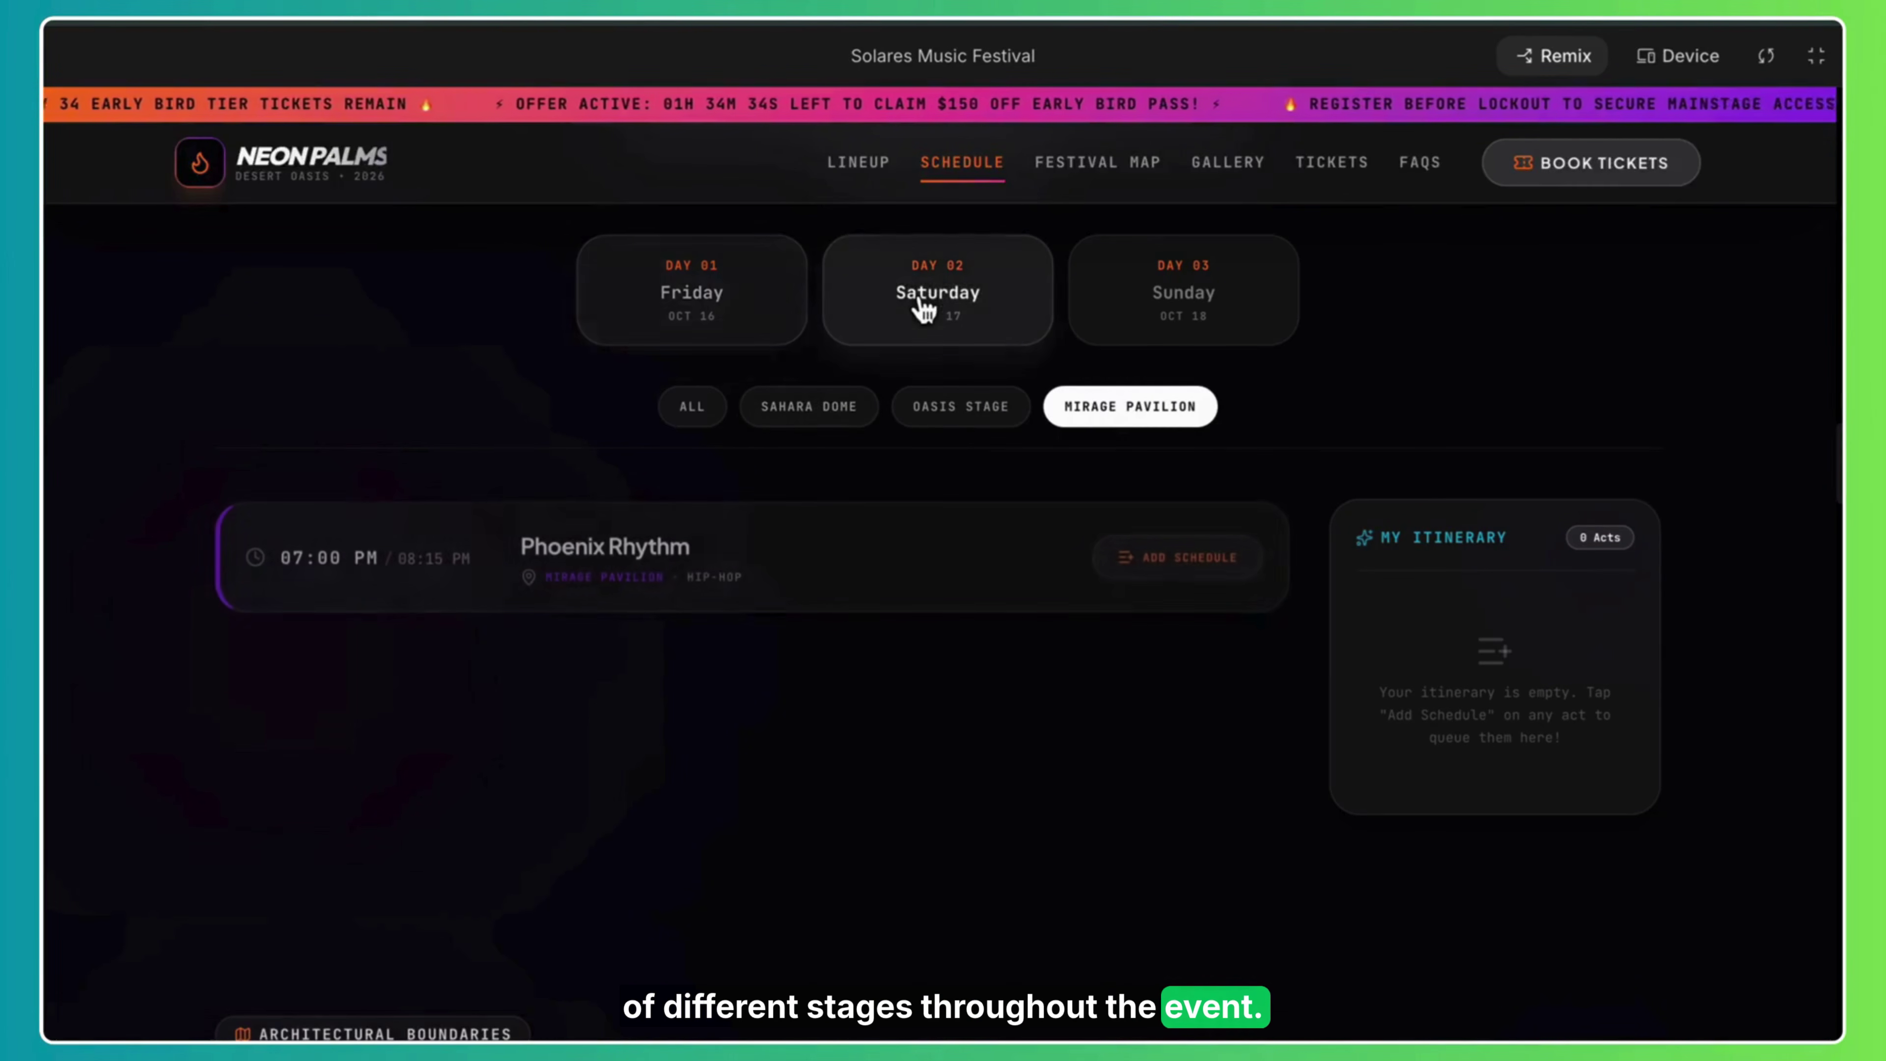
{"action": "left_click", "coordinate": [711, 410]}
{"action": "scroll", "coordinate": [838, 367], "scroll_direction": "down", "scroll_amount": 1}
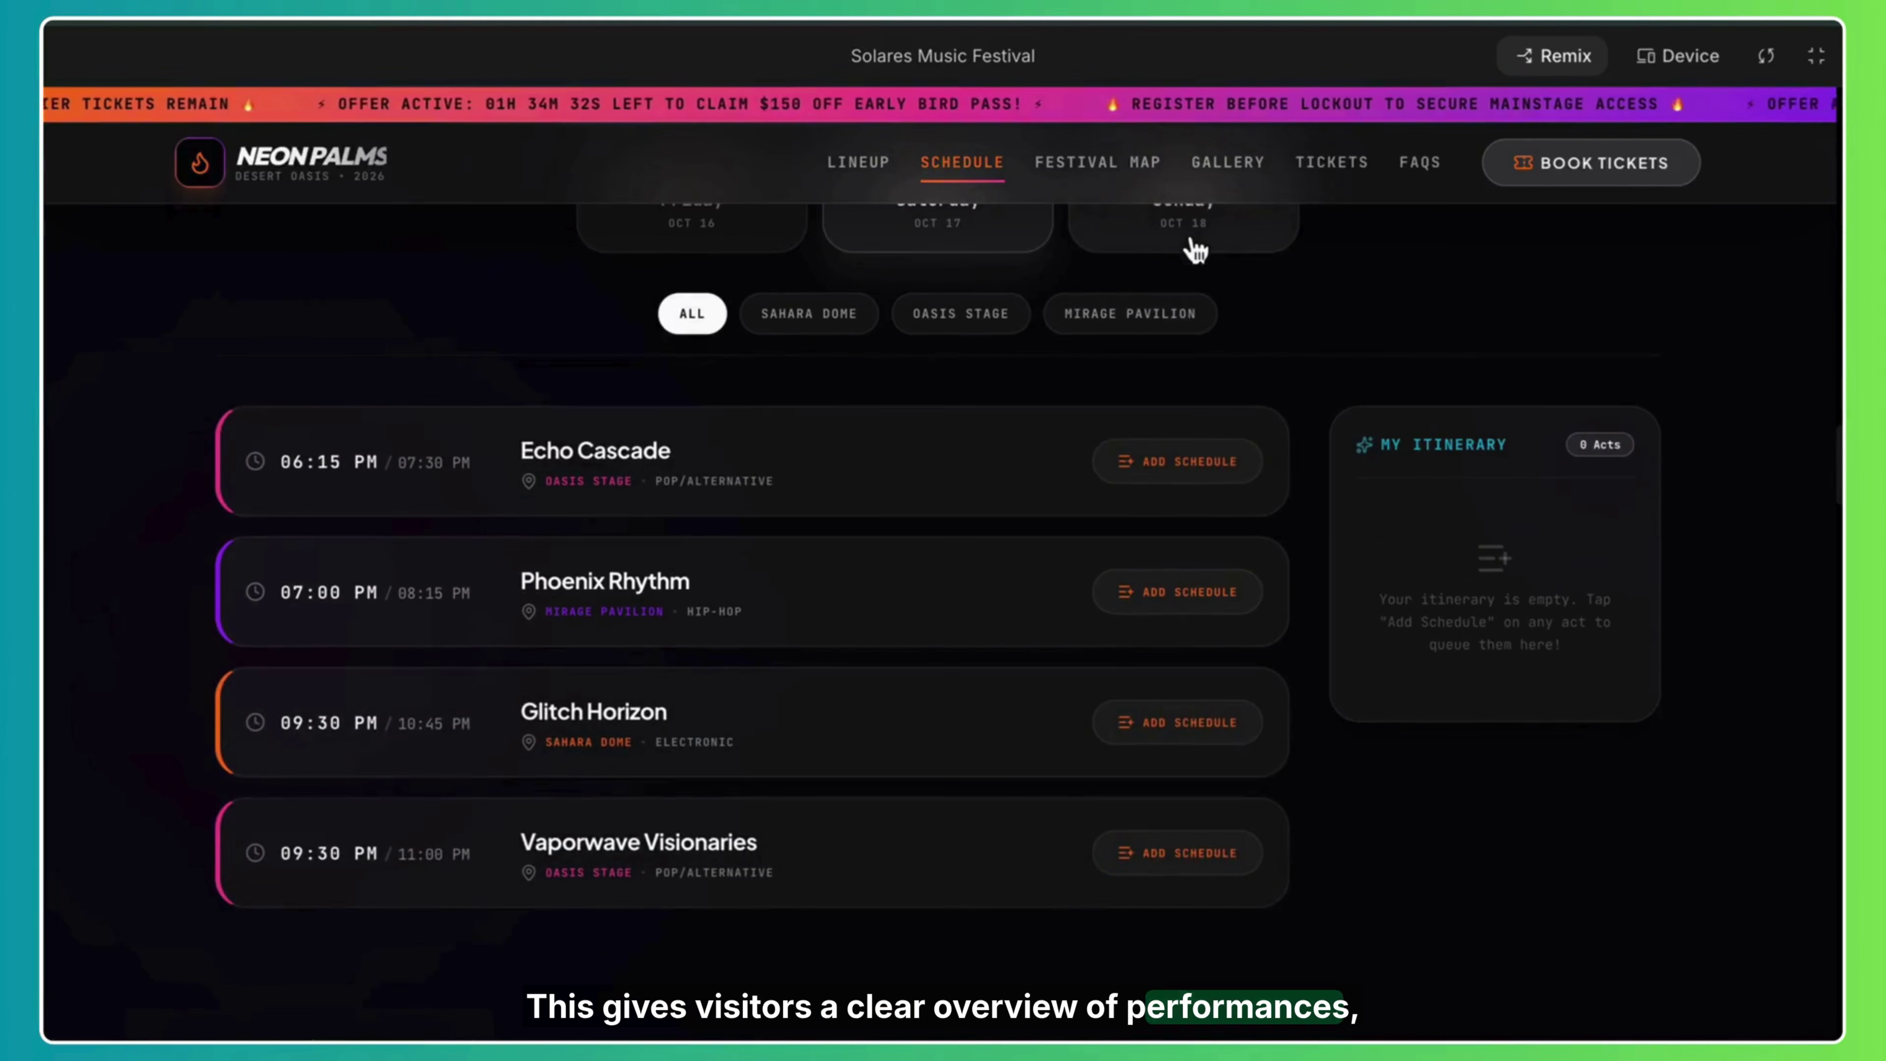
{"action": "left_click", "coordinate": [1191, 249]}
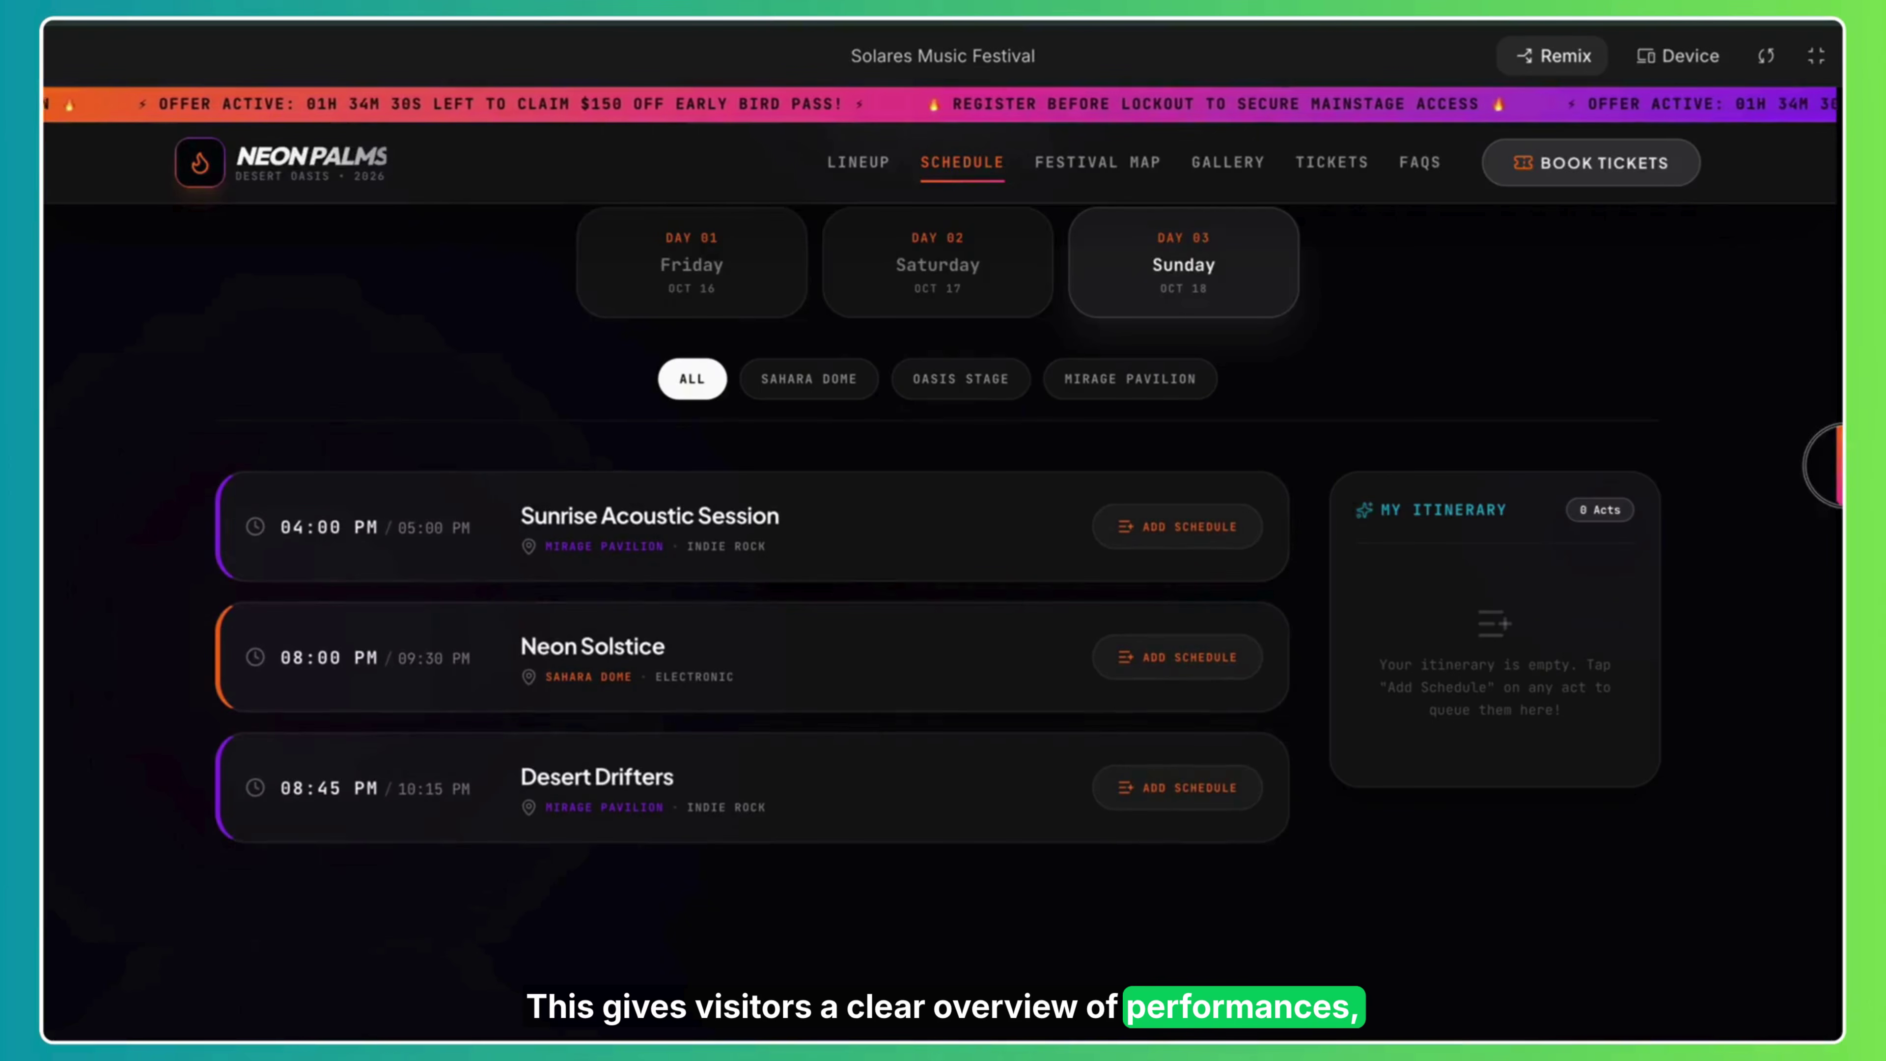
{"action": "scroll", "coordinate": [943, 595], "scroll_direction": "down", "scroll_amount": 10}
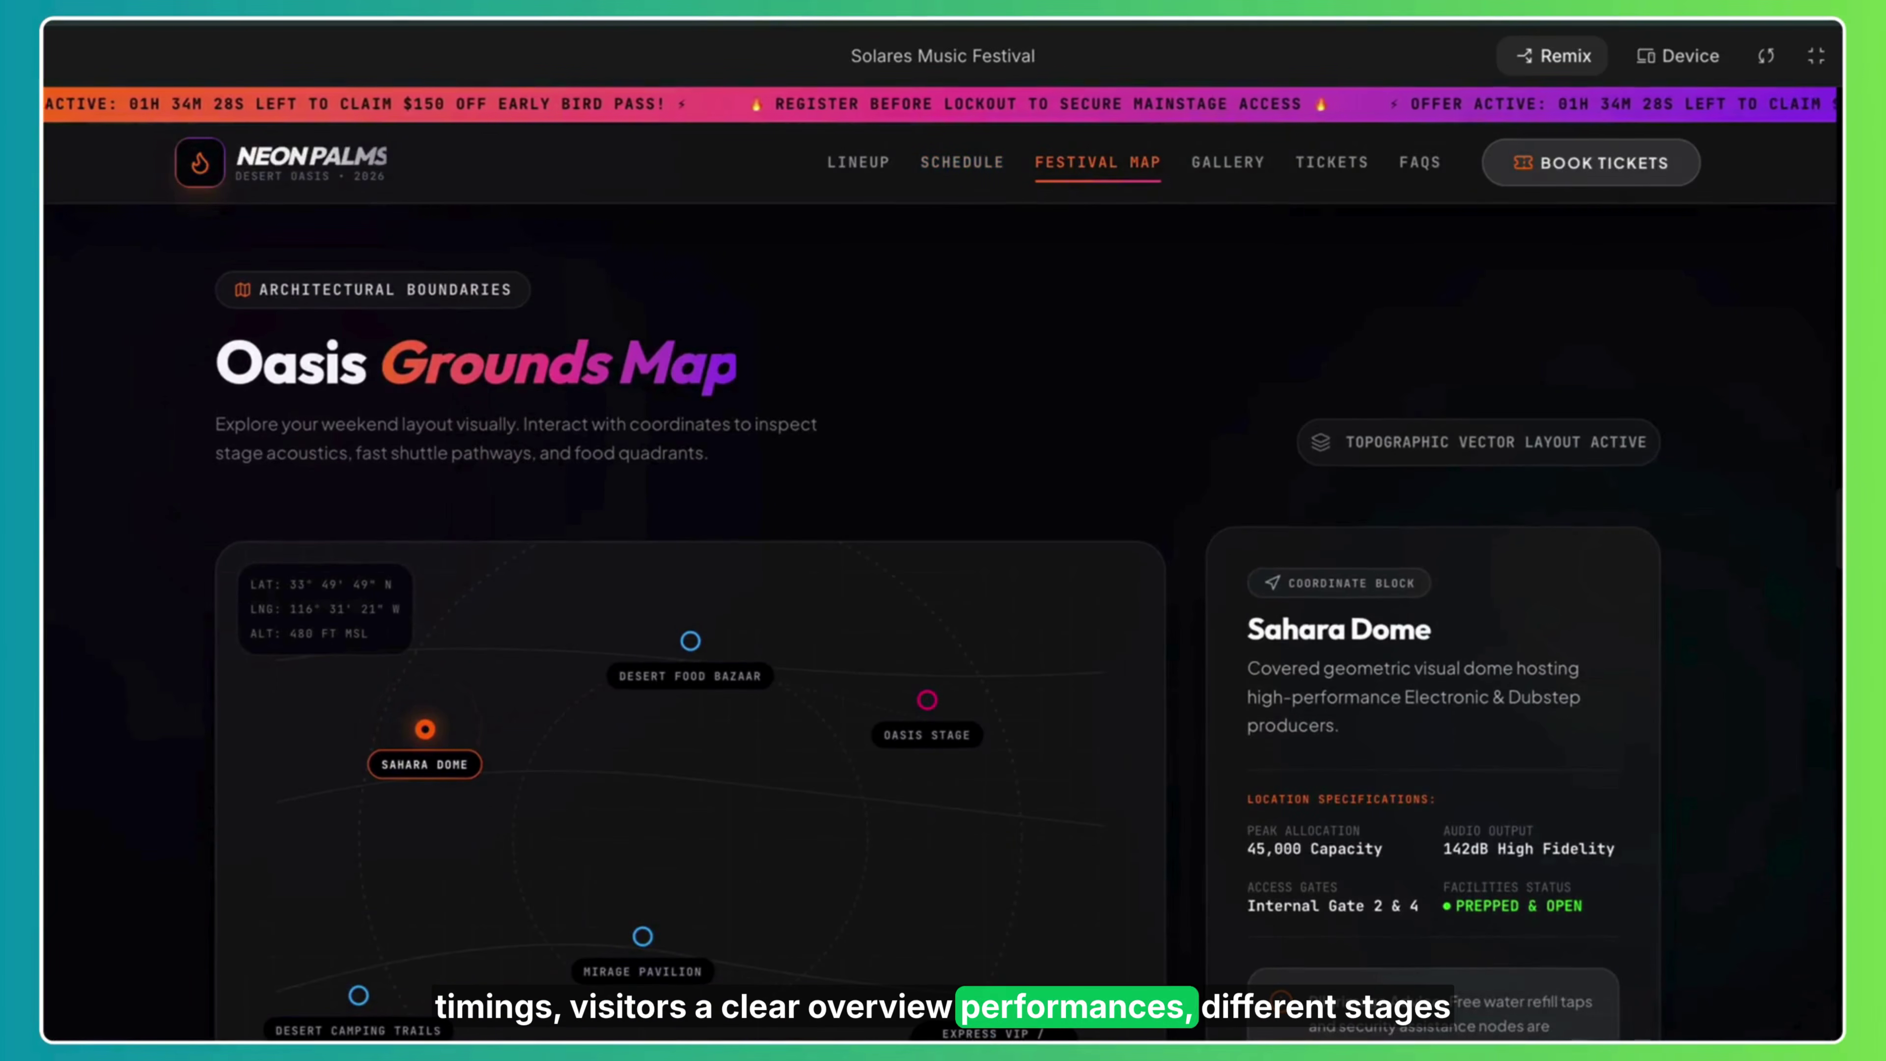
Scroll past the map and gallery to the Early Bird $199, Regular $349 and VIP $699 passes.
{"action": "scroll", "coordinate": [1820, 508], "scroll_direction": "down", "scroll_amount": 1}
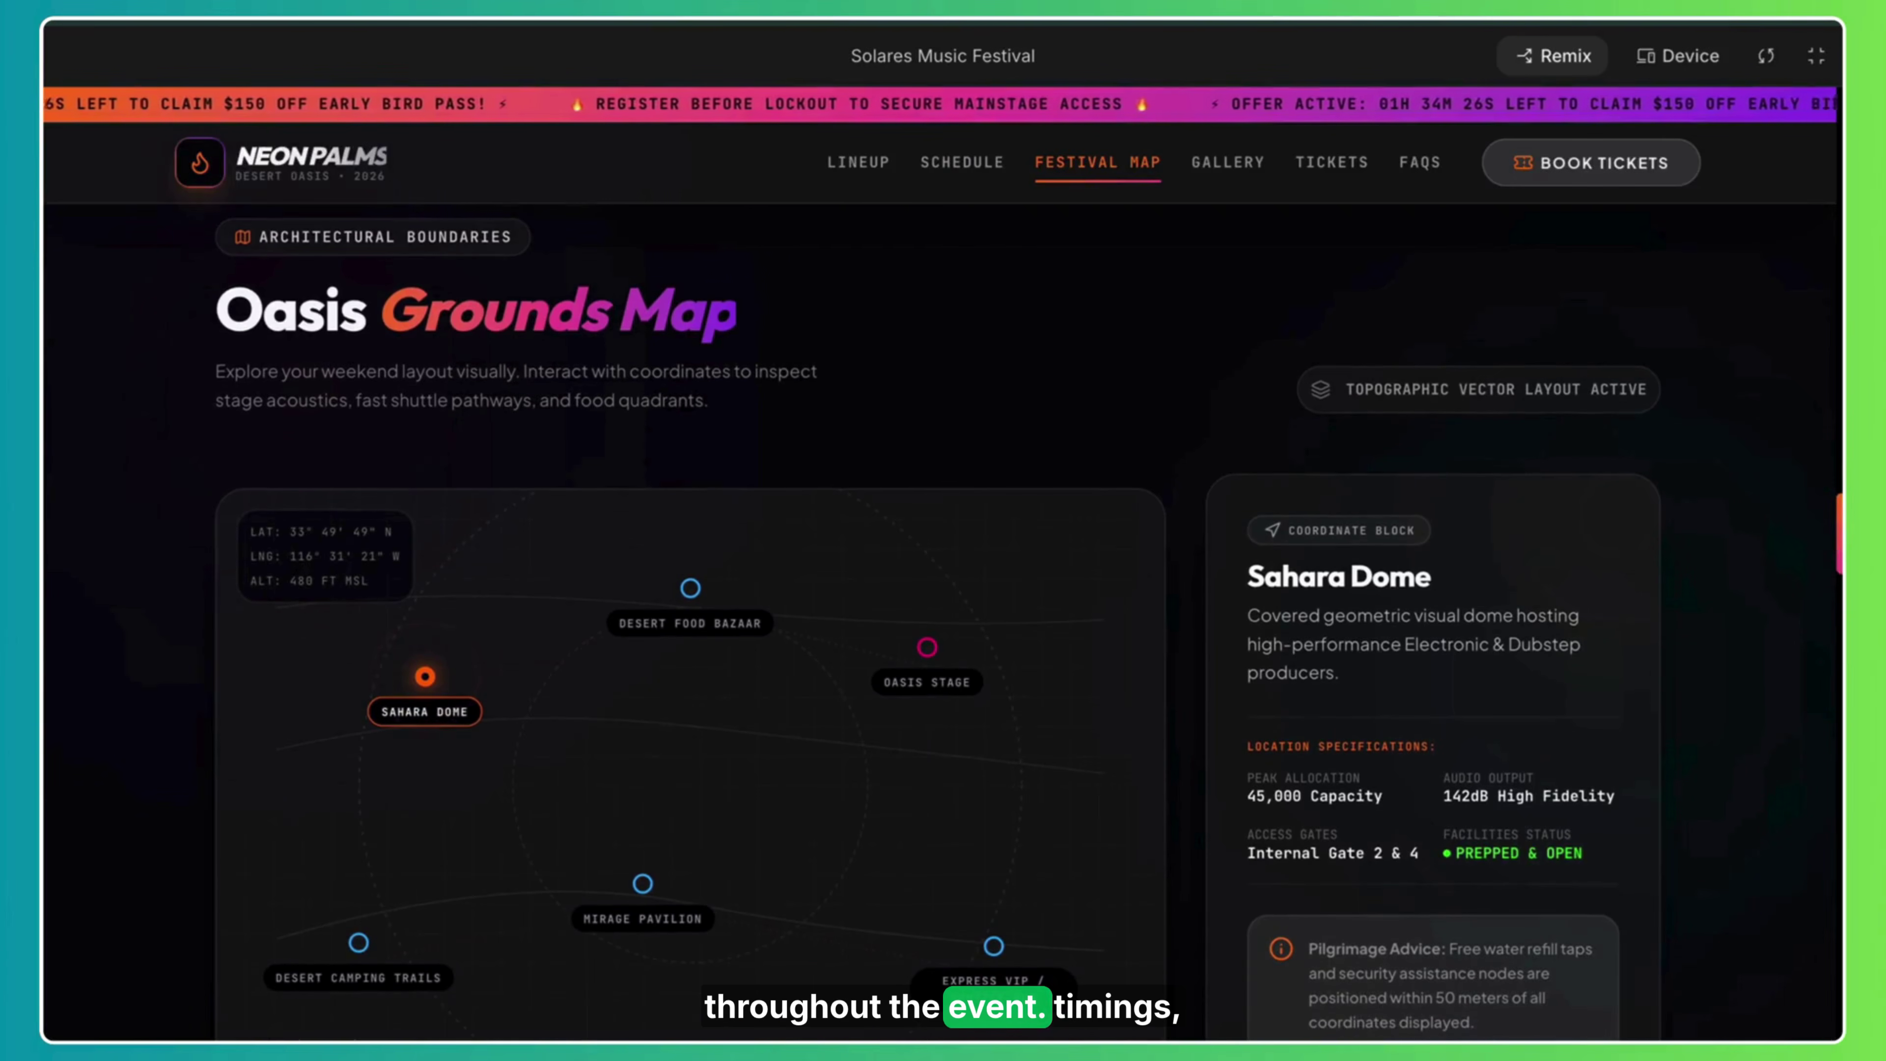
{"action": "left_click_drag", "start_coordinate": [1840, 534], "coordinate": [1824, 767]}
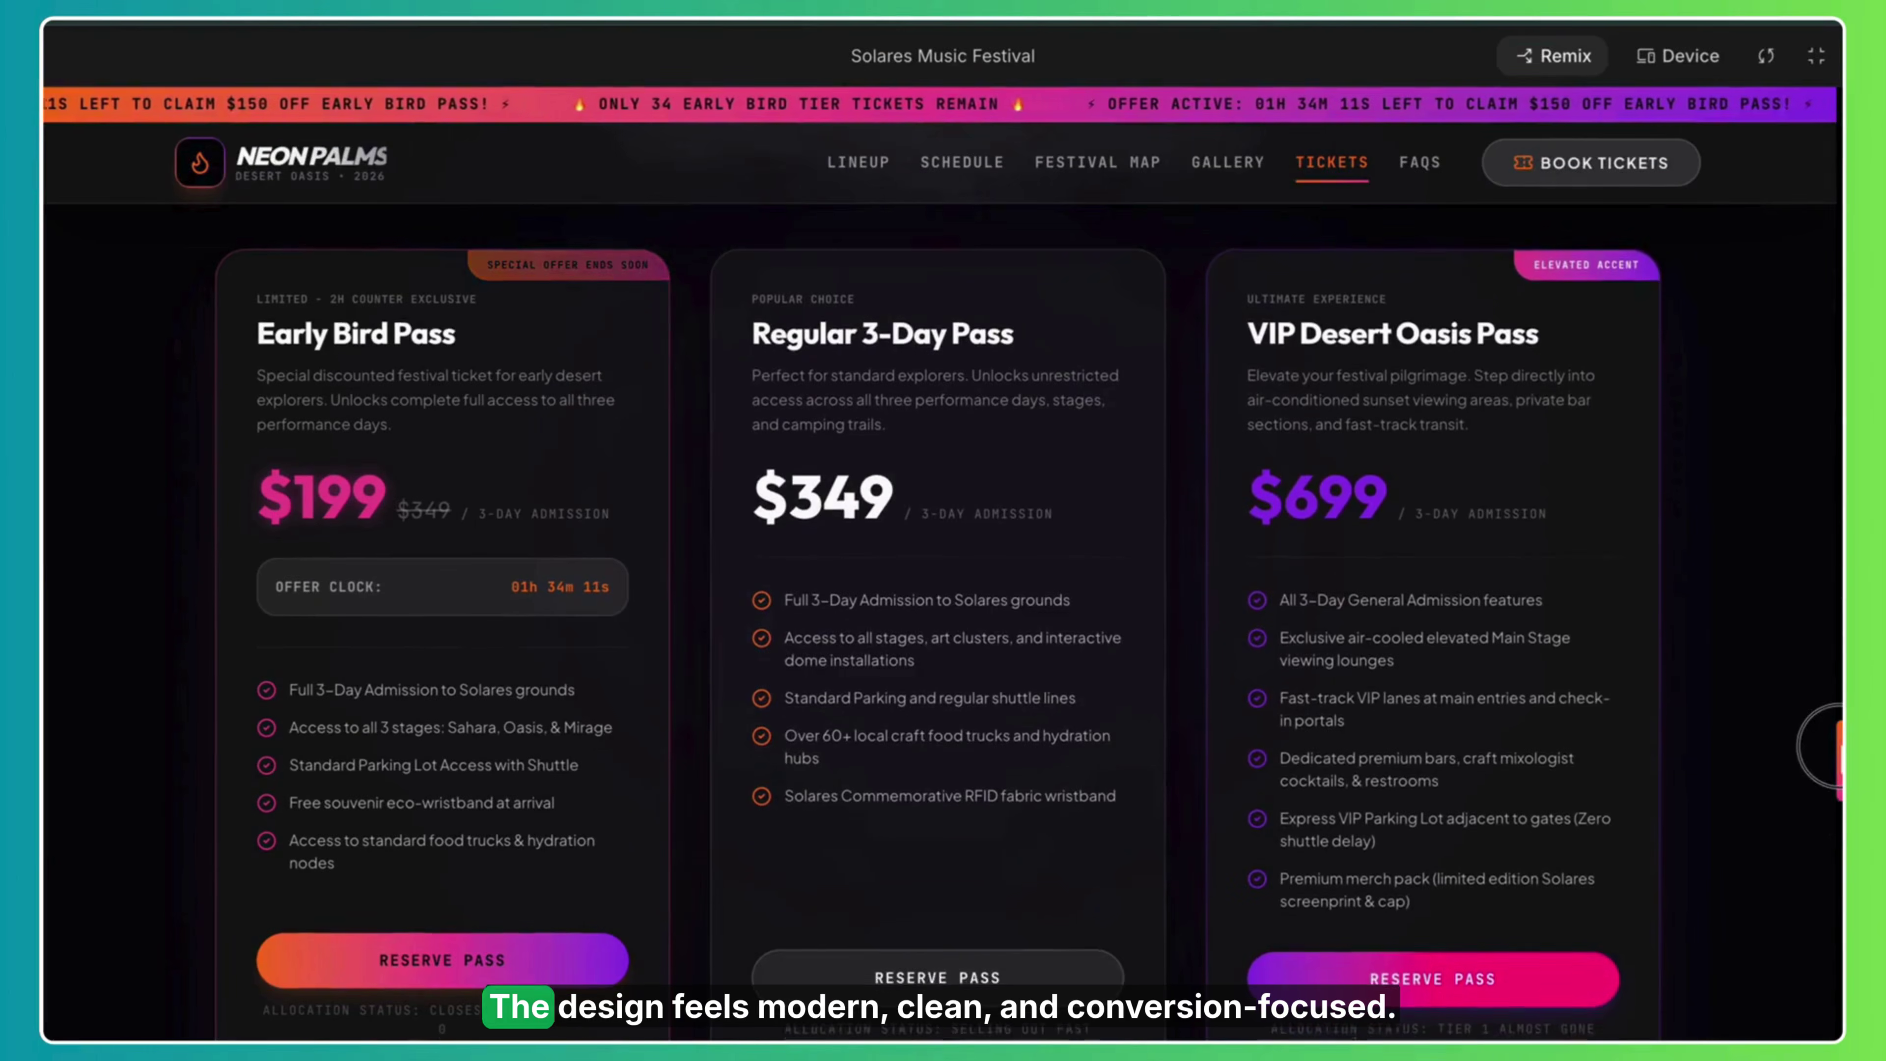
Scroll back up from the ticket cards to the Oasis Grounds Map with Sahara Dome's details.
{"action": "scroll", "coordinate": [282, 858], "scroll_direction": "down", "scroll_amount": 3}
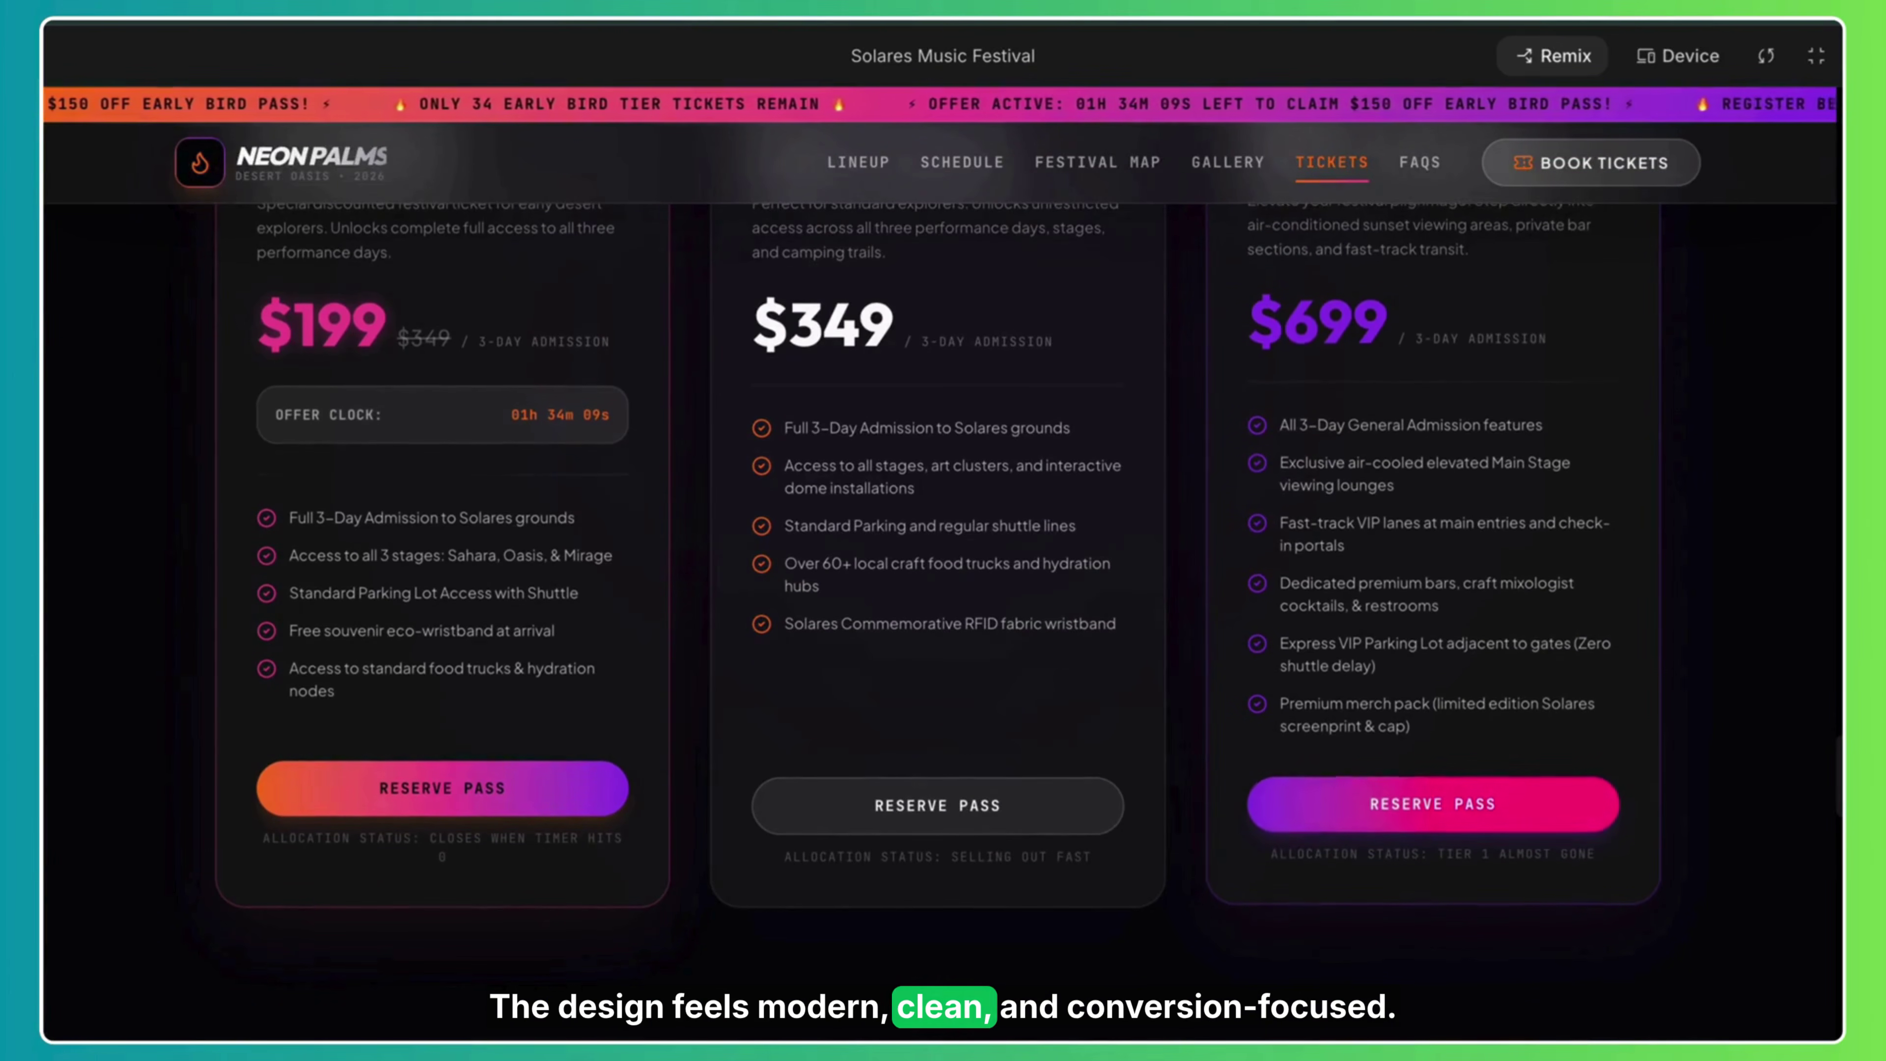
{"action": "scroll", "coordinate": [1821, 750], "scroll_direction": "up", "scroll_amount": 8}
{"action": "left_click_drag", "start_coordinate": [1822, 751], "coordinate": [1819, 526]}
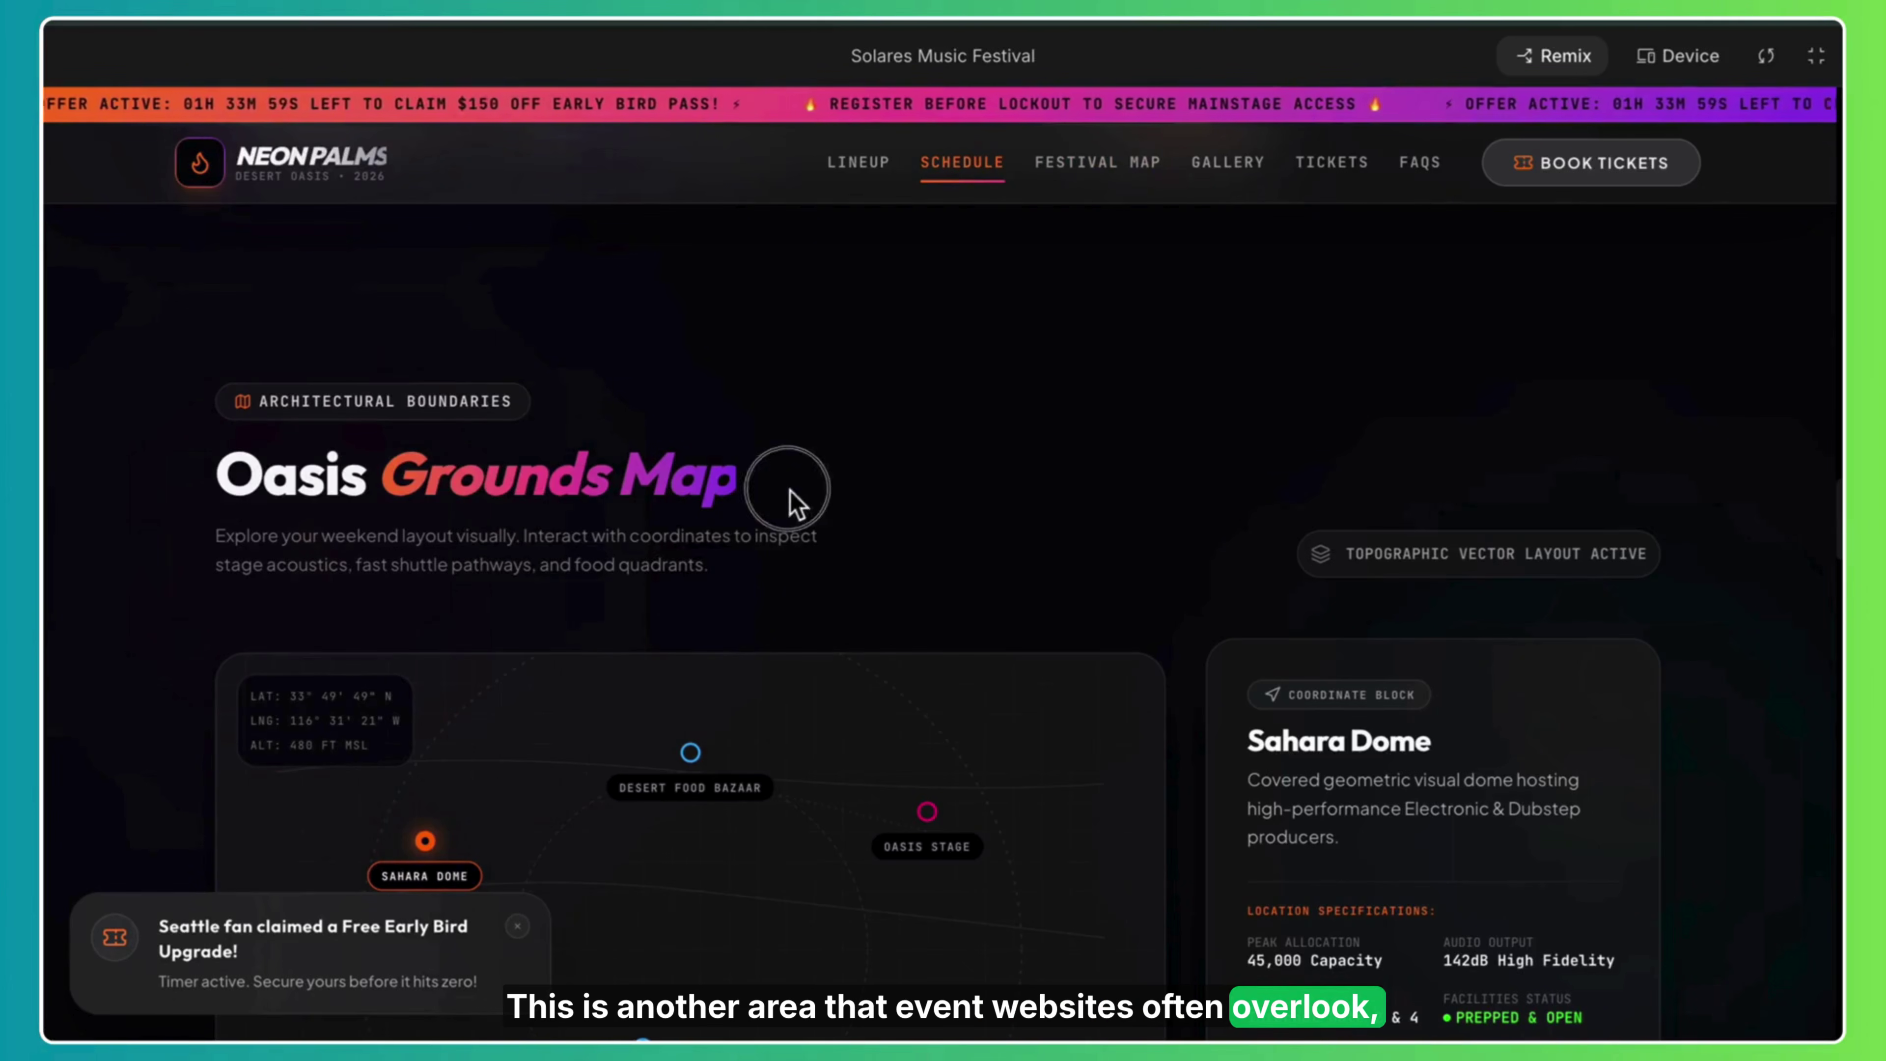
Scroll down past the grounds map to the Desert Vibes Gallery photos.
{"action": "left_click_drag", "start_coordinate": [1838, 520], "coordinate": [1833, 564]}
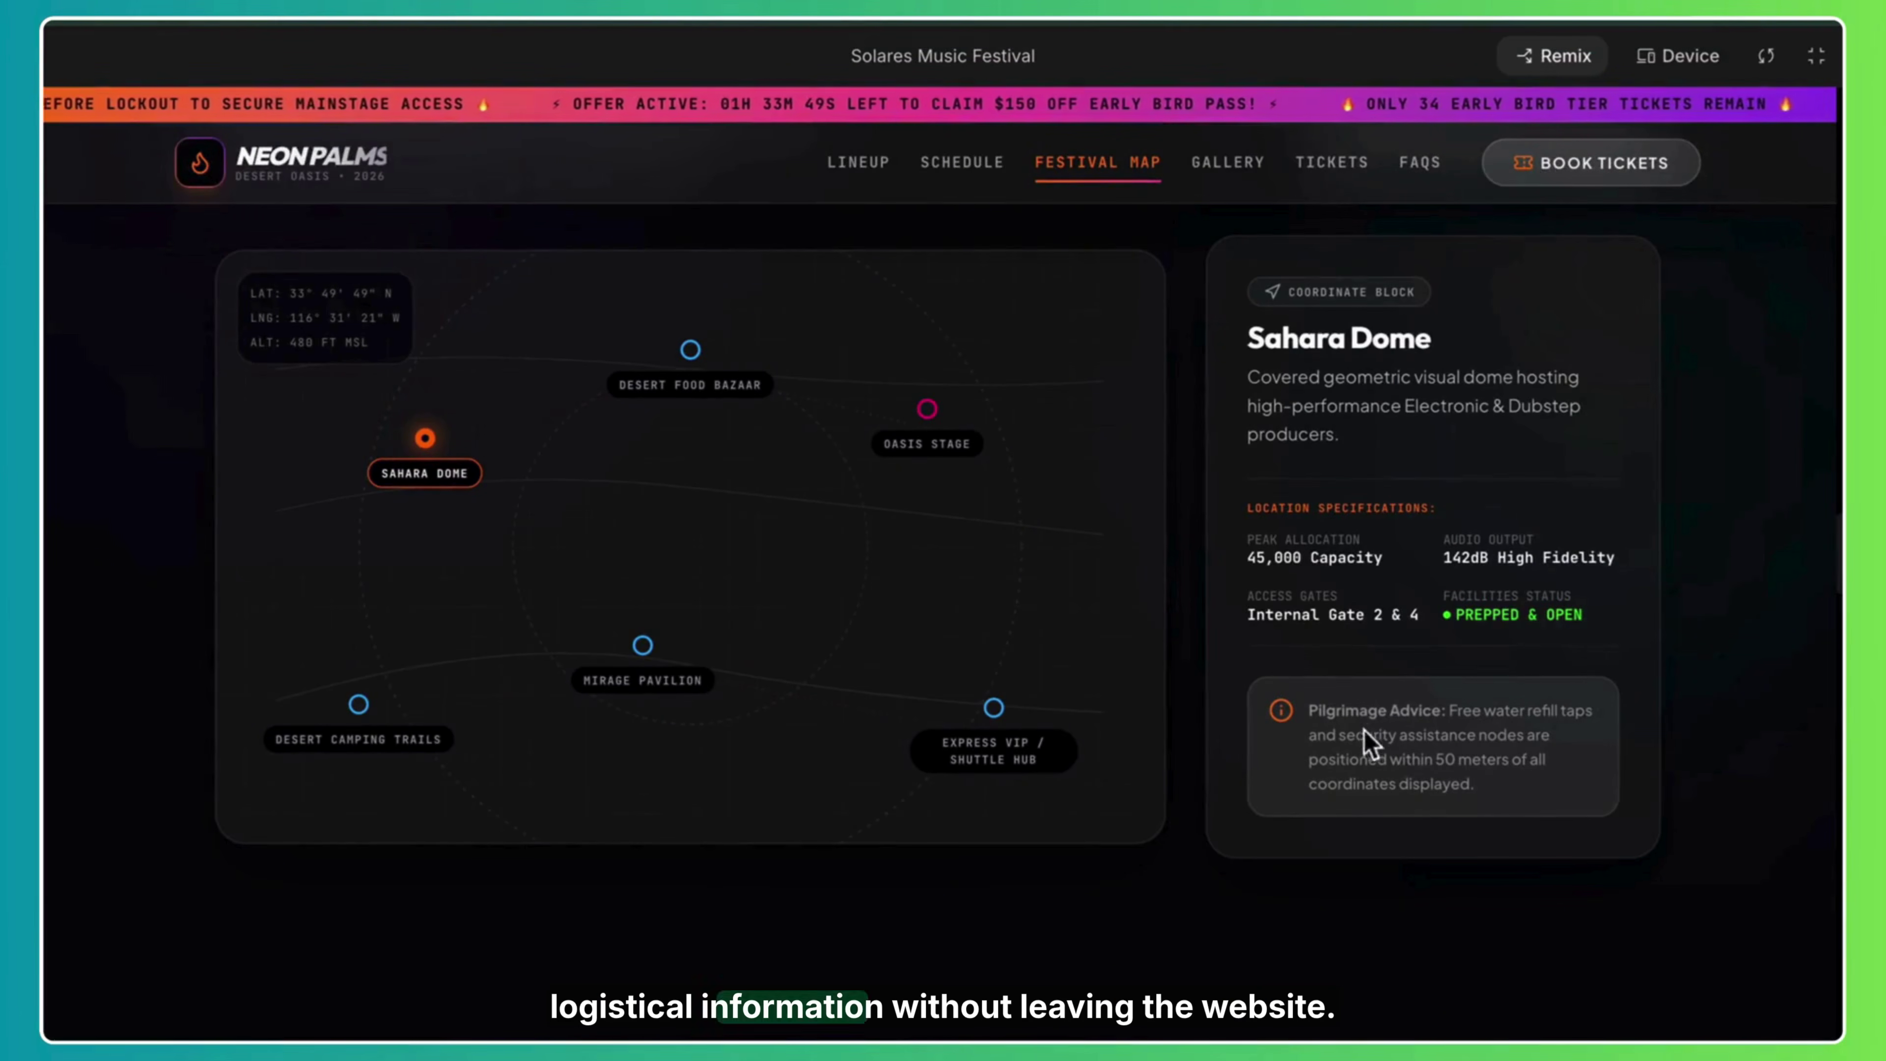
{"action": "scroll", "coordinate": [1823, 578], "scroll_direction": "down", "scroll_amount": 8}
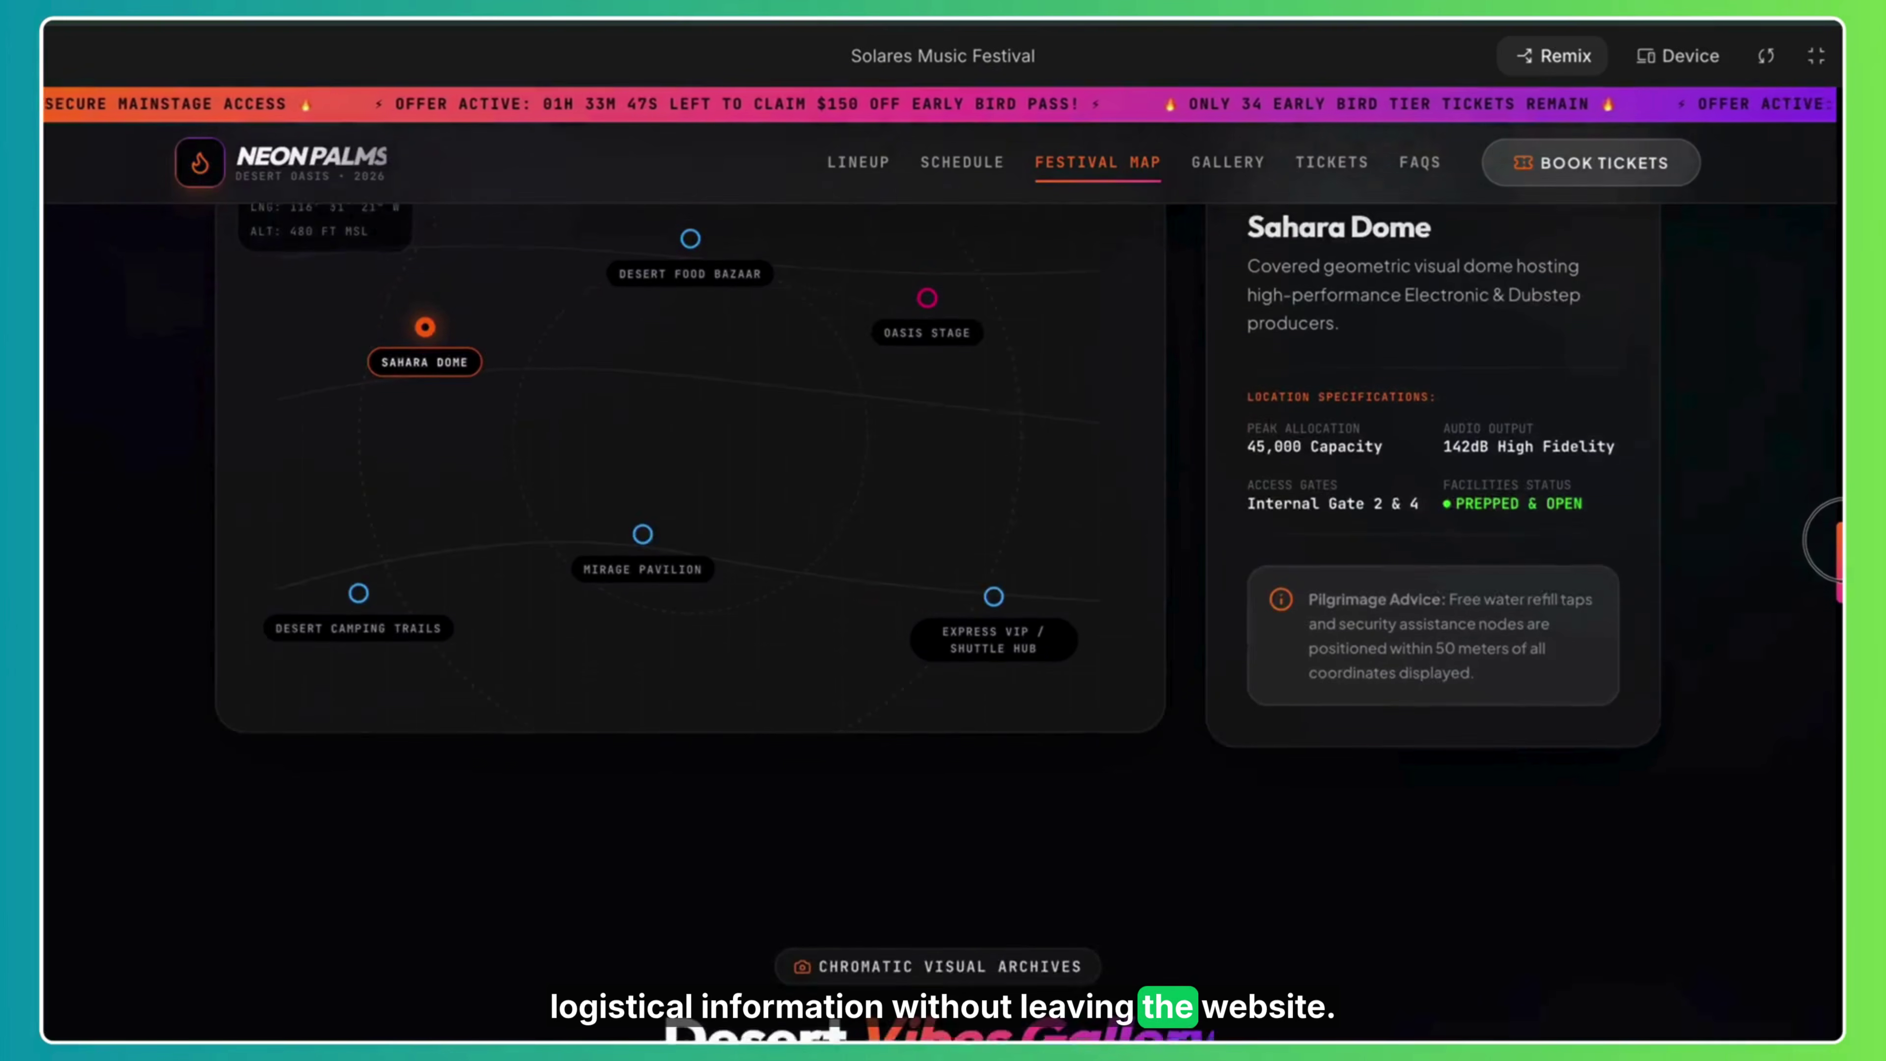
{"action": "scroll", "coordinate": [1823, 578], "scroll_direction": "down", "scroll_amount": 5}
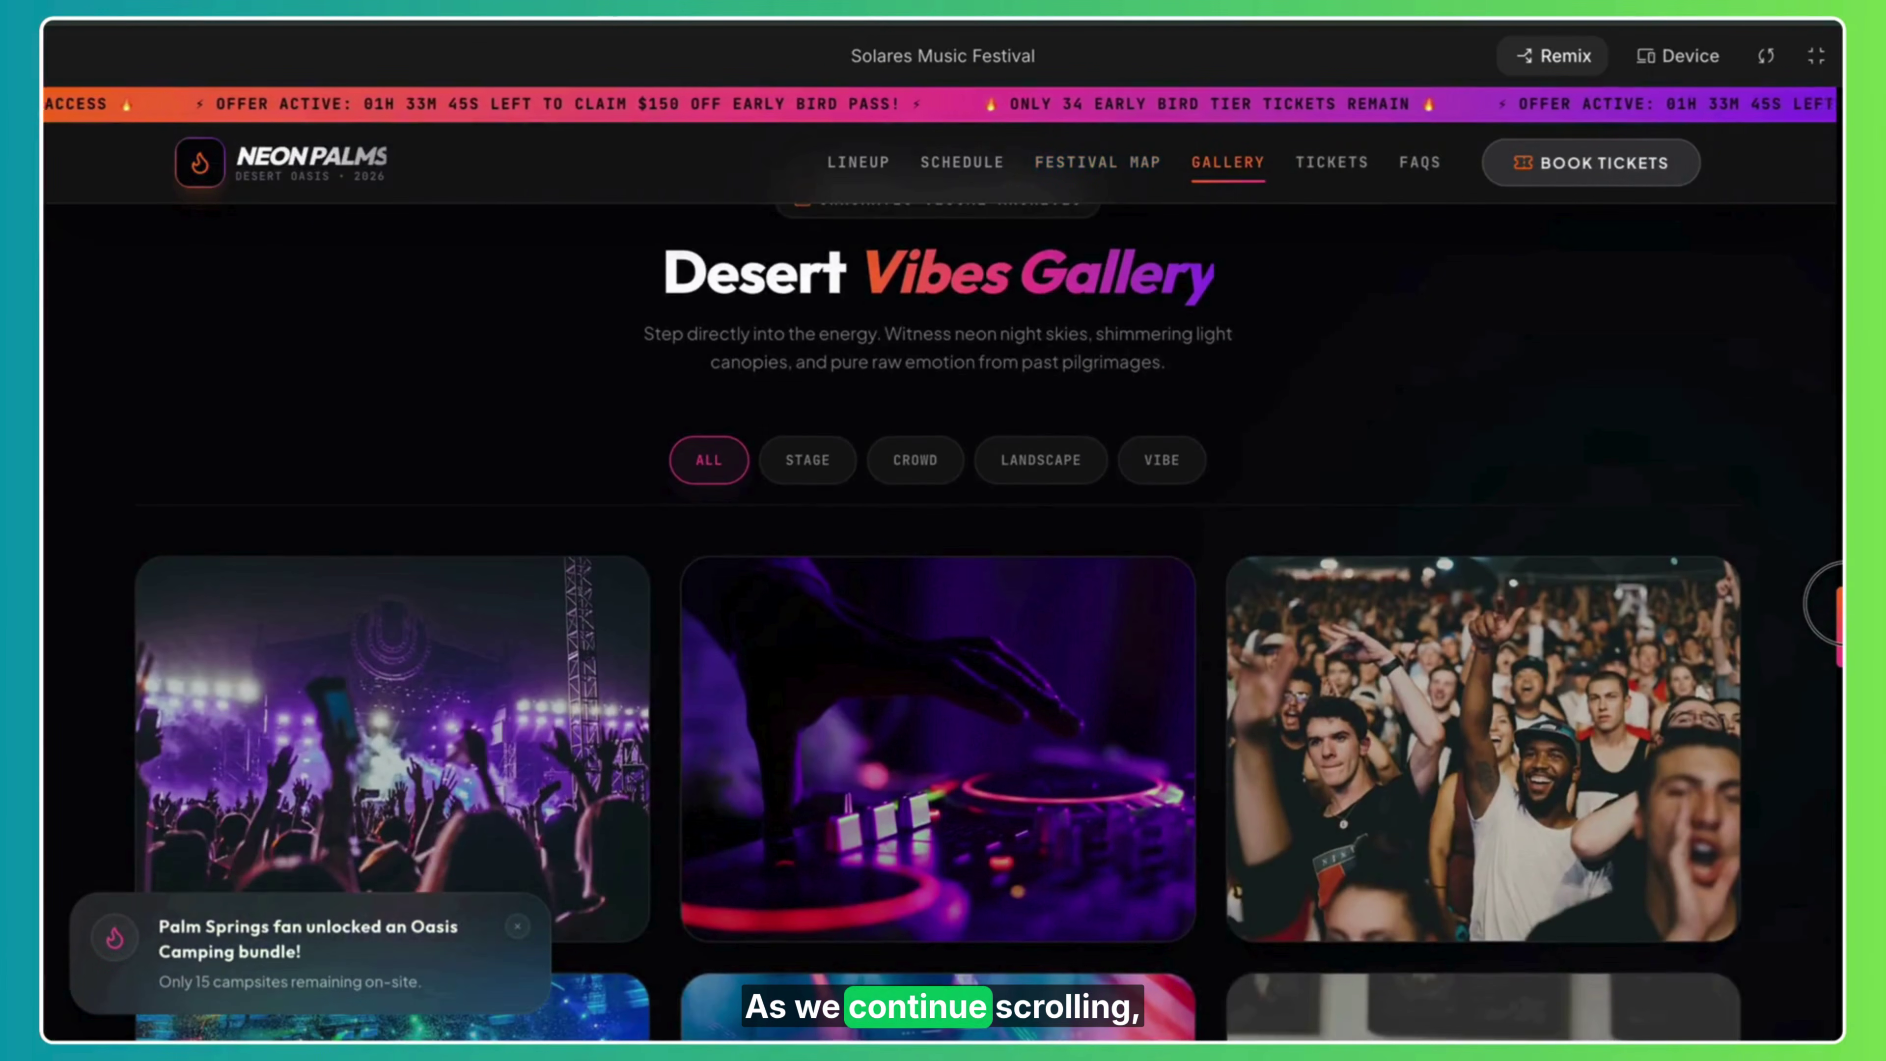
Jump to the FAQ and expand the parking pass and security policy answers.
{"action": "scroll", "coordinate": [1823, 605], "scroll_direction": "down", "scroll_amount": 5}
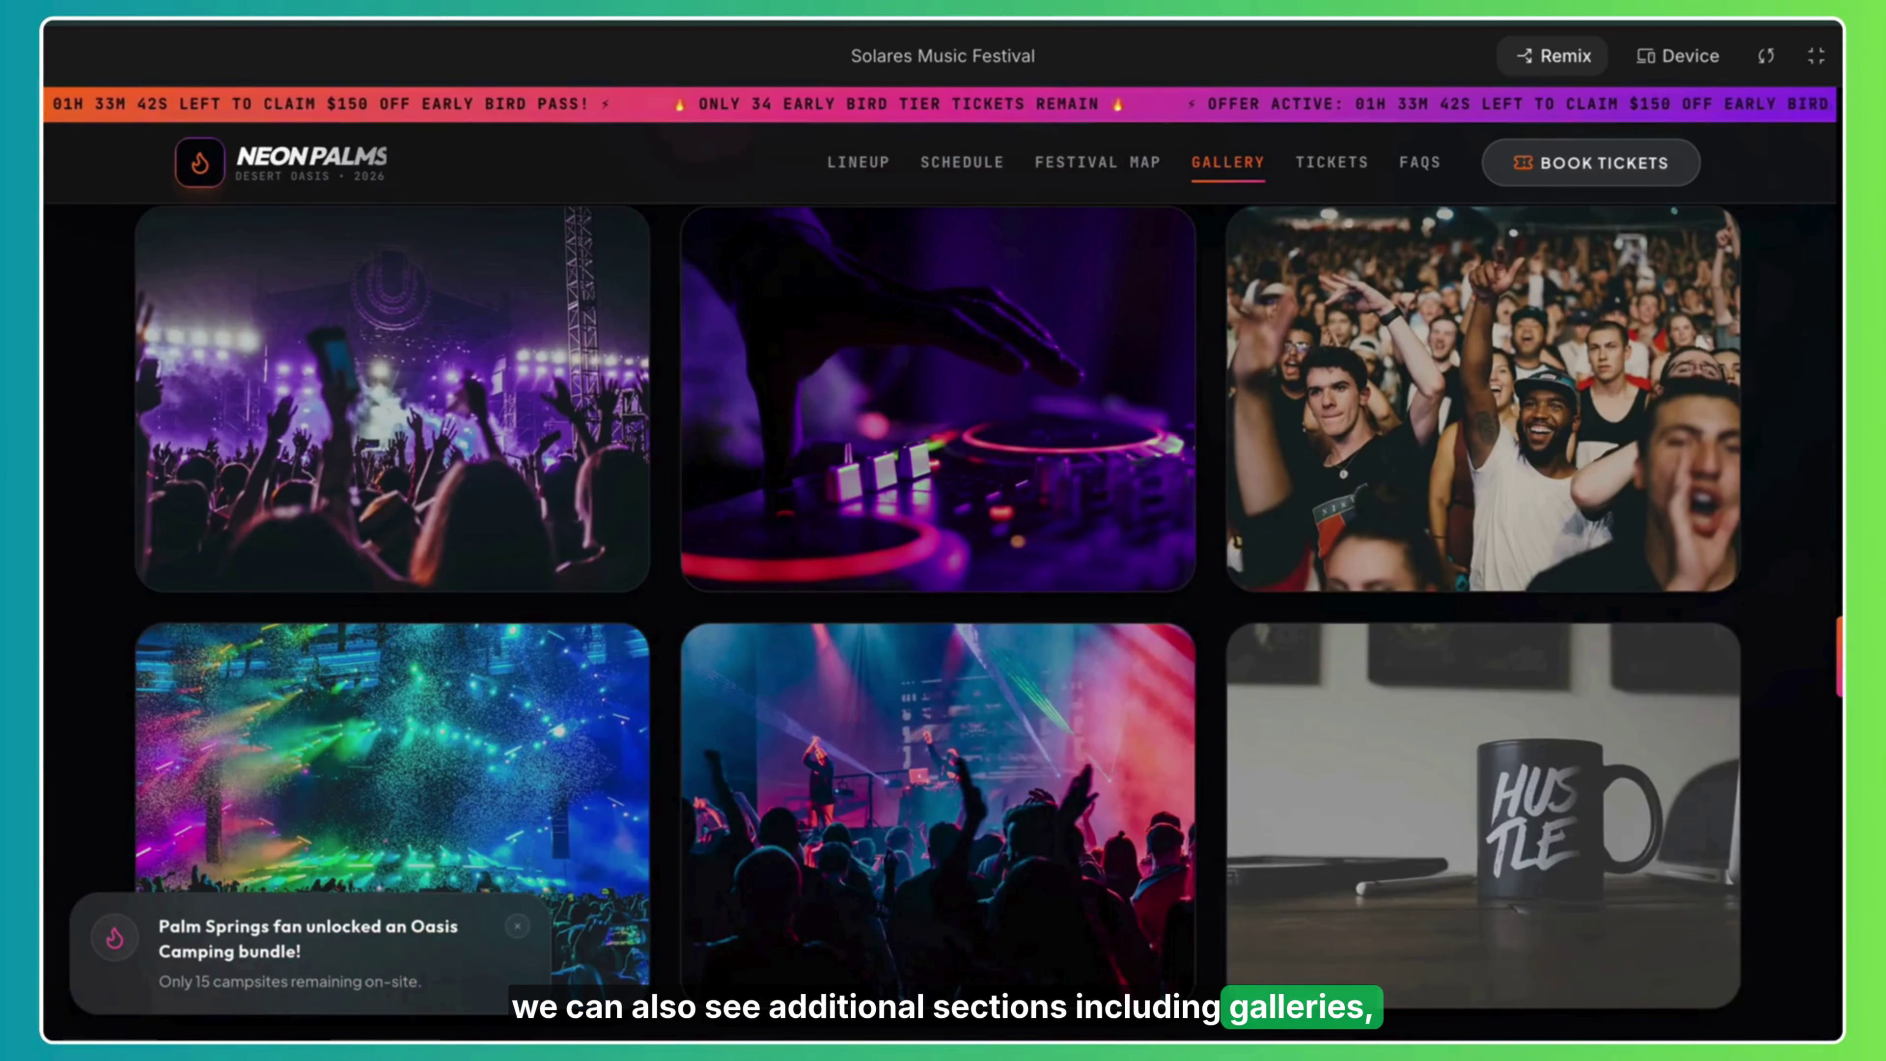
{"action": "left_click_drag", "start_coordinate": [1834, 654], "coordinate": [1834, 843]}
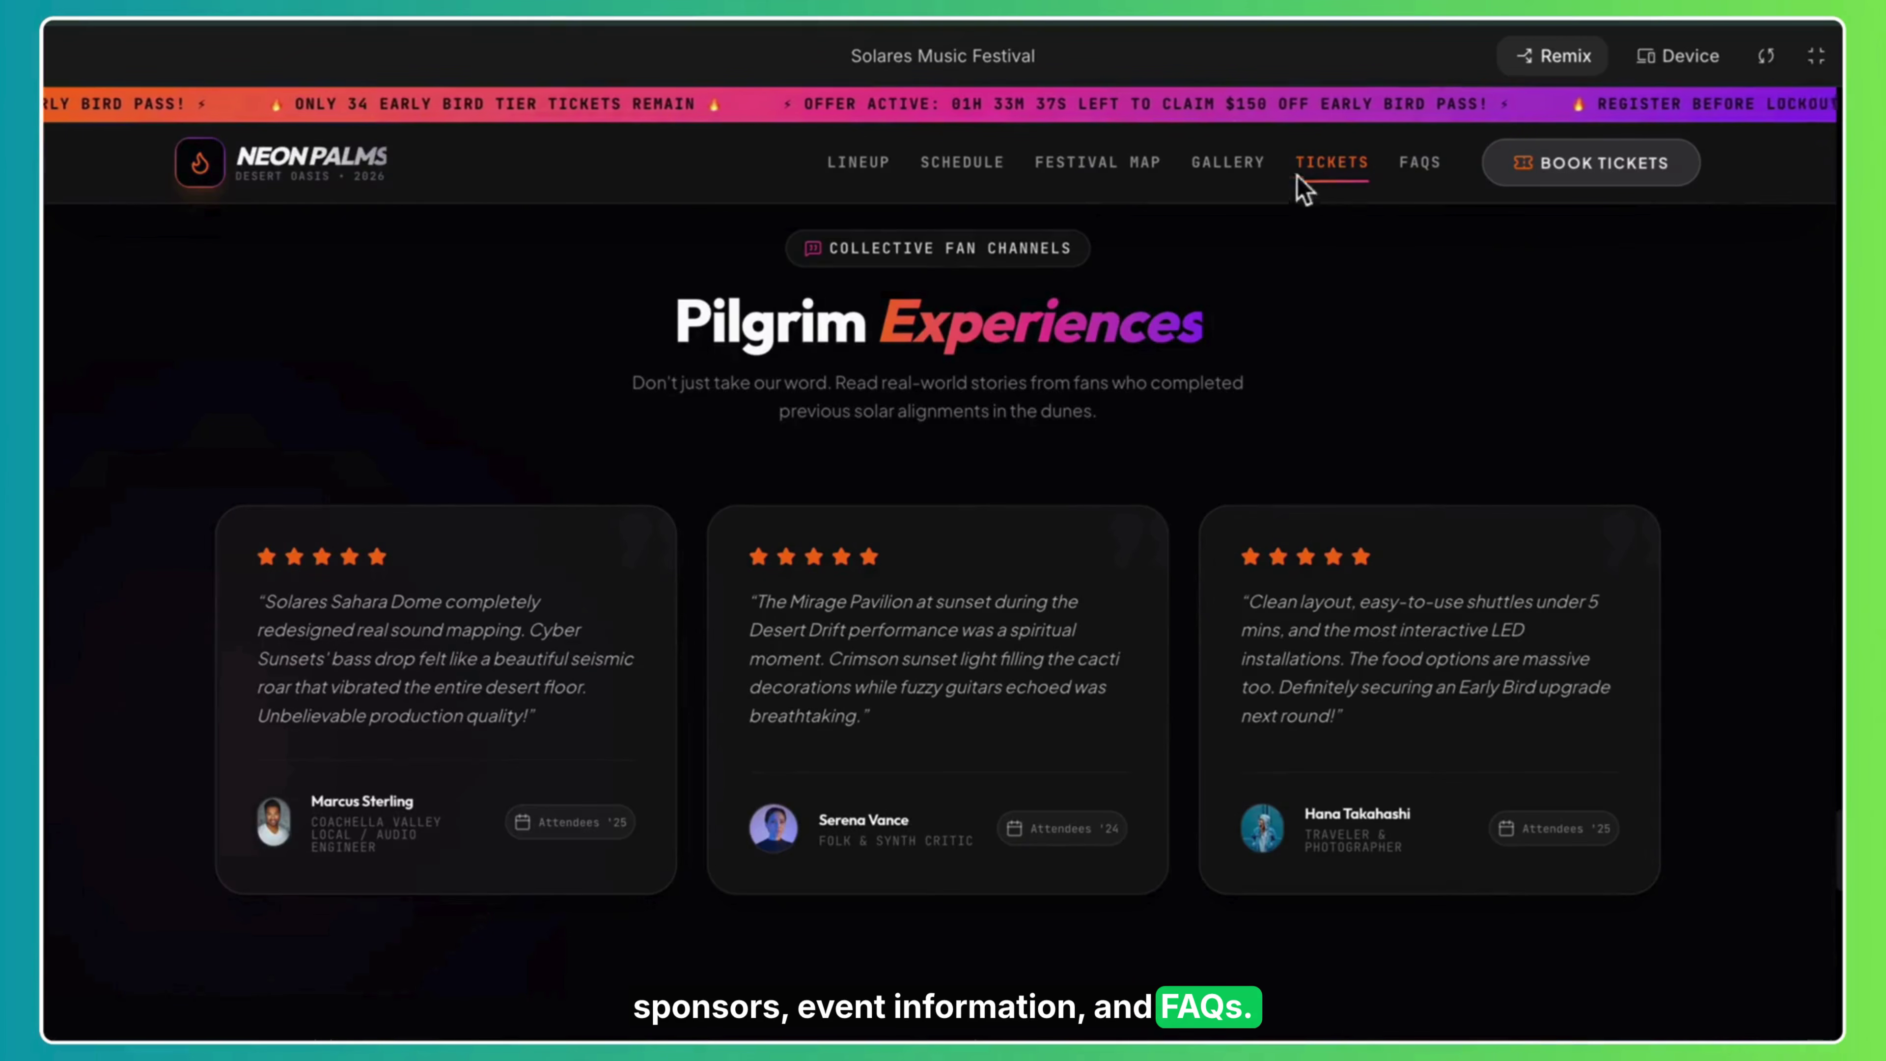
{"action": "left_click", "coordinate": [1441, 179]}
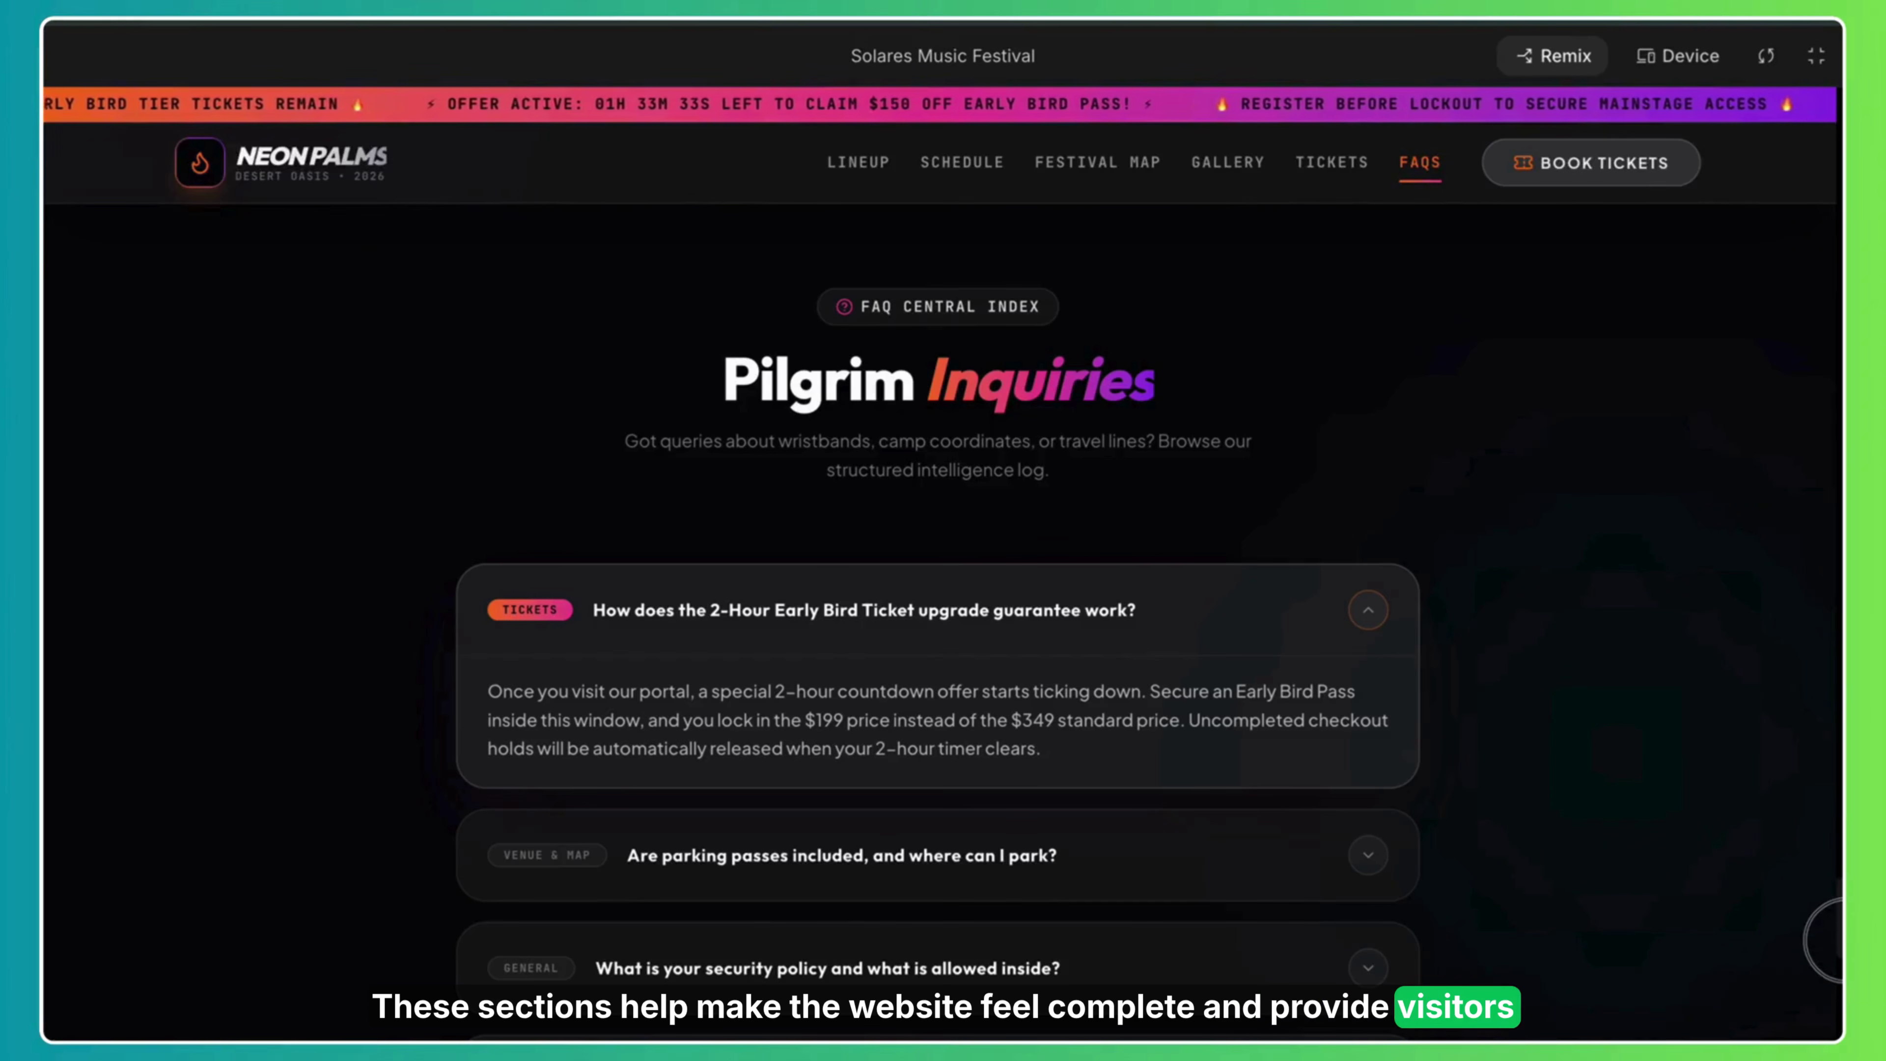
{"action": "left_click", "coordinate": [1367, 873]}
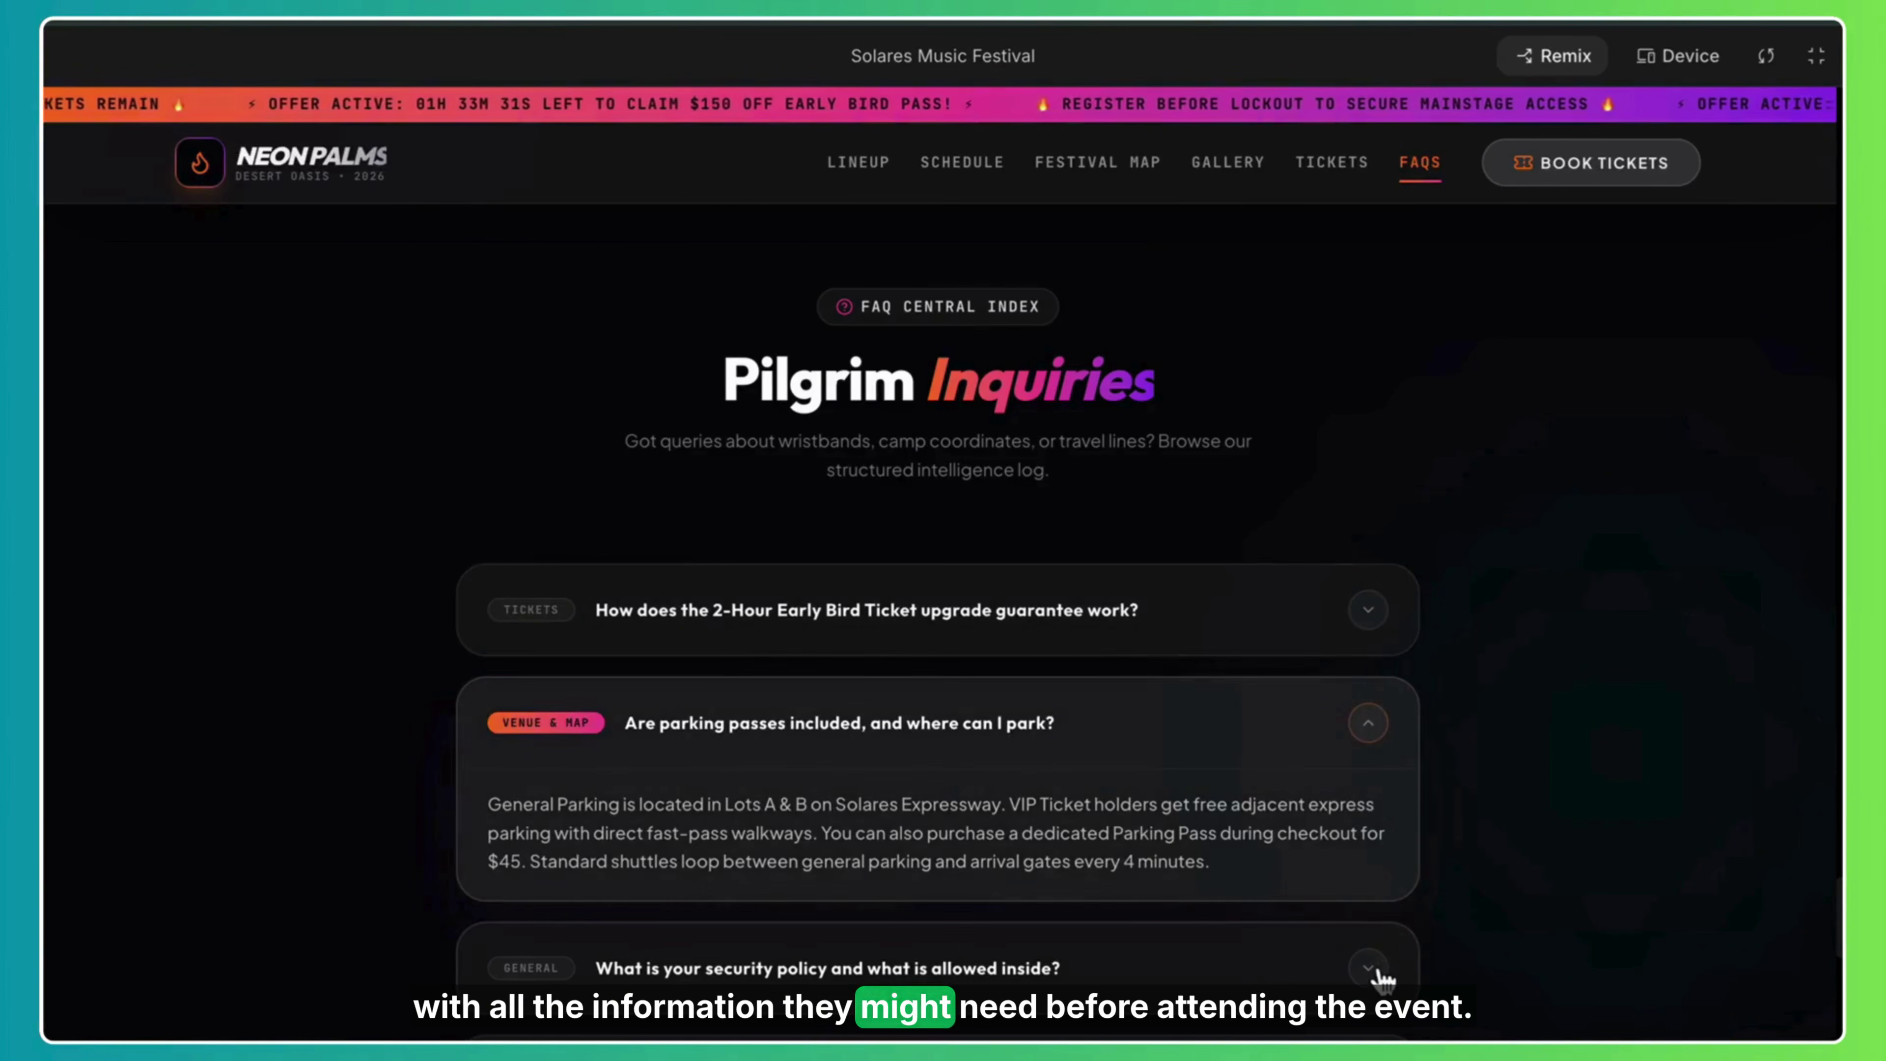
{"action": "left_click", "coordinate": [1374, 972]}
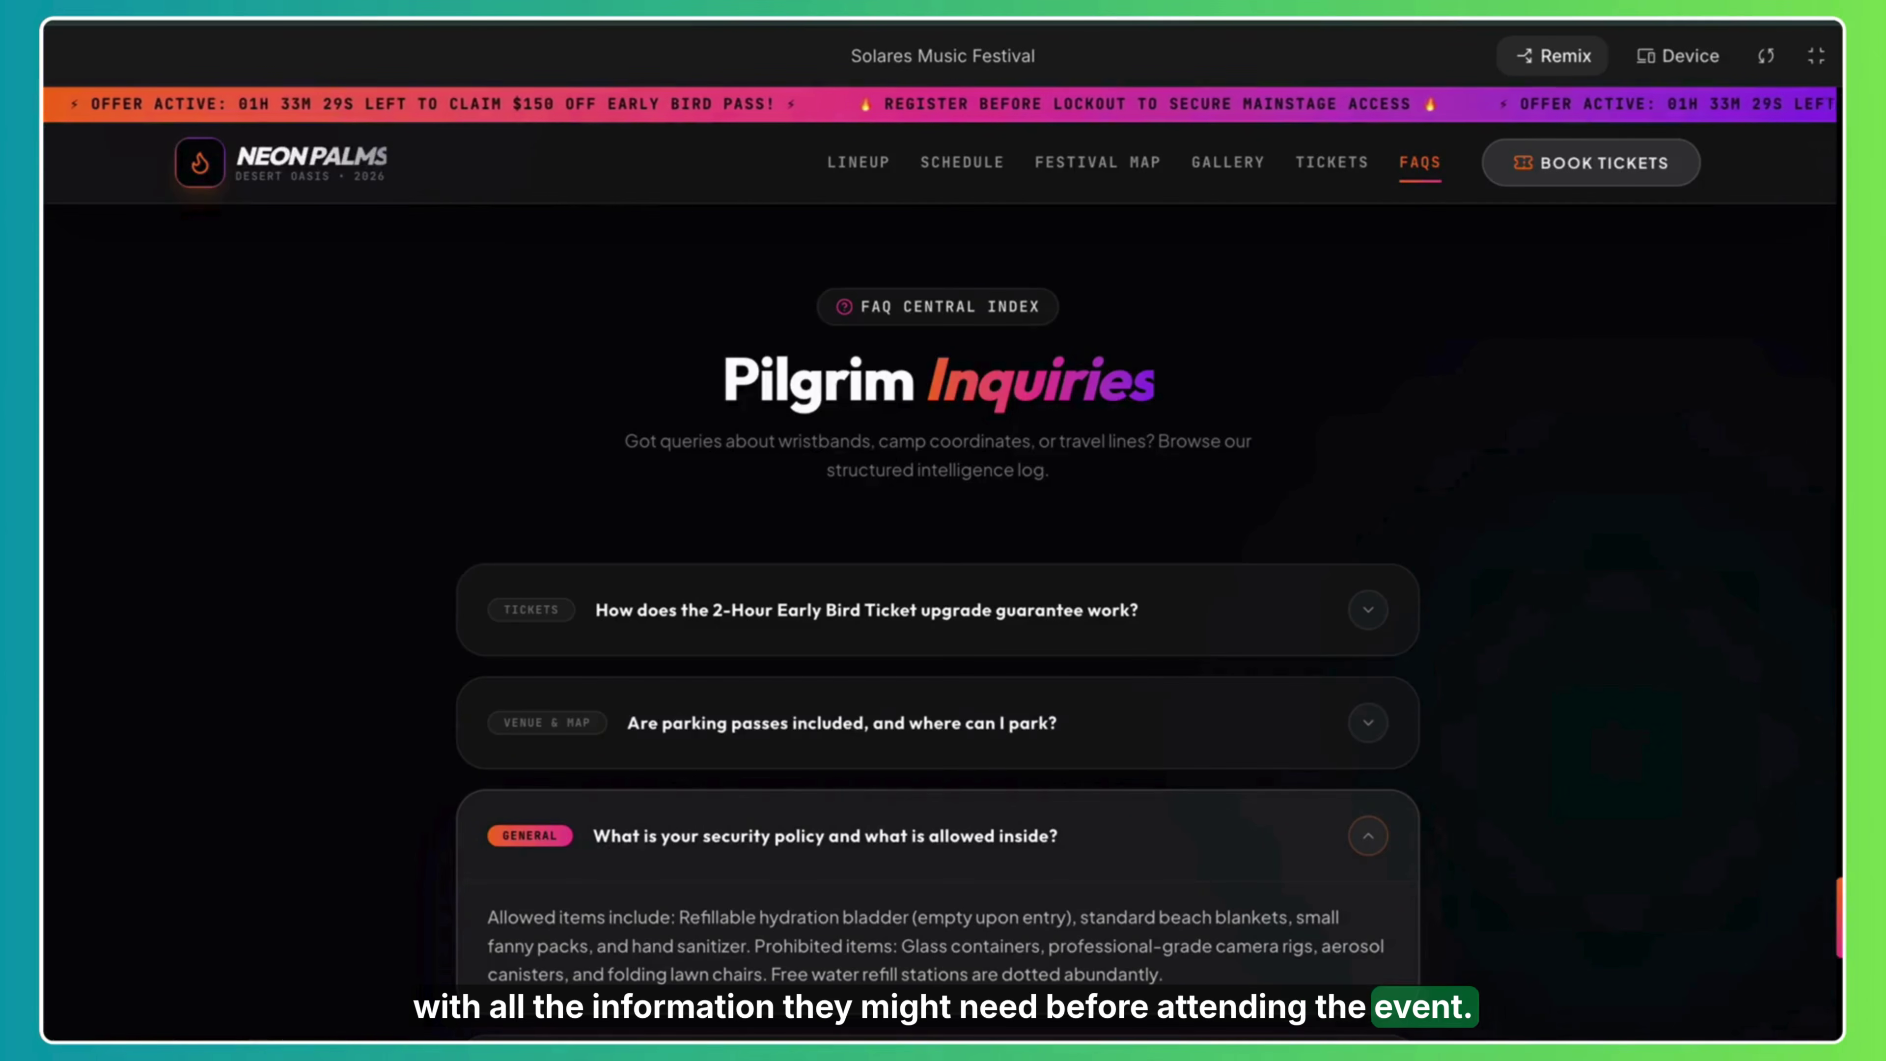
Expand the ticket swap and upgrade answer, then return to Festival Schedules.
{"action": "scroll", "coordinate": [937, 594], "scroll_direction": "down", "scroll_amount": 10}
{"action": "scroll", "coordinate": [938, 595], "scroll_direction": "up", "scroll_amount": 3}
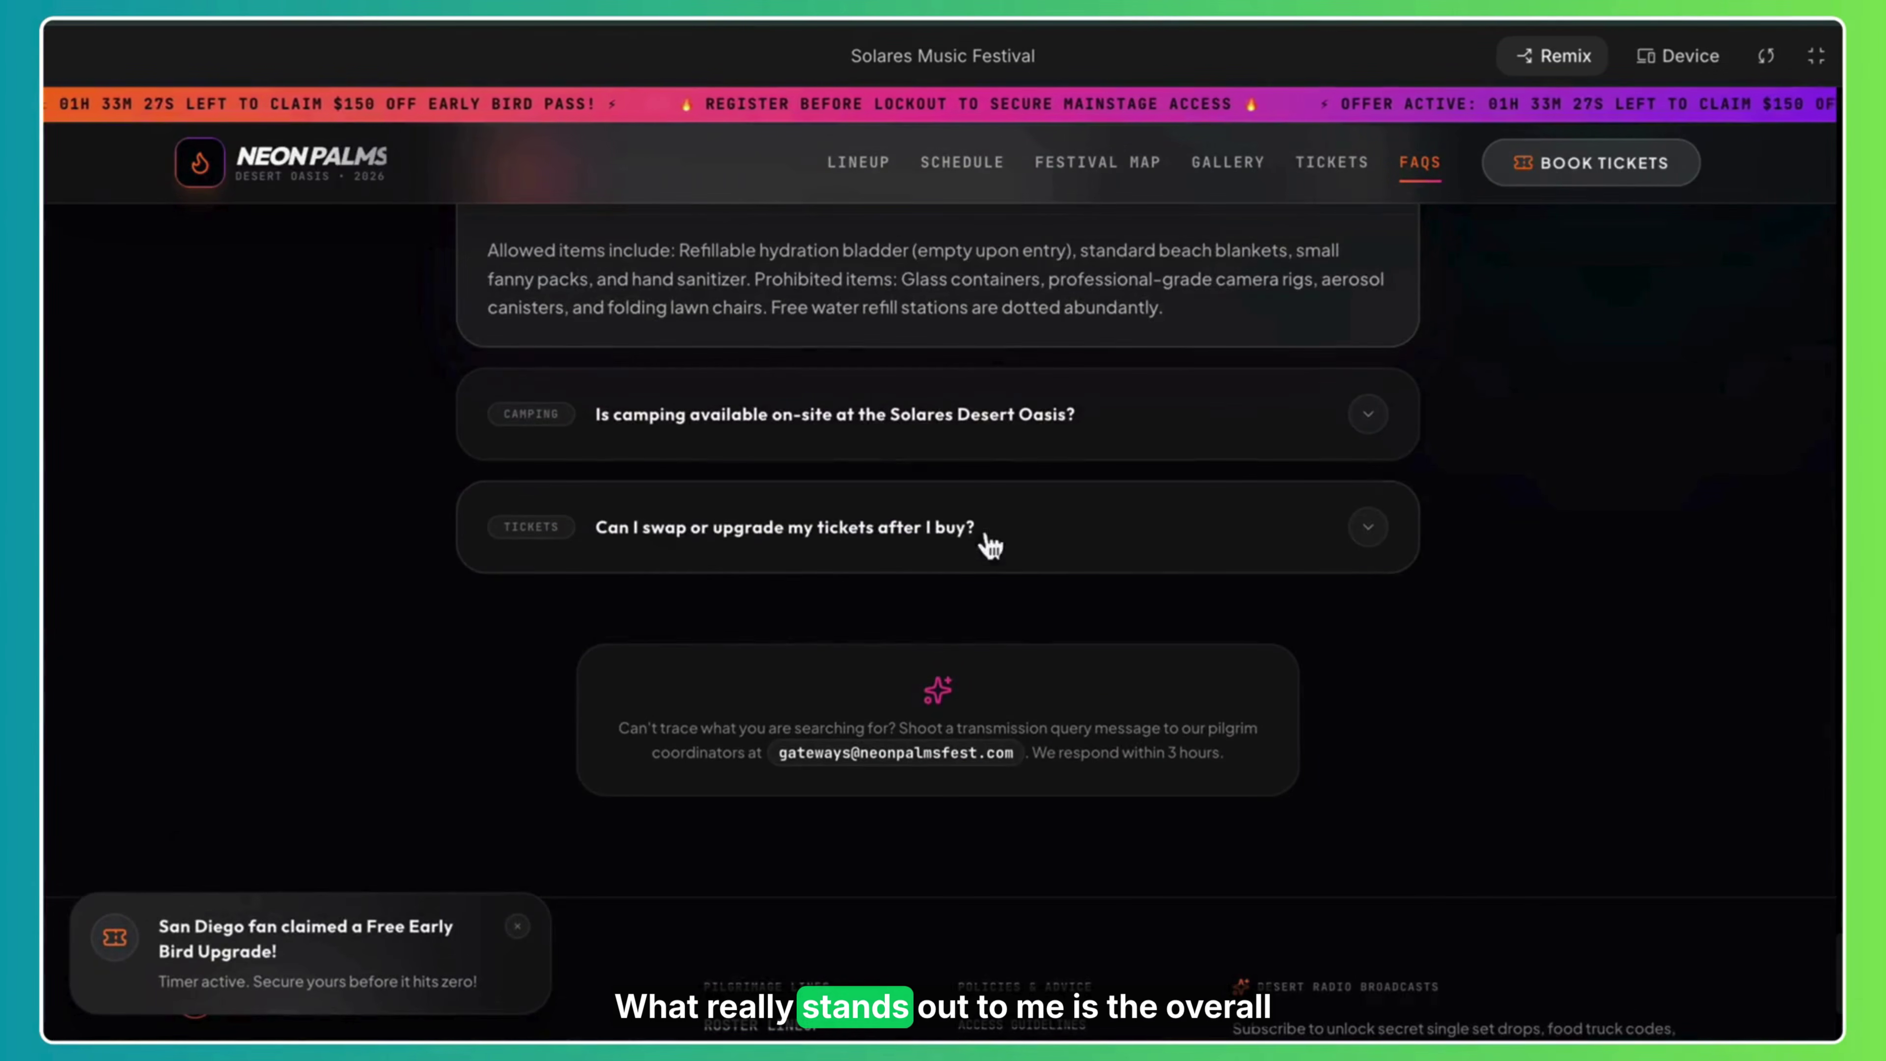
{"action": "left_click", "coordinate": [1000, 554]}
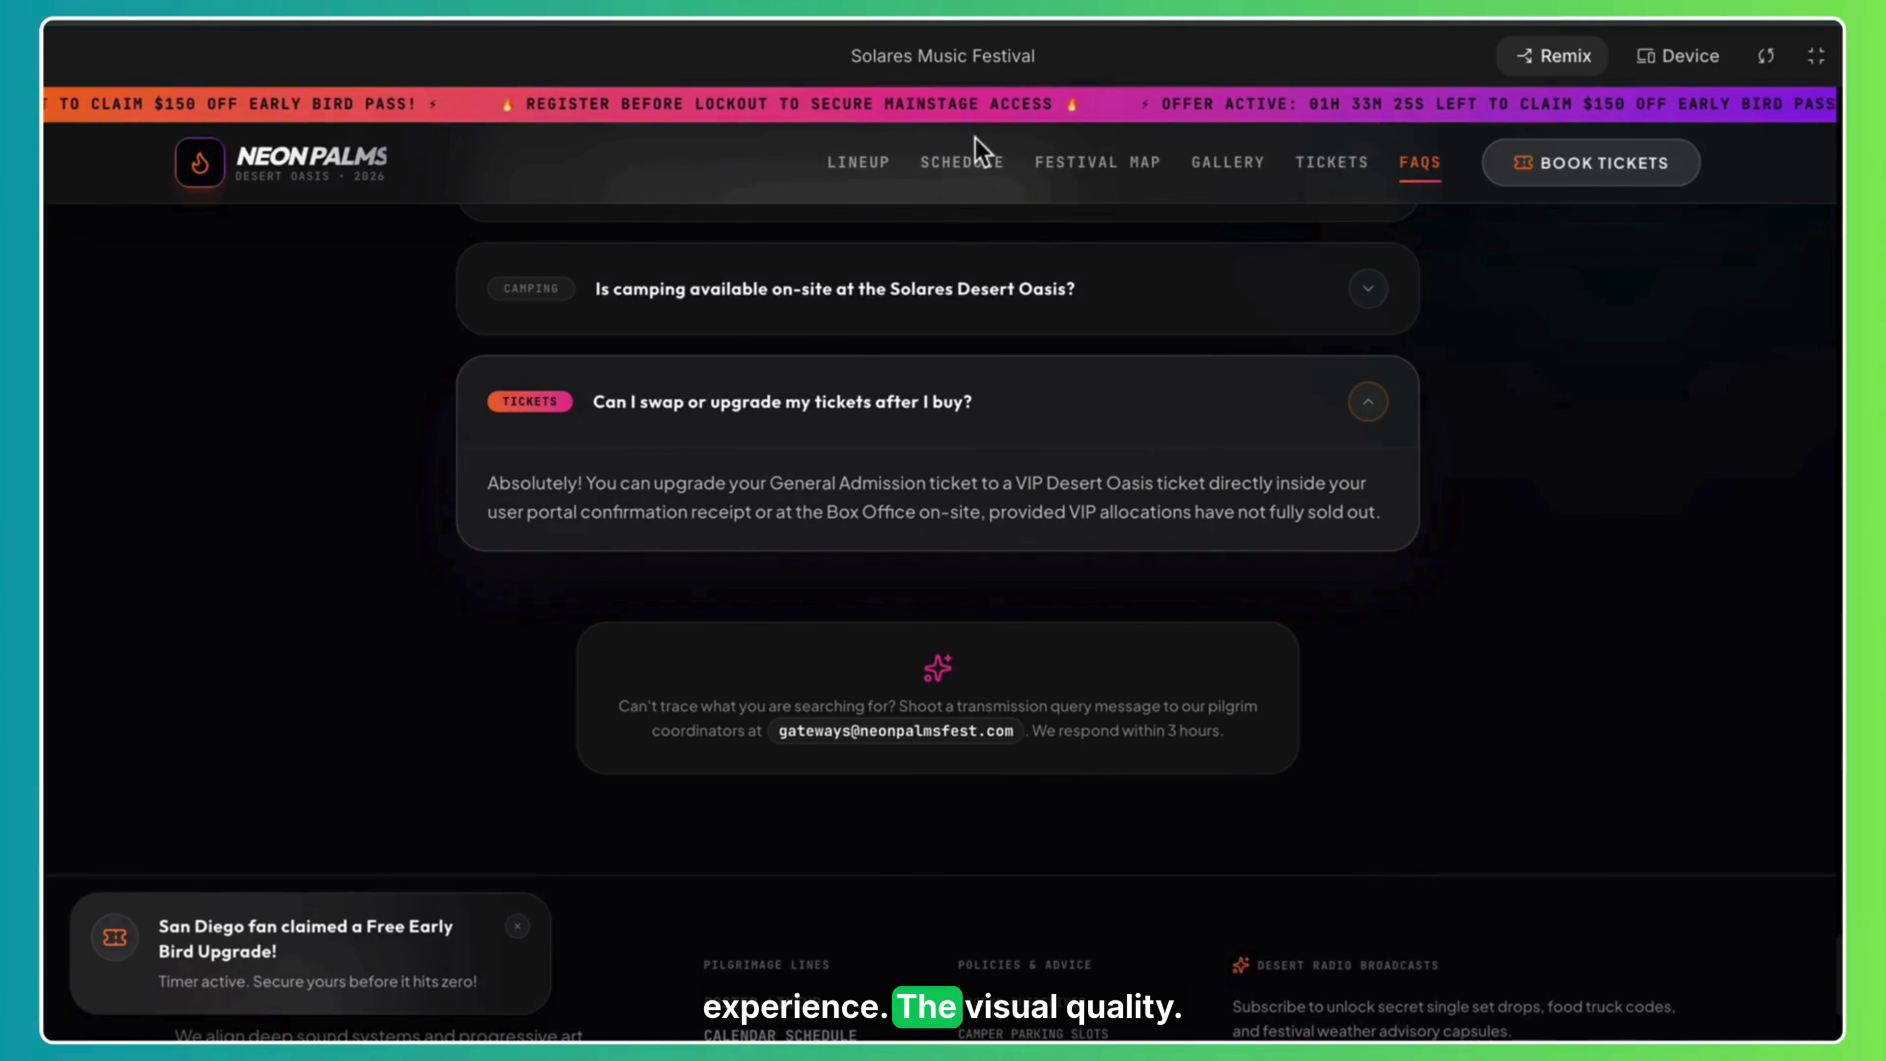
{"action": "left_click", "coordinate": [962, 172]}
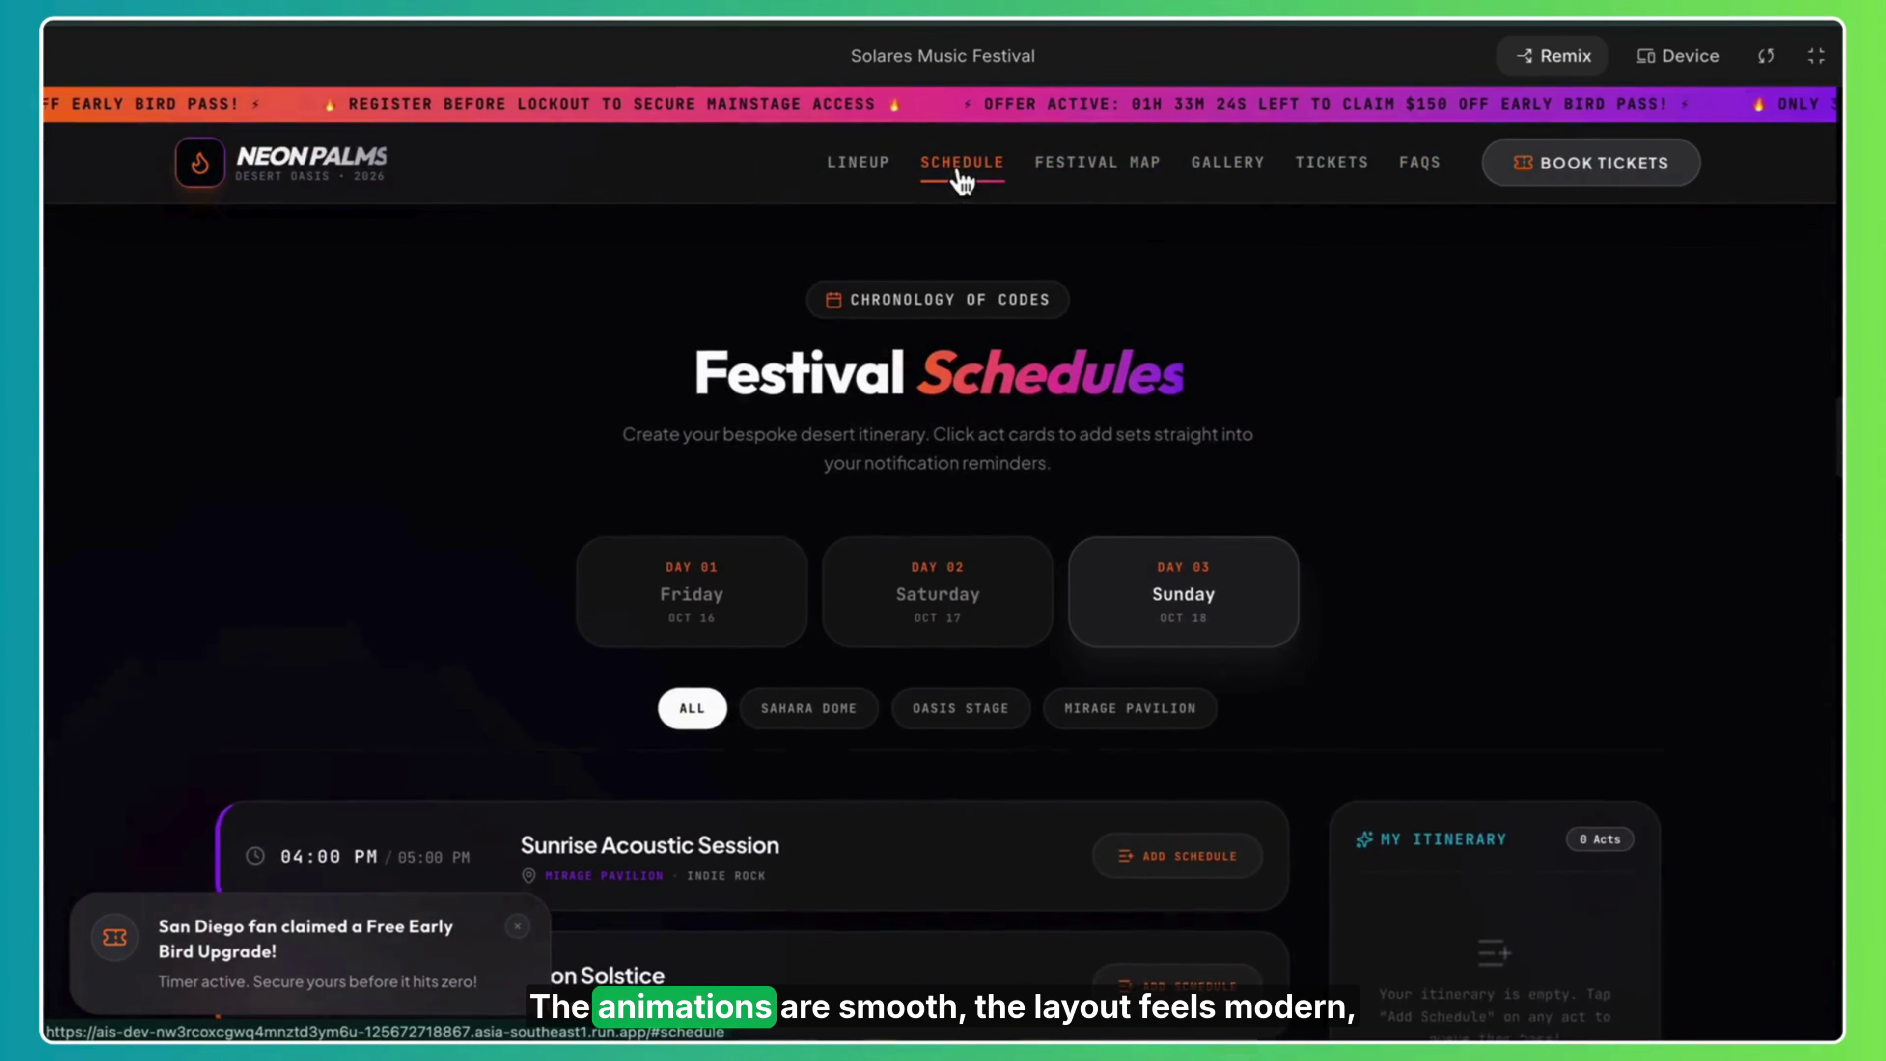
Jump through the Festival Map, Gallery, Tickets and FAQ sections of the site.
{"action": "left_click", "coordinate": [1138, 167]}
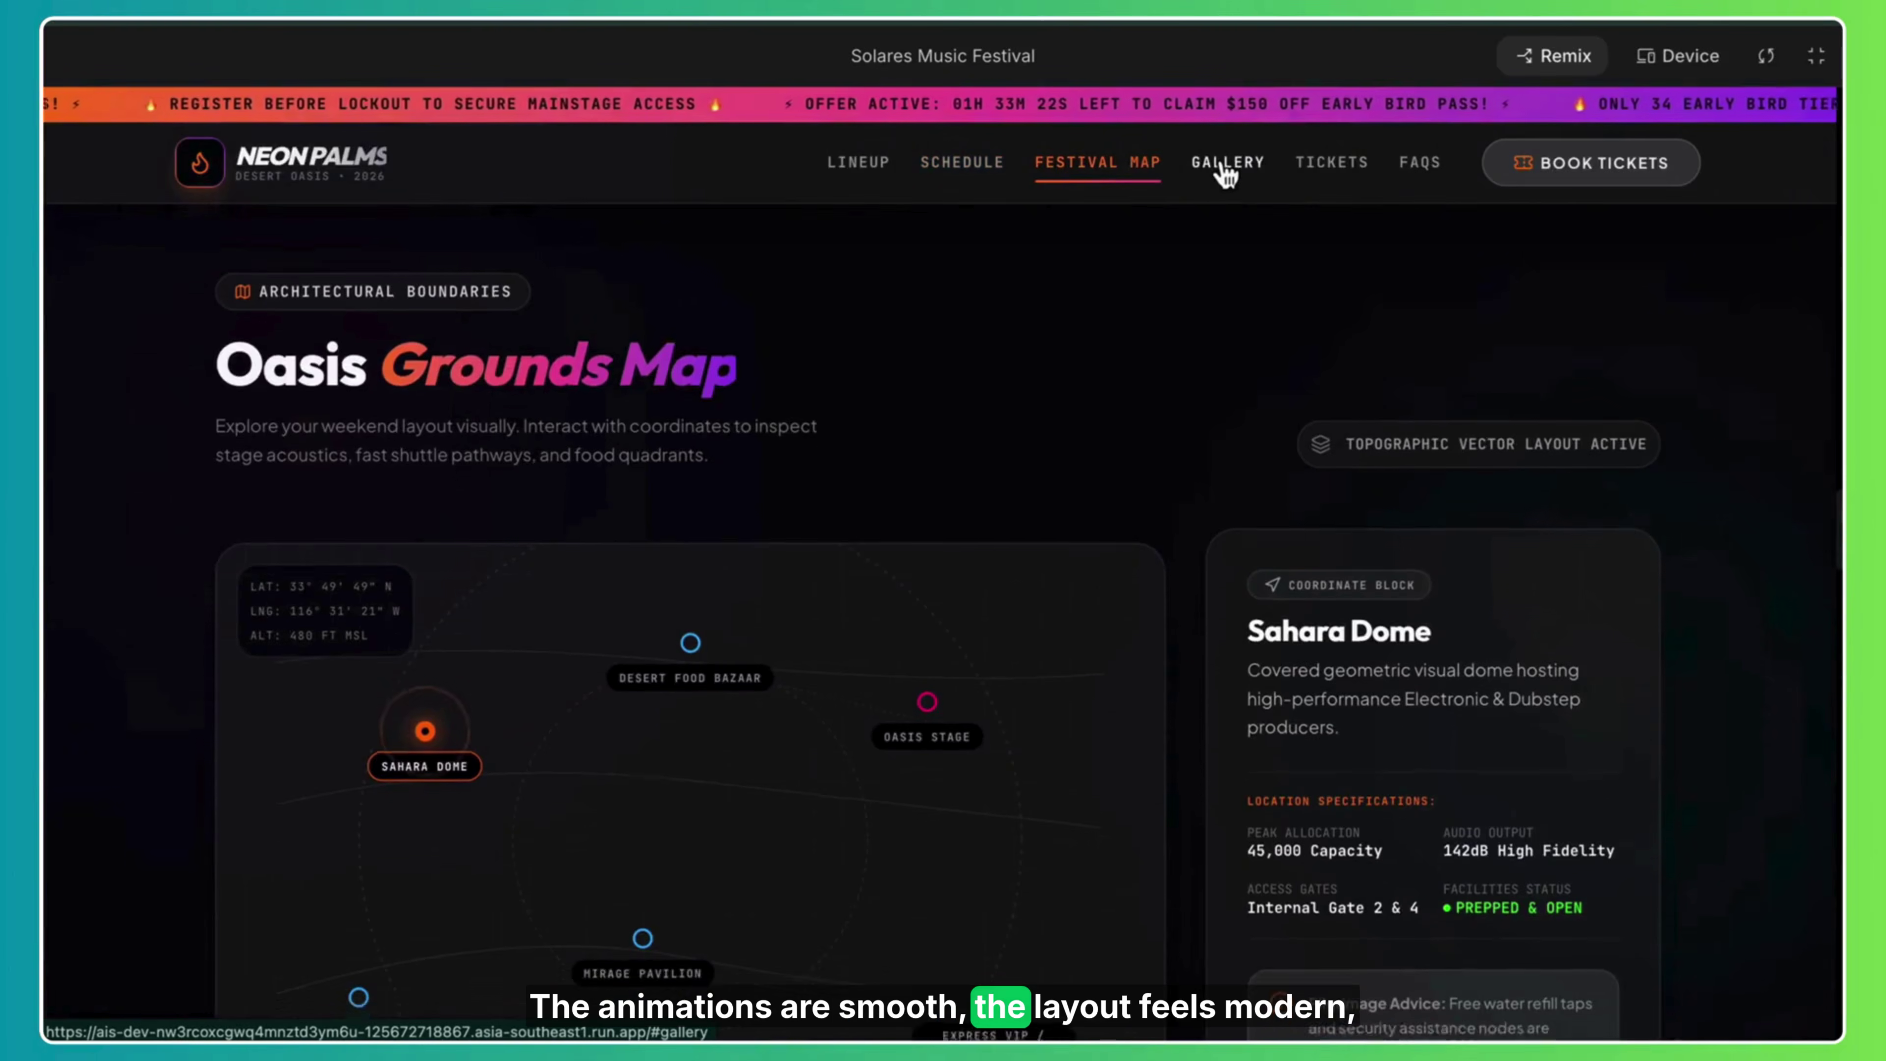
{"action": "left_click", "coordinate": [1225, 173]}
{"action": "left_click", "coordinate": [1340, 179]}
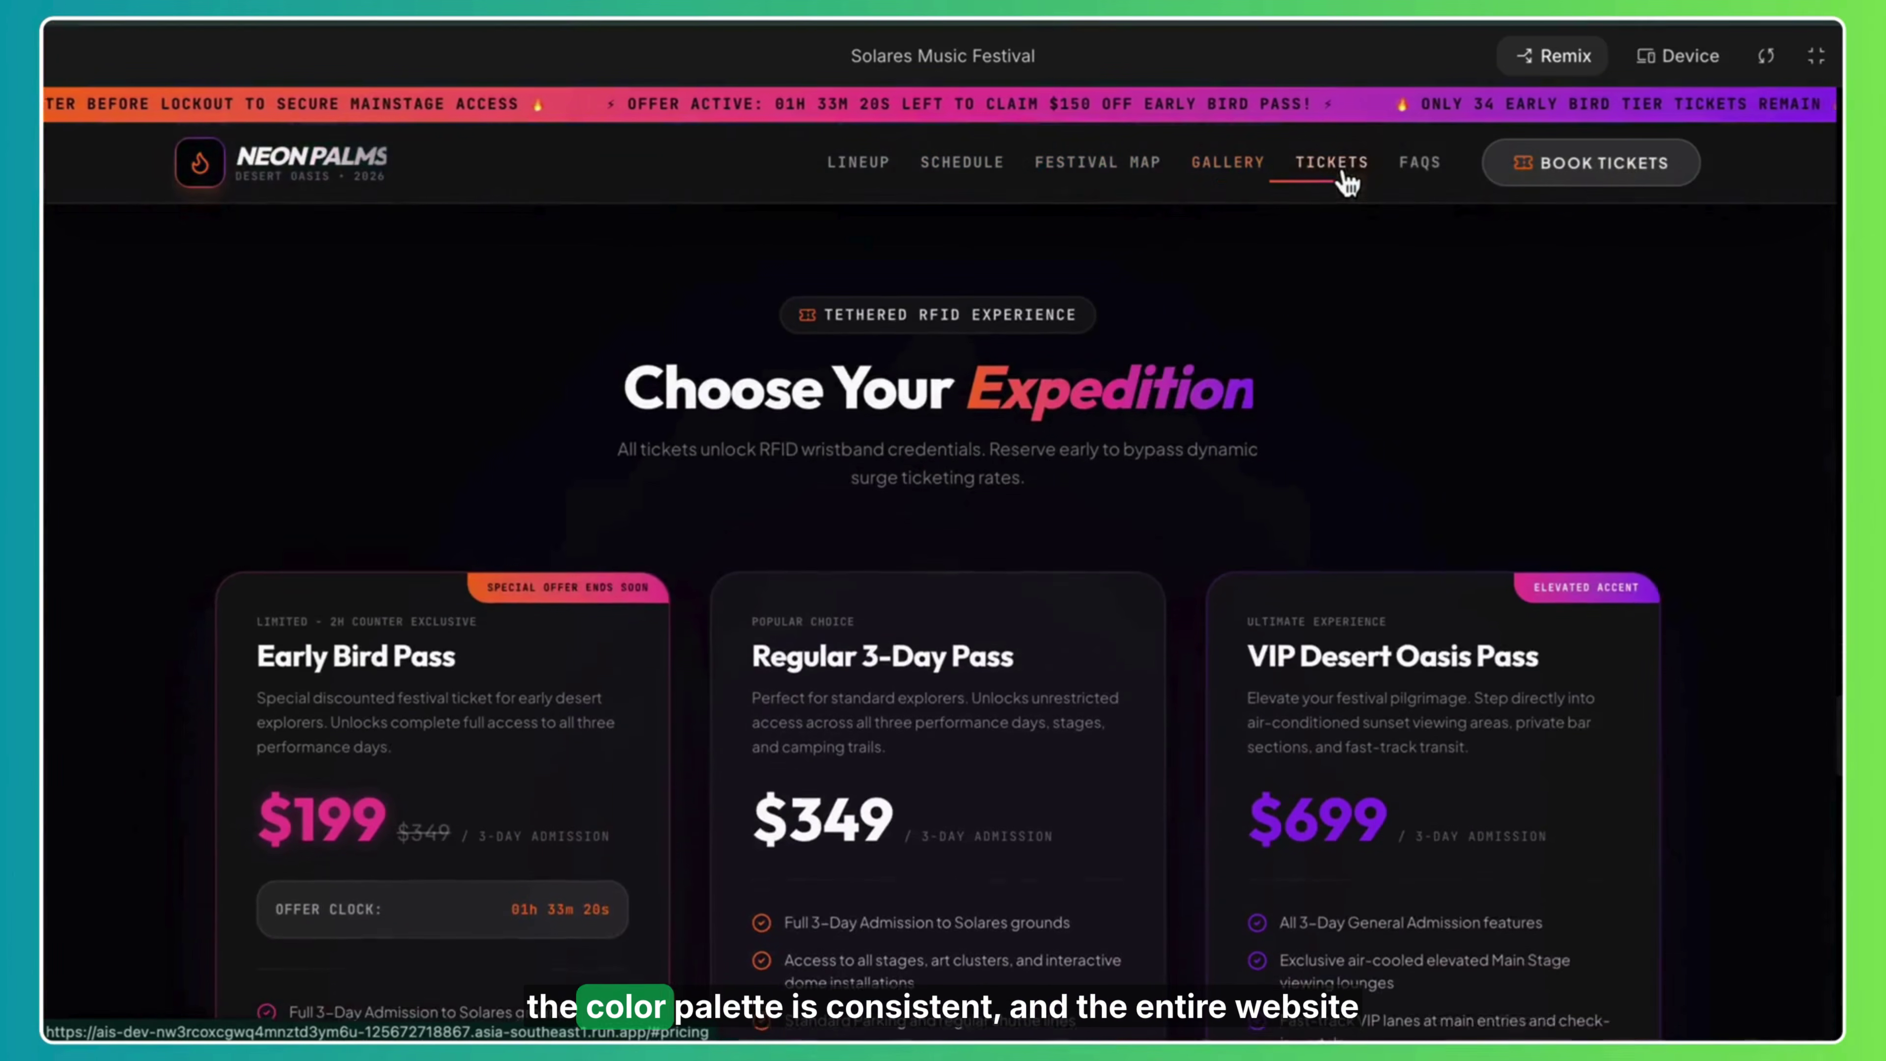
{"action": "left_click", "coordinate": [1423, 172]}
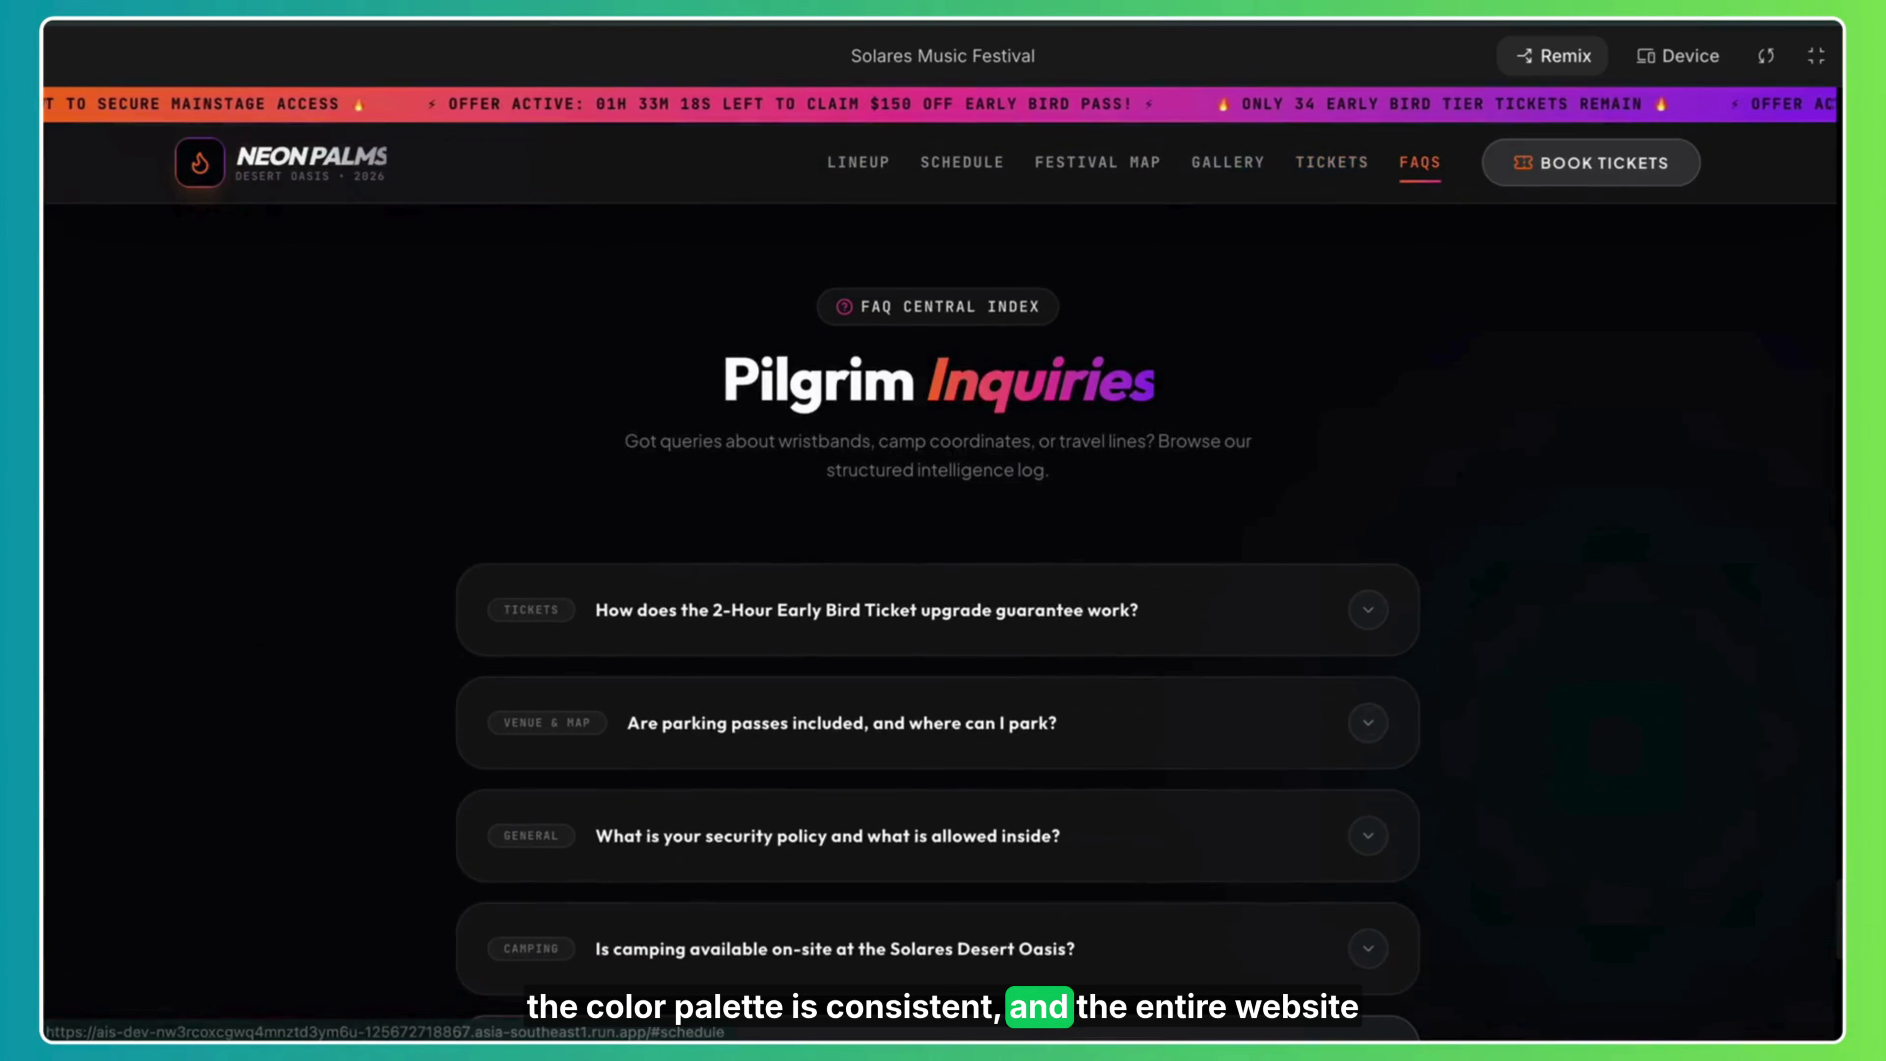
{"action": "right_click", "coordinate": [1825, 497]}
{"action": "key", "text": "Escape"}
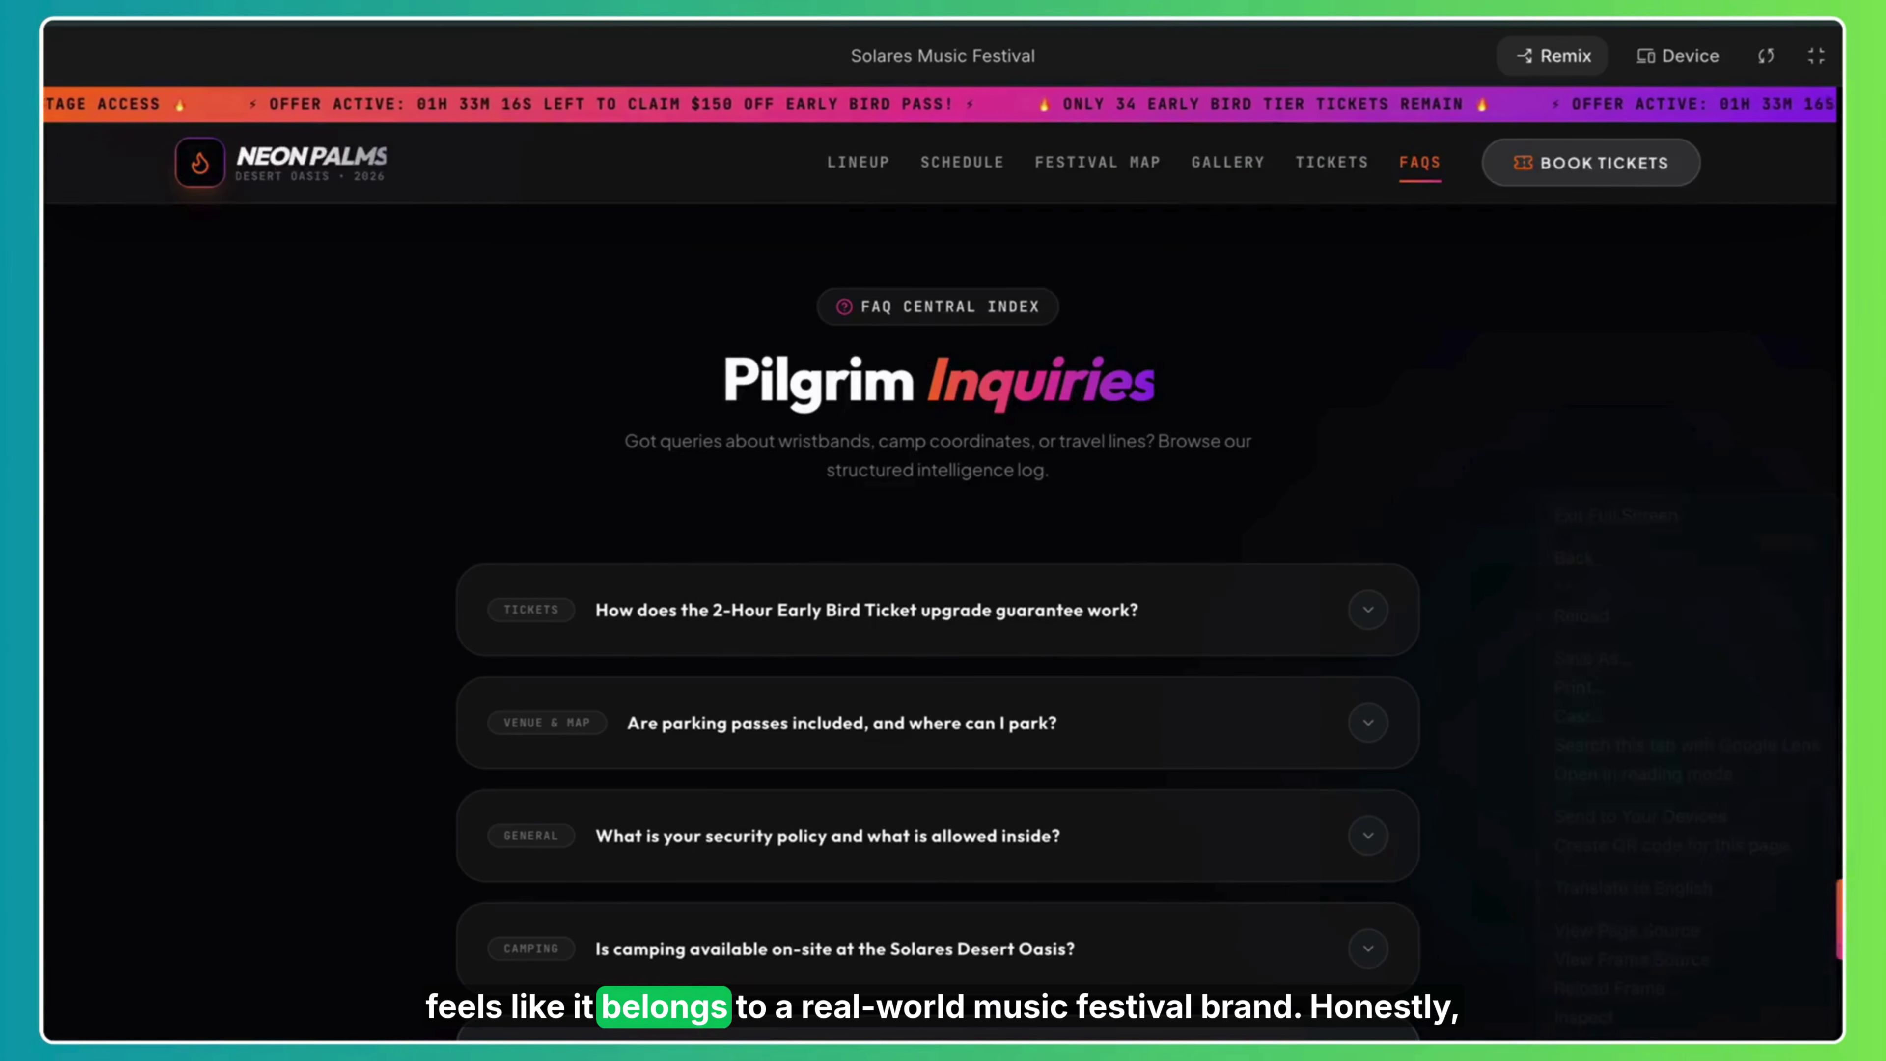
Open and close the $199 Early Bird Pass checkout, then scroll up to the gallery.
{"action": "scroll", "coordinate": [1831, 520], "scroll_direction": "up", "scroll_amount": 10}
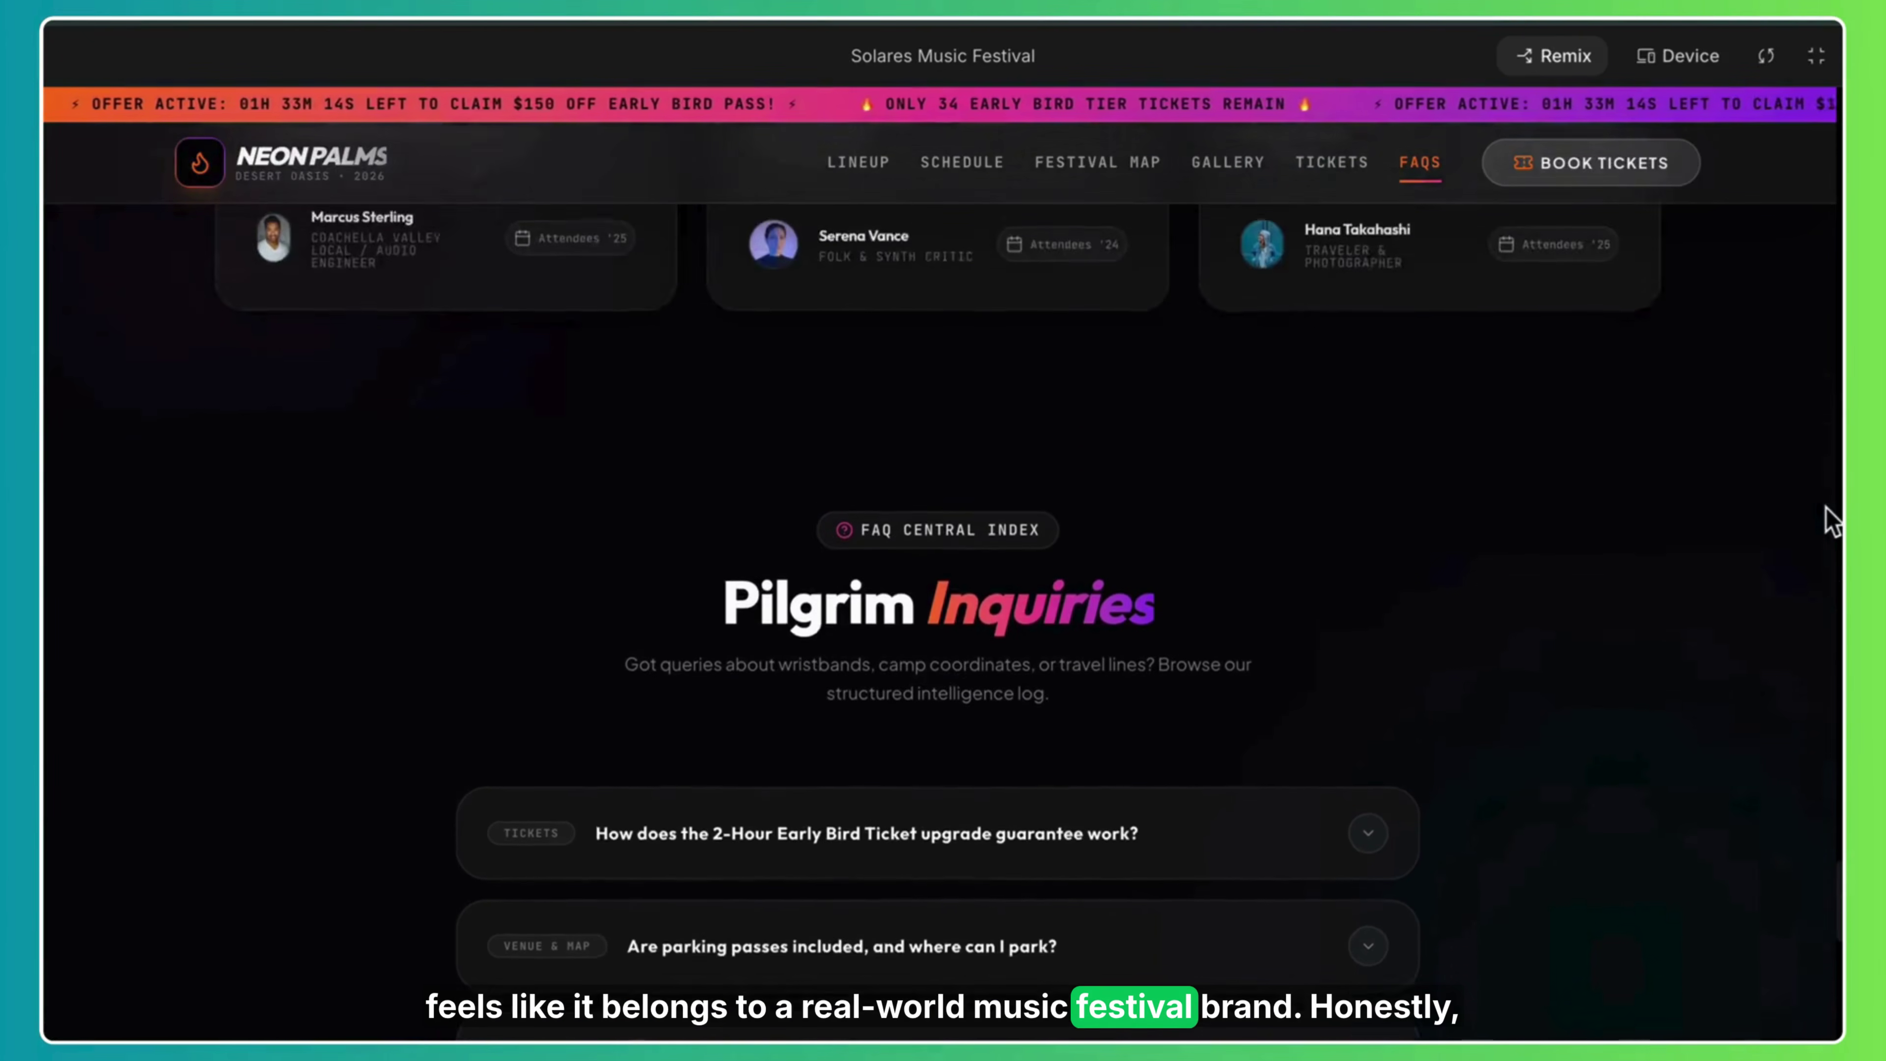
{"action": "scroll", "coordinate": [1831, 520], "scroll_direction": "up", "scroll_amount": 10}
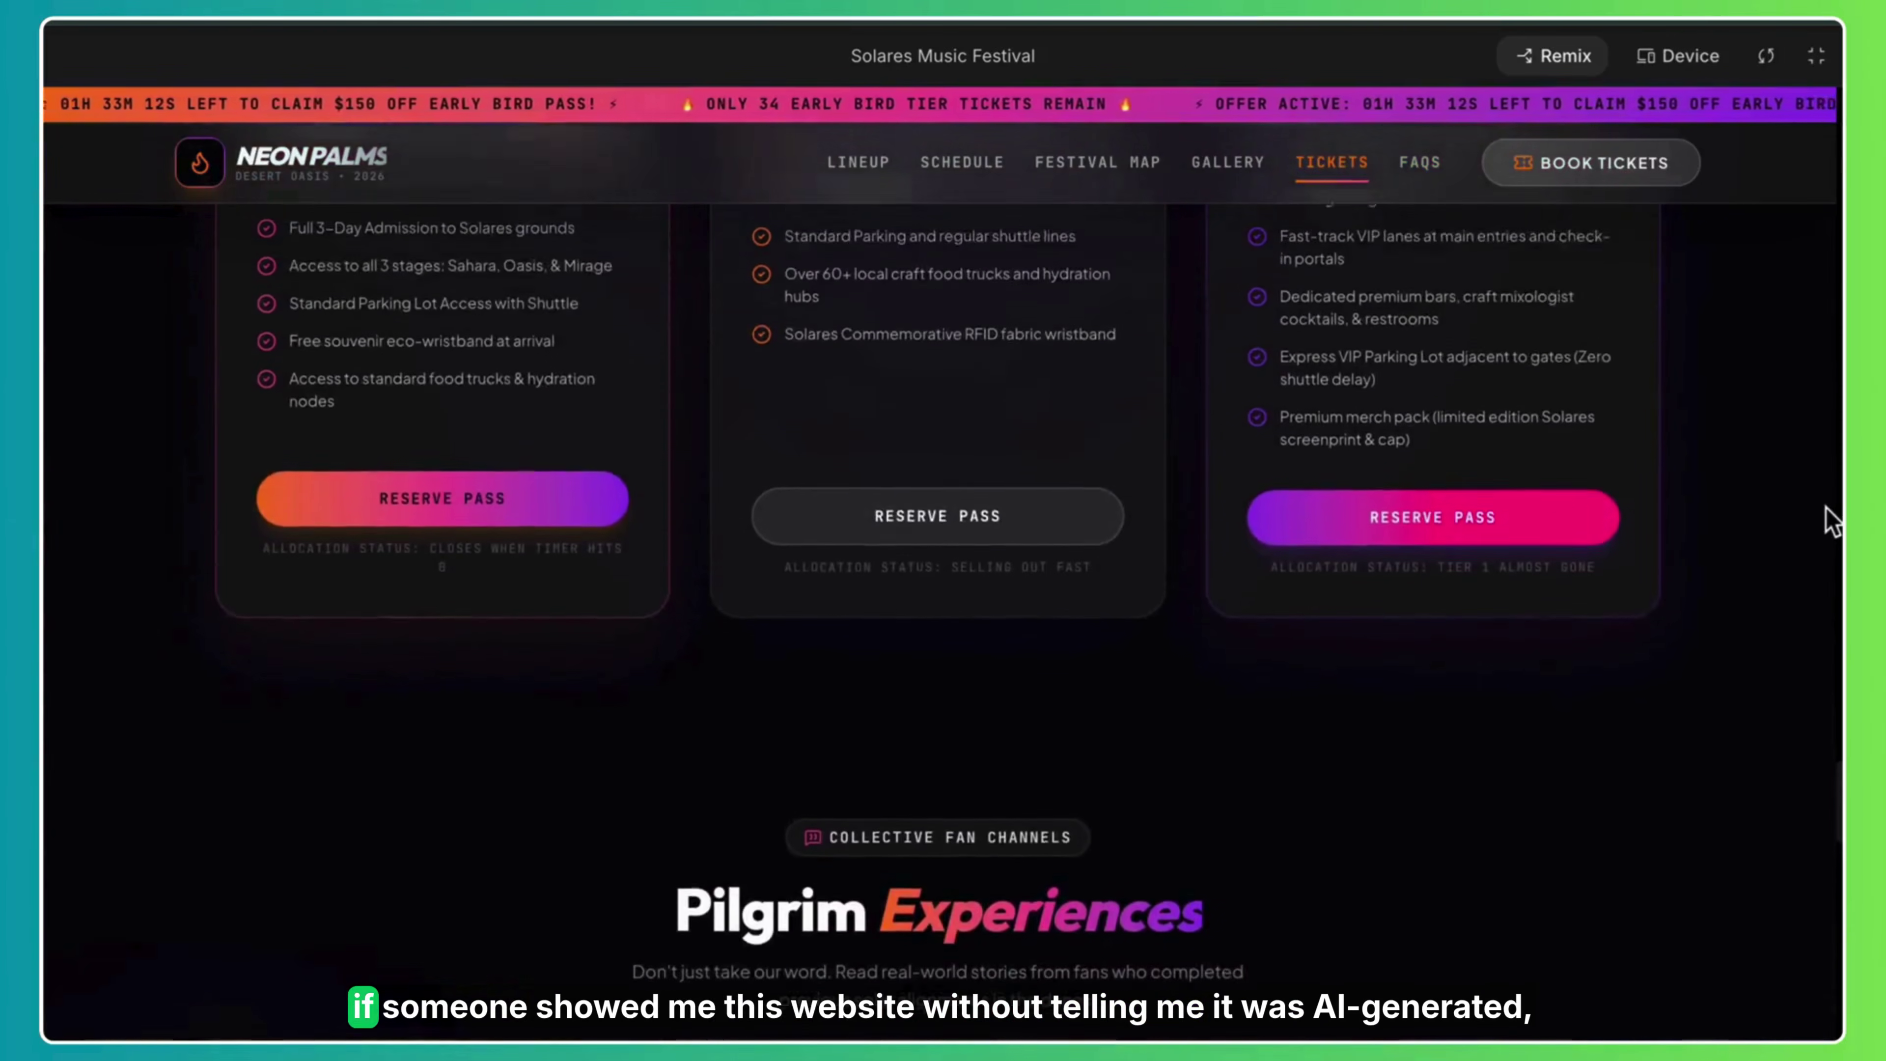
{"action": "left_click", "coordinate": [515, 751]}
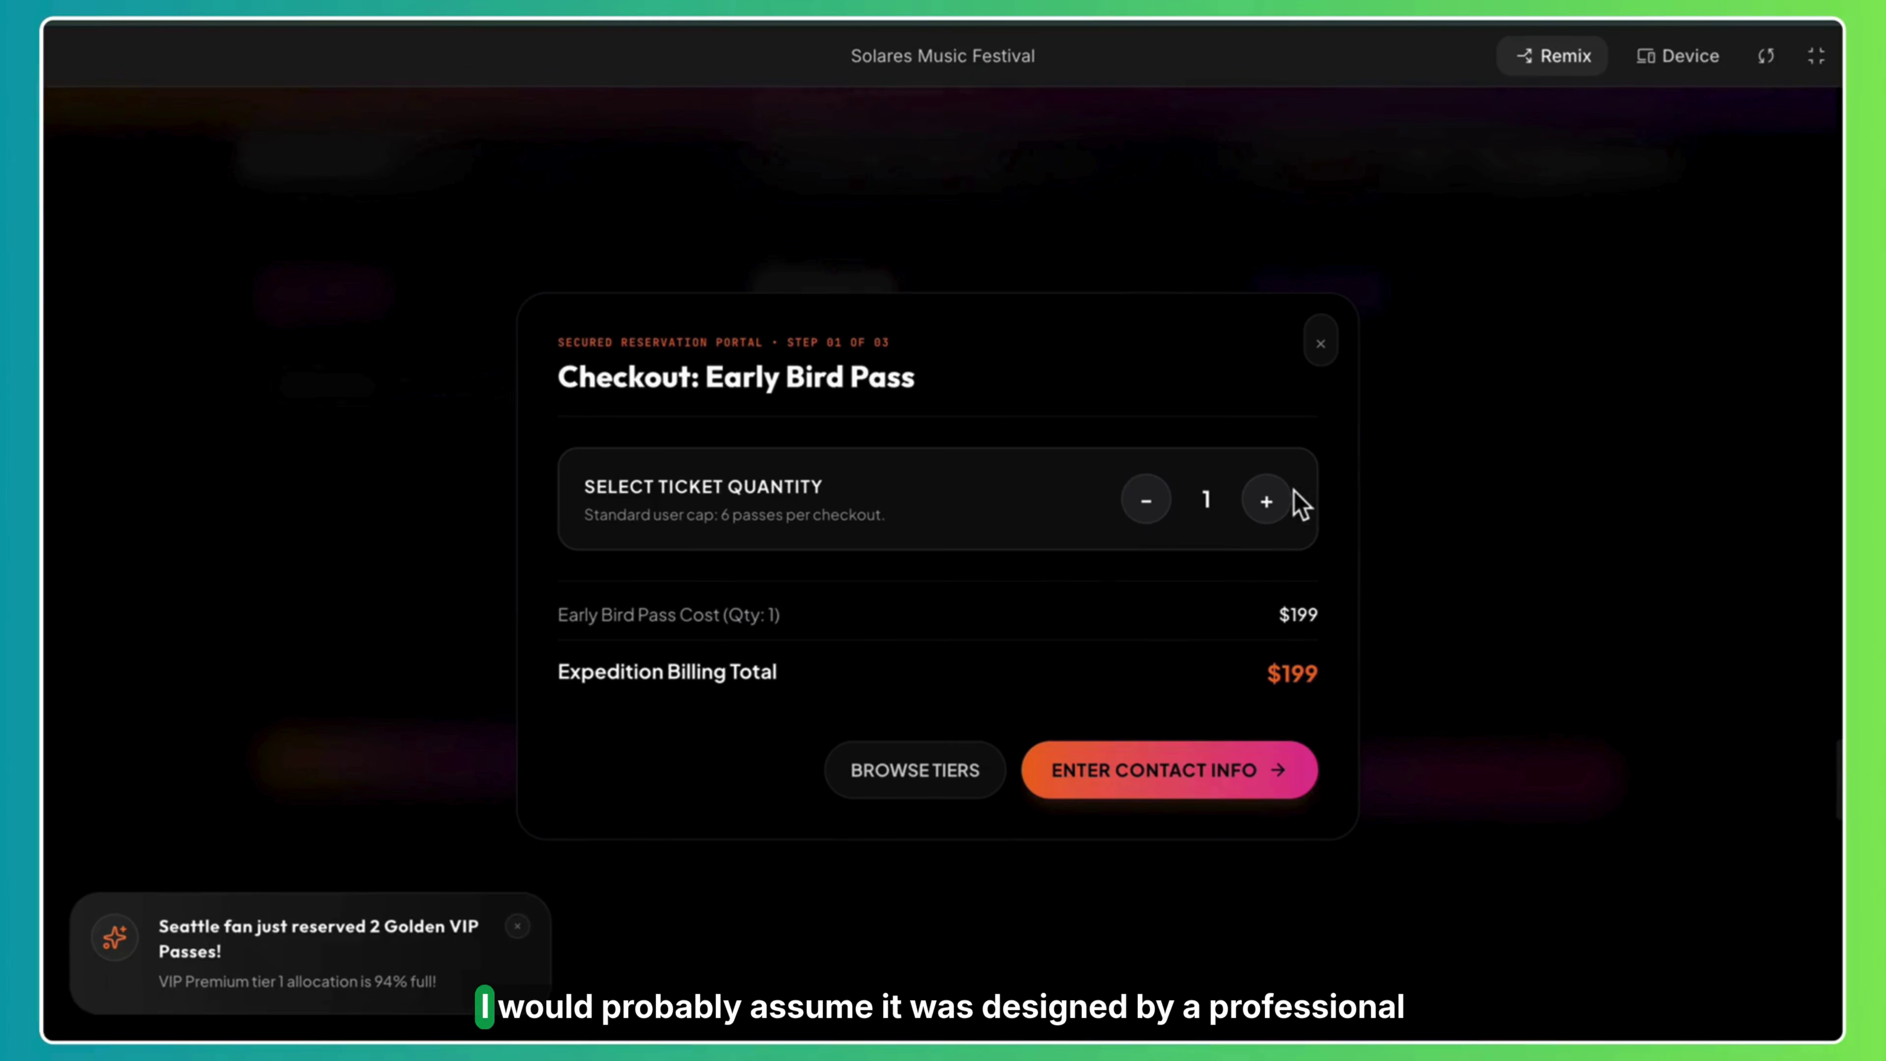
{"action": "left_click", "coordinate": [1321, 344]}
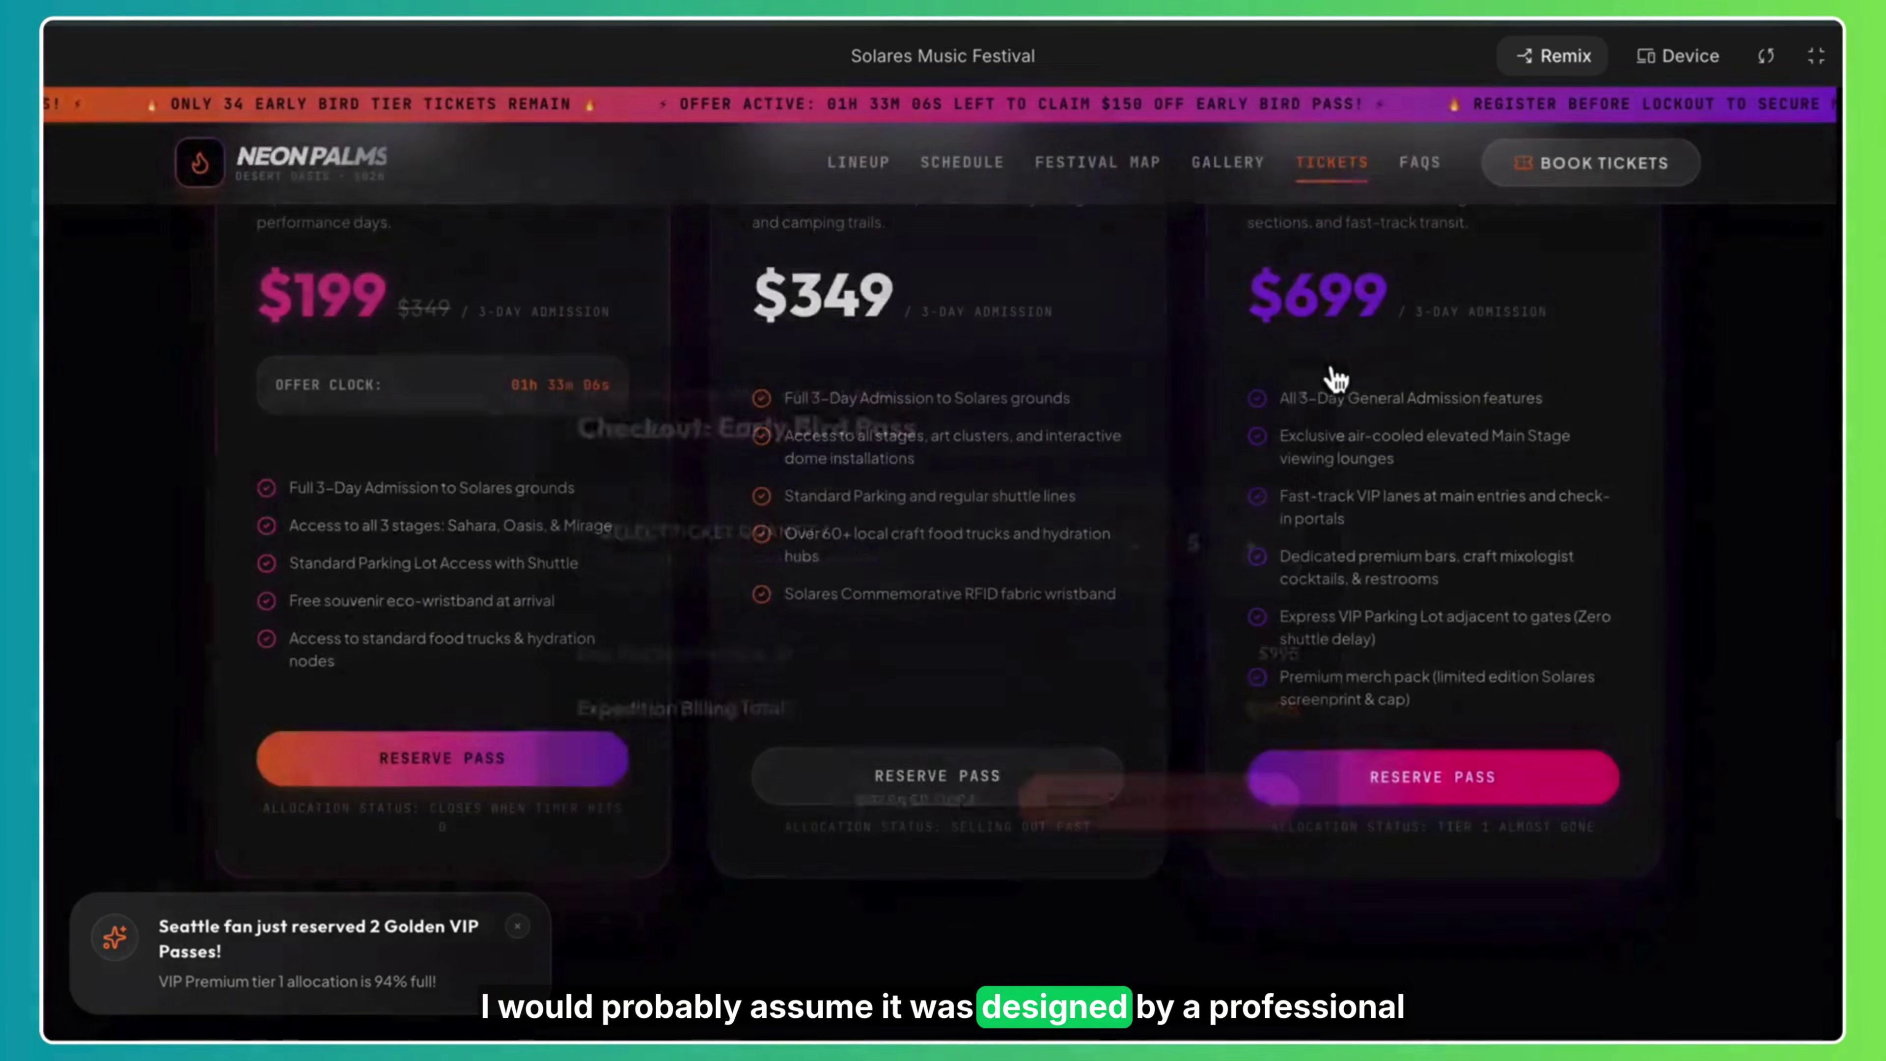
{"action": "scroll", "coordinate": [1835, 456], "scroll_direction": "up", "scroll_amount": 1}
{"action": "scroll", "coordinate": [1834, 457], "scroll_direction": "up", "scroll_amount": 10}
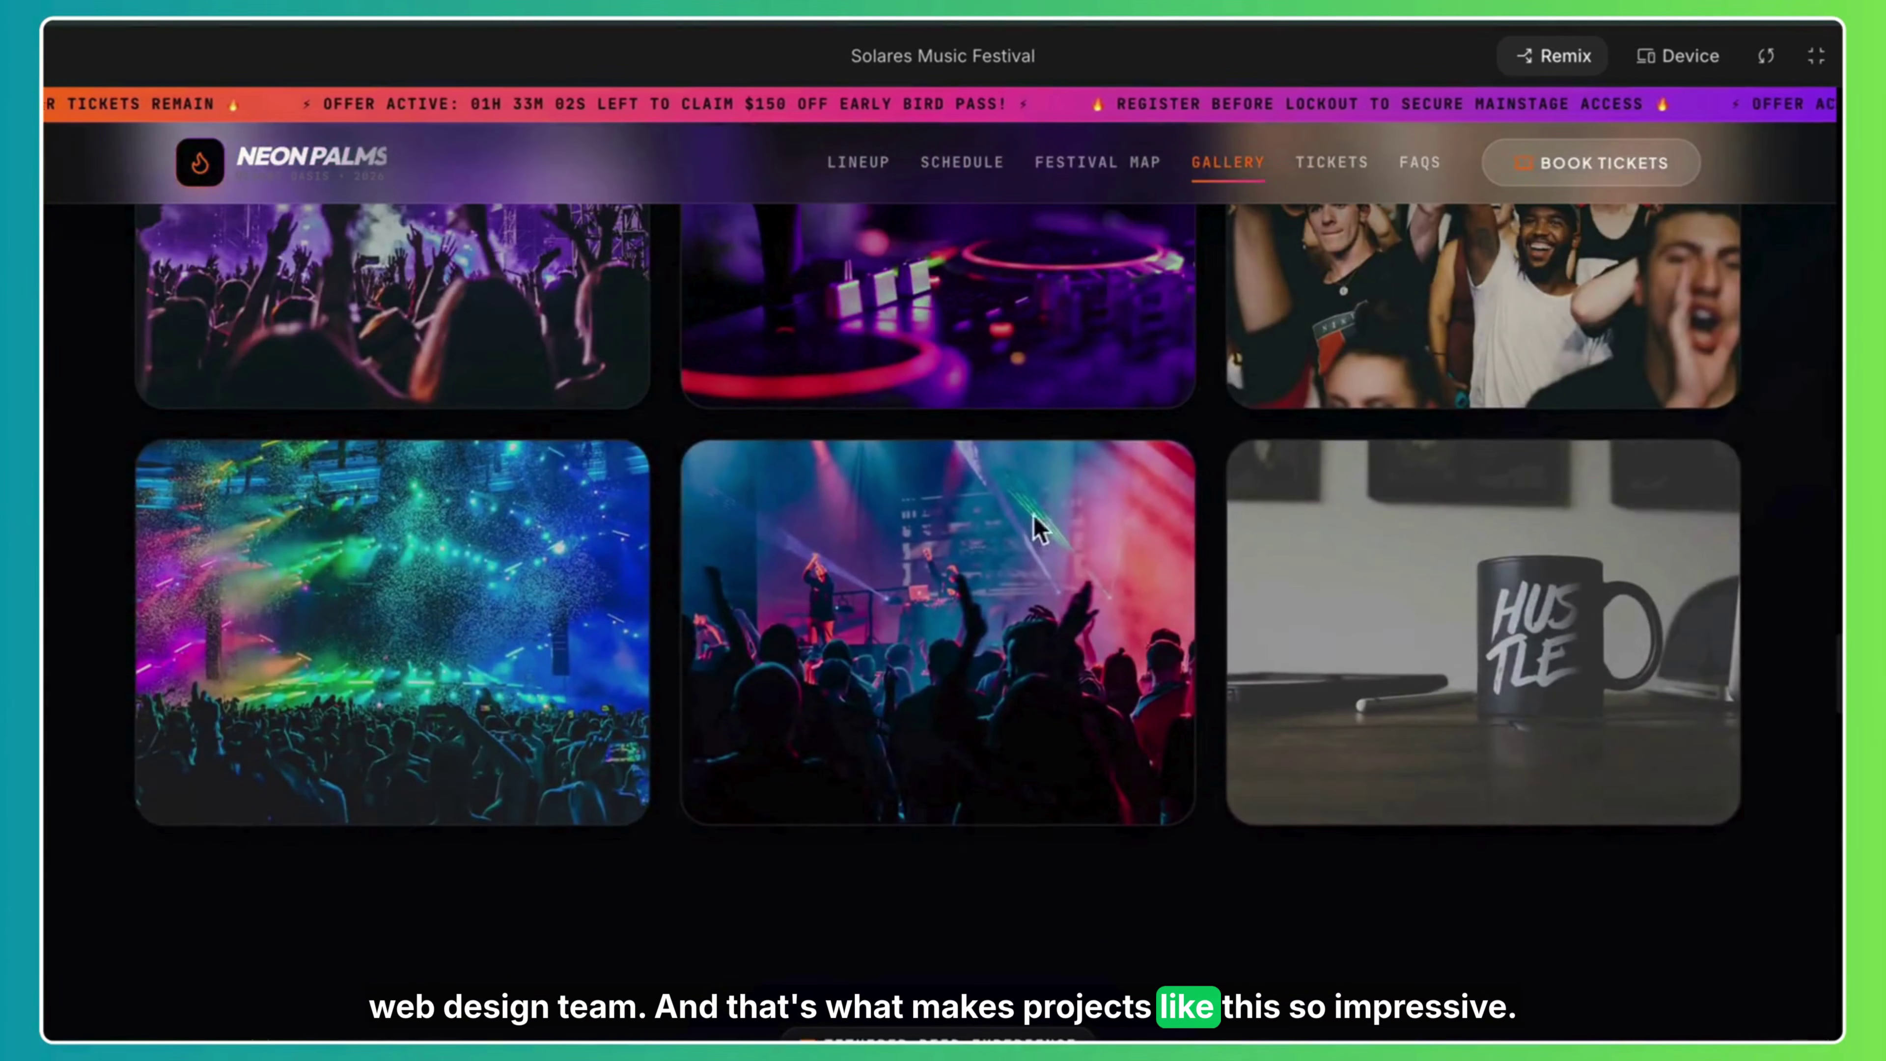
Enlarge a gallery photo, flip through about ten photos in the lightbox, and close it.
{"action": "left_click", "coordinate": [325, 651]}
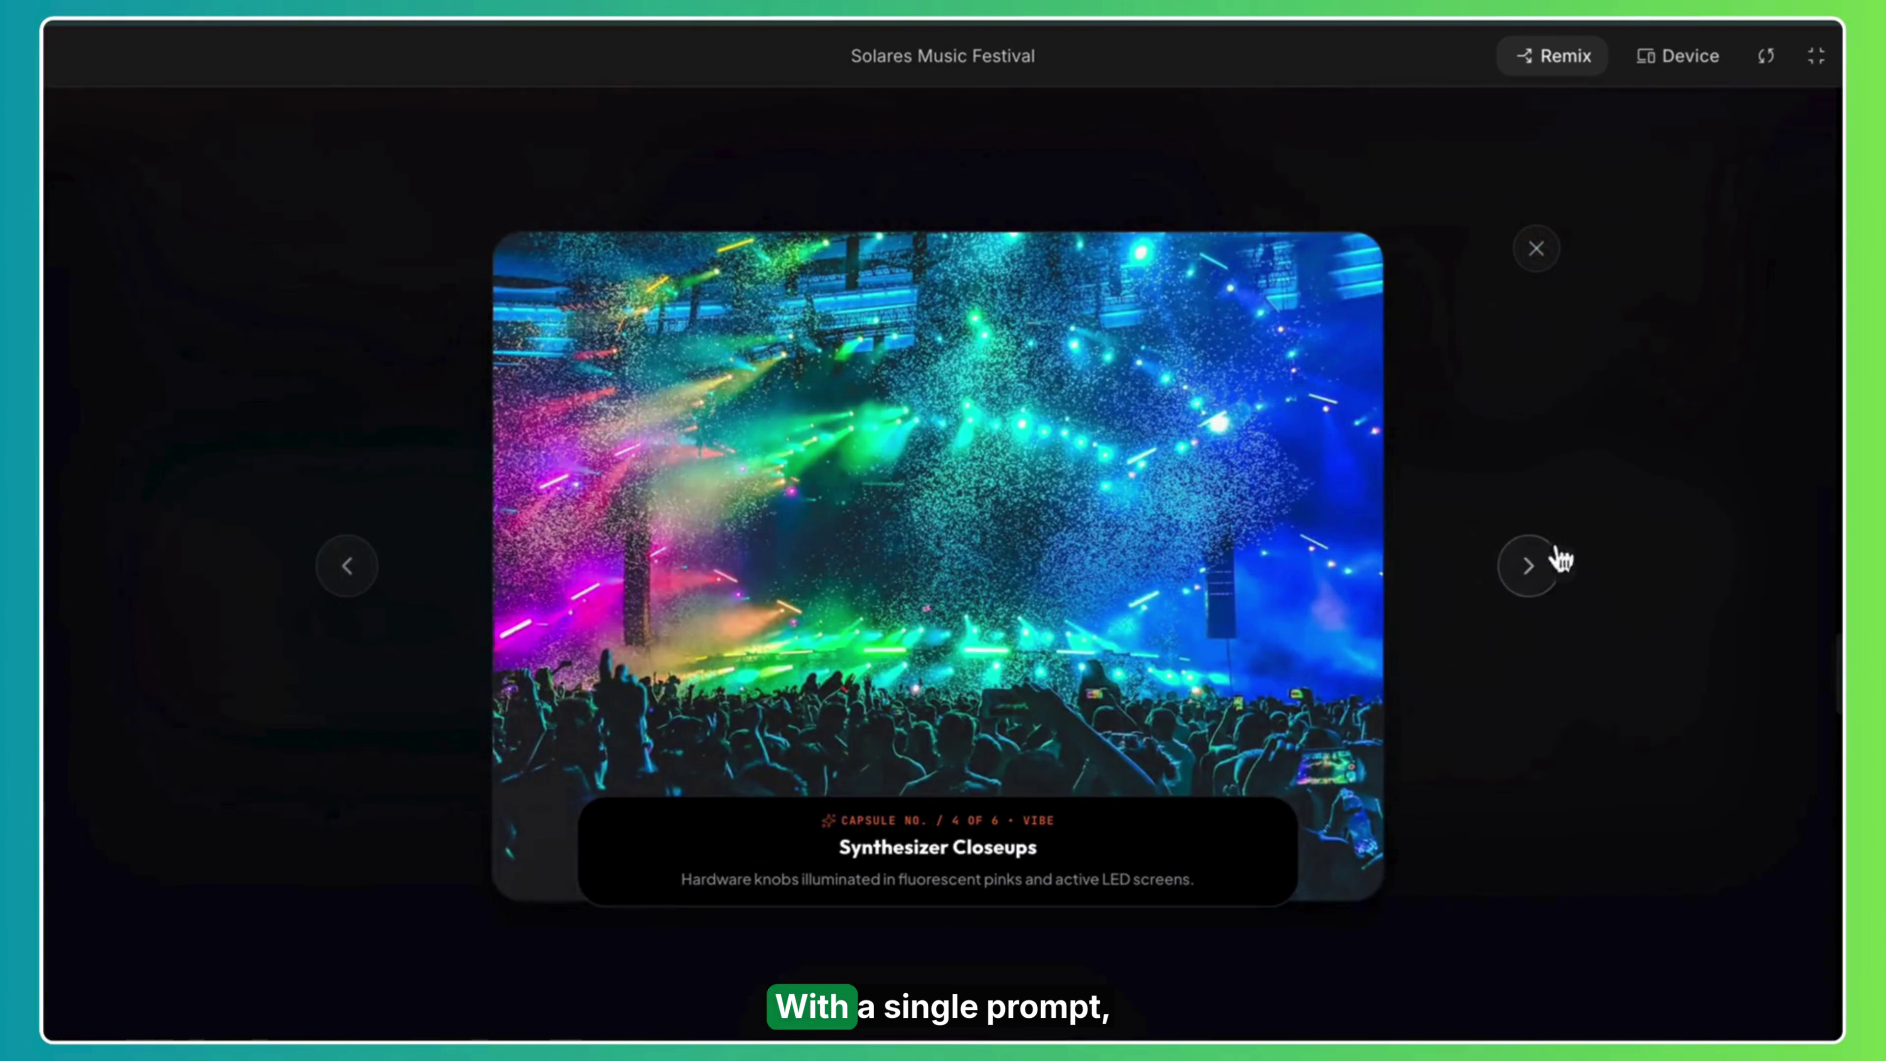
{"action": "left_click", "coordinate": [1527, 593]}
{"action": "left_click", "coordinate": [1527, 593]}
{"action": "left_click", "coordinate": [1526, 592]}
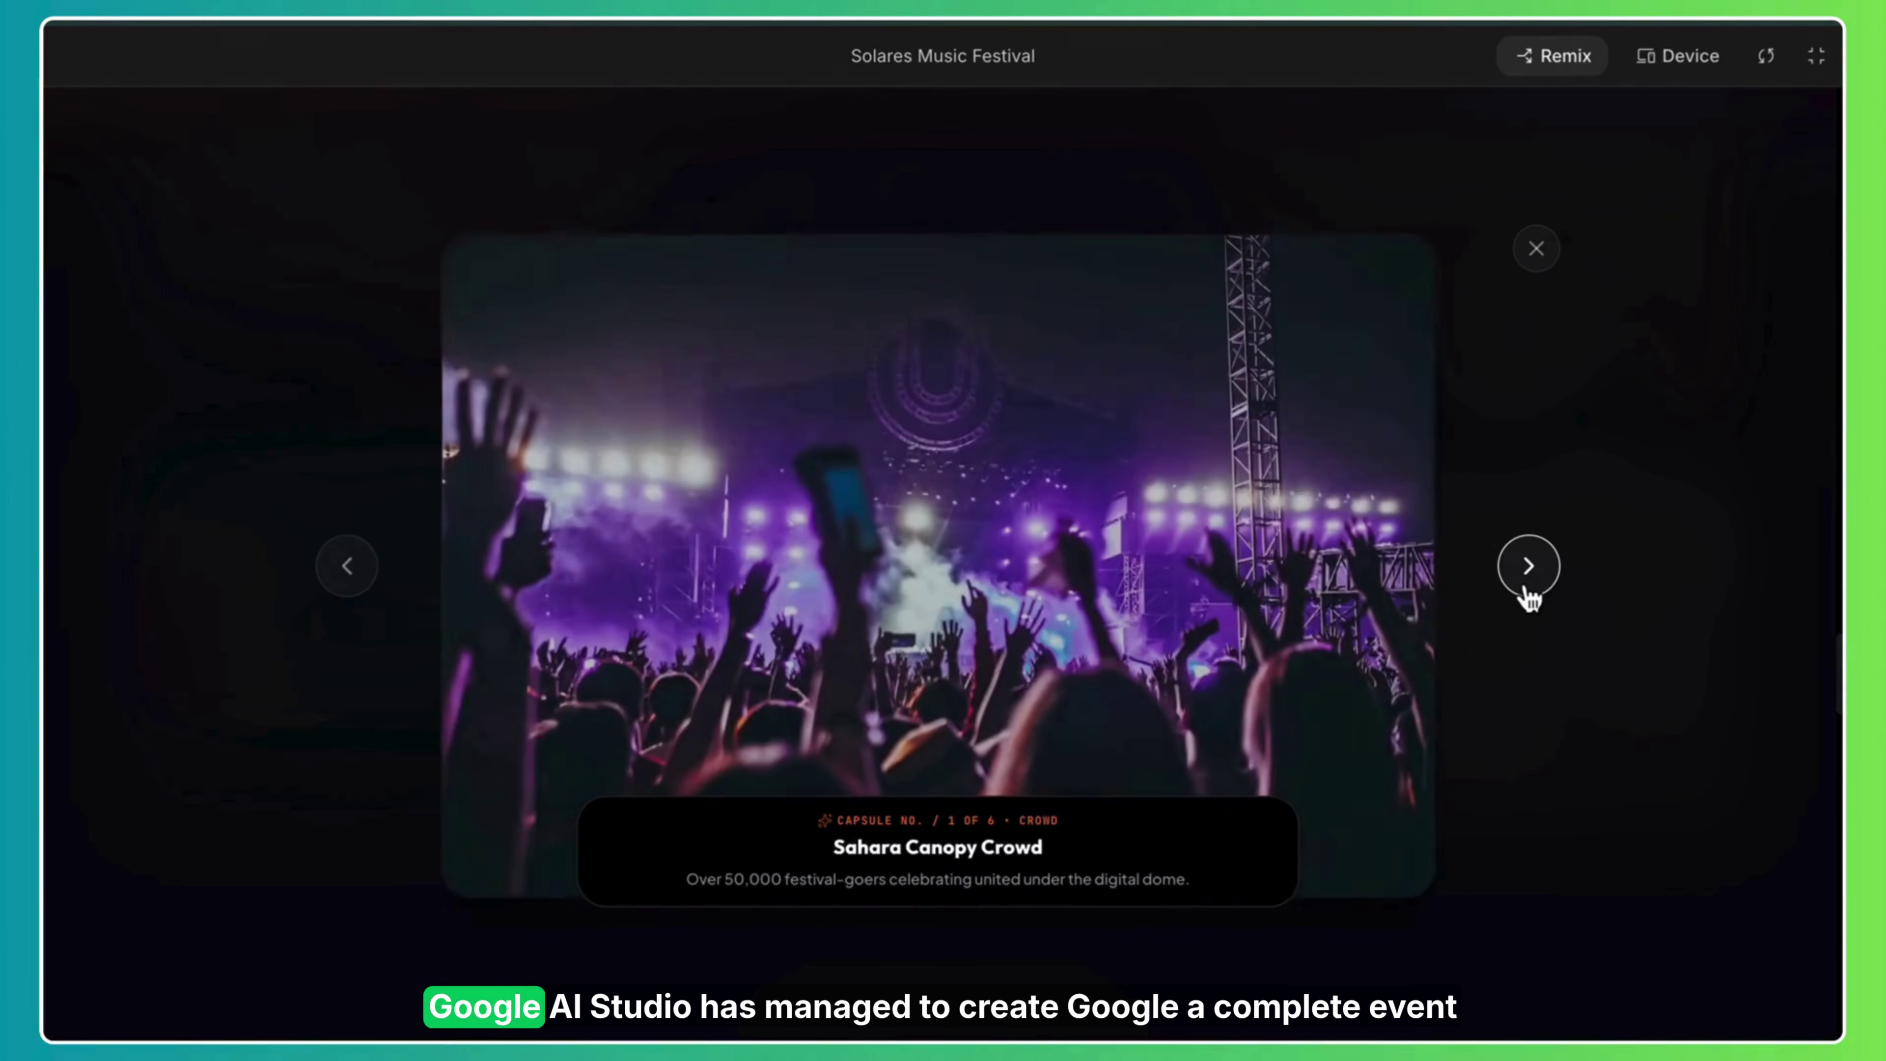
{"action": "left_click", "coordinate": [1527, 593]}
{"action": "left_click", "coordinate": [1527, 593]}
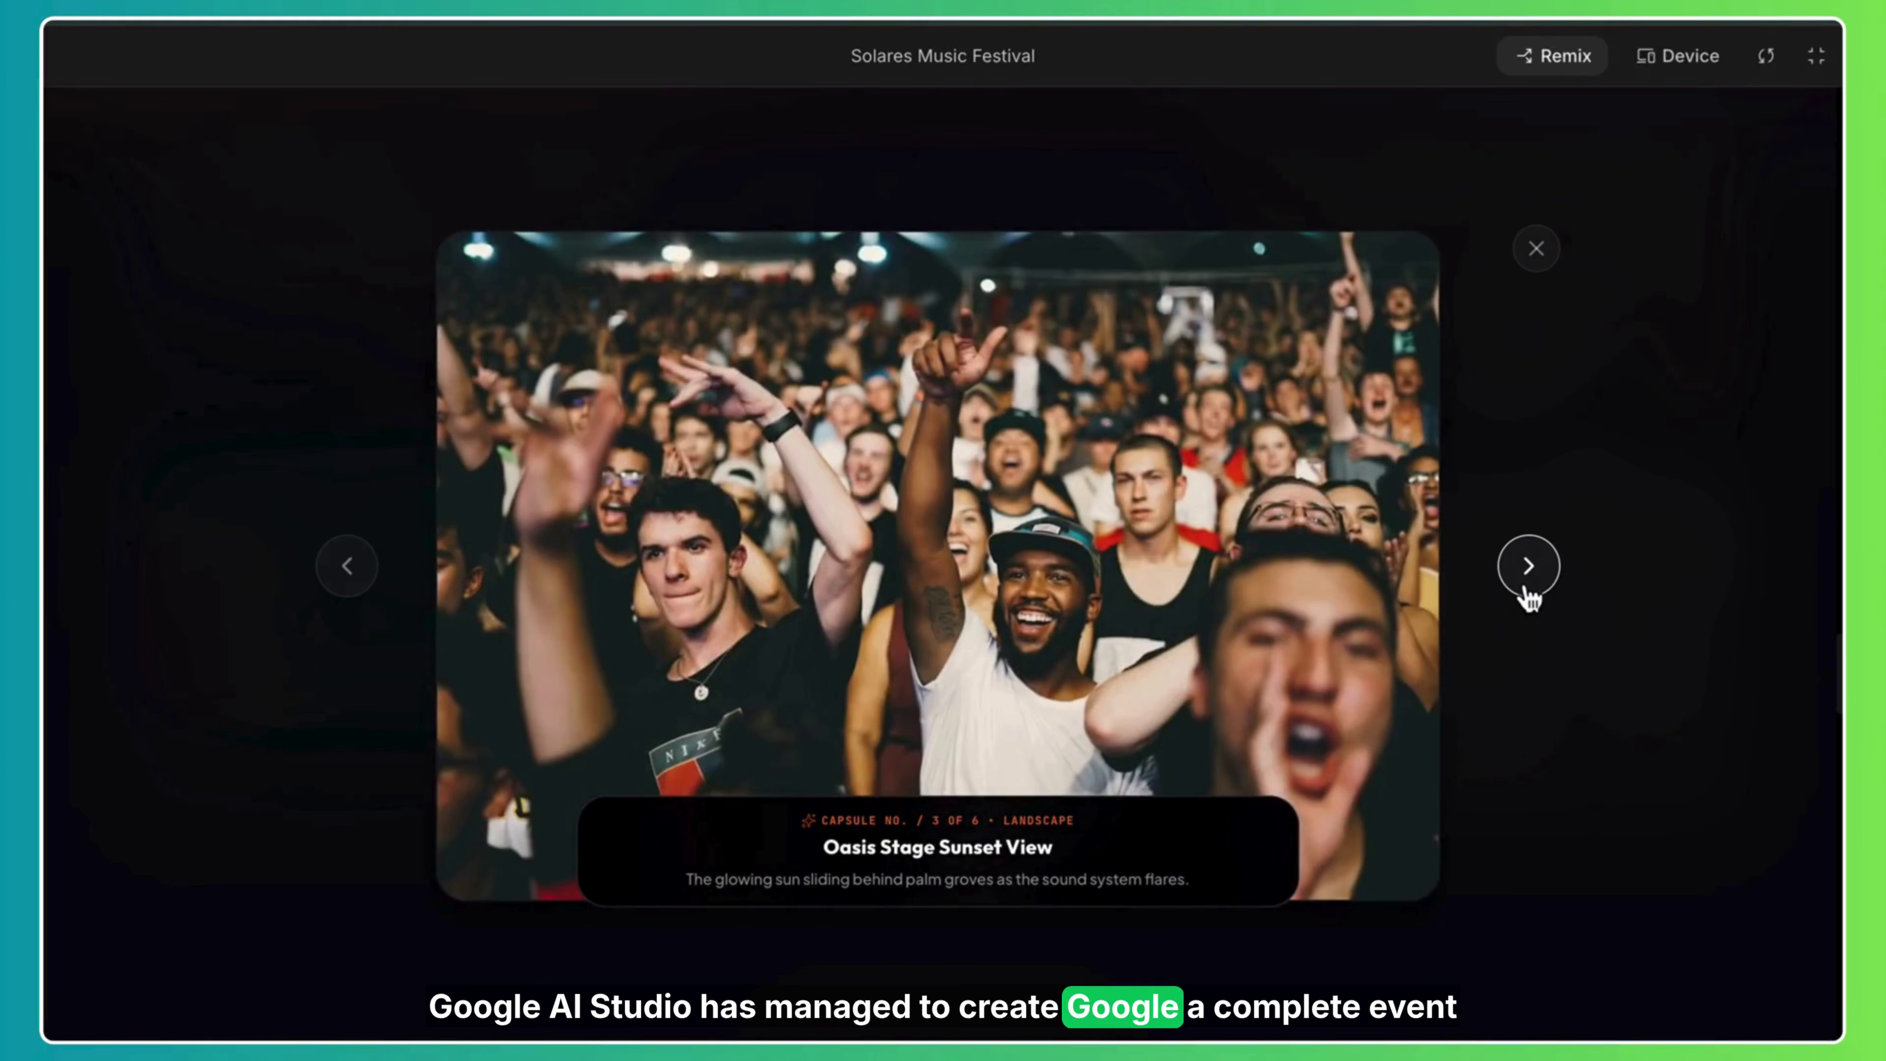
{"action": "left_click", "coordinate": [1527, 593]}
{"action": "left_click", "coordinate": [1527, 593]}
{"action": "left_click", "coordinate": [1528, 592]}
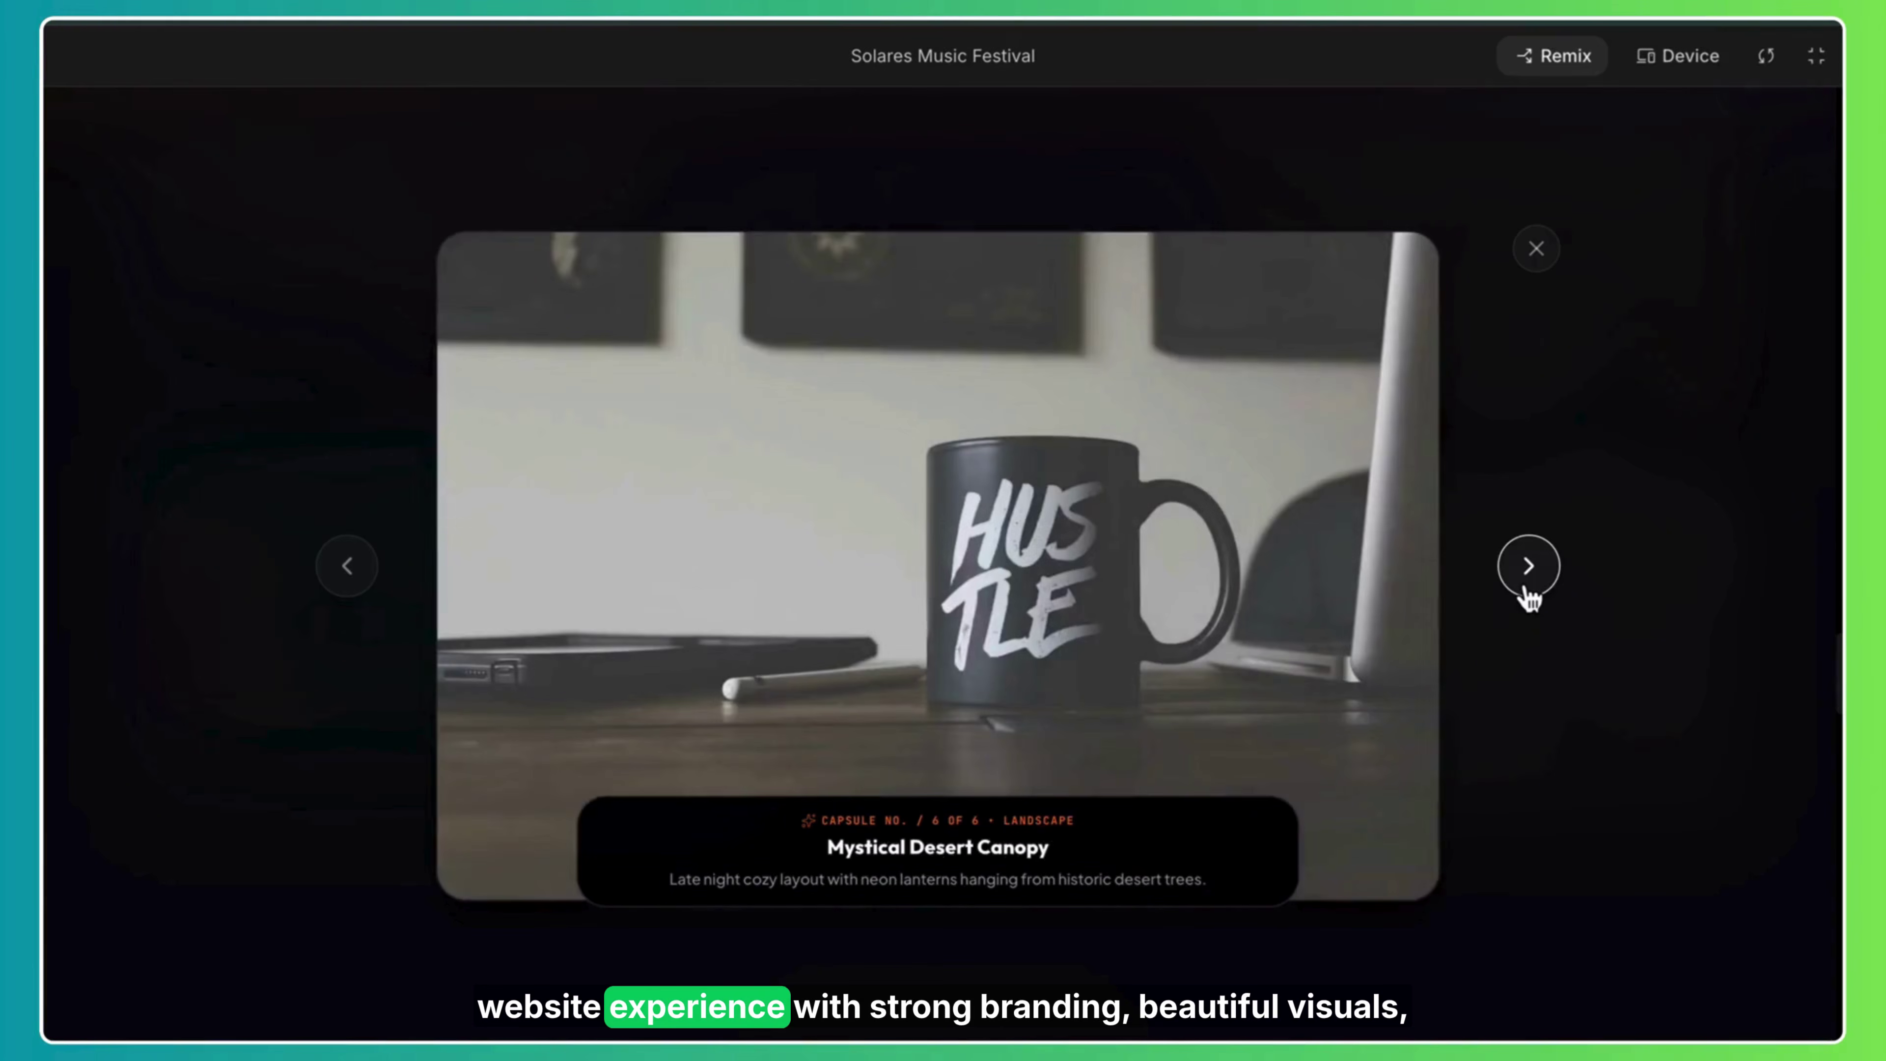
{"action": "left_click", "coordinate": [1528, 592]}
{"action": "left_click", "coordinate": [1528, 592]}
{"action": "left_click", "coordinate": [1558, 251]}
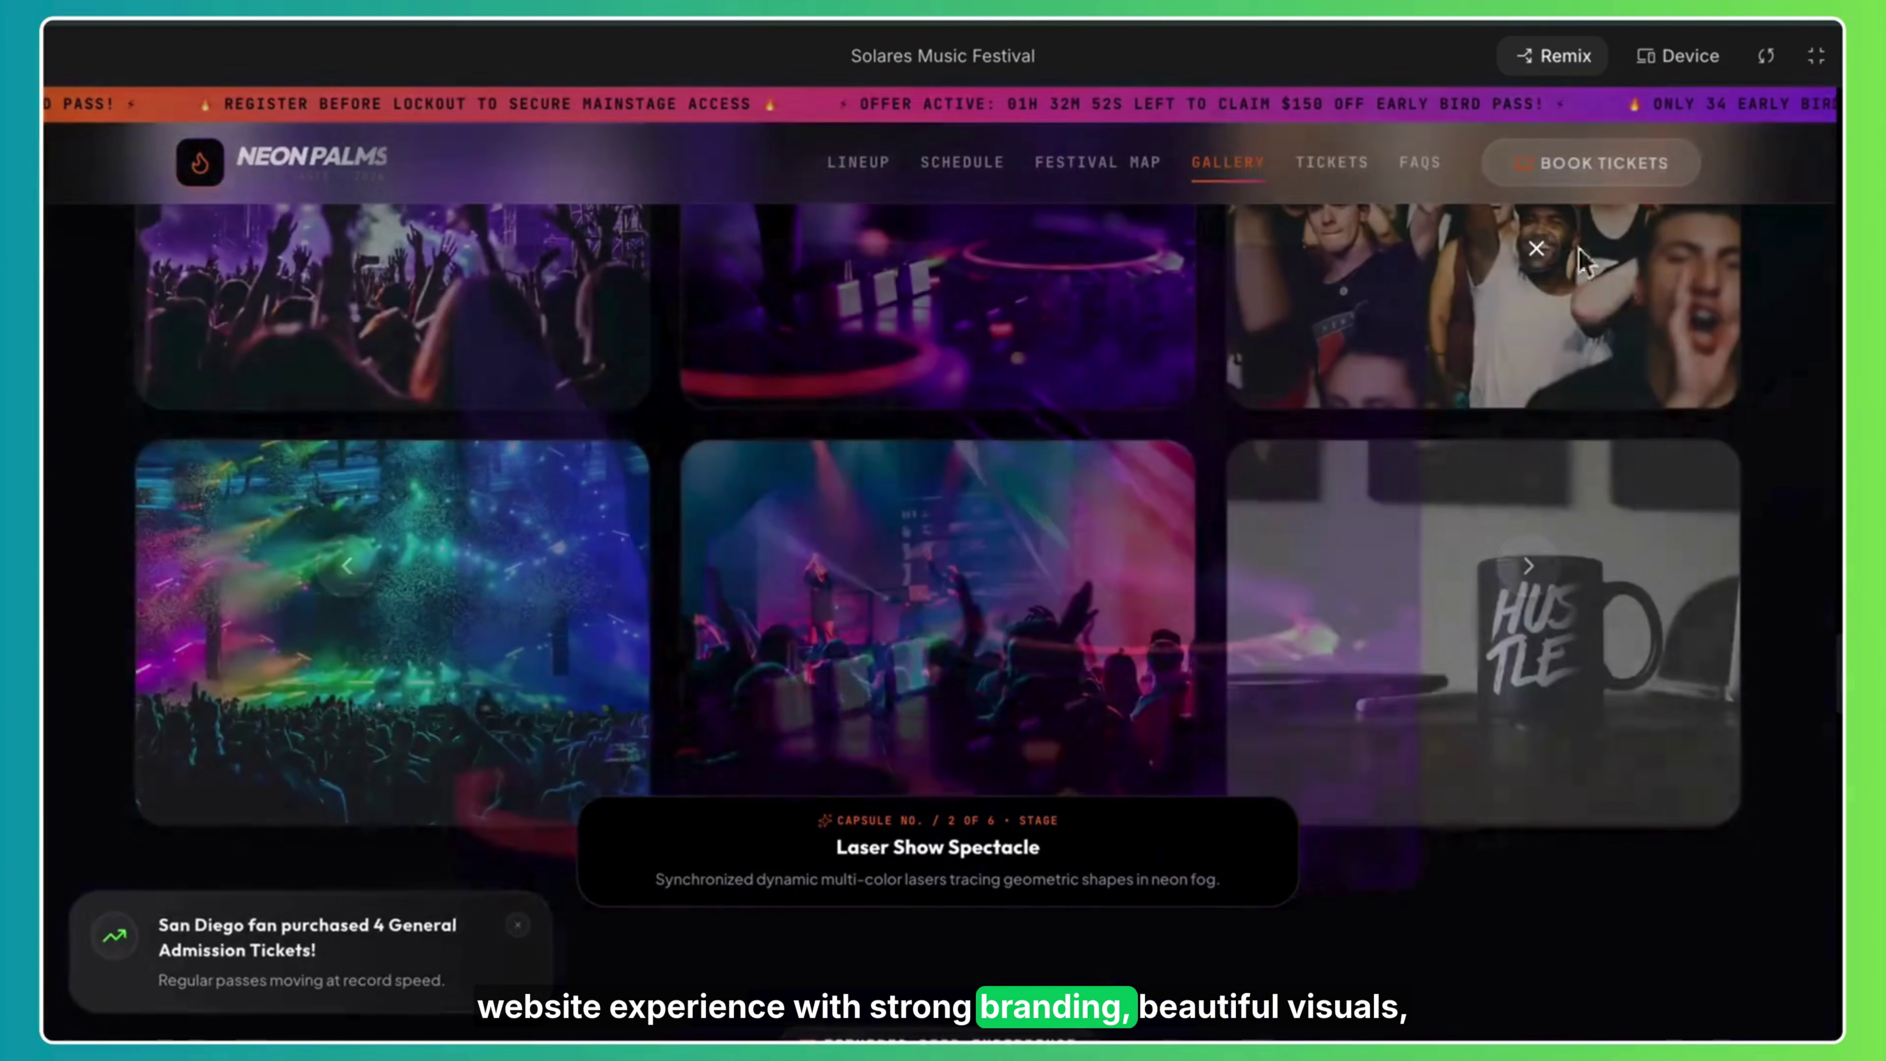
Jump to the Festival Schedules section and then the festival map section.
{"action": "left_click_drag", "start_coordinate": [1840, 673], "coordinate": [1840, 535]}
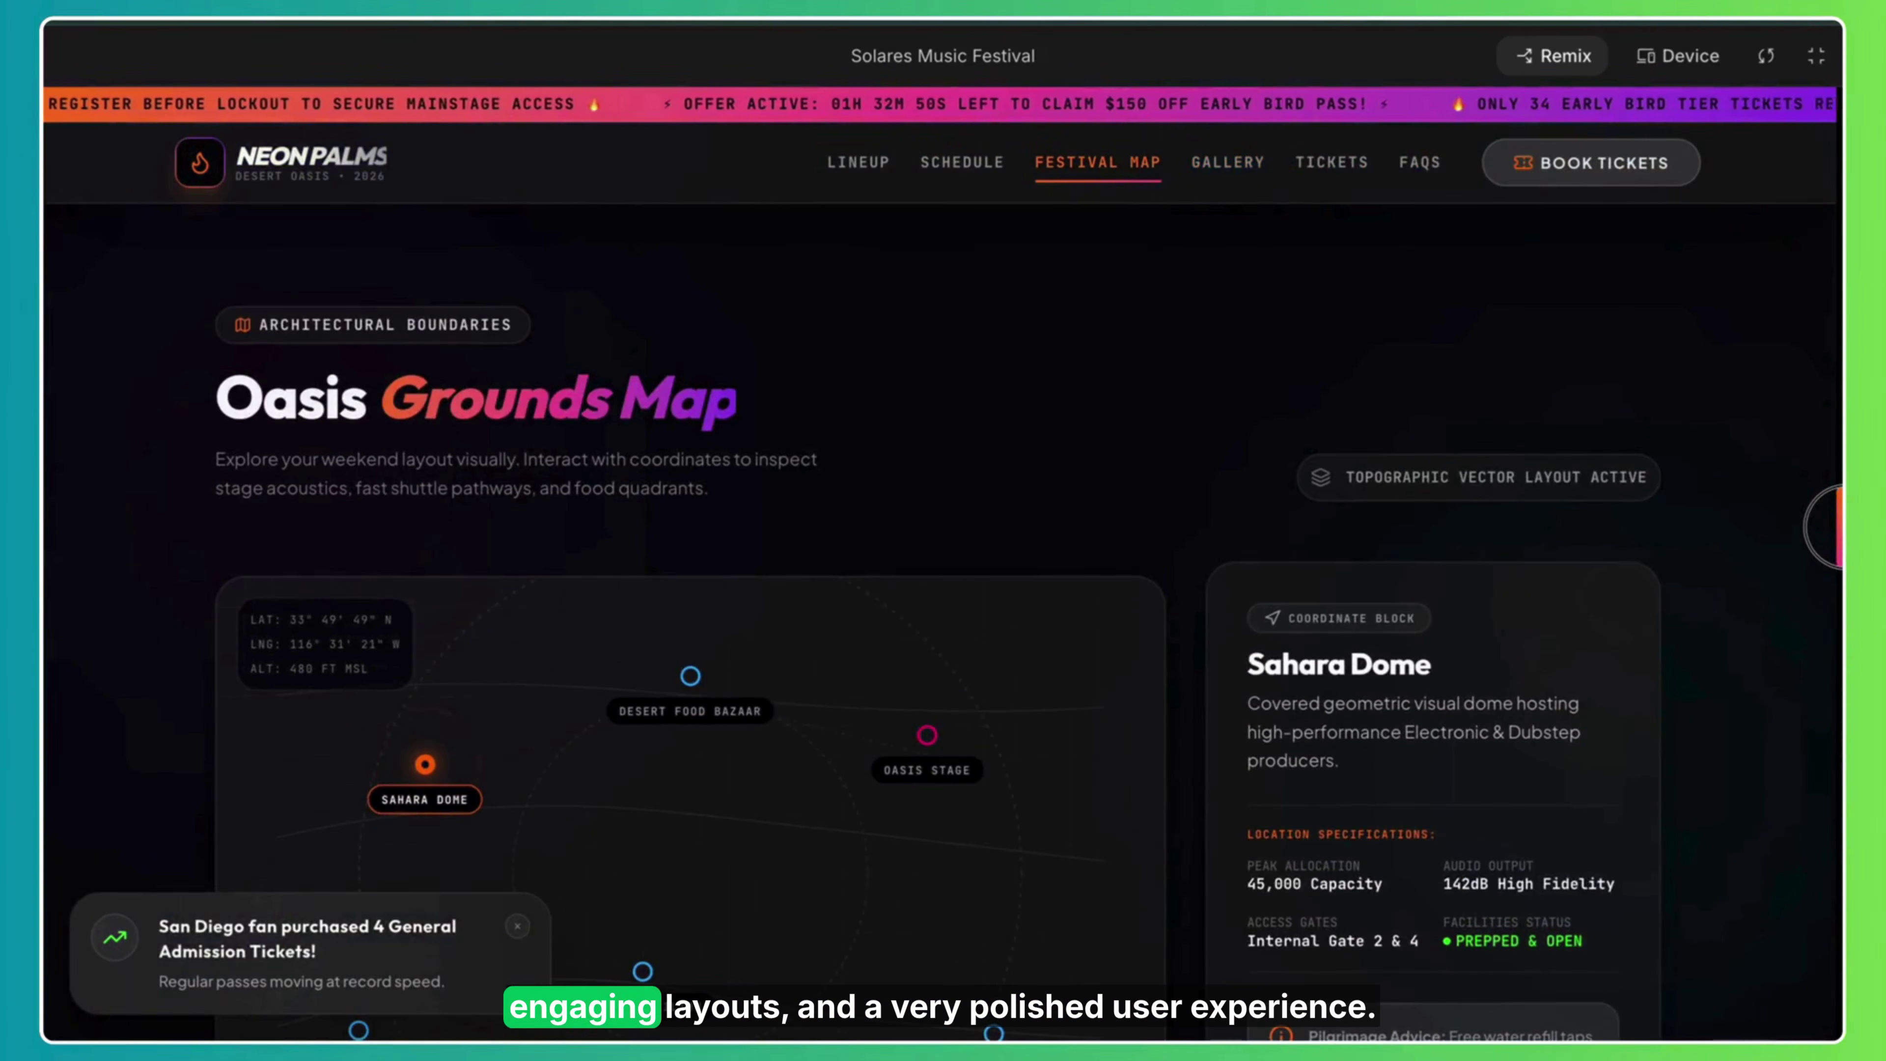
{"action": "left_click", "coordinate": [962, 162]}
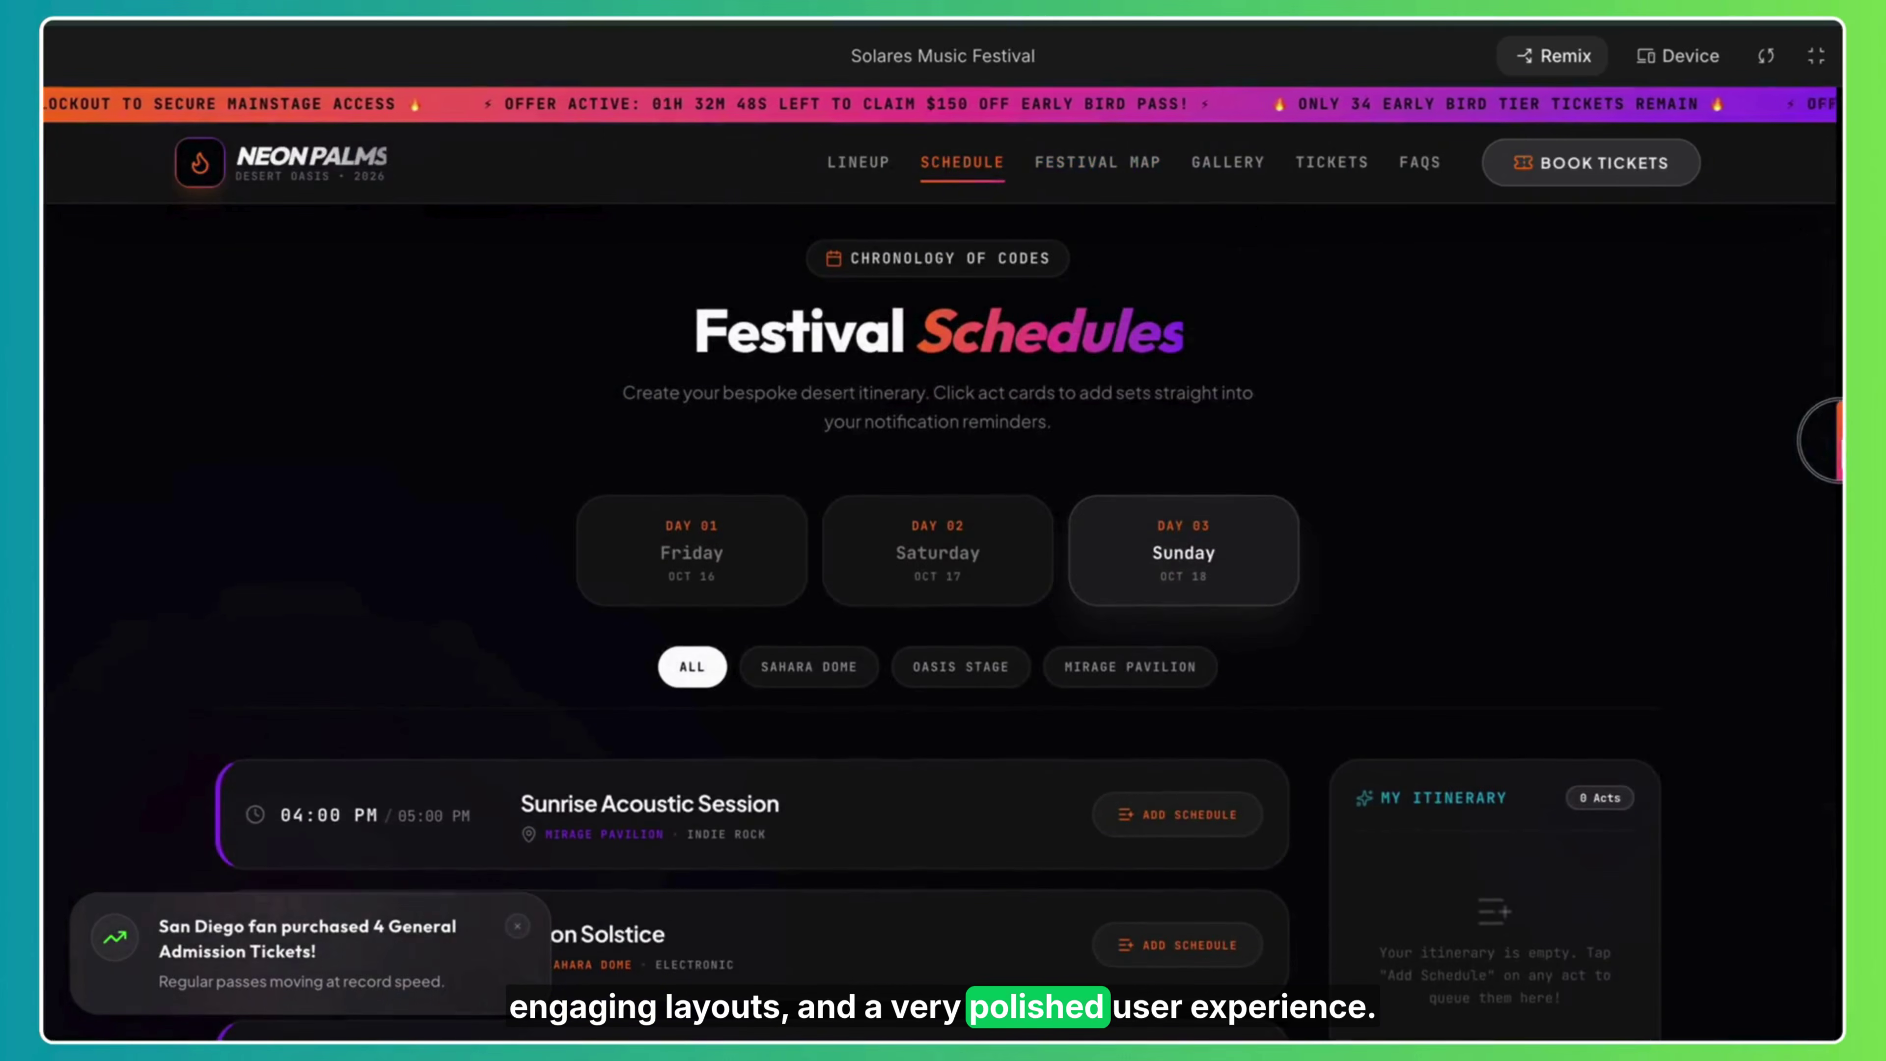
{"action": "left_click", "coordinate": [1124, 167]}
Scroll through the hero and lineup, then jump to the Choose Your Expedition ticket passes.
{"action": "left_click_drag", "start_coordinate": [1845, 529], "coordinate": [1843, 141]}
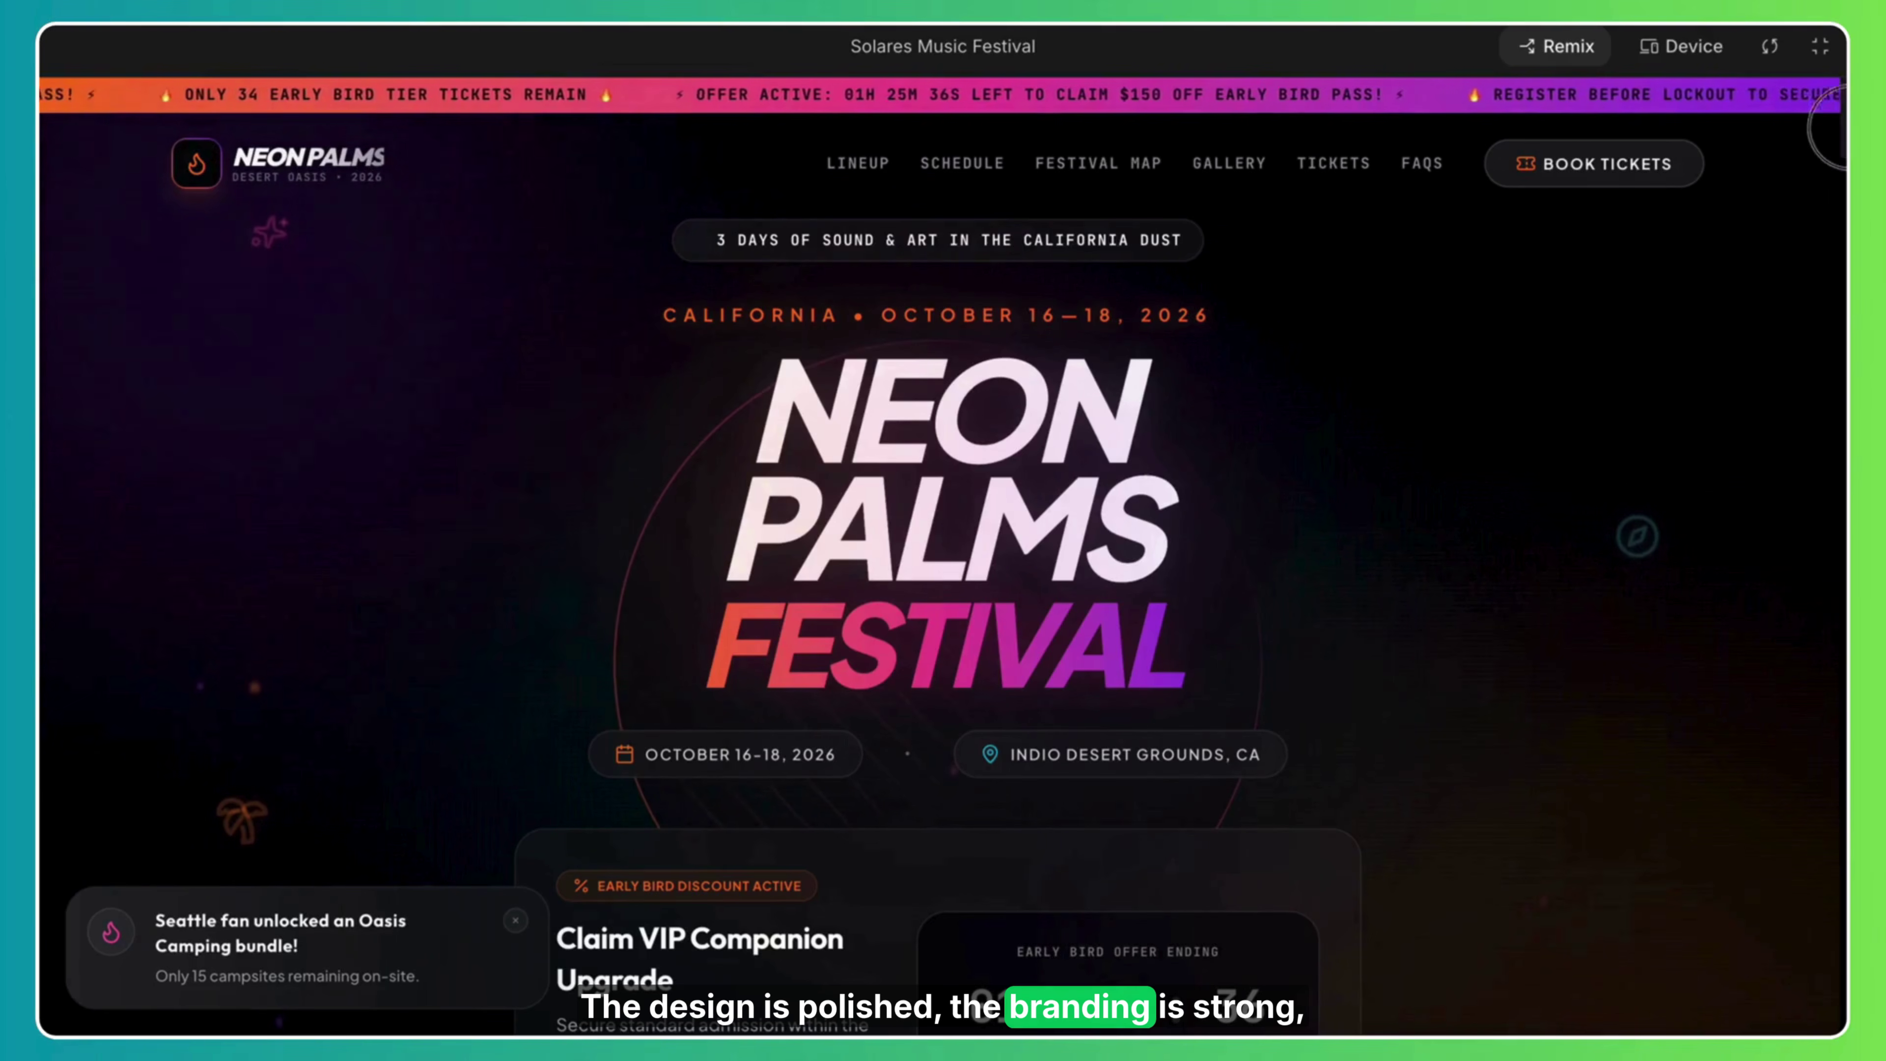
{"action": "left_click_drag", "start_coordinate": [1840, 149], "coordinate": [1815, 239]}
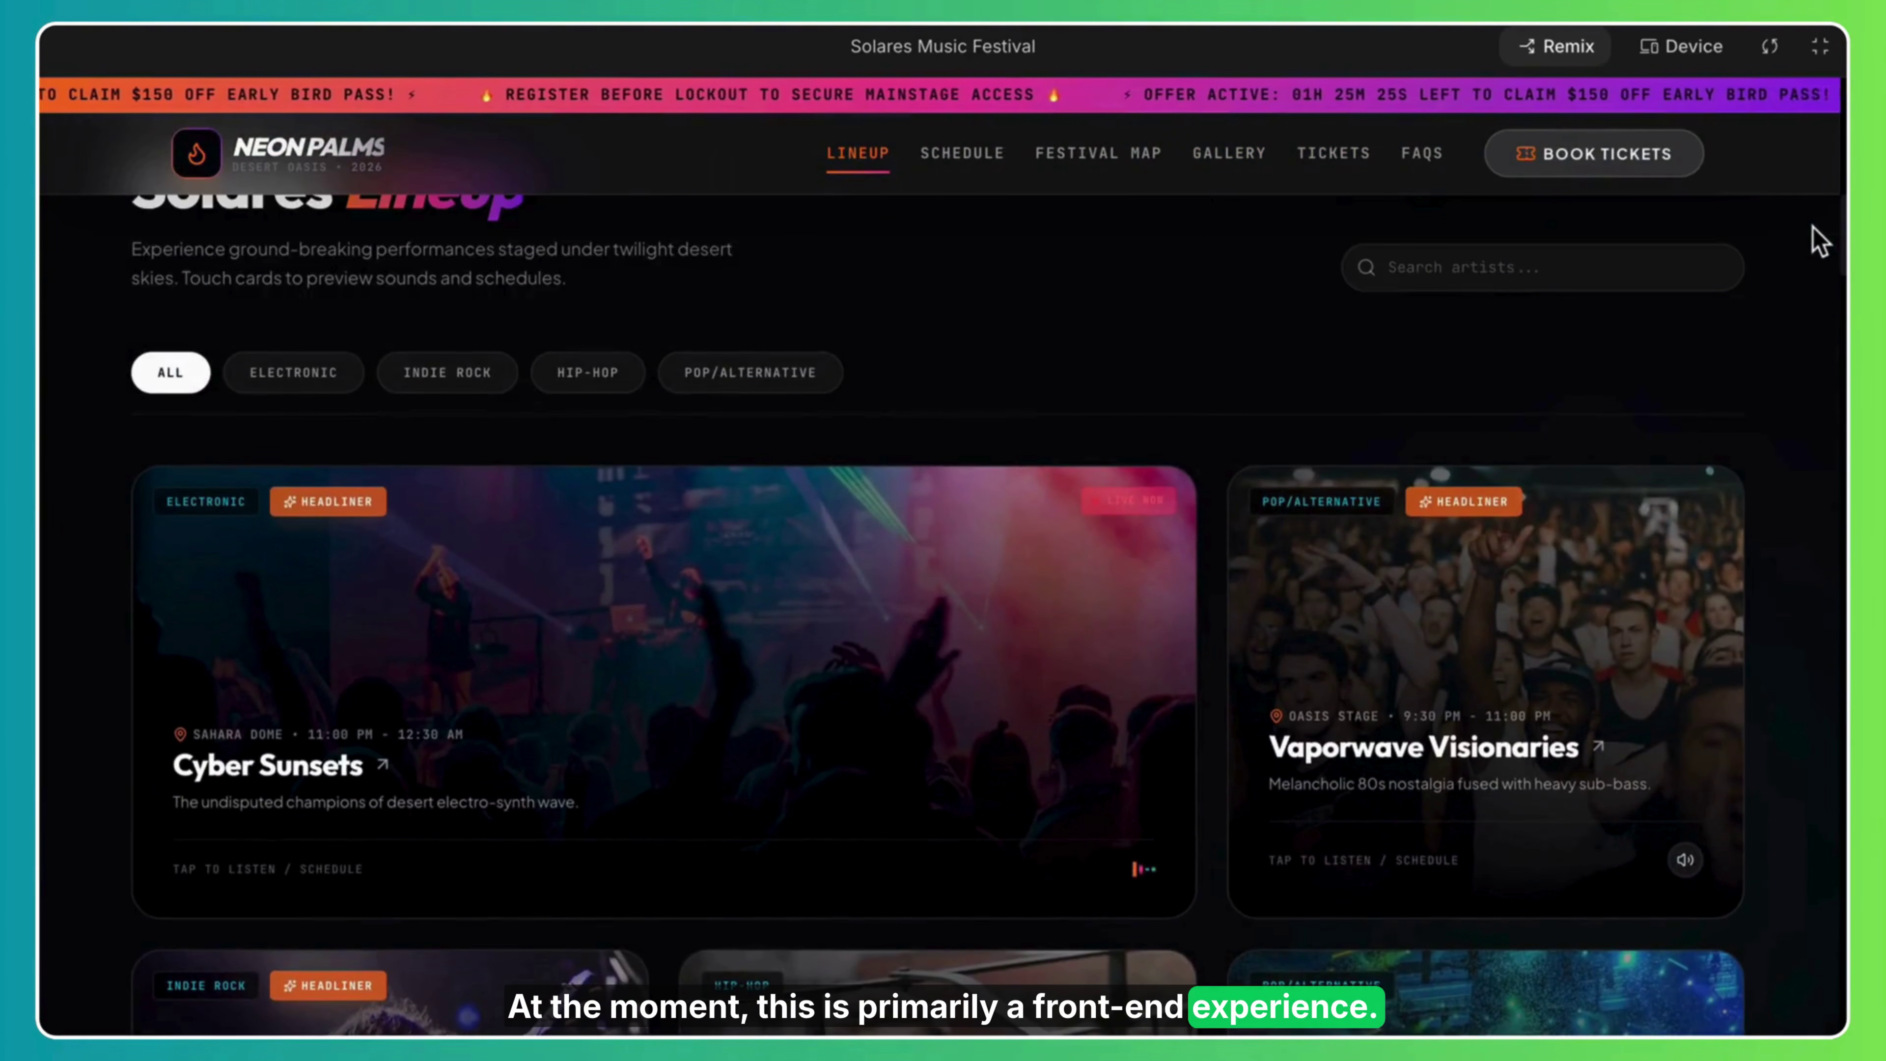
{"action": "left_click", "coordinate": [1338, 175]}
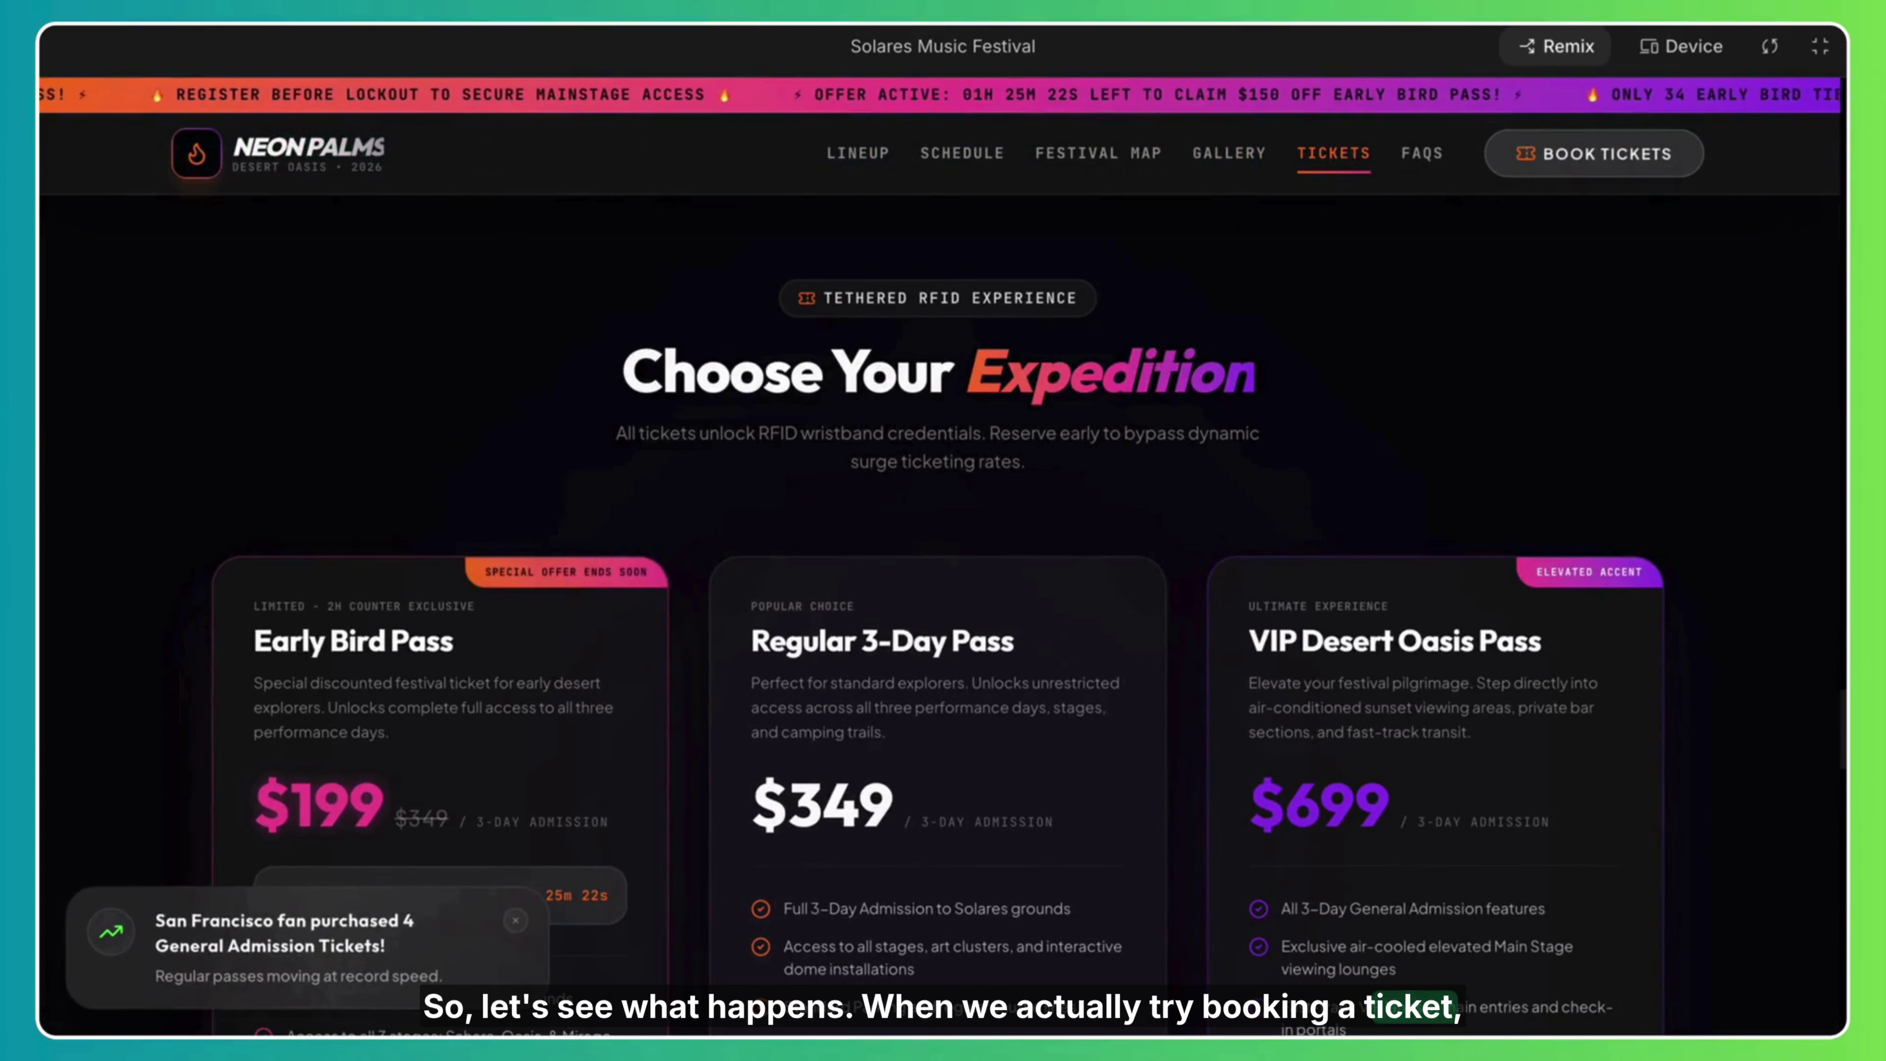
Start reserving the Early Bird Pass and continue to the contact details step.
{"action": "scroll", "coordinate": [785, 472], "scroll_direction": "down", "scroll_amount": 3}
{"action": "scroll", "coordinate": [786, 472], "scroll_direction": "down", "scroll_amount": 3}
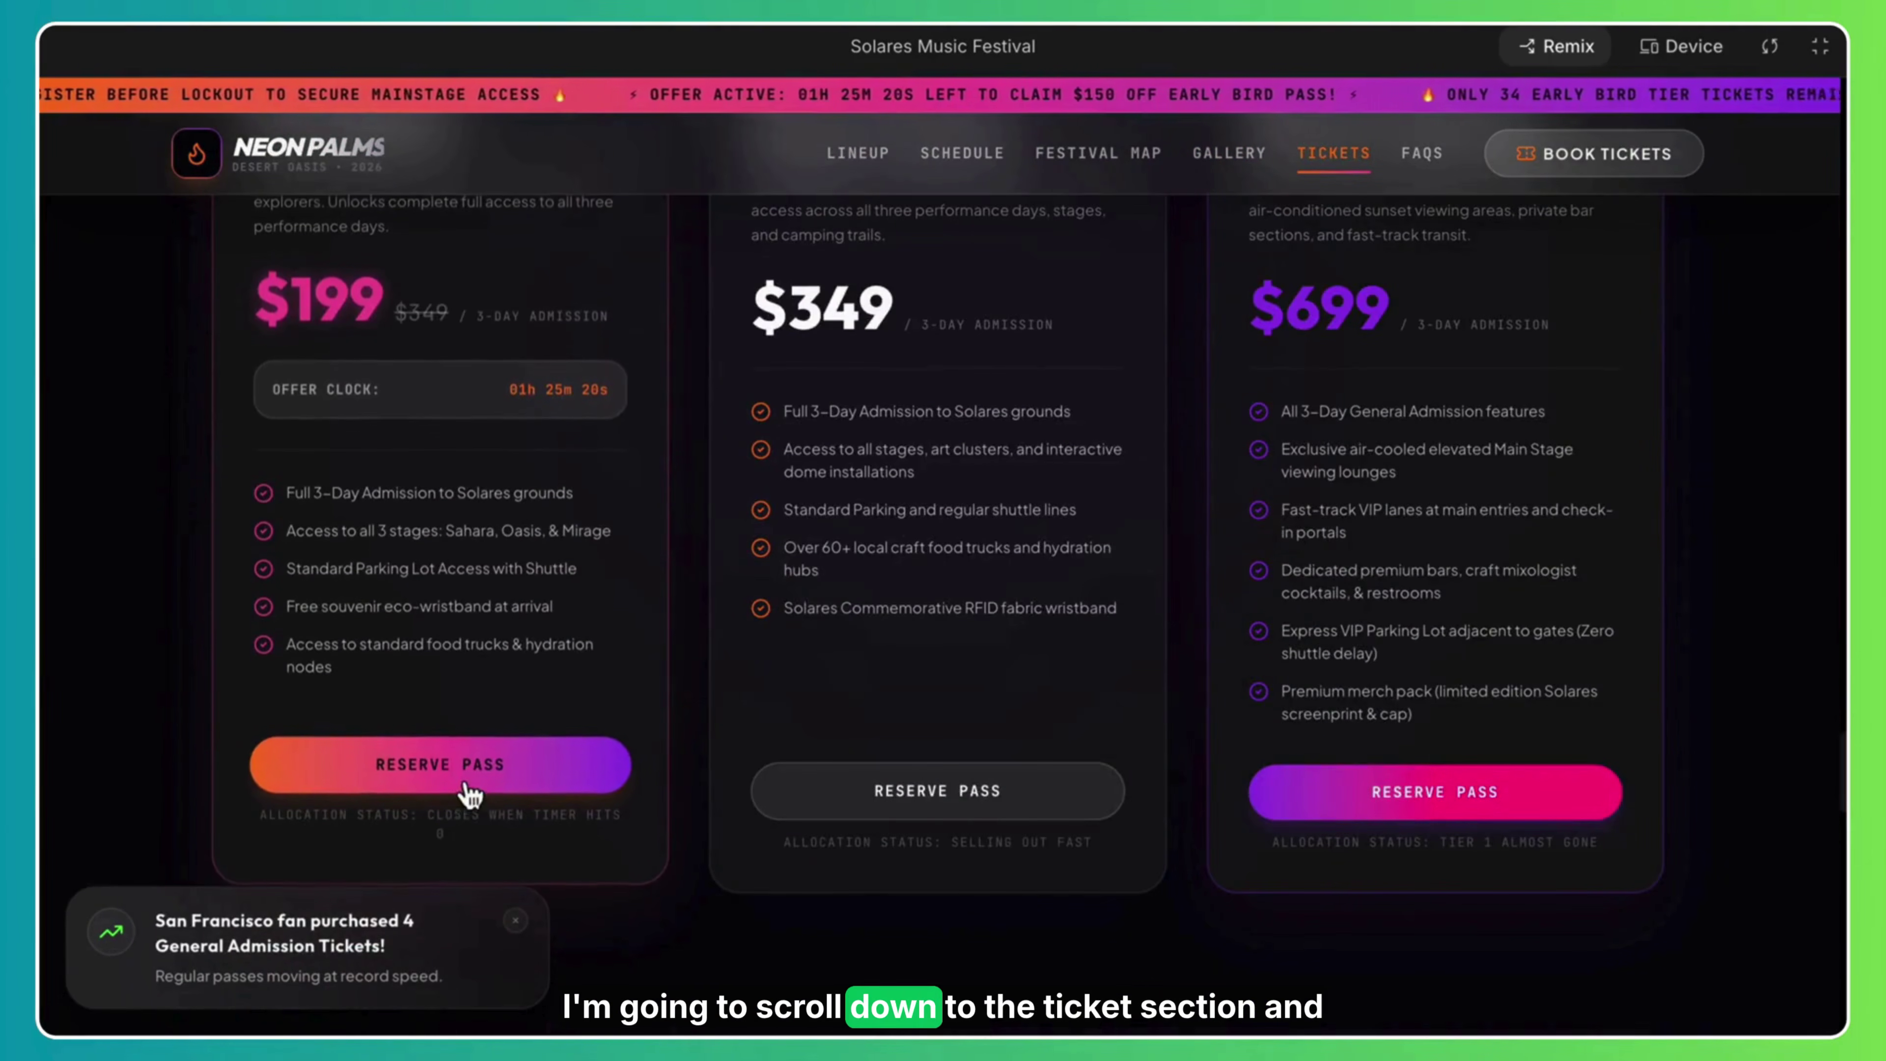
{"action": "left_click", "coordinate": [466, 783]}
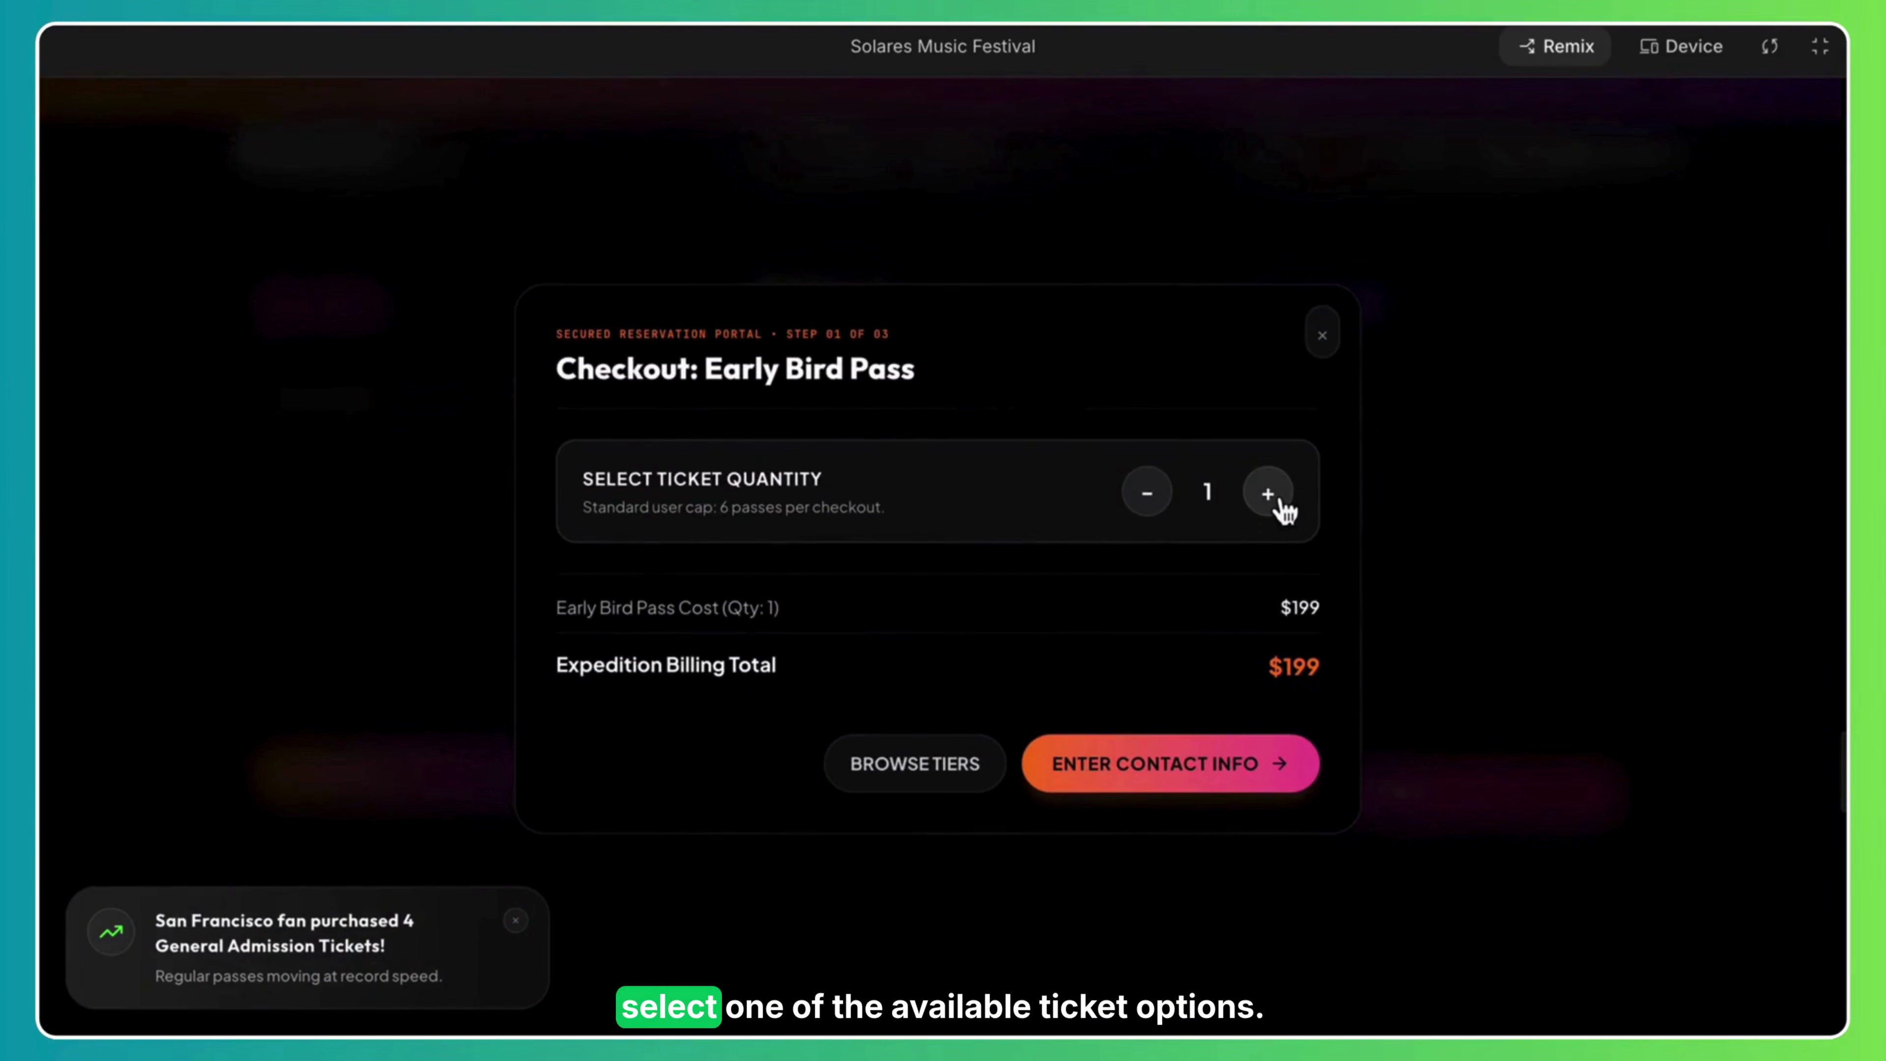
{"action": "left_click", "coordinate": [1213, 770]}
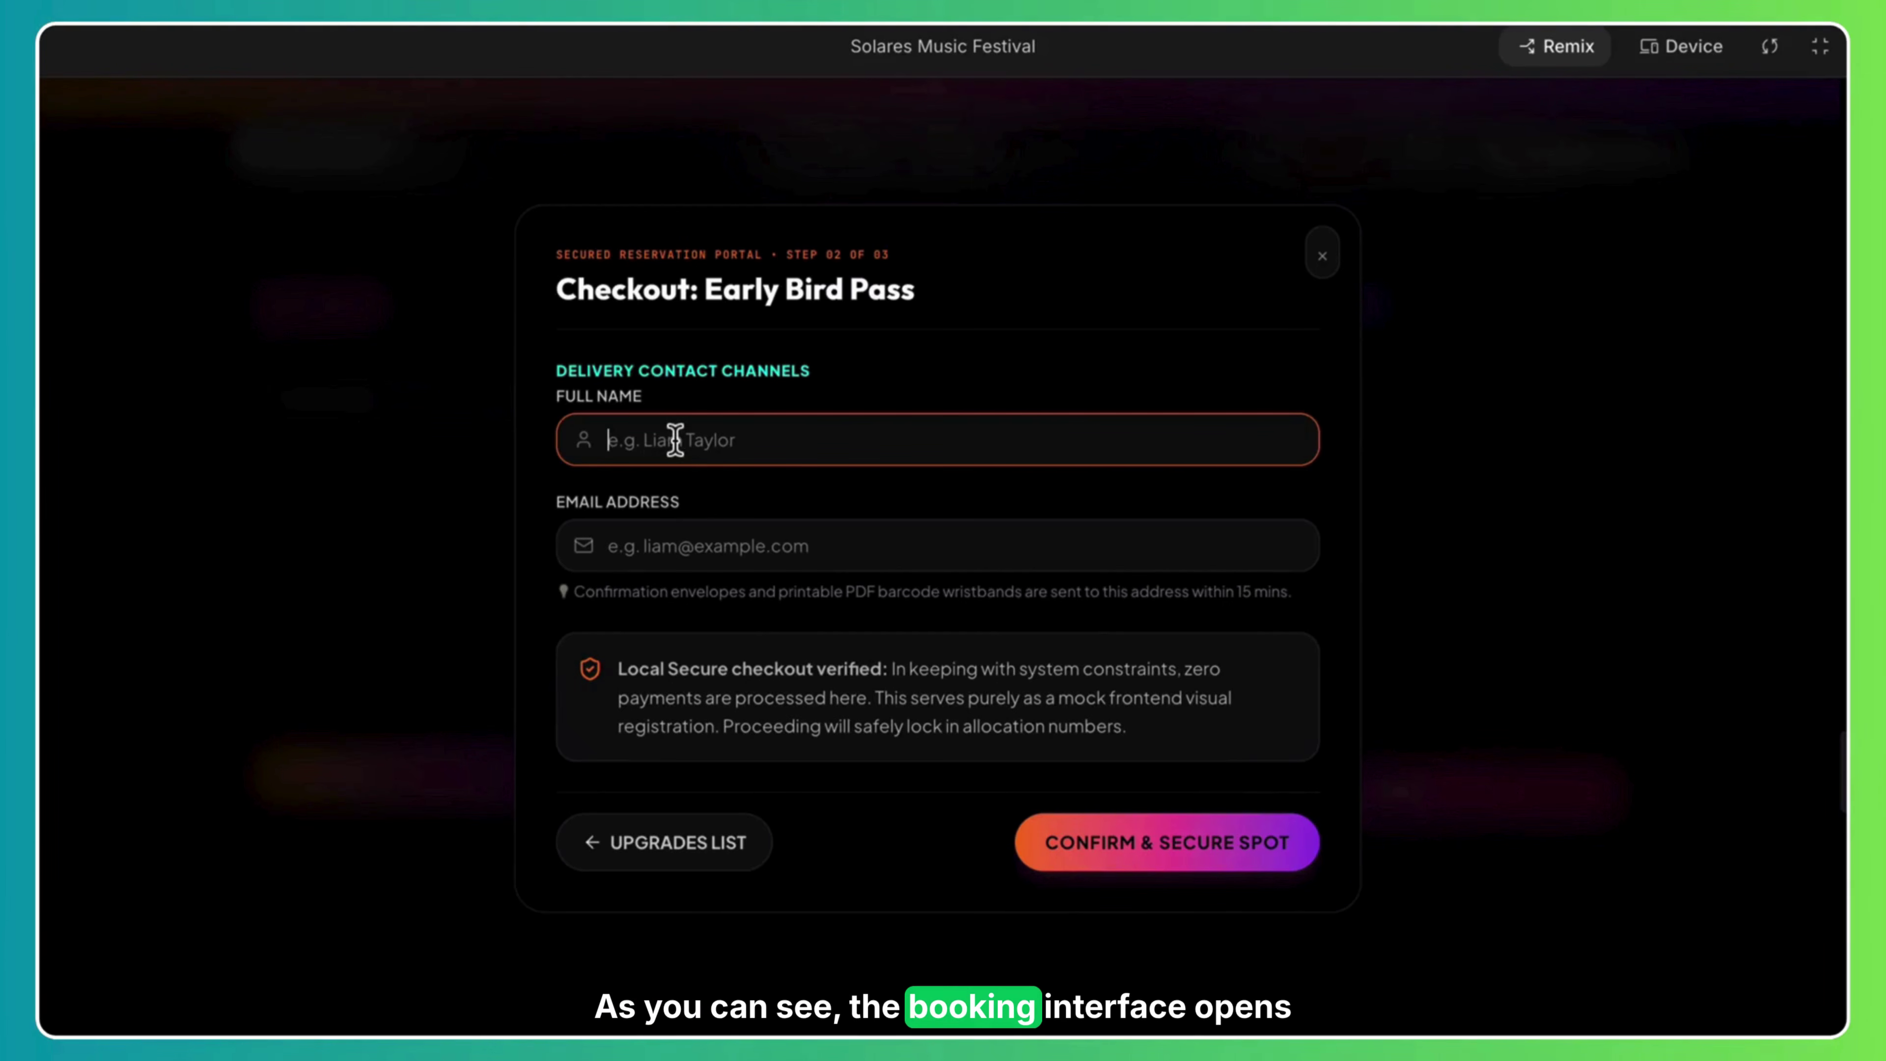
Fill in the contact's full name and e-mail, confirm the booking, and dismiss the receipt.
{"action": "key", "text": "BackSpace"}
{"action": "key", "text": "BackSpace"}
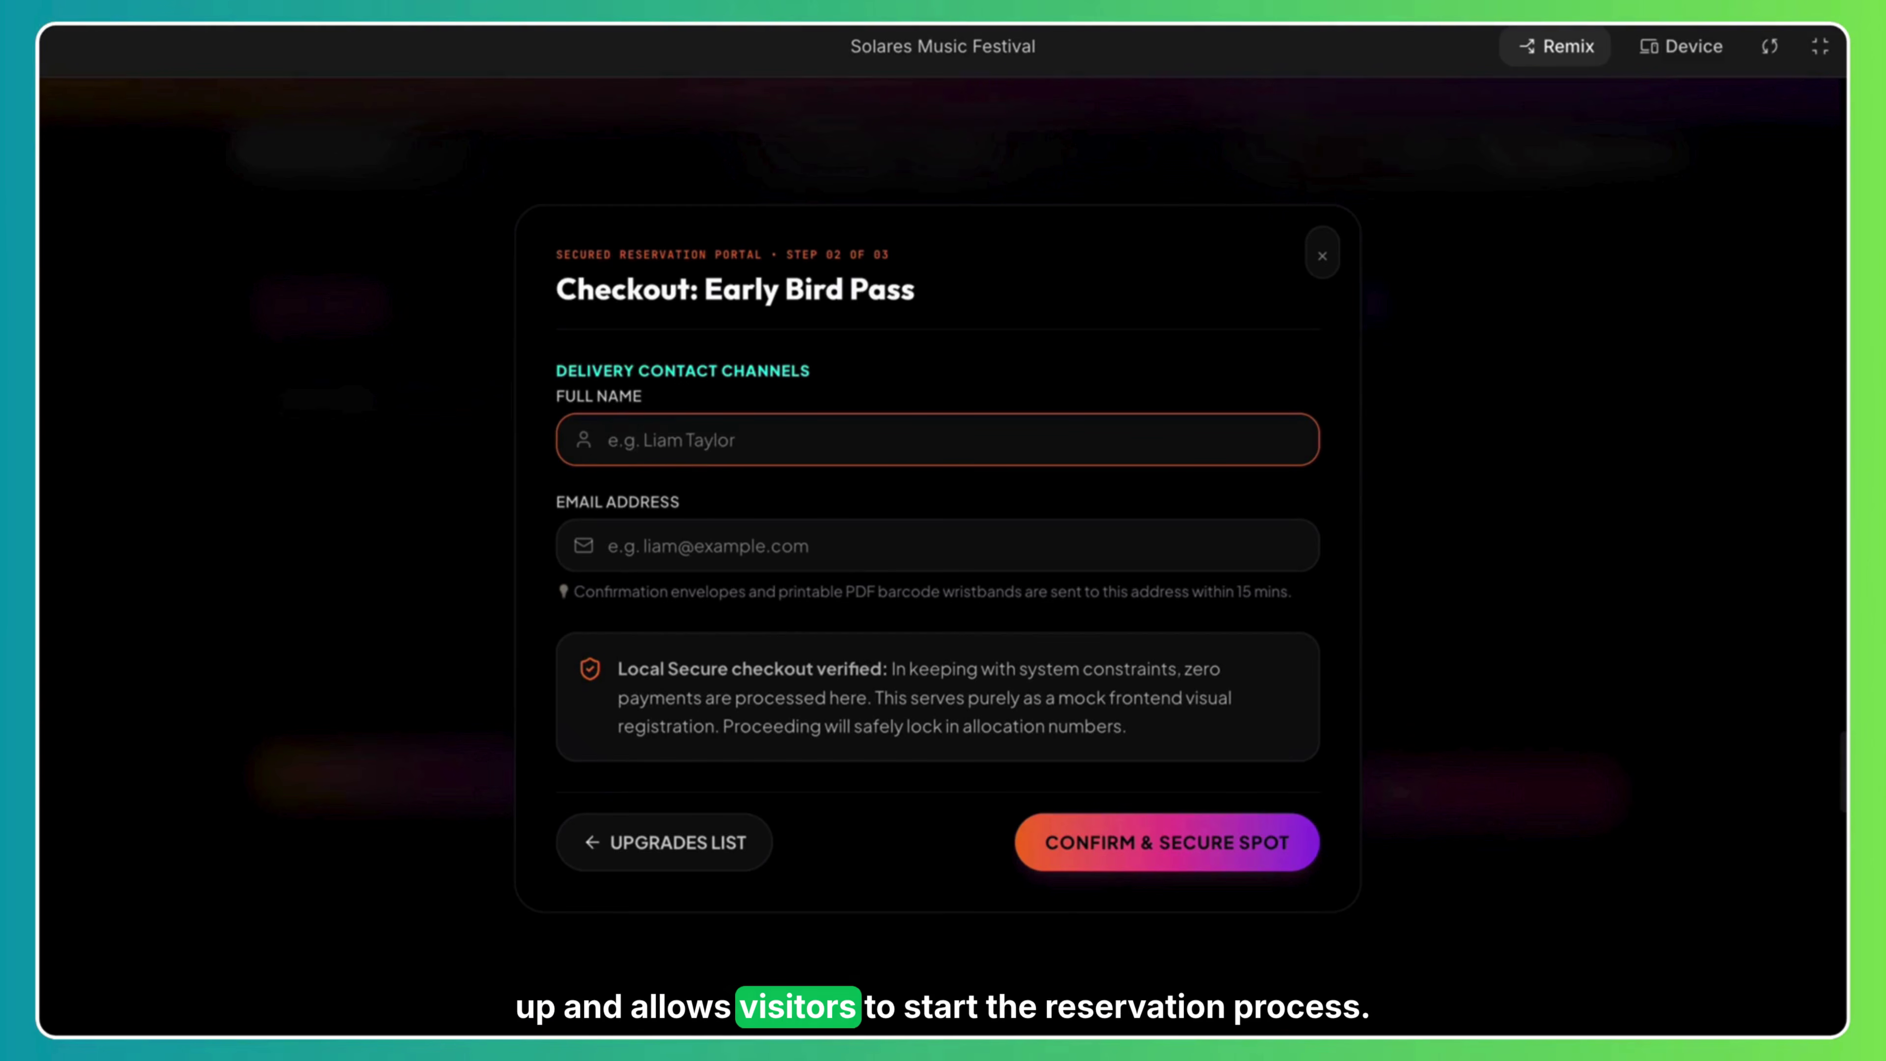
{"action": "left_click", "coordinate": [704, 567]}
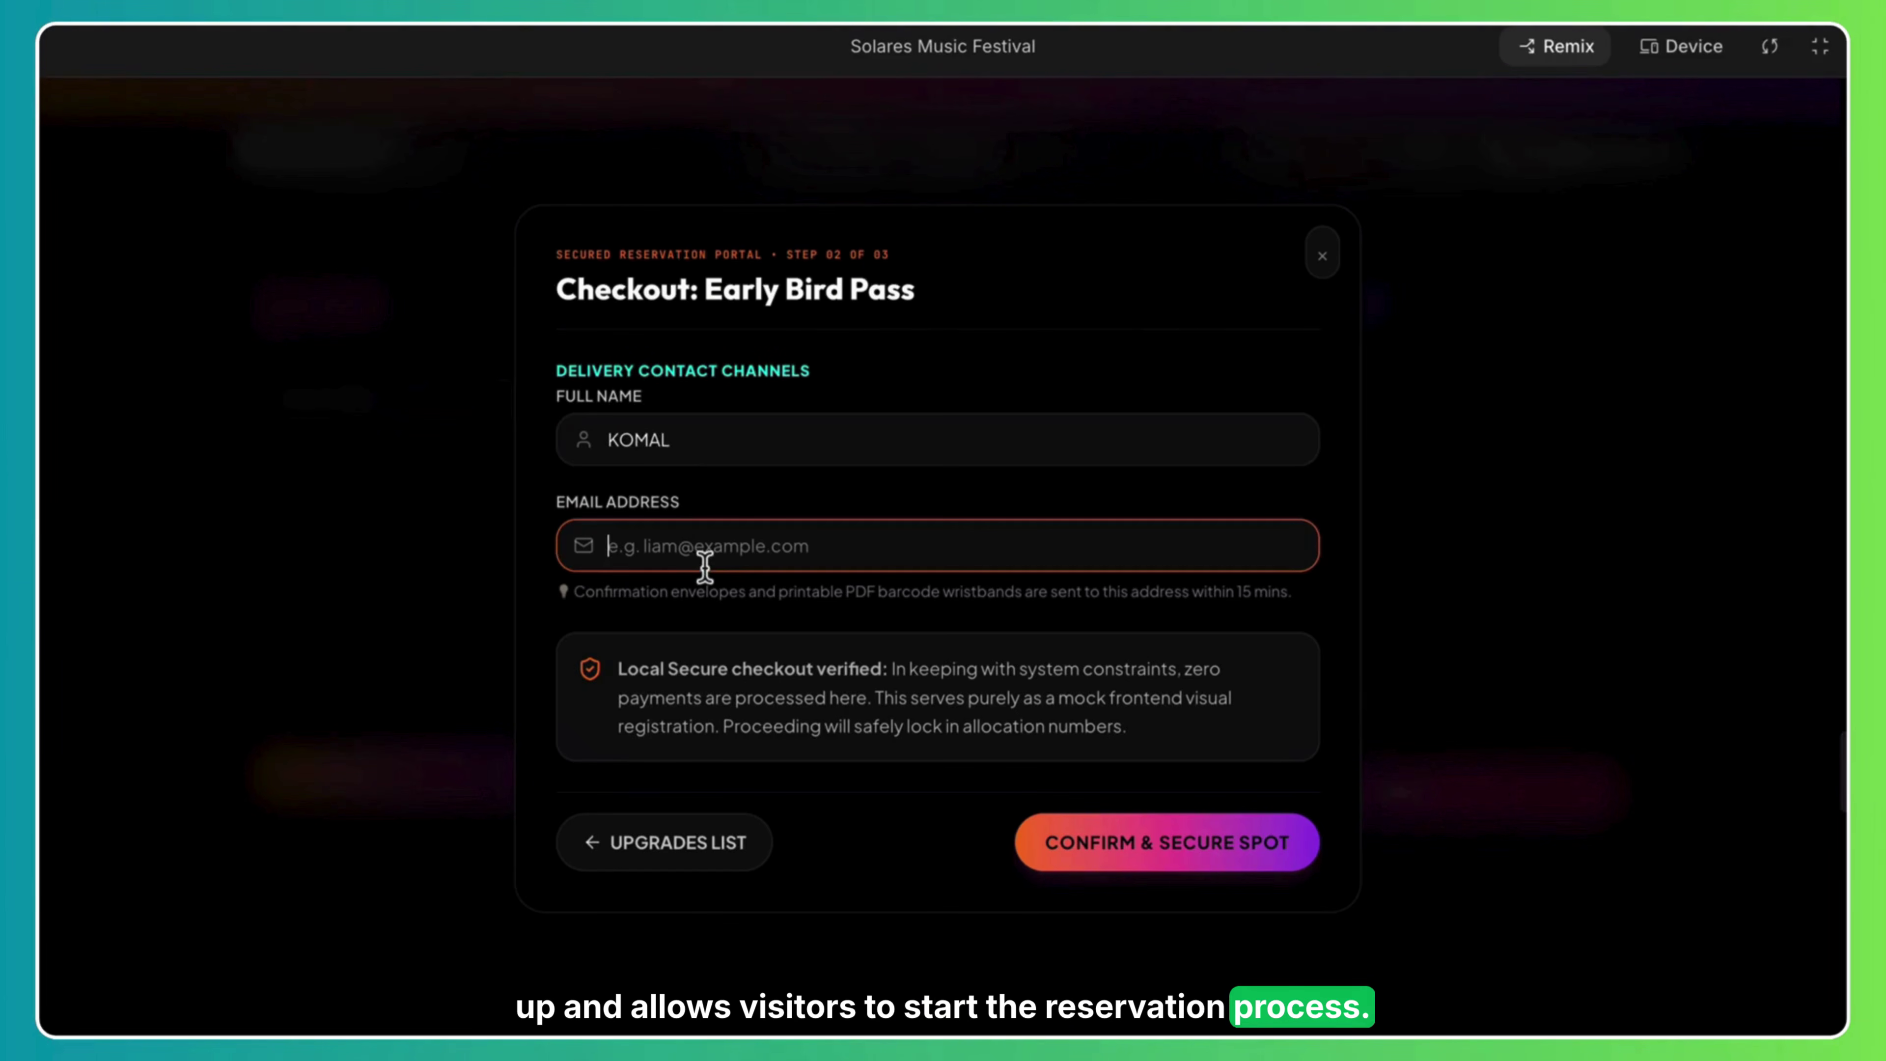
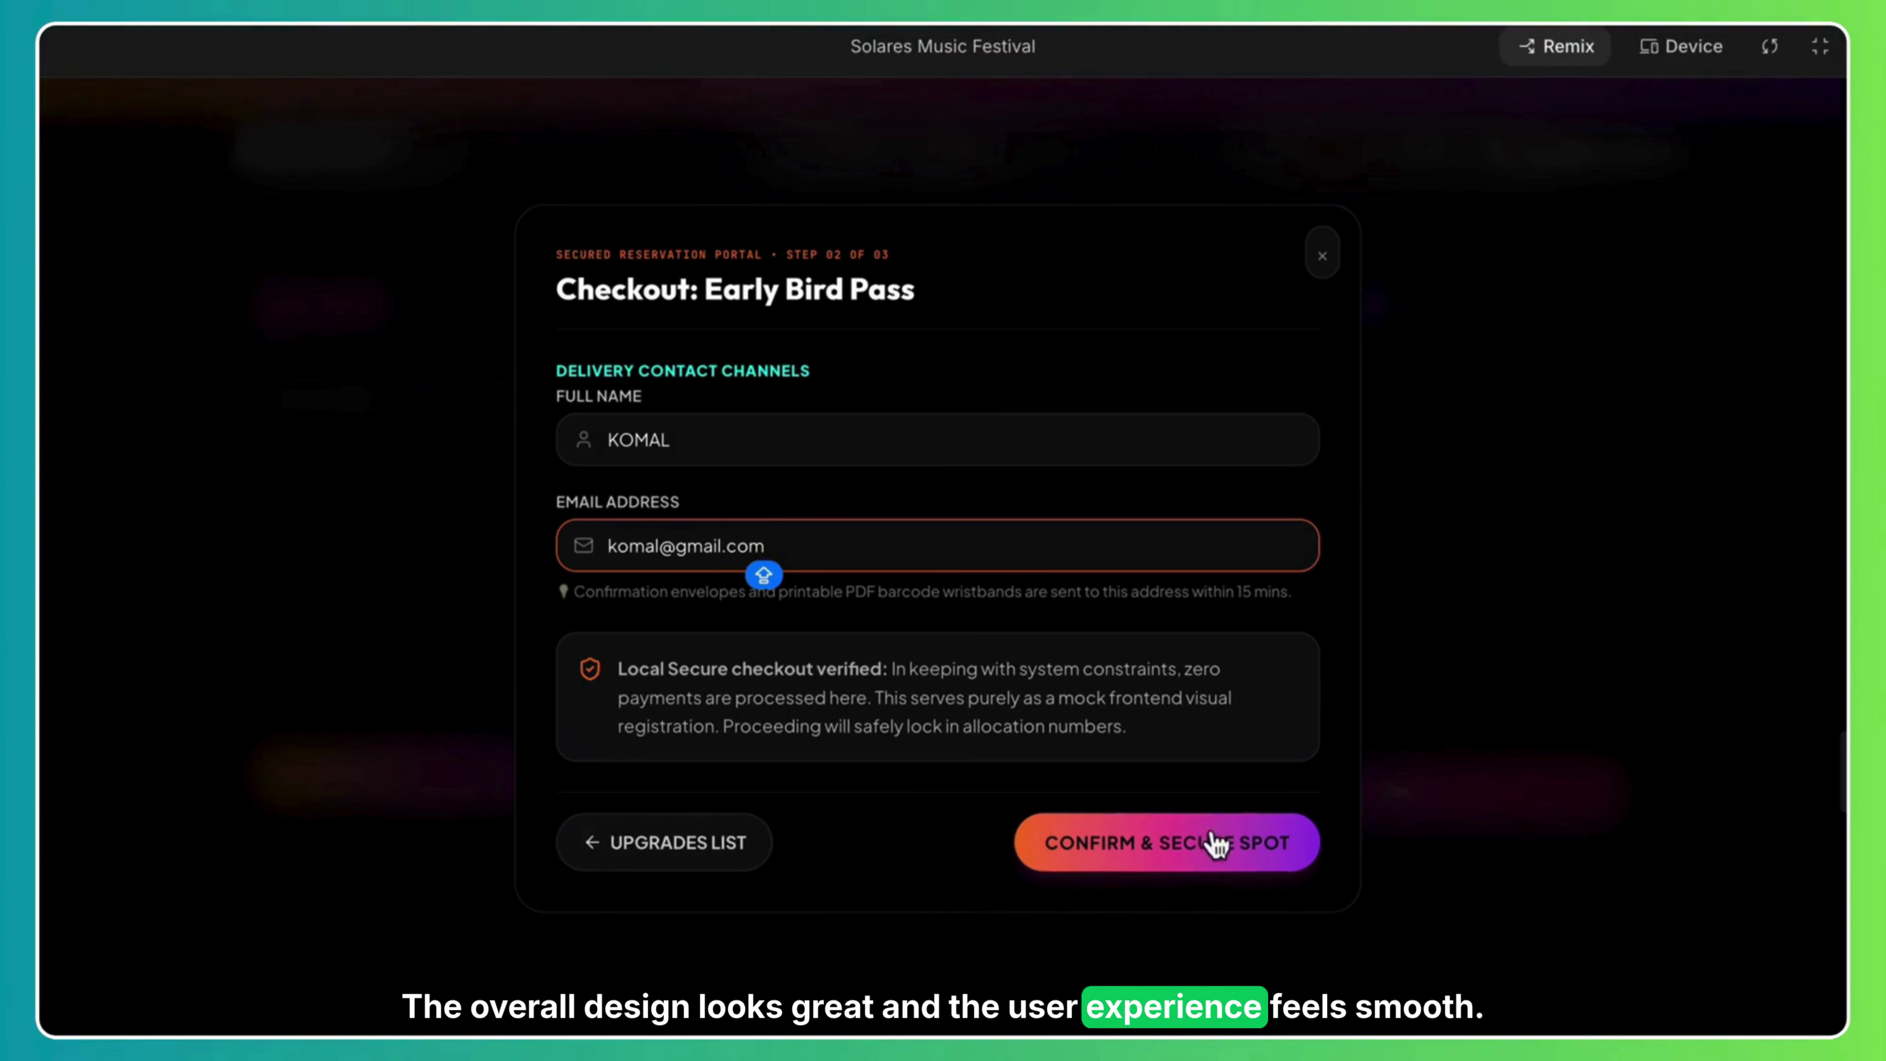
{"action": "left_click", "coordinate": [1188, 874]}
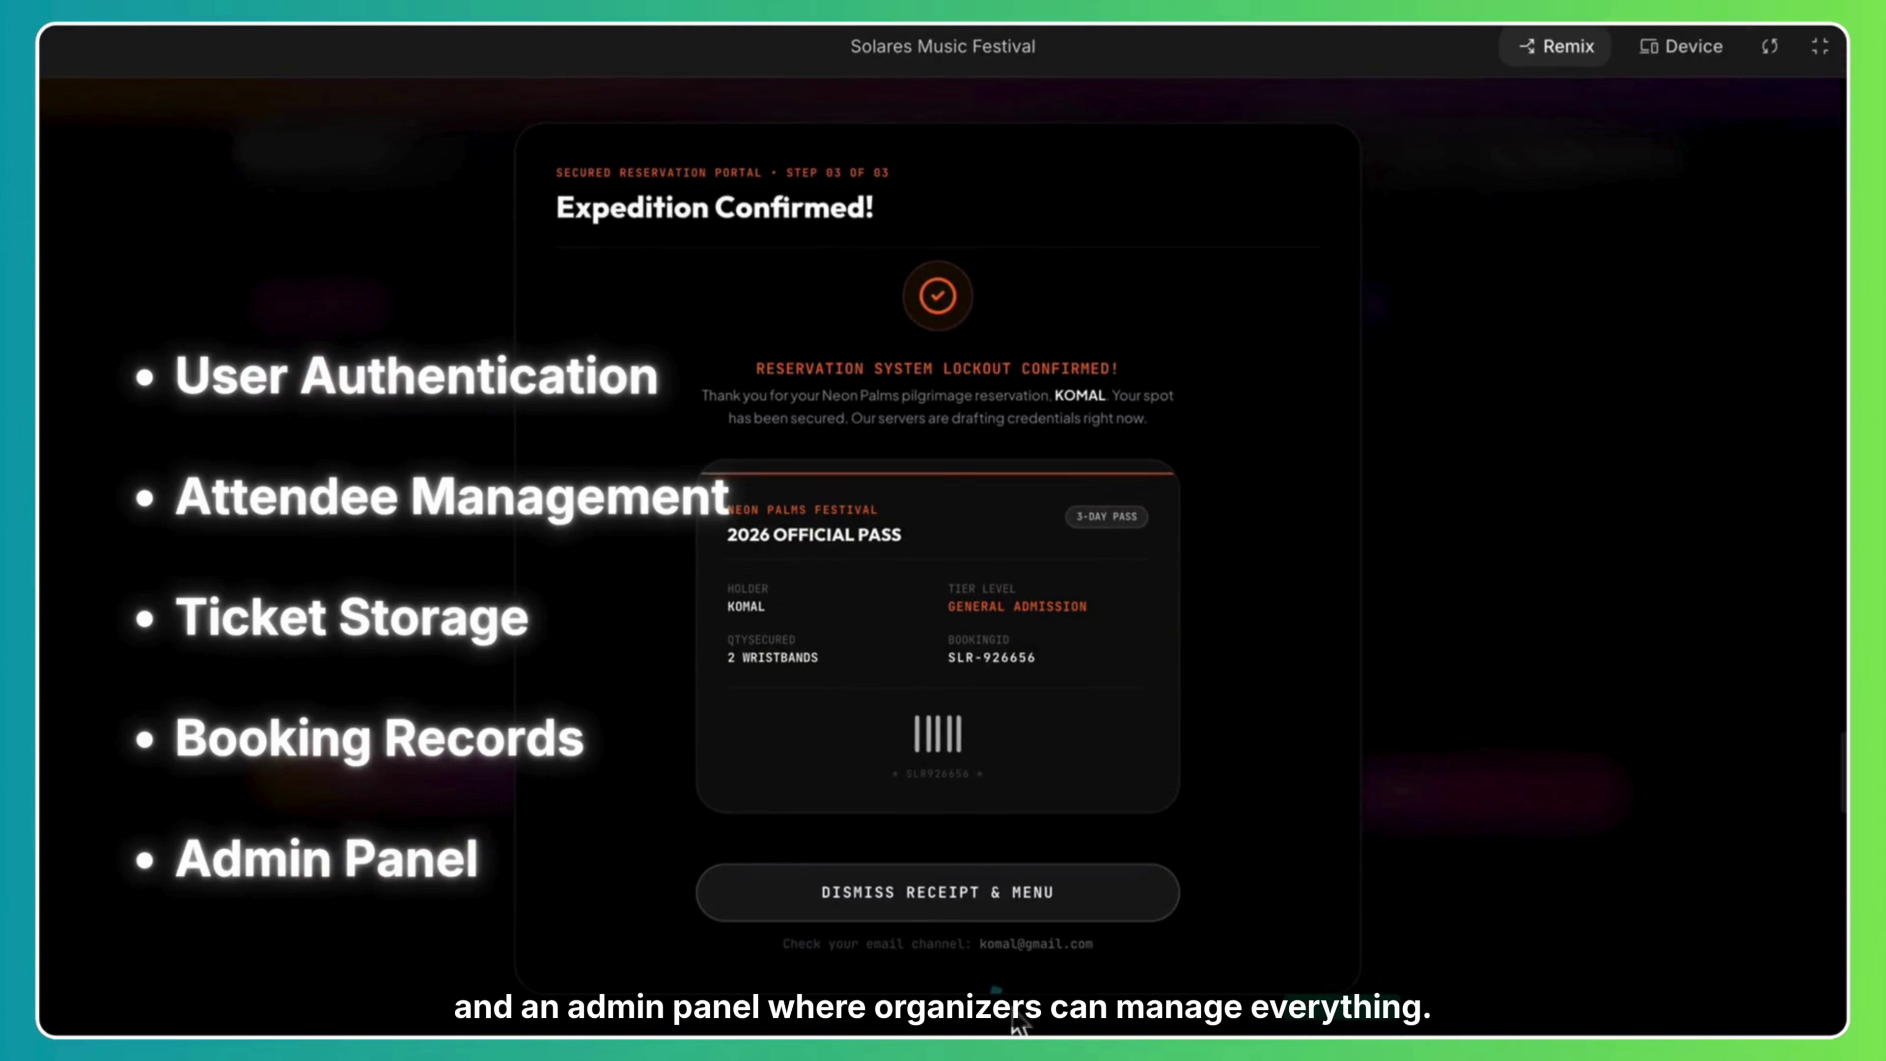
{"action": "left_click", "coordinate": [918, 903]}
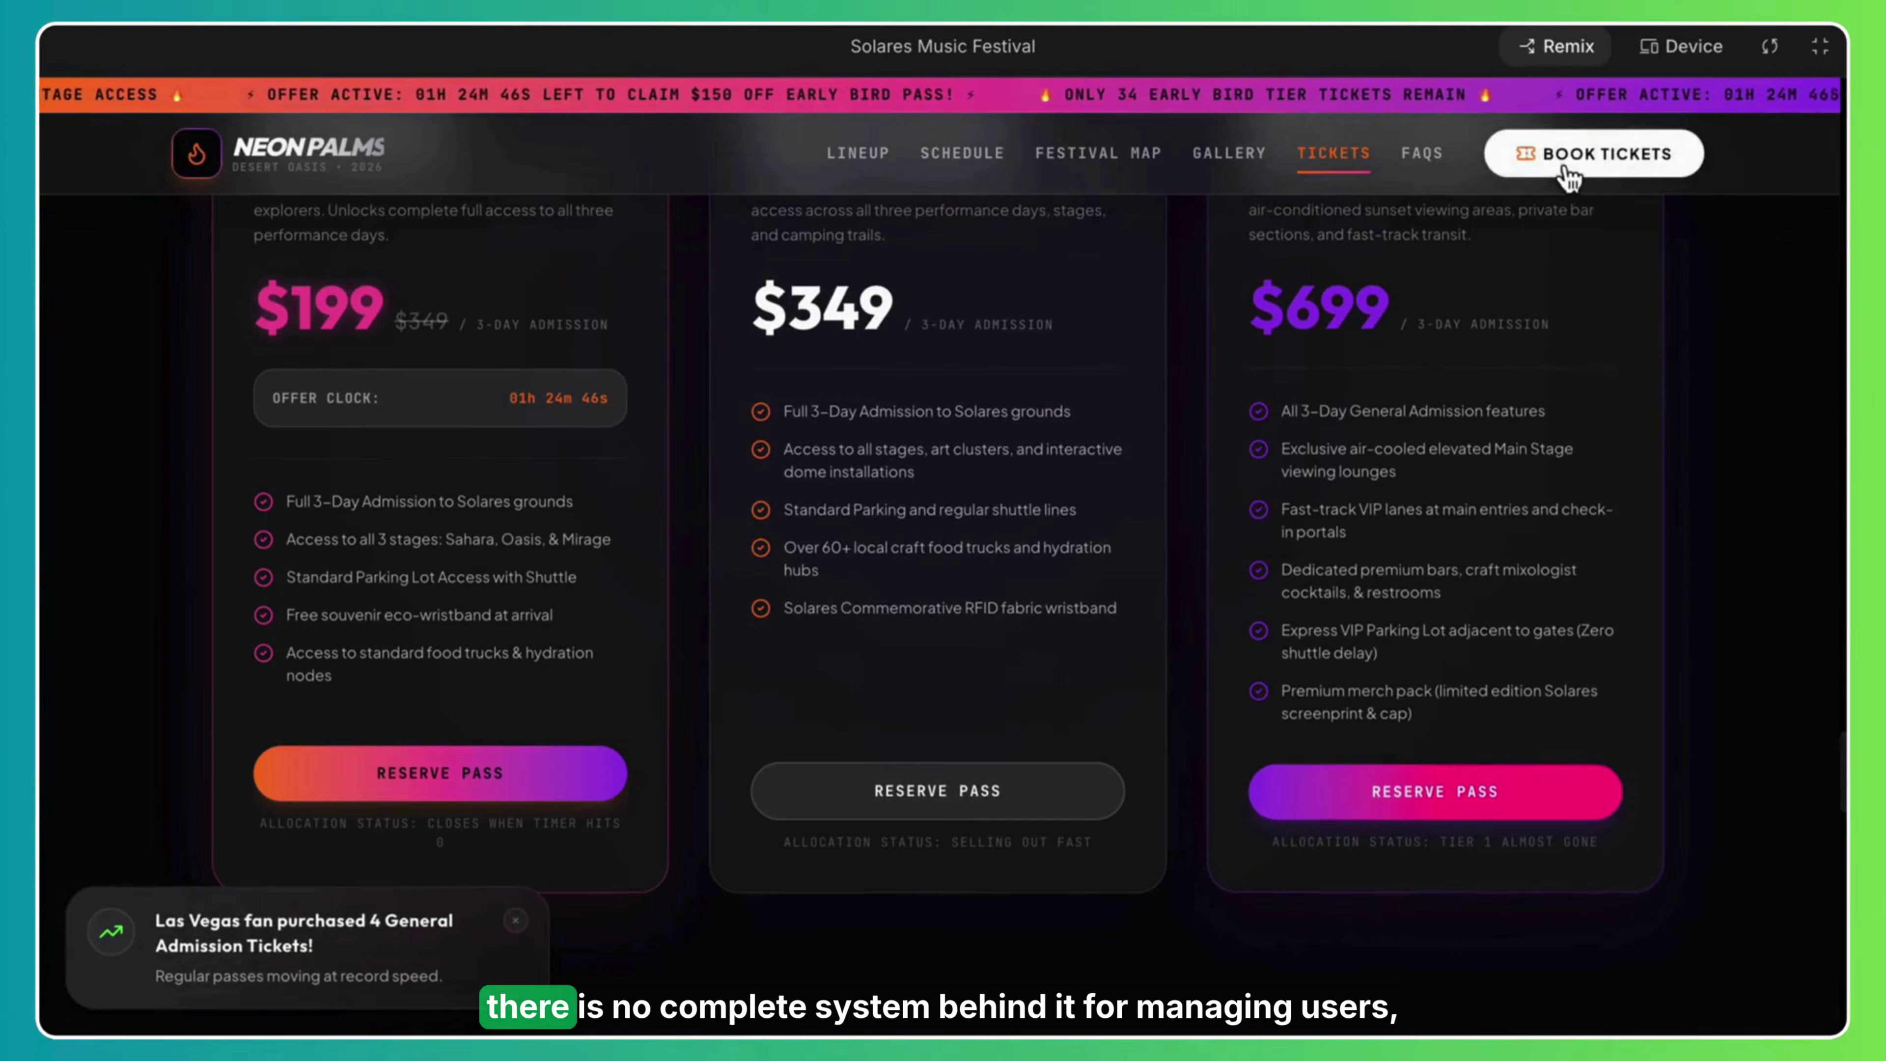
Review the Neon Palms ticket options, scroll to the top, and jump to the Solares Lineup.
{"action": "left_click", "coordinate": [1625, 172]}
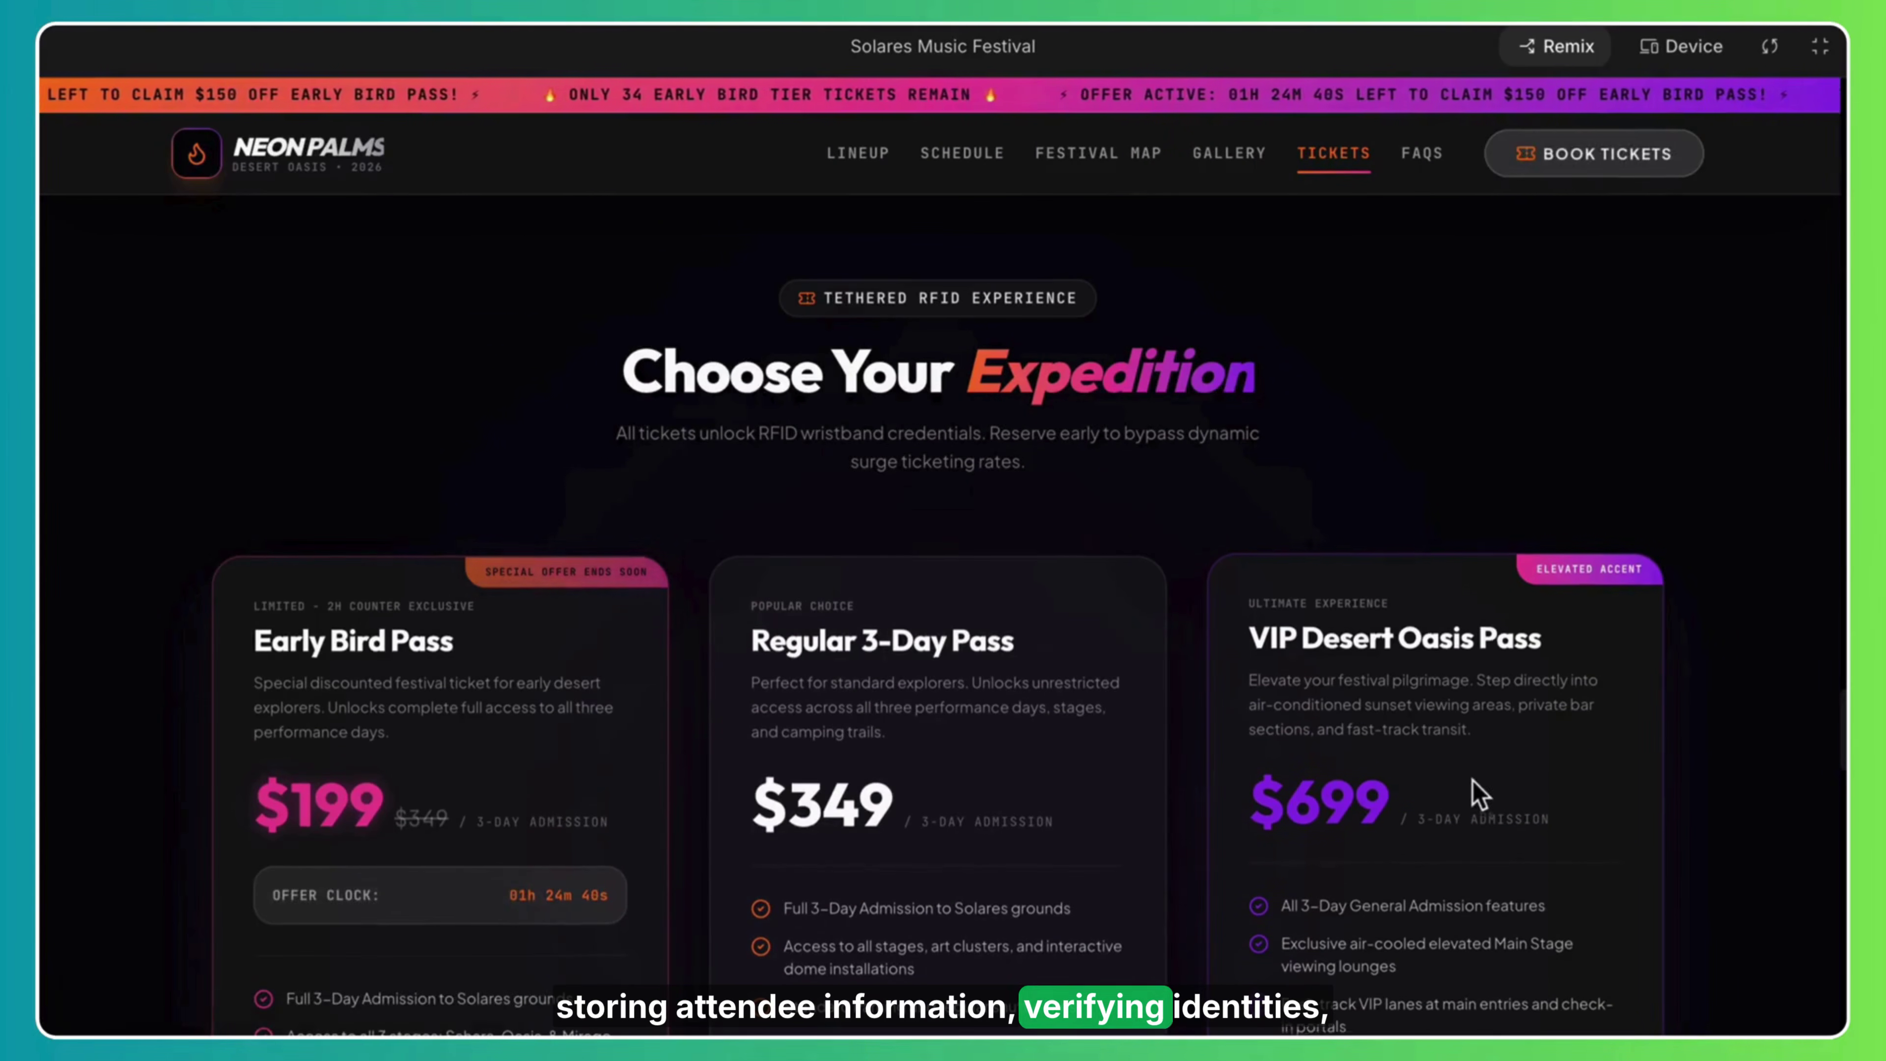
{"action": "scroll", "coordinate": [943, 594], "scroll_direction": "down", "scroll_amount": 15}
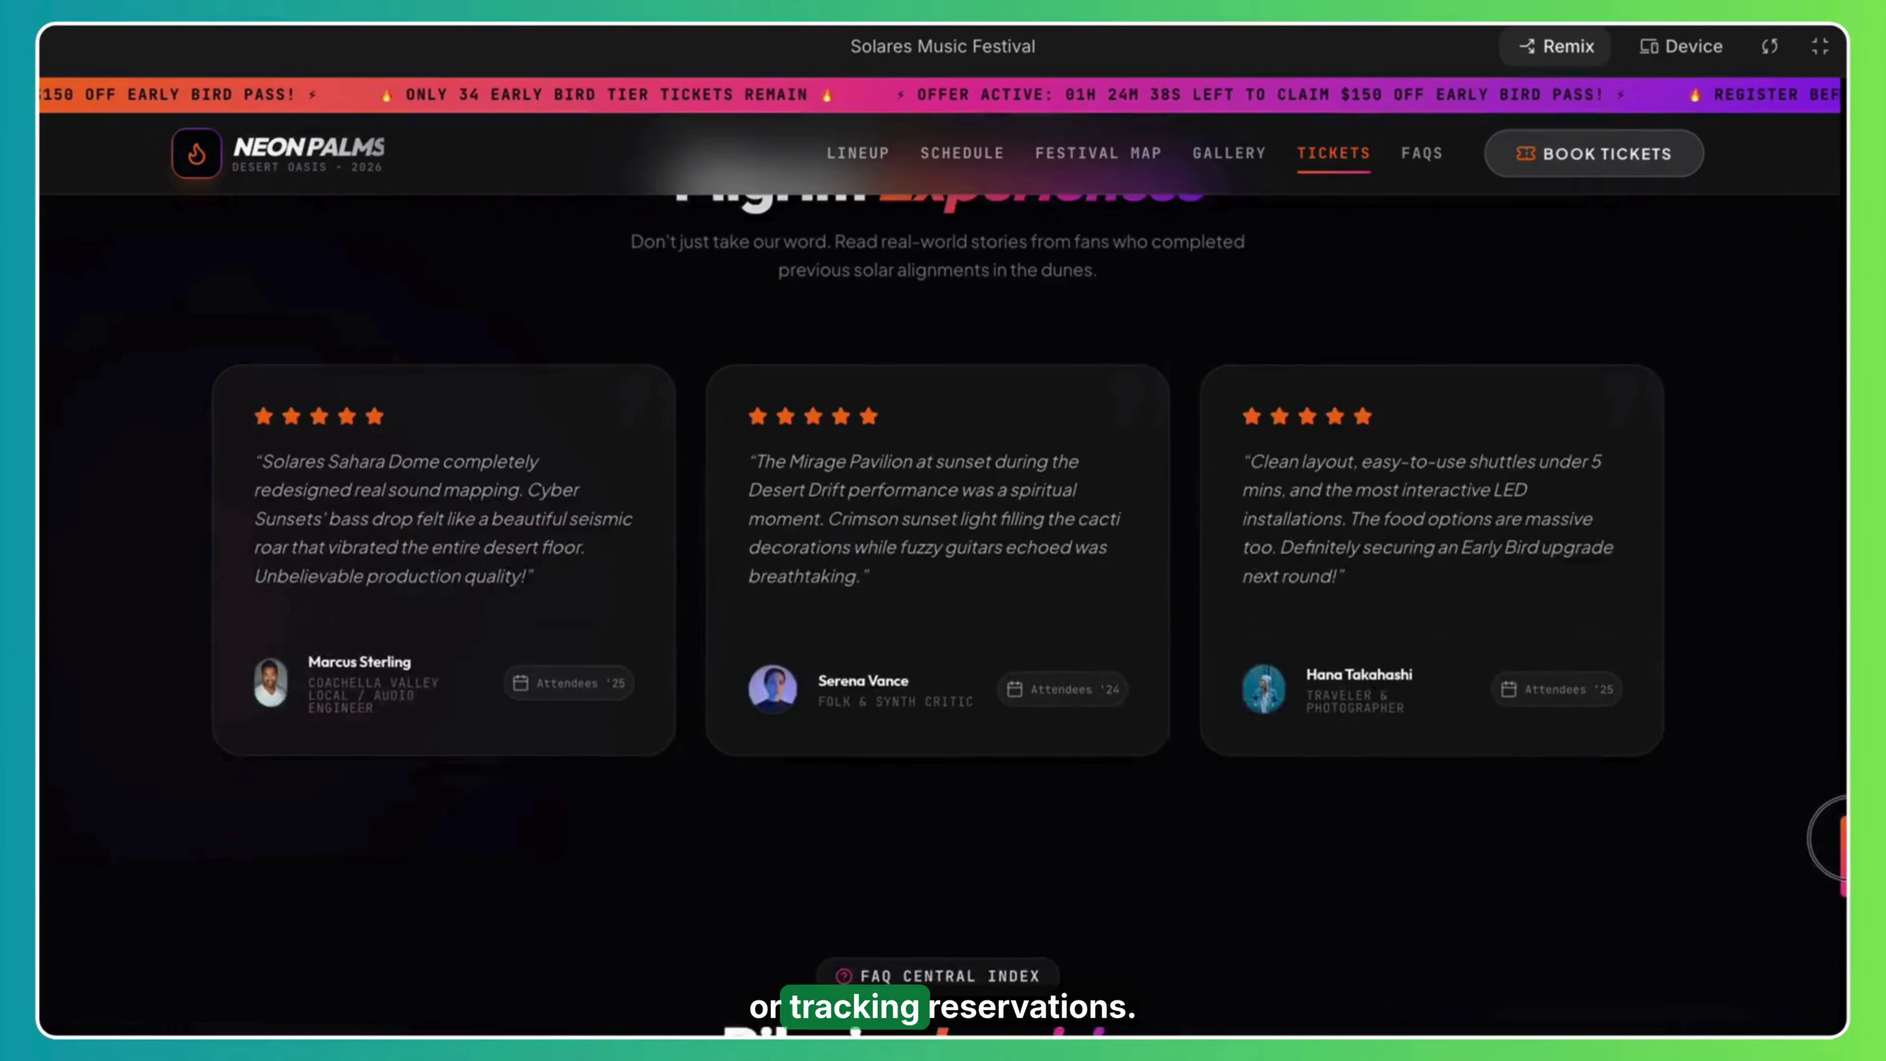
{"action": "scroll", "coordinate": [943, 594], "scroll_direction": "up", "scroll_amount": 10}
{"action": "left_click_drag", "start_coordinate": [1840, 785], "coordinate": [1823, 46]}
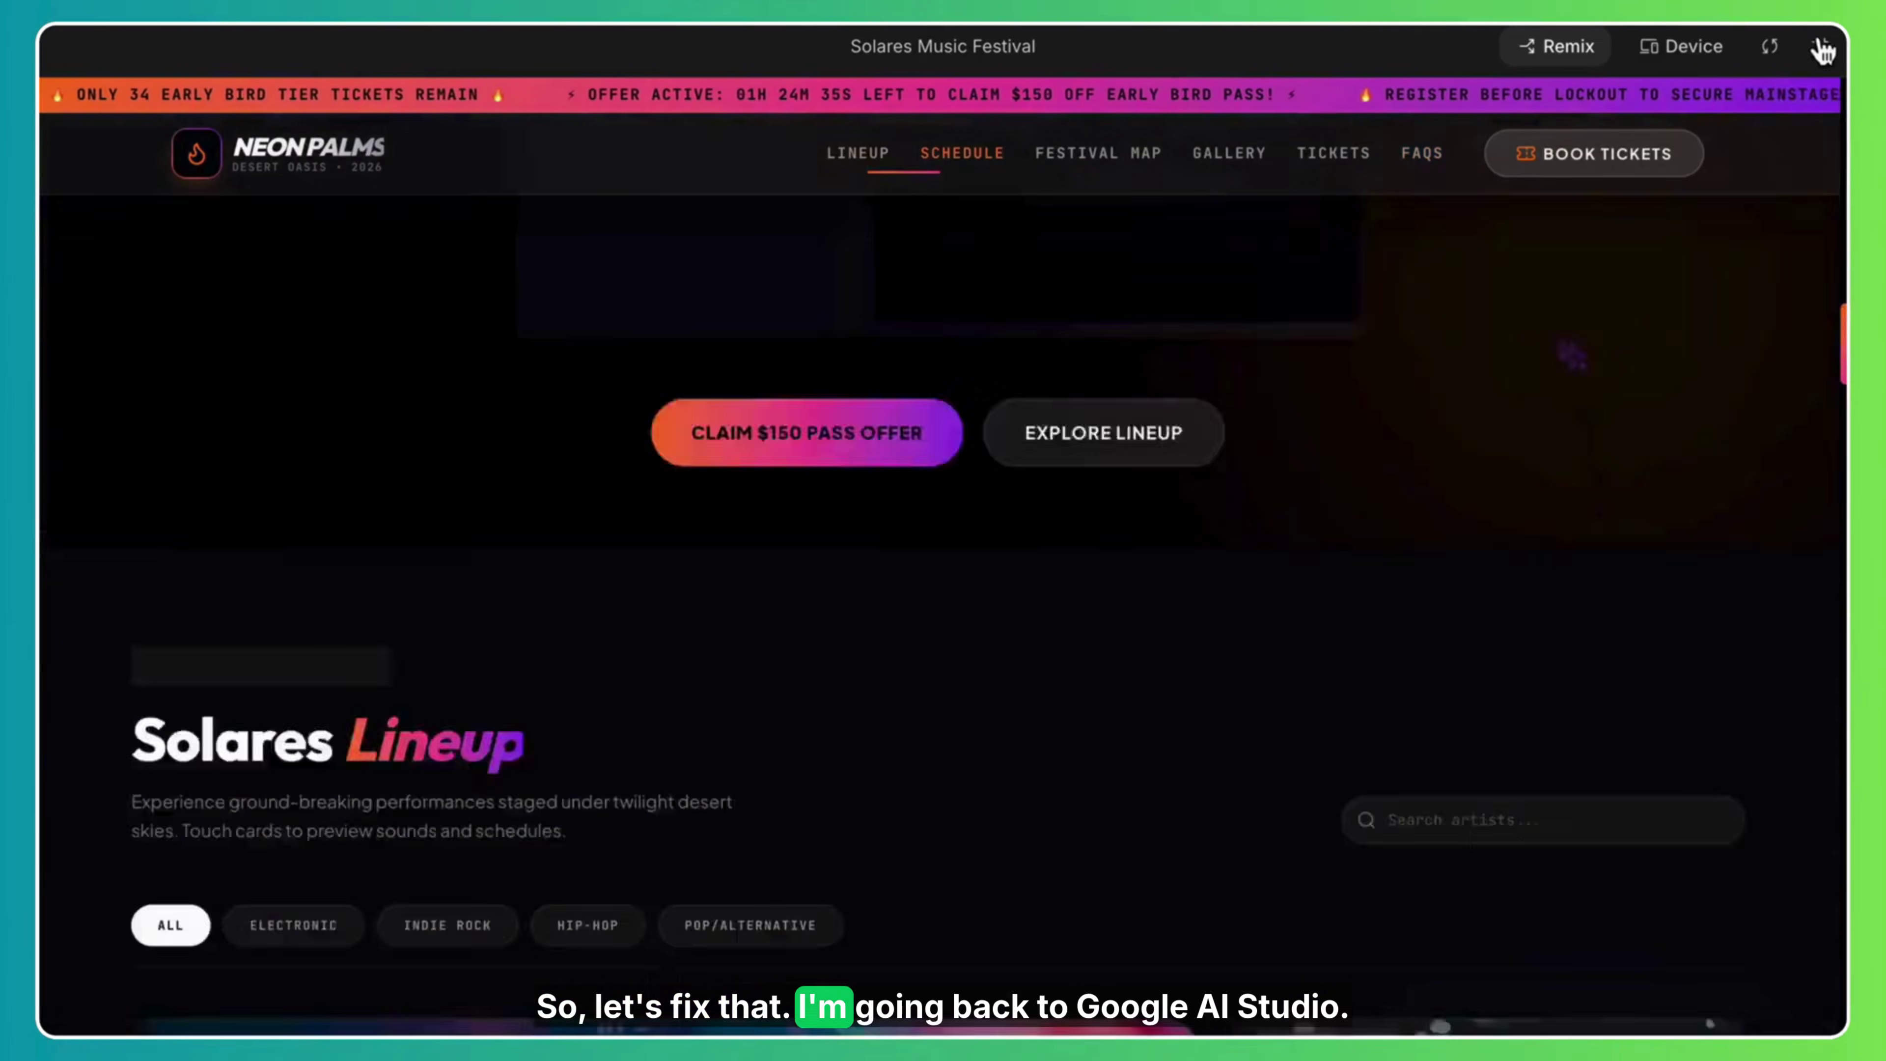
{"action": "left_click", "coordinate": [862, 165]}
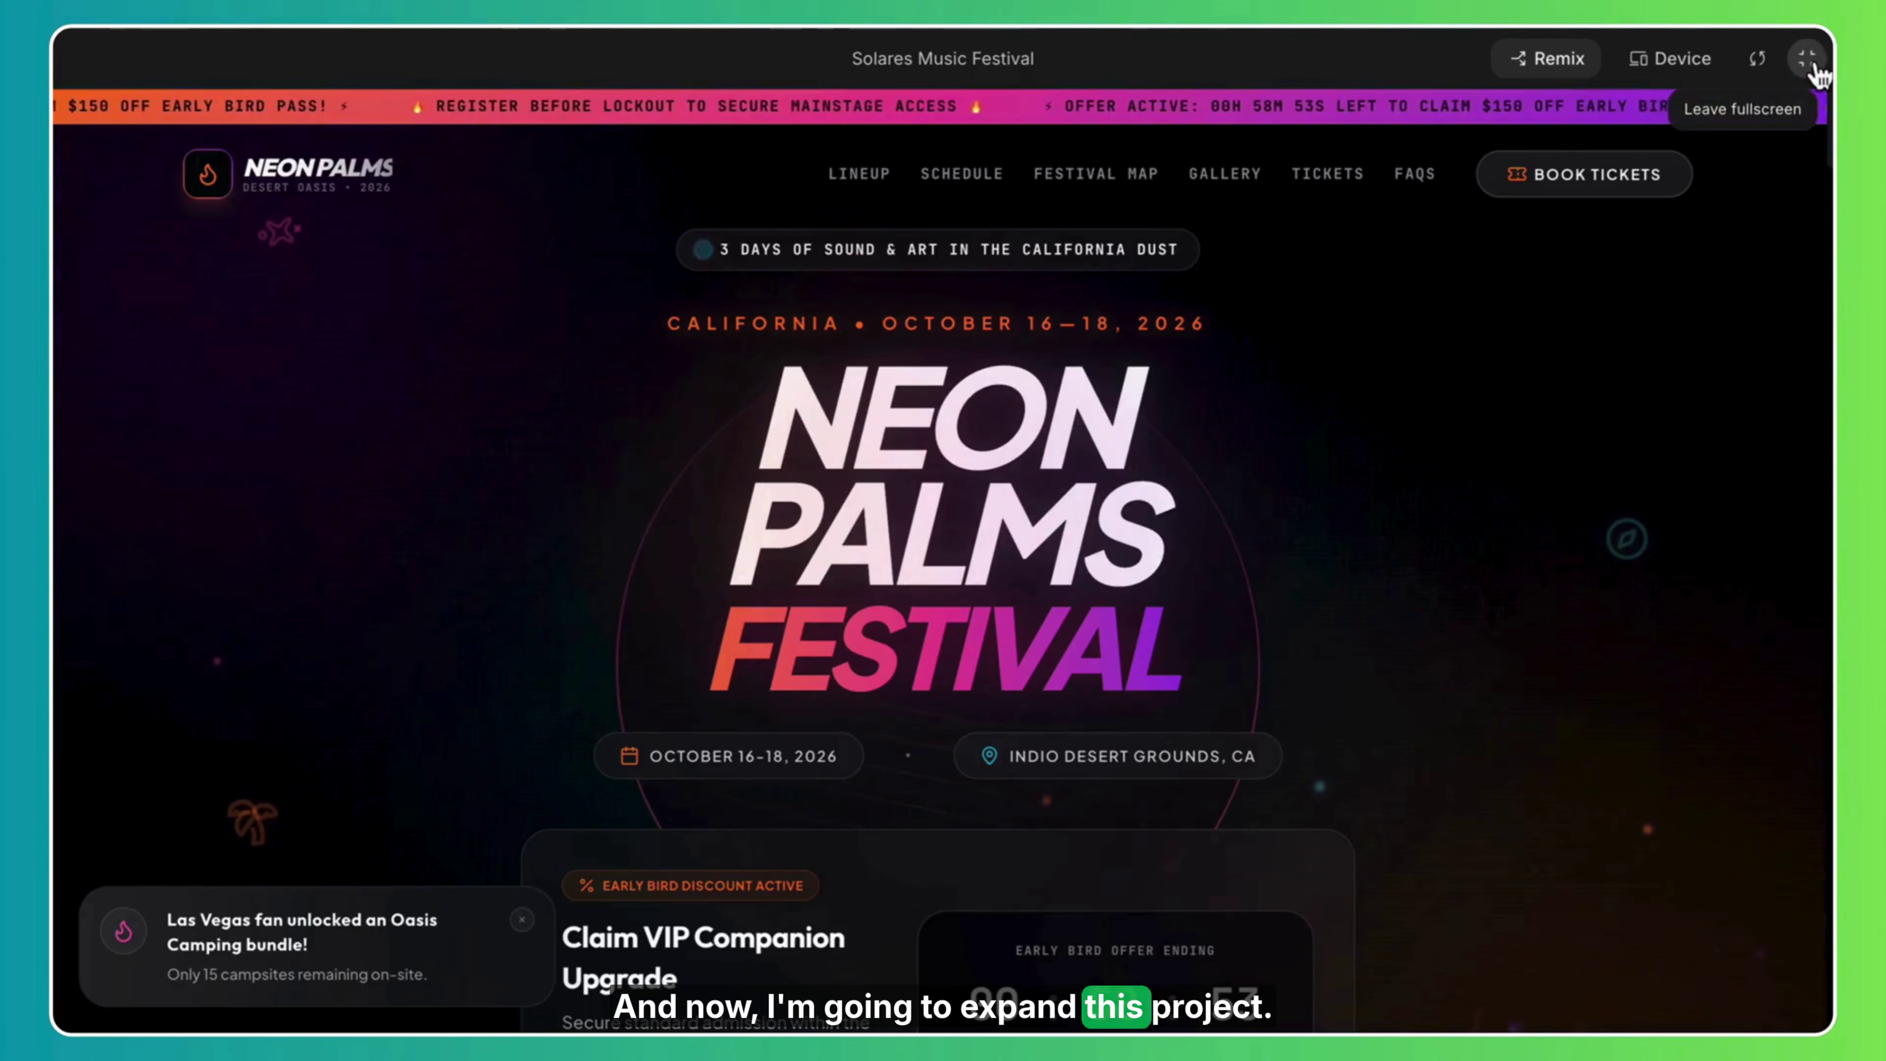
Exit fullscreen and paste the prompt upgrading the site into an event booking platform with PayPal.
{"action": "left_click", "coordinate": [1808, 59]}
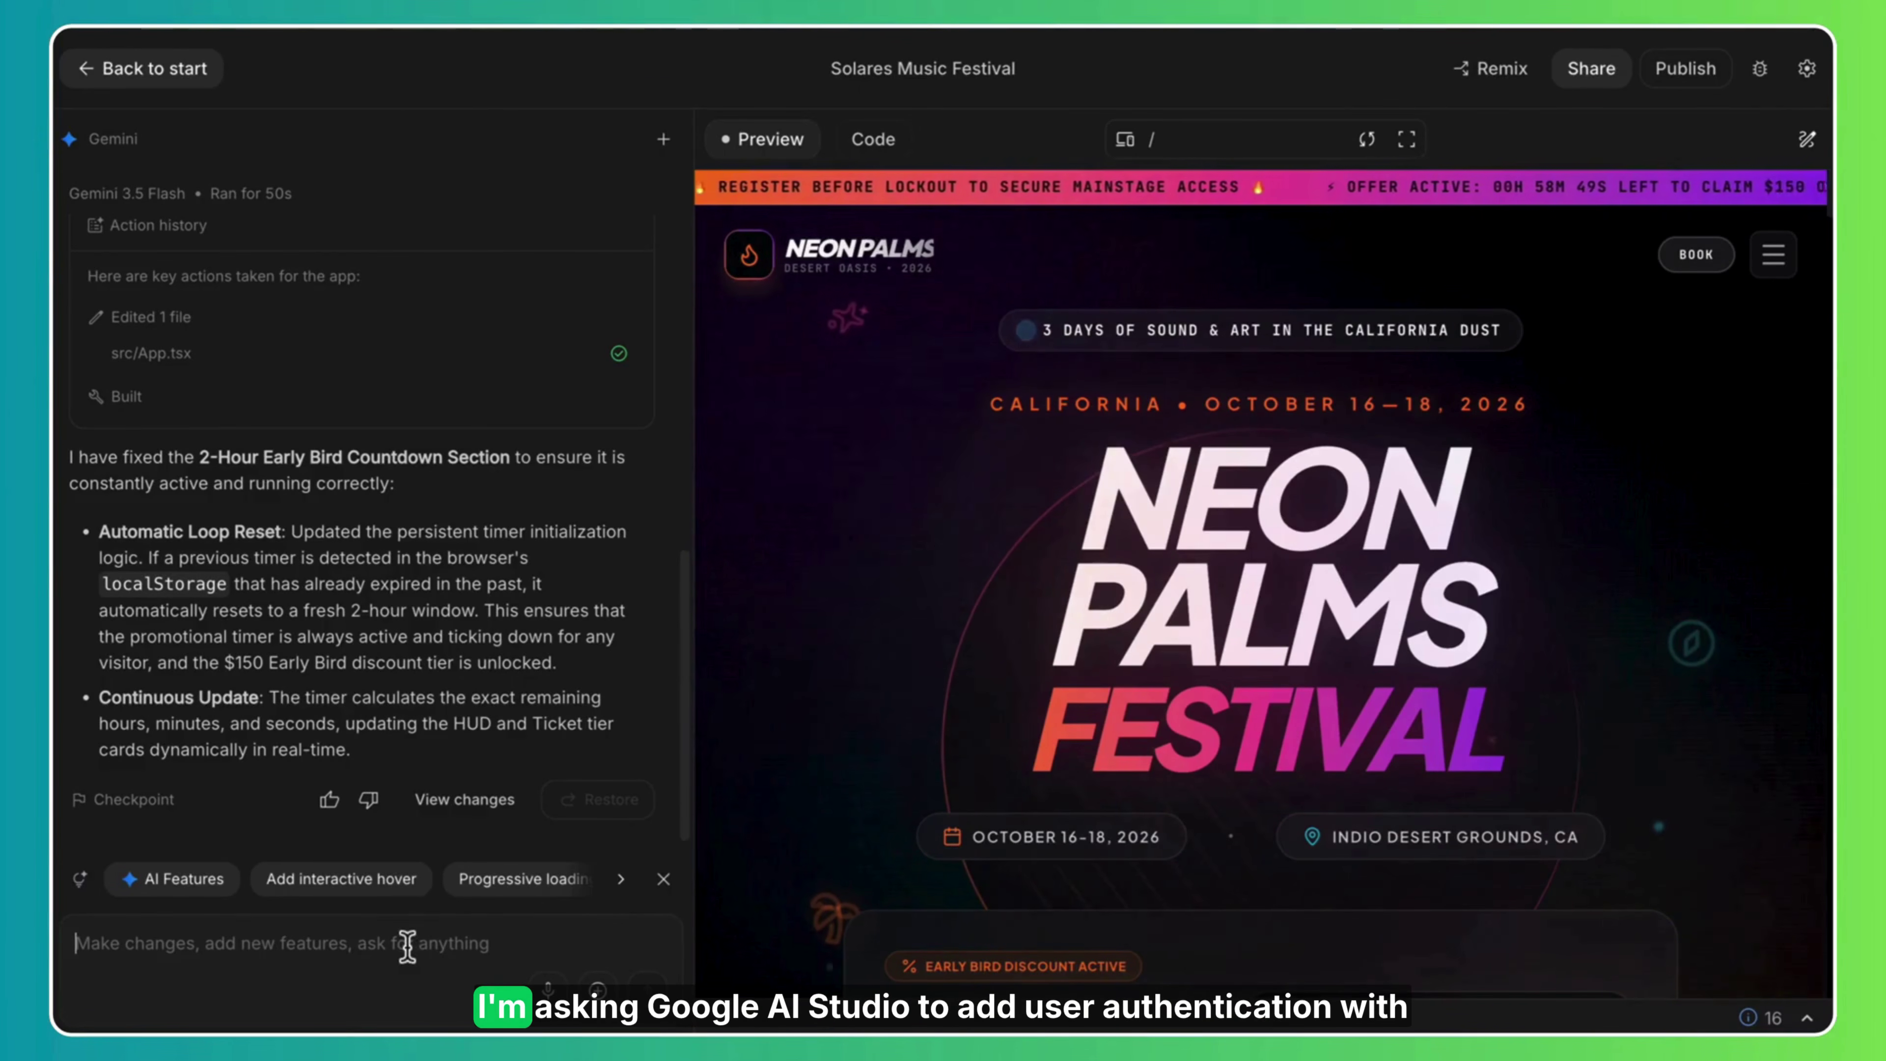
{"action": "key", "text": "ctrl+v"}
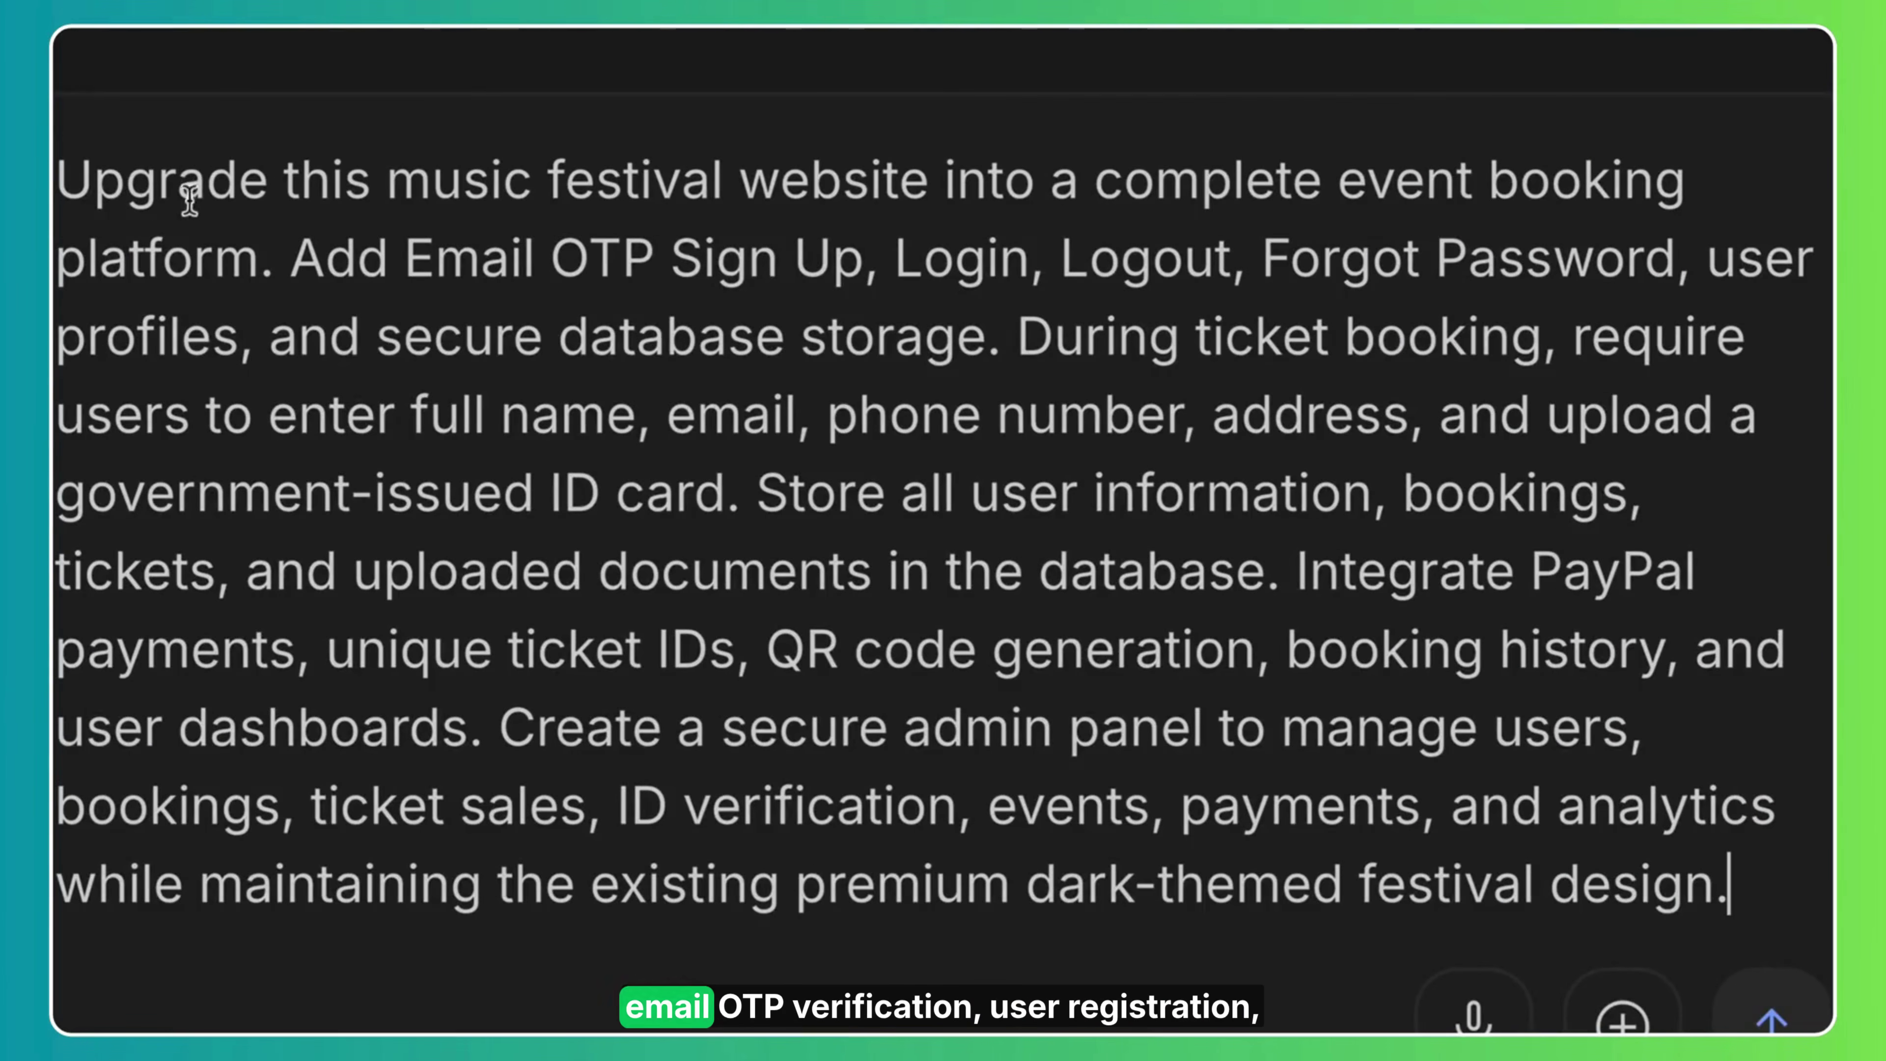
{"action": "left_click_drag", "start_coordinate": [156, 186], "coordinate": [1074, 213]}
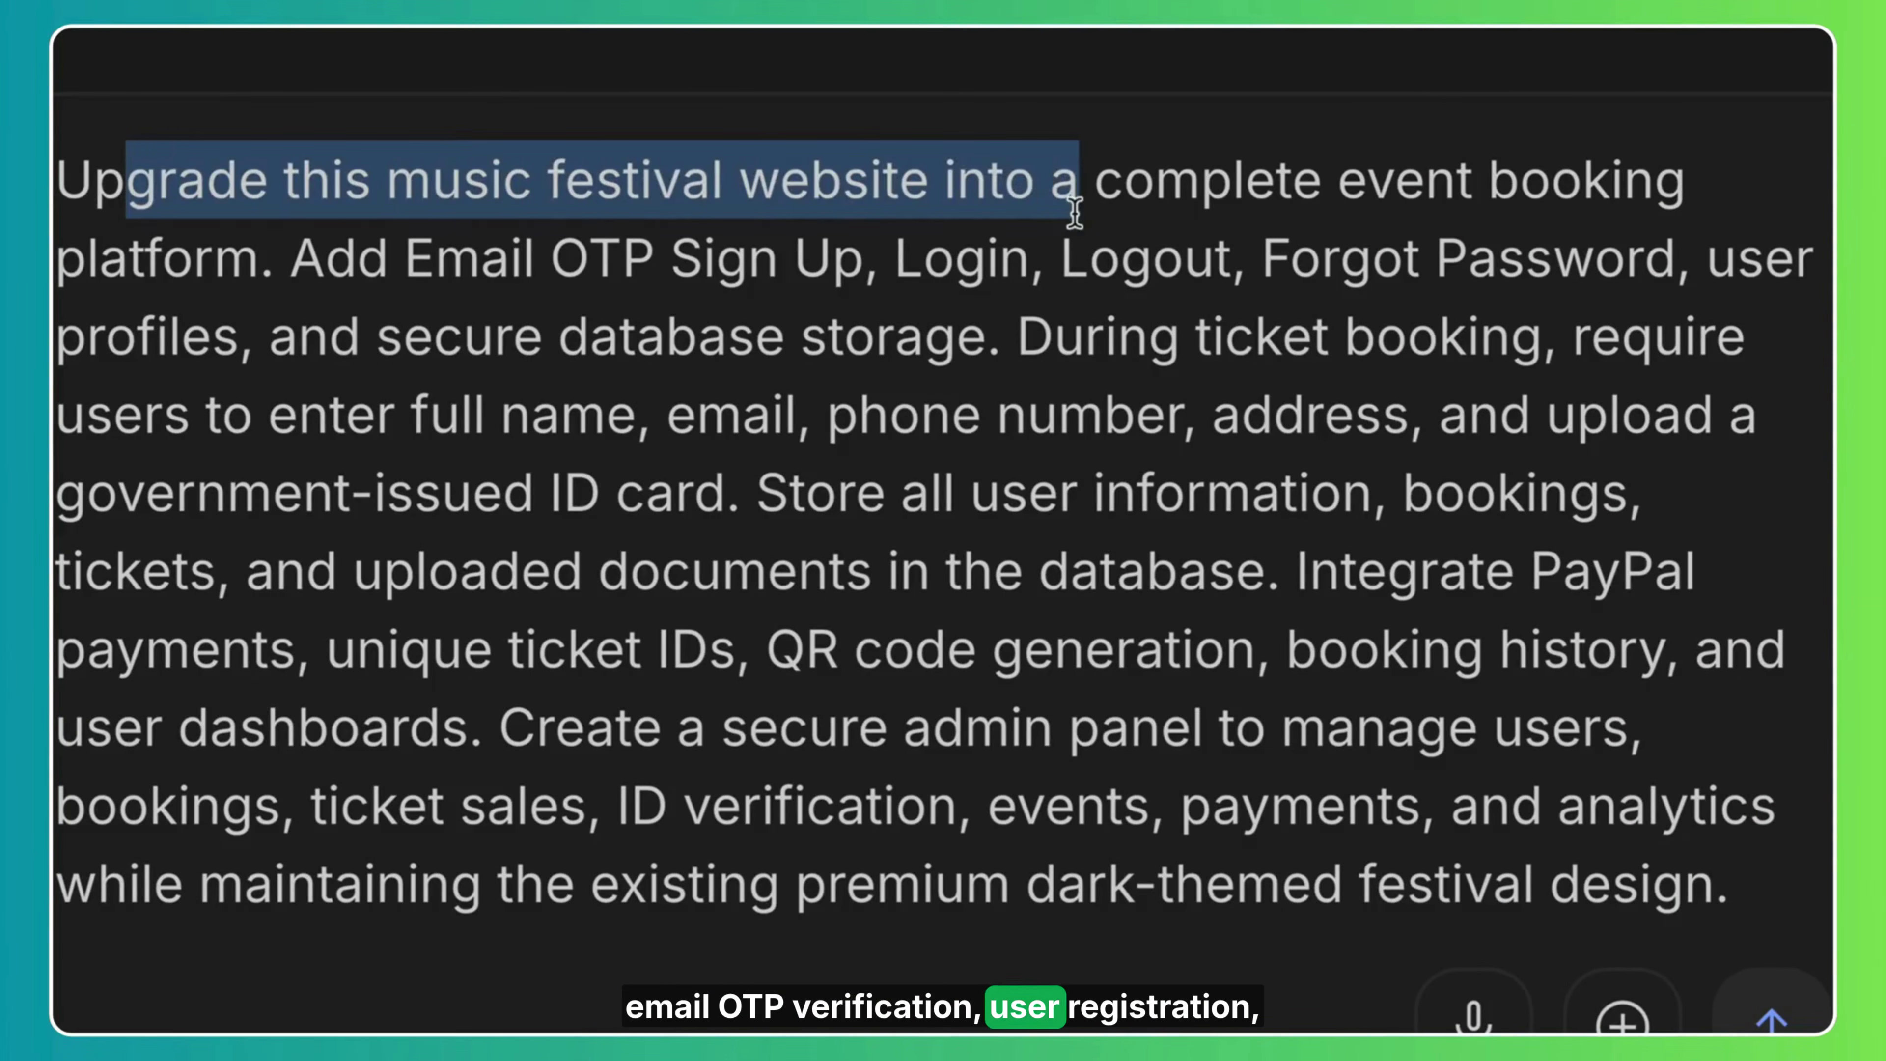
{"action": "left_click", "coordinate": [1110, 187]}
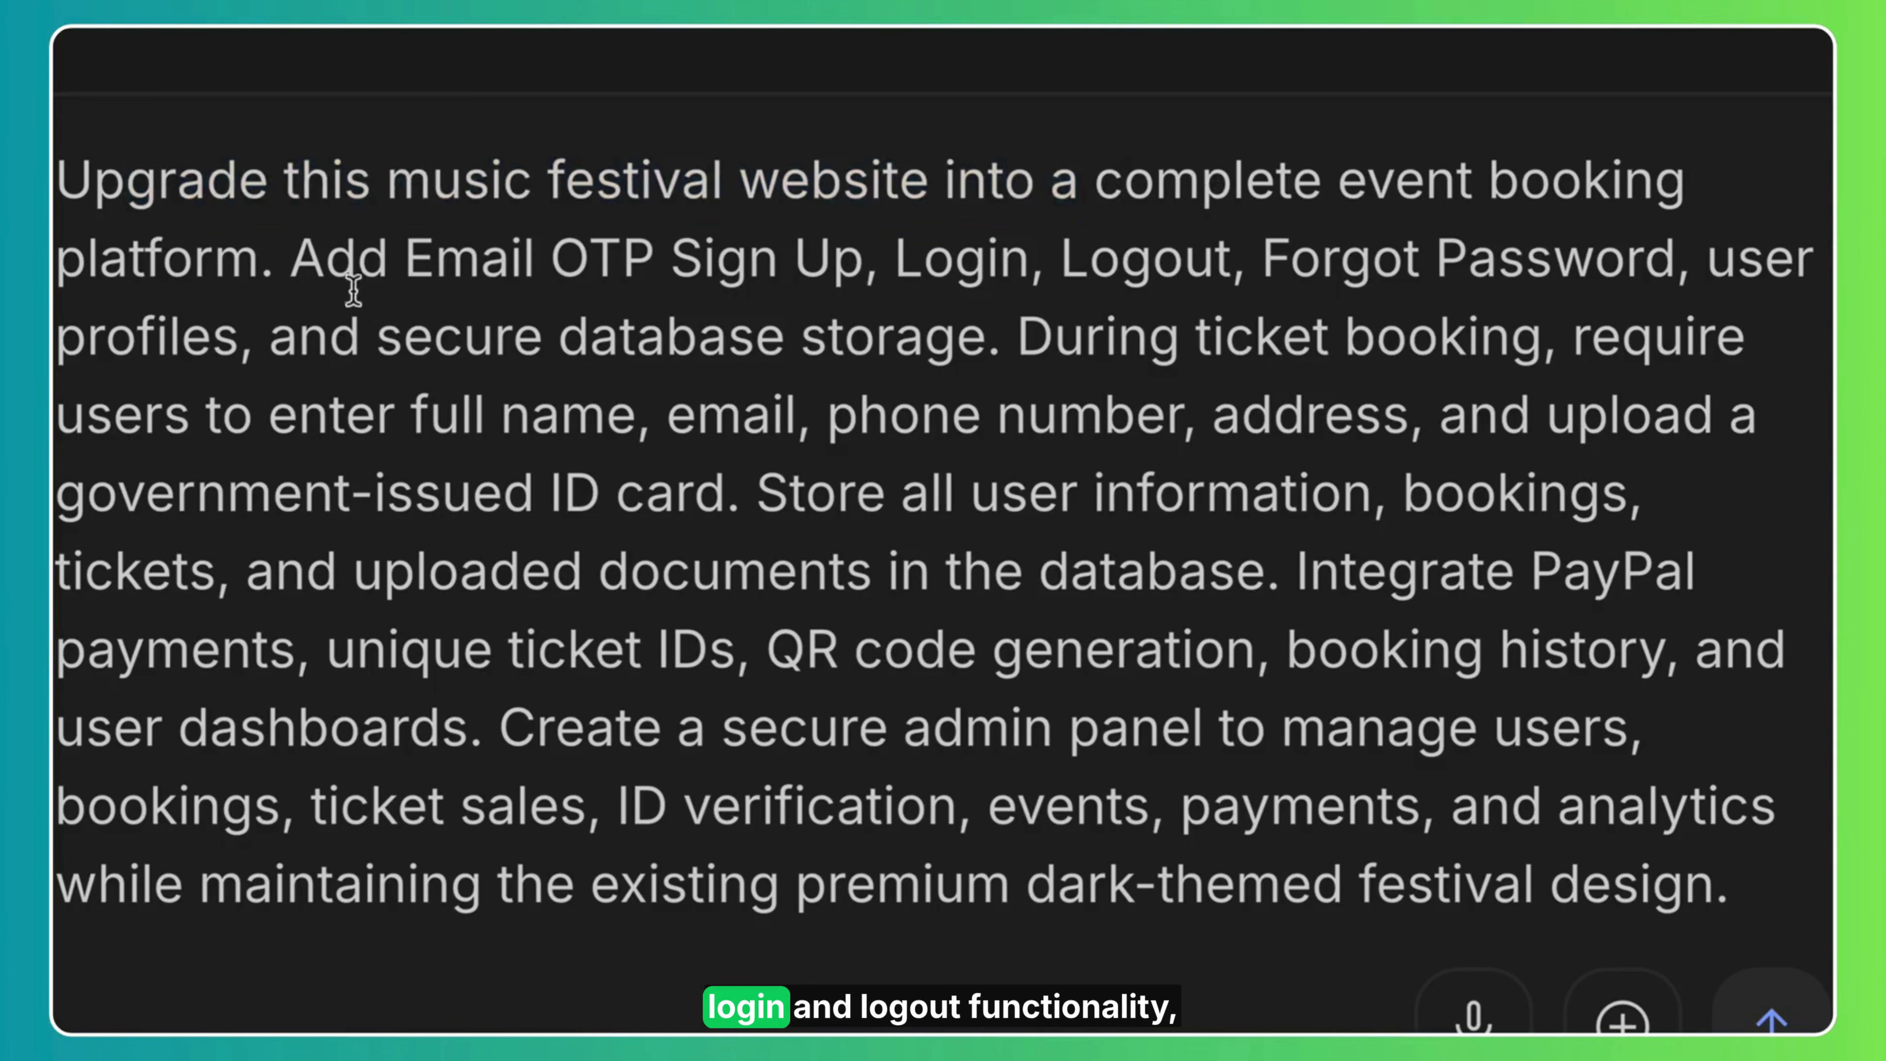